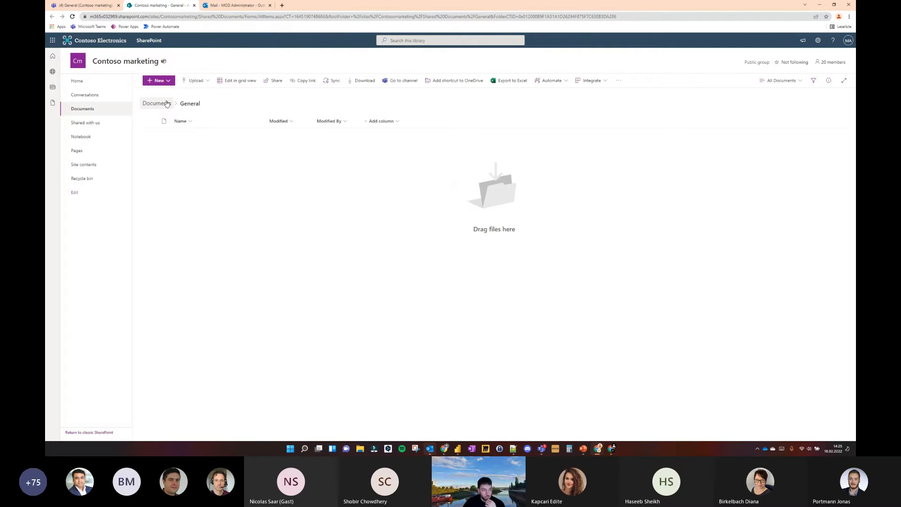
Create a document library named VID from the Contoso marketing site contents
click(93, 167)
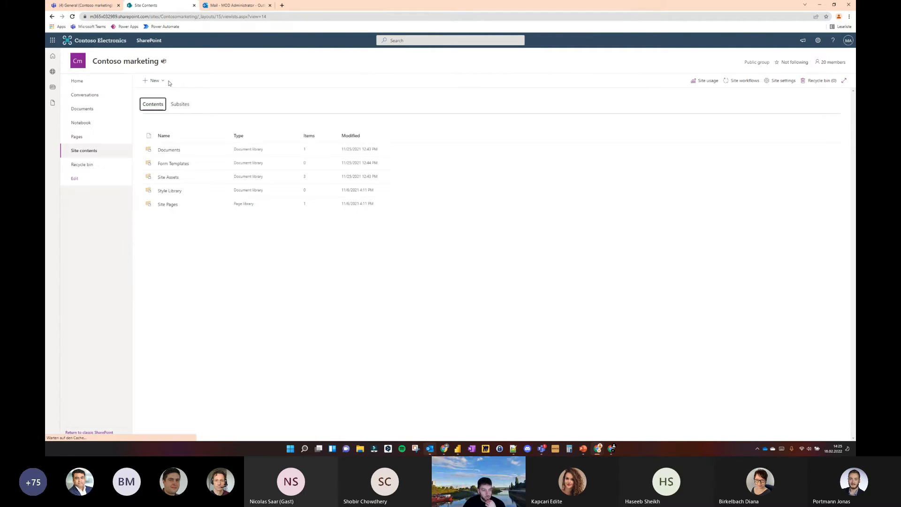
click(164, 82)
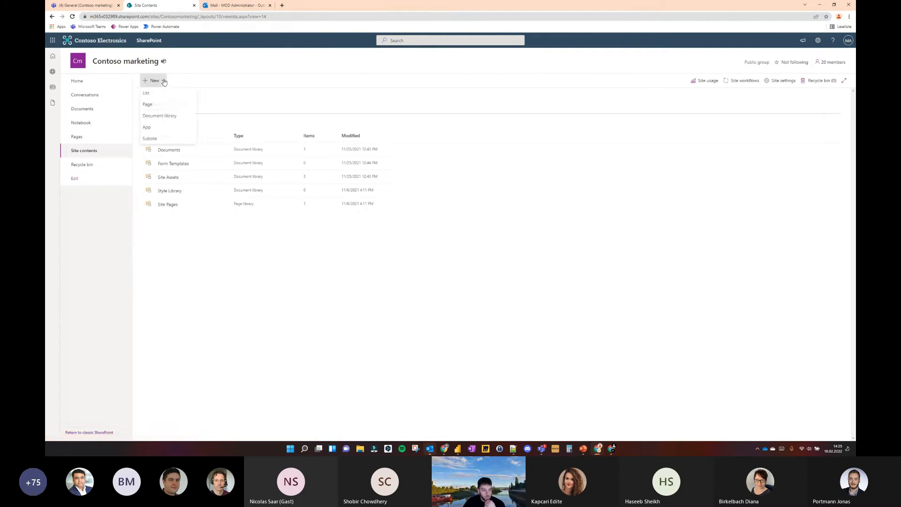
click(173, 119)
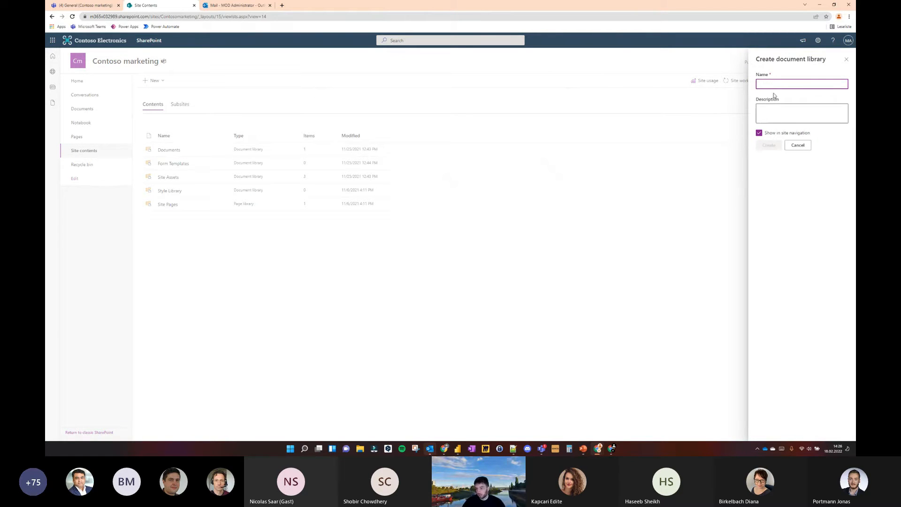
text(V)
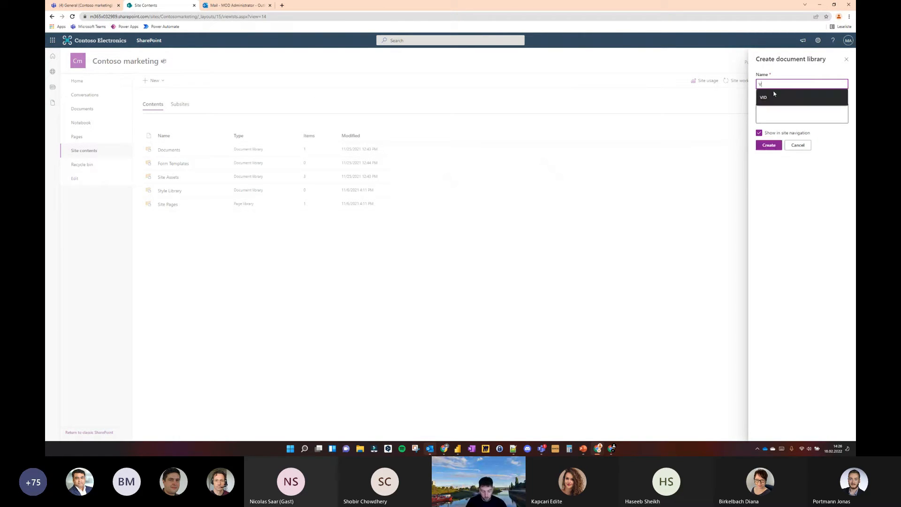
text(ID)
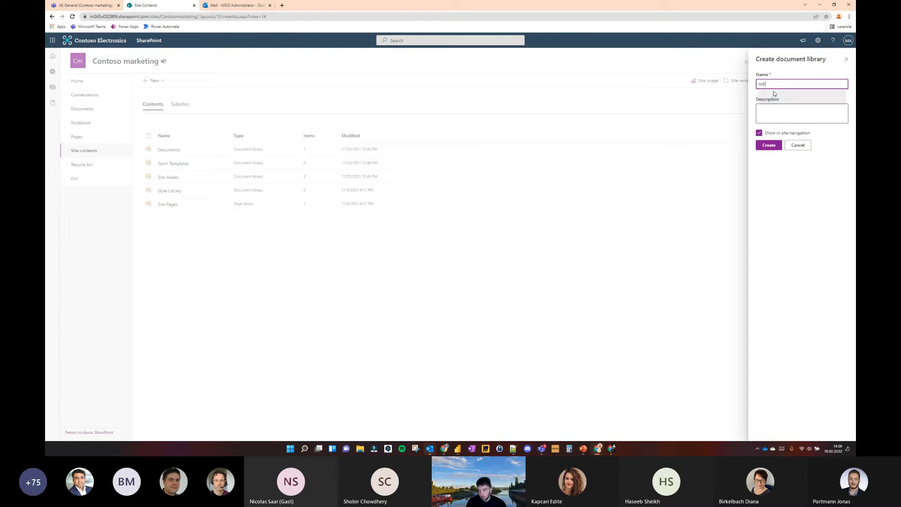
key(BackSpace)
text(D)
click(774, 96)
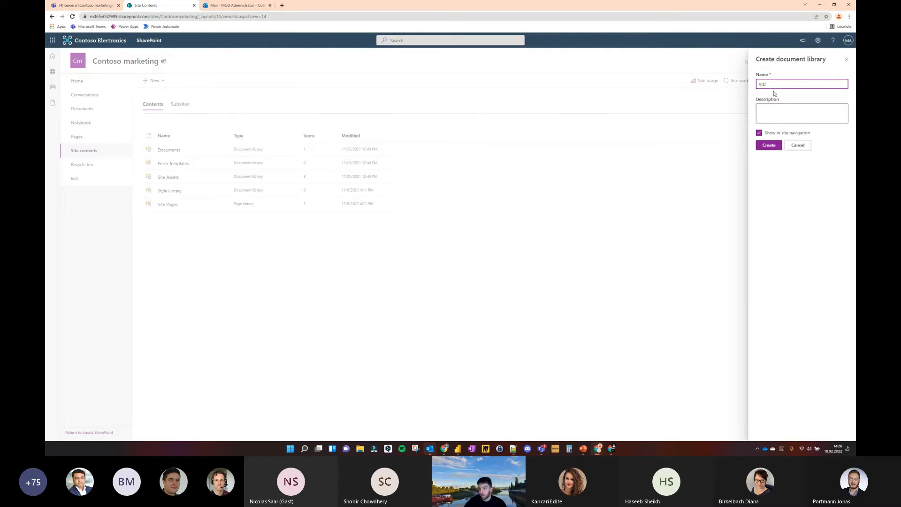
click(777, 147)
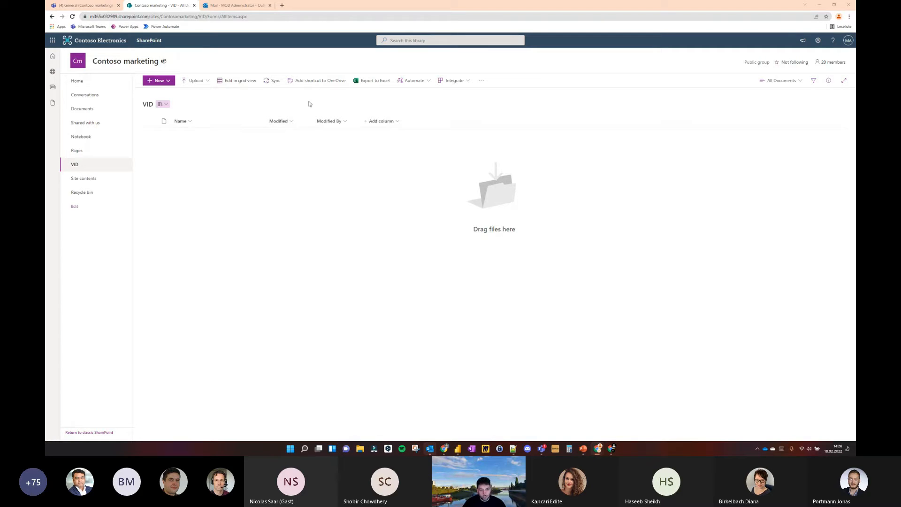
Add a single line of text column named DocumentID to the VID library
click(391, 121)
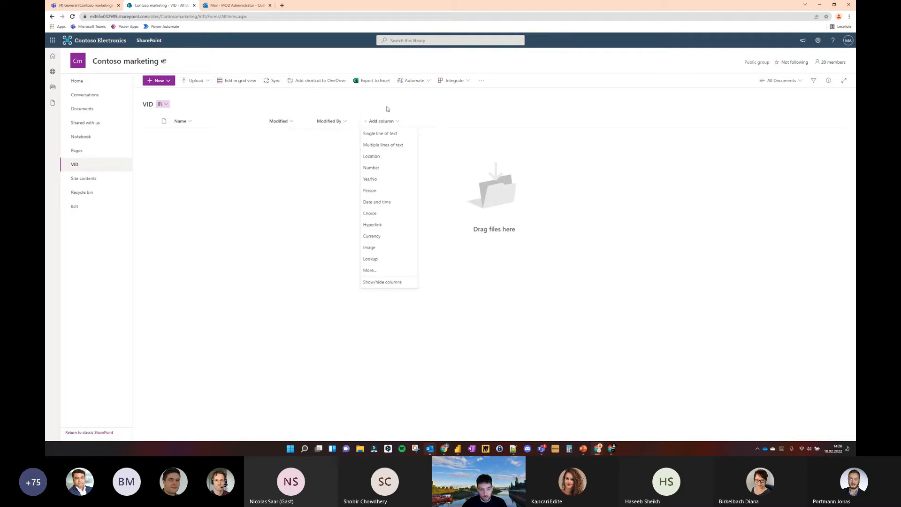
click(397, 135)
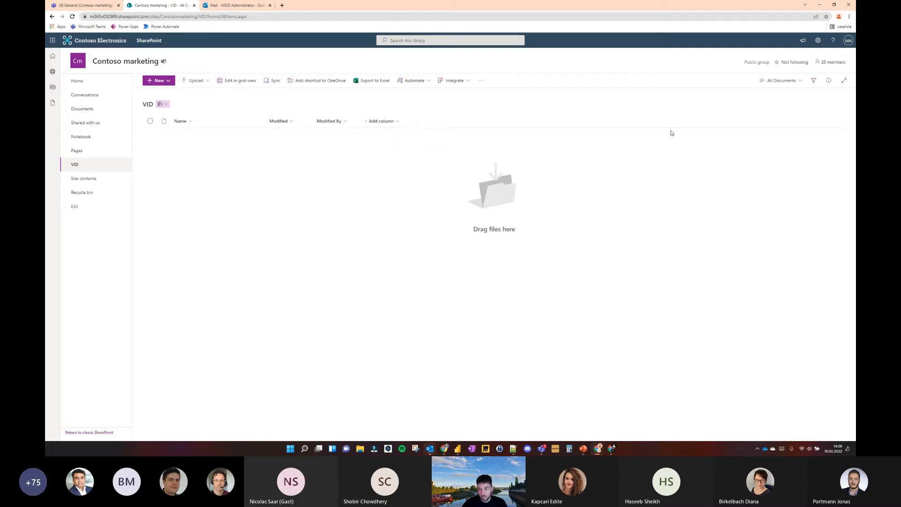
text(Doc)
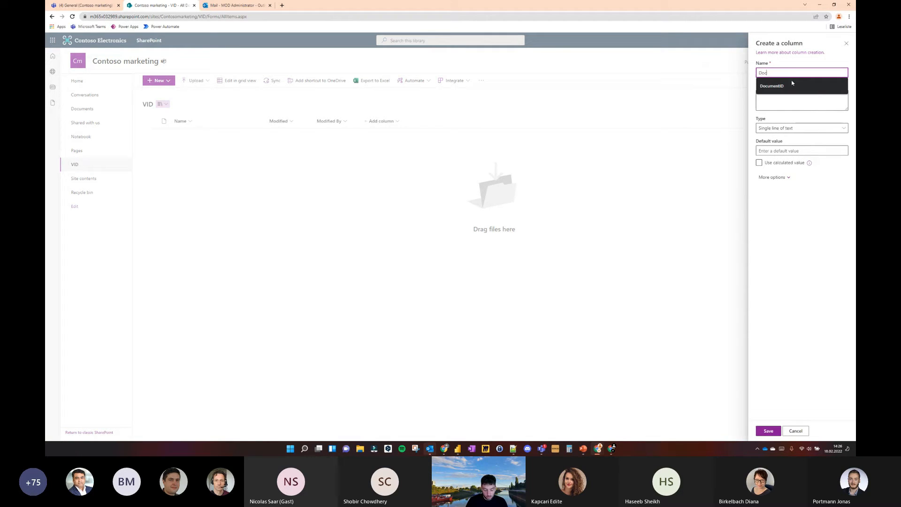
text(ument)
click(792, 84)
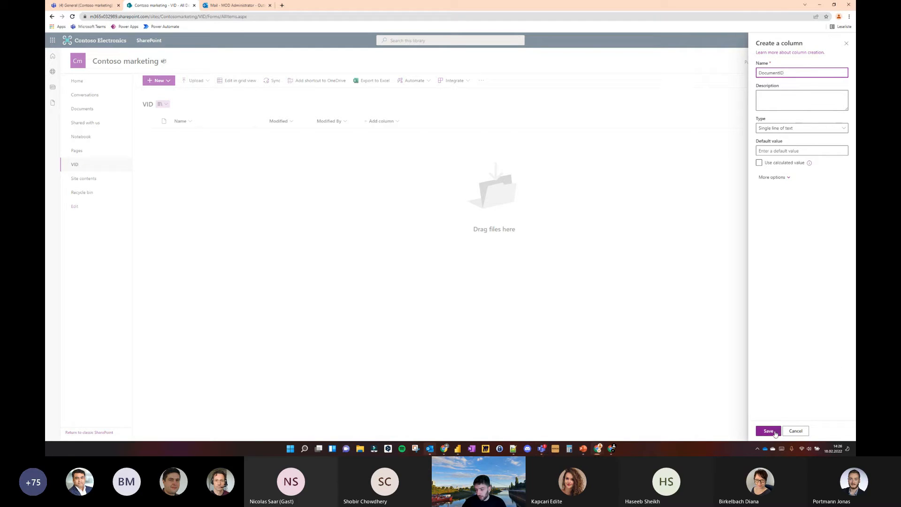
click(775, 432)
Start a new column named Document Department in the VID library and set its type to Choice
click(428, 121)
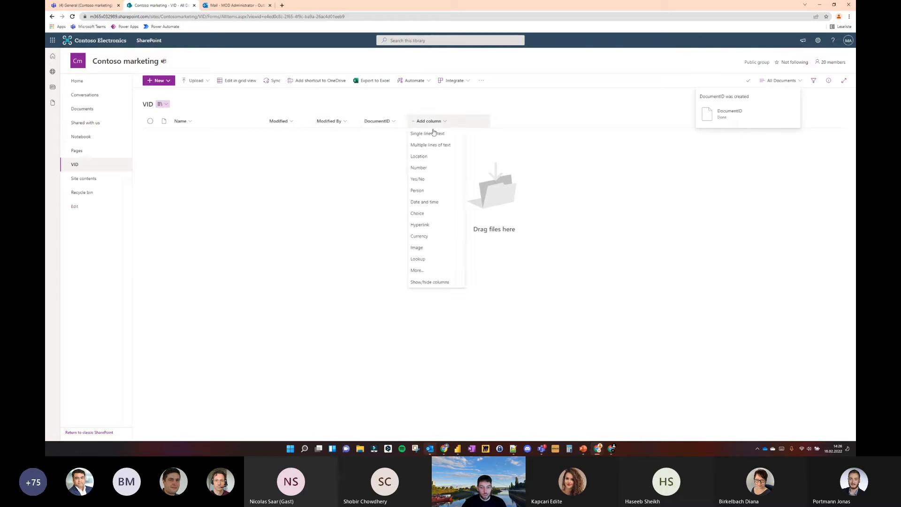
click(436, 104)
text(Doc)
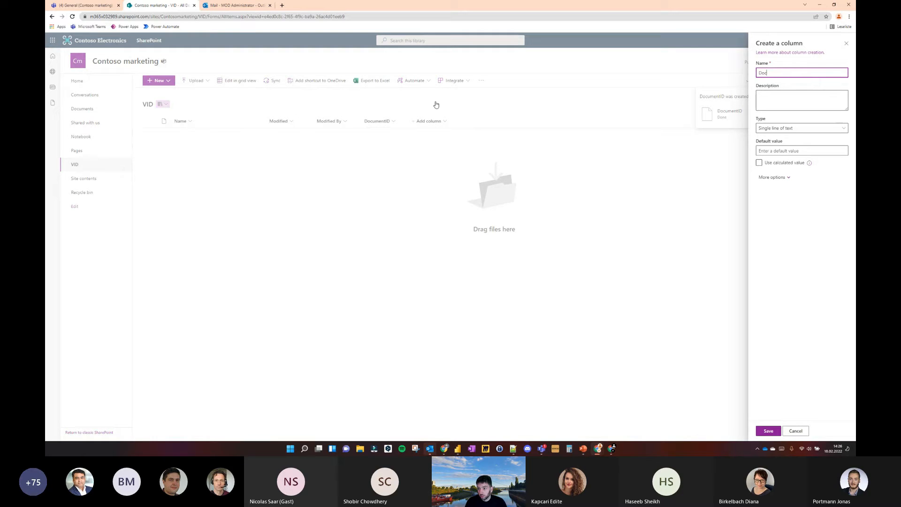
text(ument Department)
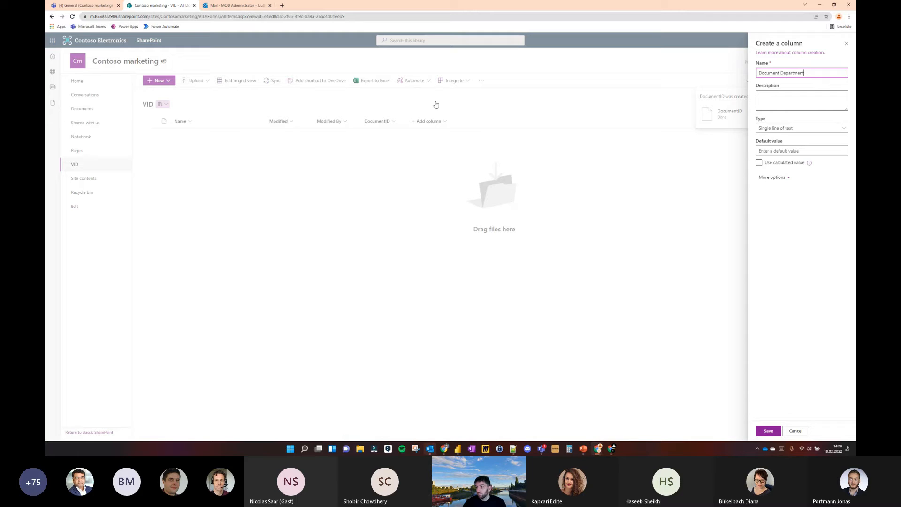
click(770, 129)
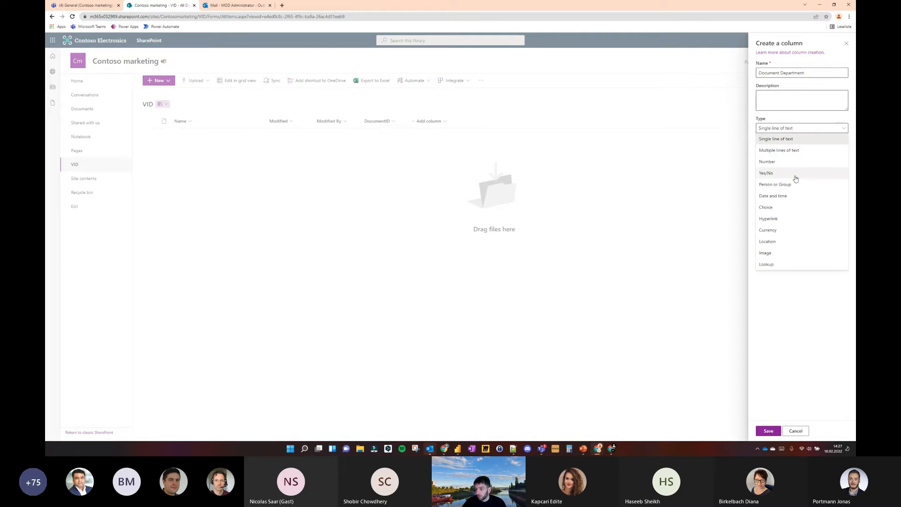
click(787, 207)
Define the choices Department 1, Department 2 and Department 3, and save the Document Department column
click(784, 154)
text(Department 1)
key(Return)
text(Department 2)
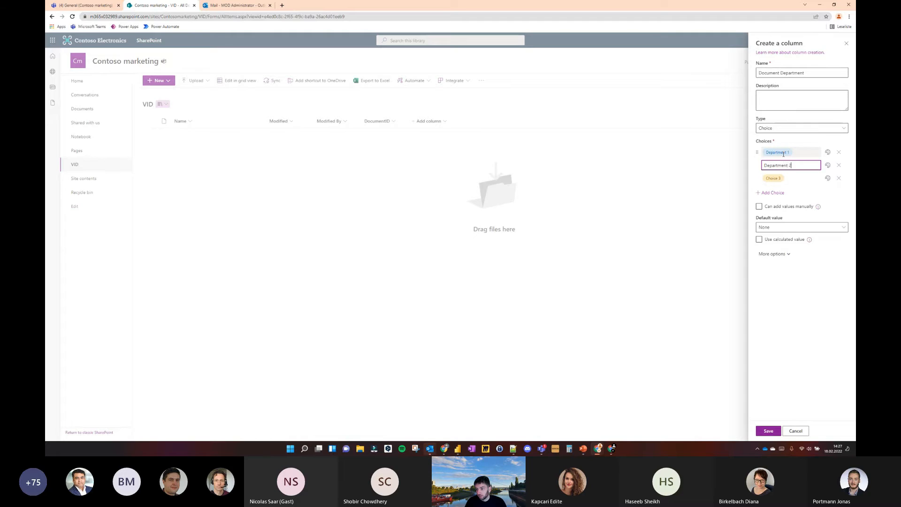
key(Return)
text(Depa)
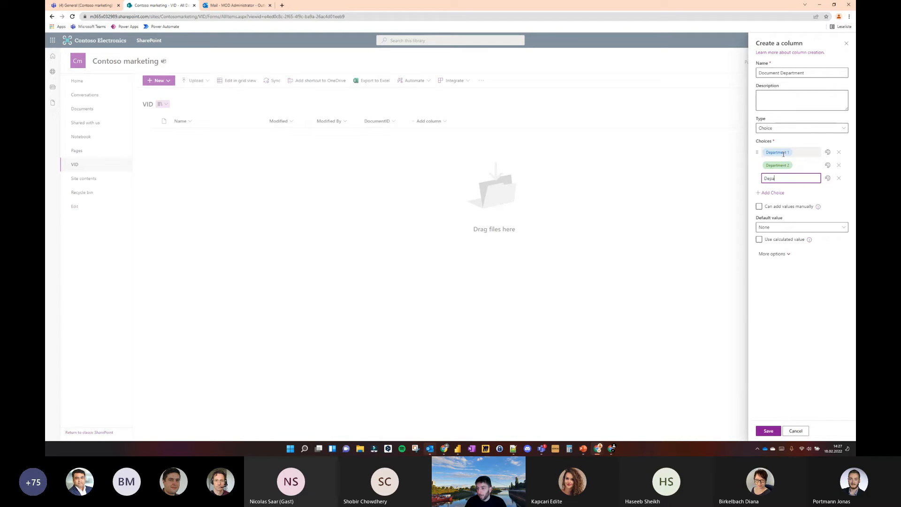
text(rtment 3)
click(769, 431)
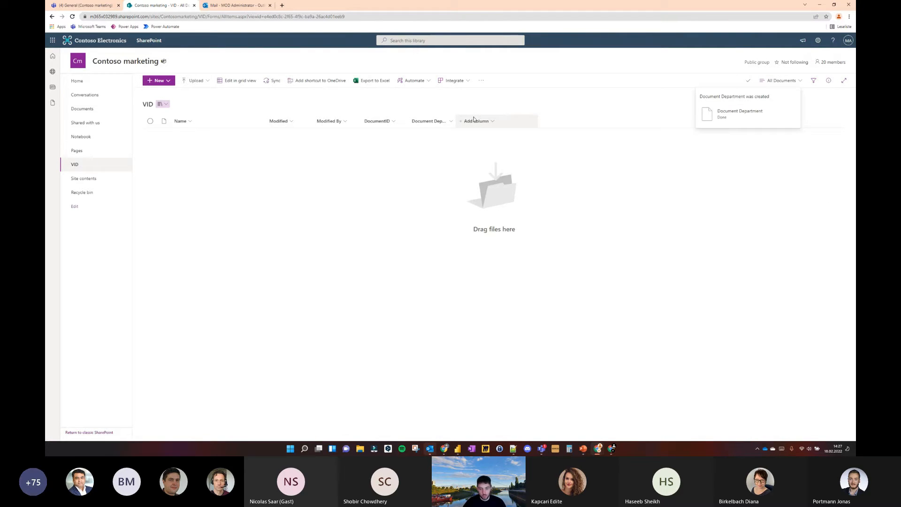
Set up a new choice column named Status with the choices Pending, Approved and Declined
click(474, 120)
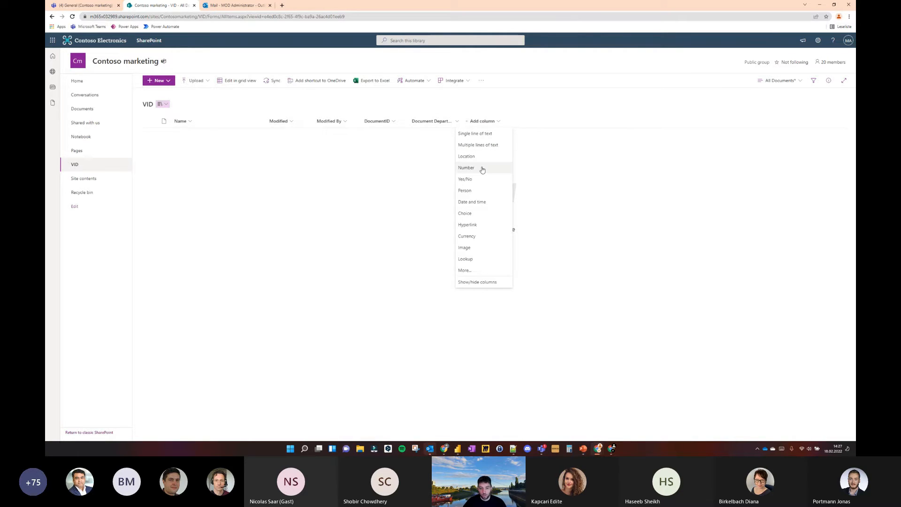
click(488, 214)
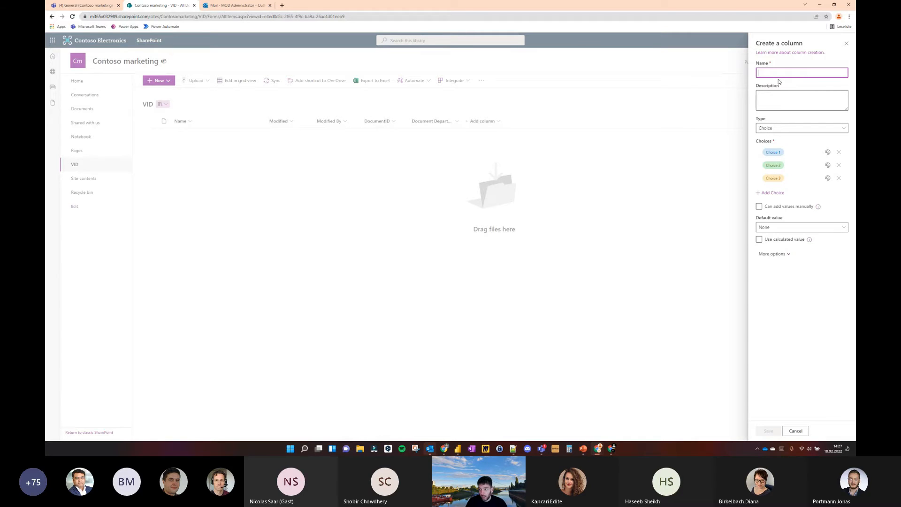
text(Status)
click(774, 152)
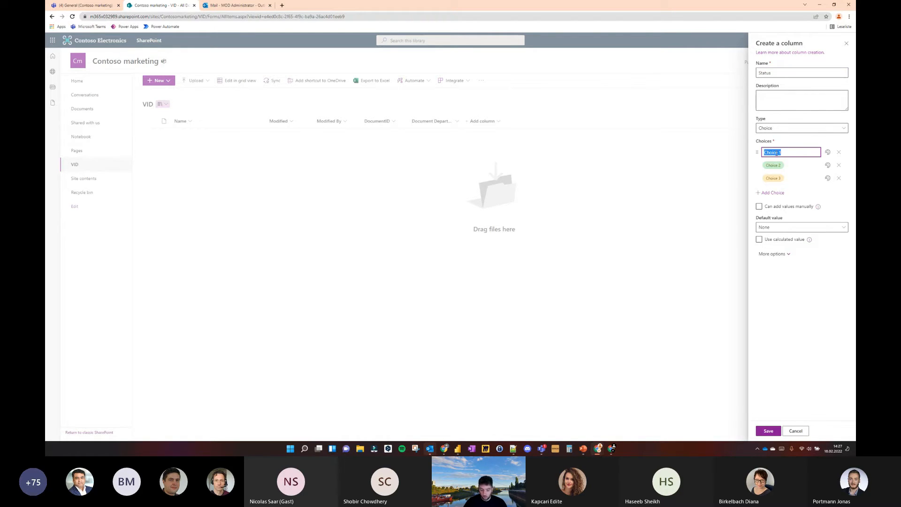
text(Pending)
key(Tab)
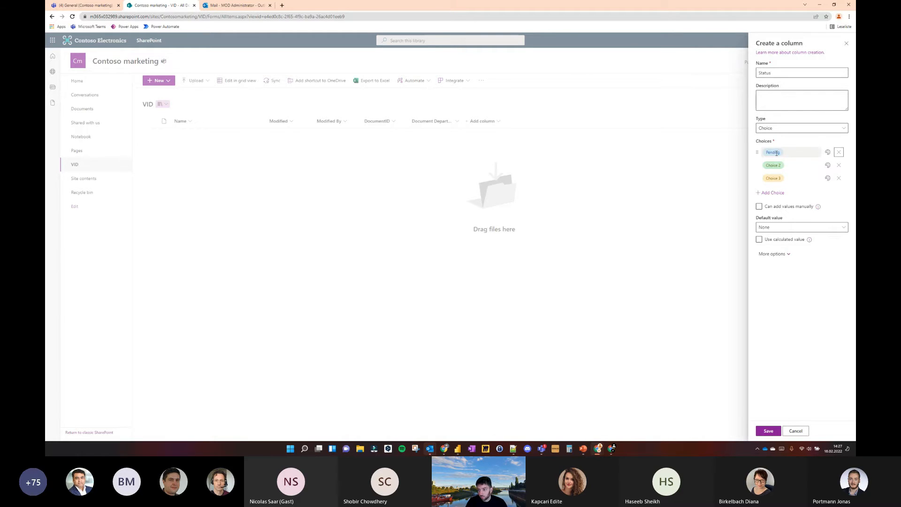
text(Approved)
key(Tab)
text(Declined)
Colour the Declined choice red and save the Status column
click(828, 178)
click(780, 215)
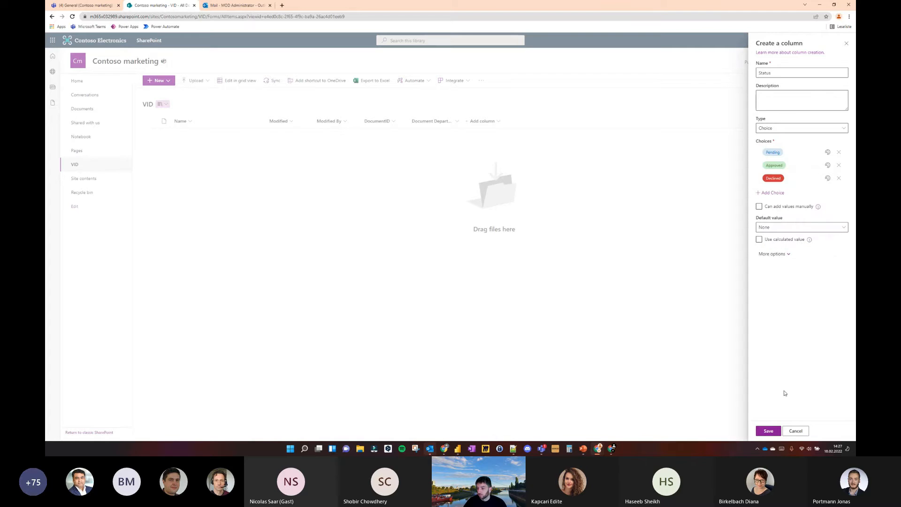
click(768, 431)
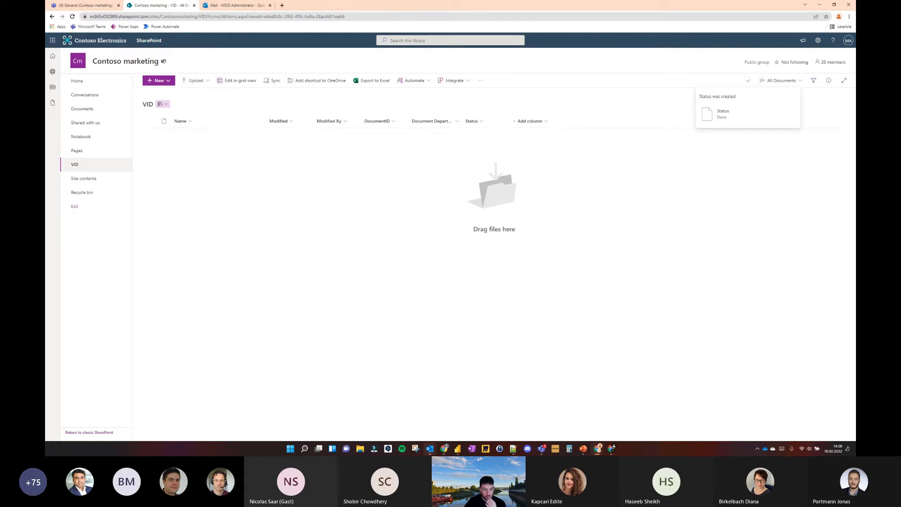
Create a blank list named demolist on the Contoso marketing site, excluded from the site navigation
click(87, 179)
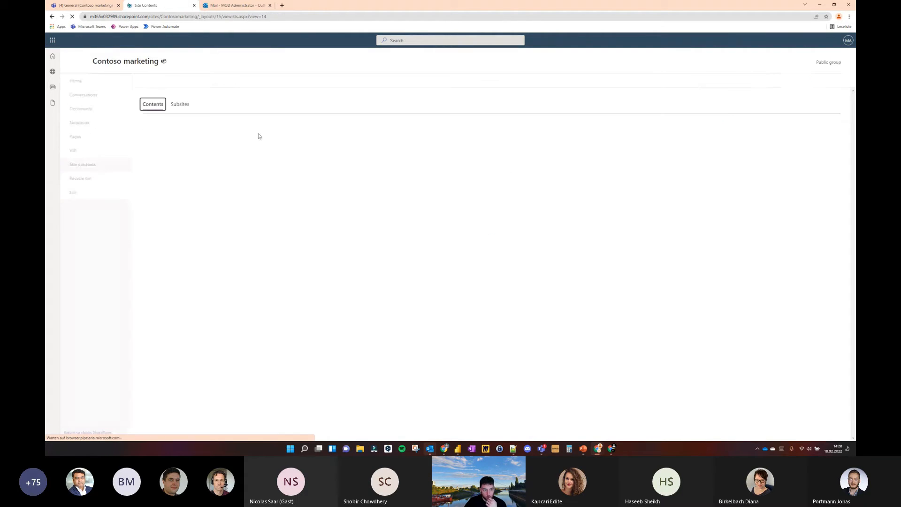
click(155, 80)
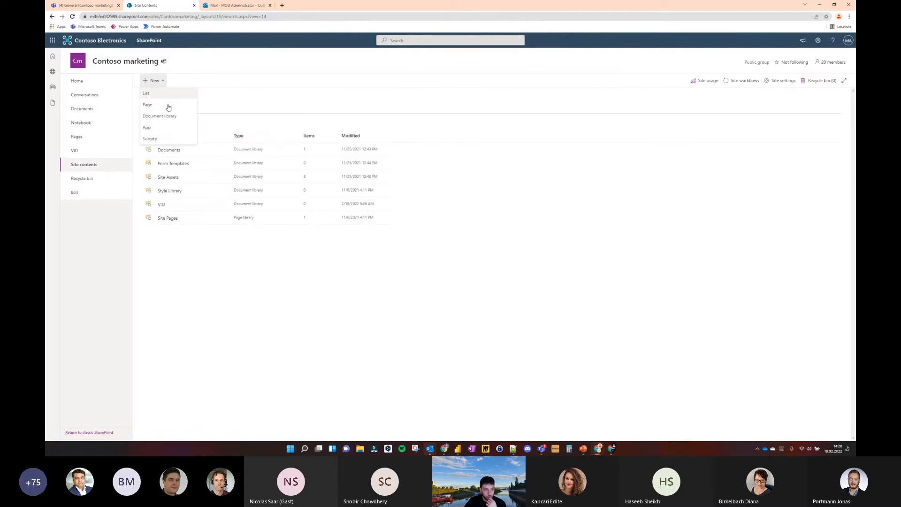
click(155, 94)
click(285, 153)
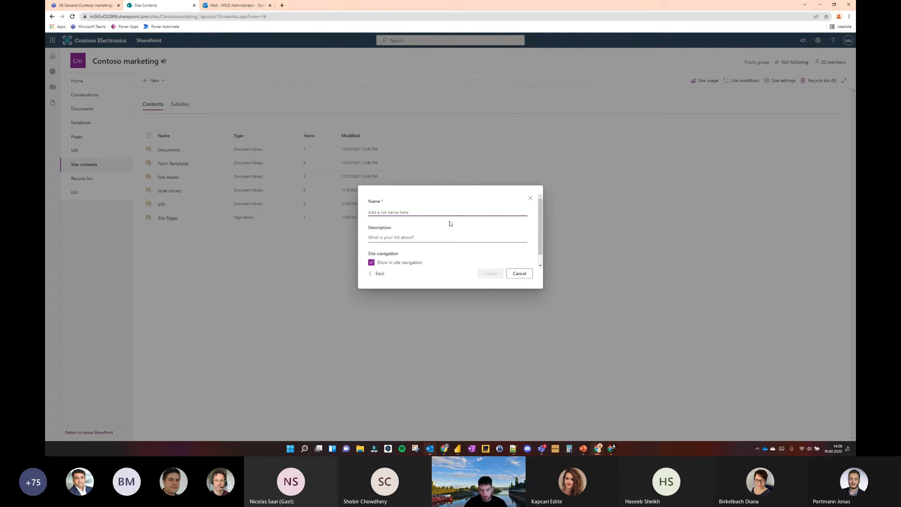
click(403, 262)
click(416, 213)
text(demo_)
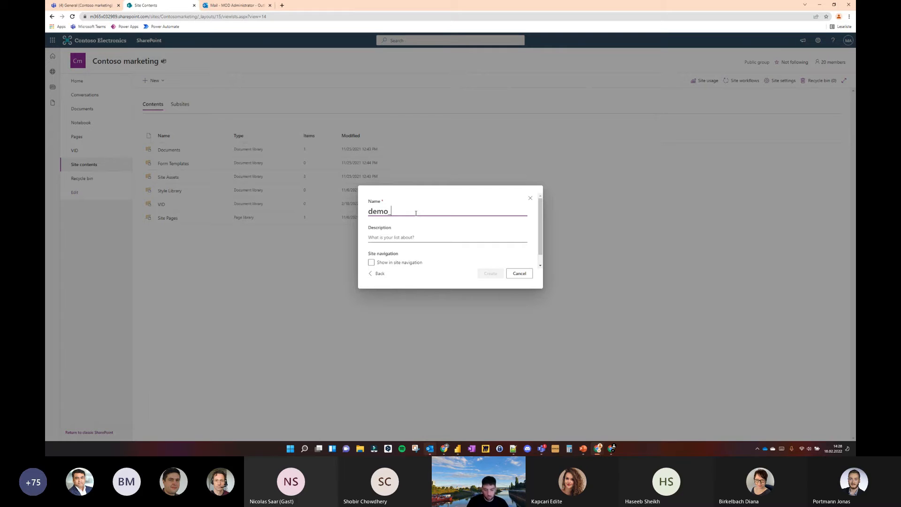
key(BackSpace)
text(list)
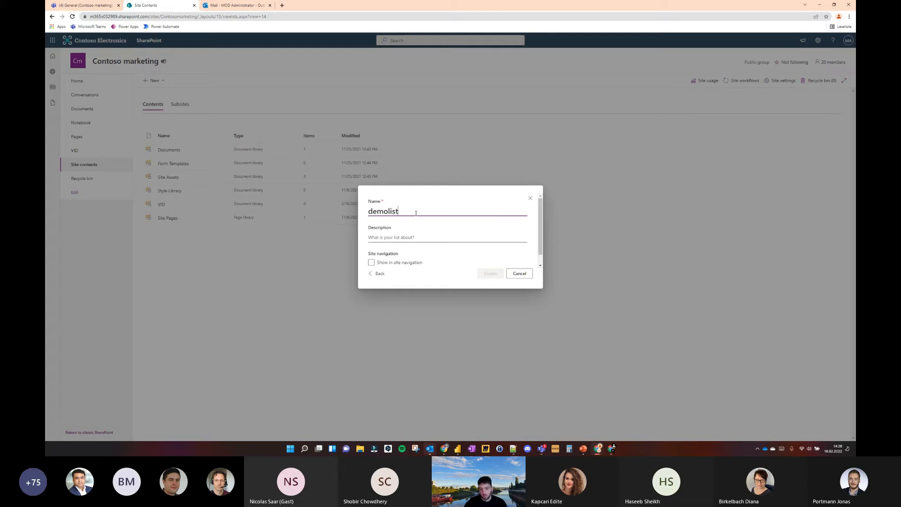
click(481, 273)
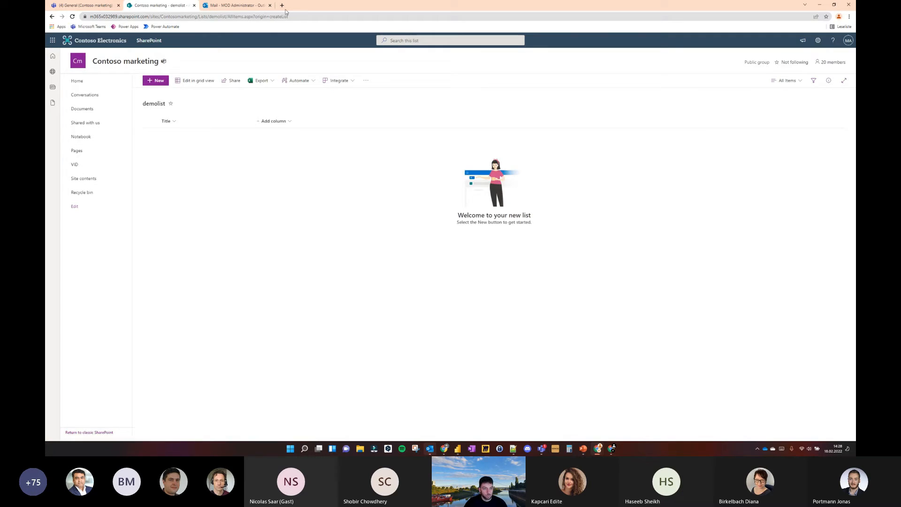
Open make.powerapps.com in a new browser tab and place that tab directly before the SharePoint one
click(283, 7)
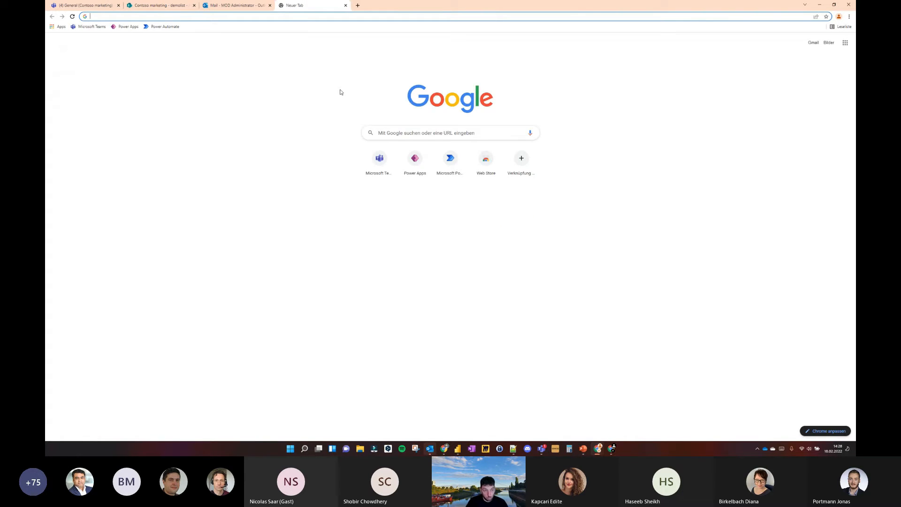
text(make)
key(Return)
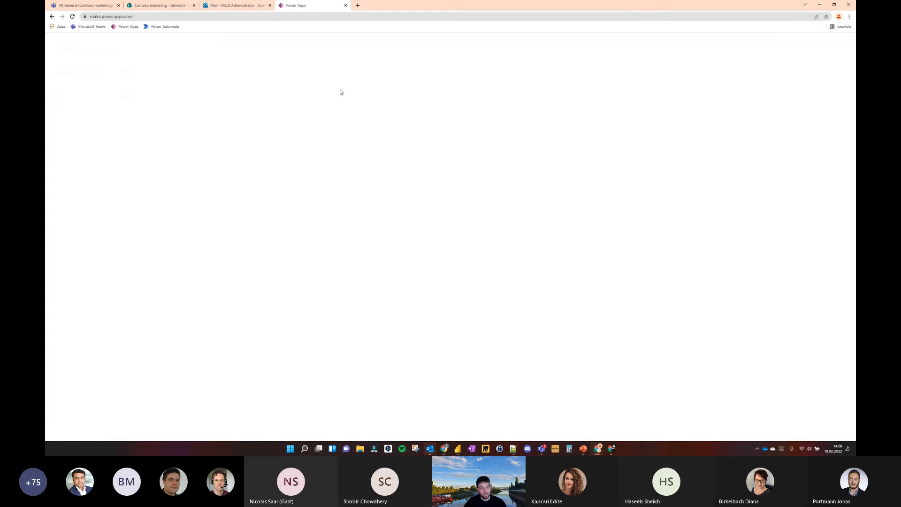
drag(300, 6, 135, 4)
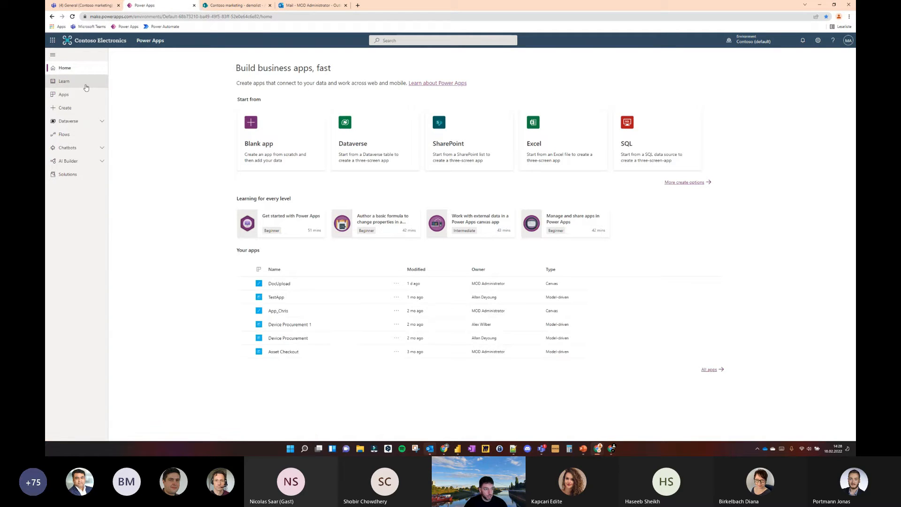
Create a blank canvas app named MetadataApp in Tablet format
click(68, 108)
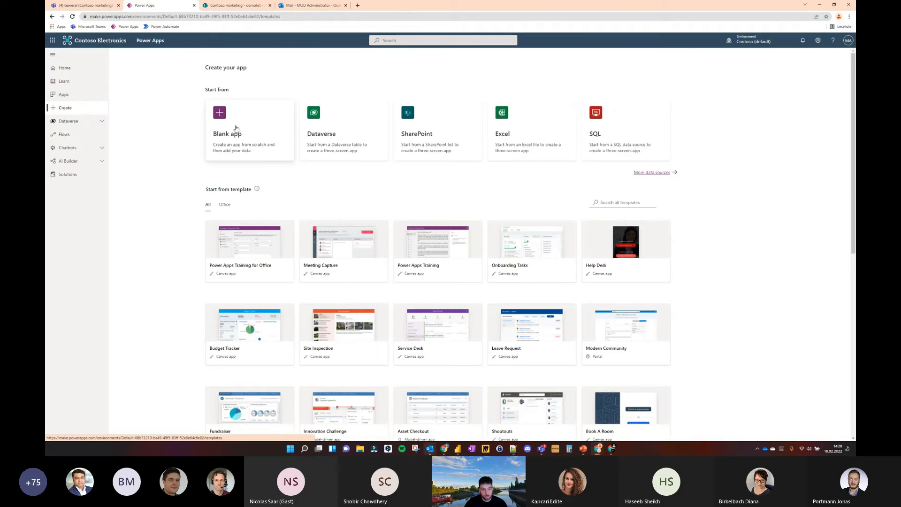
click(236, 129)
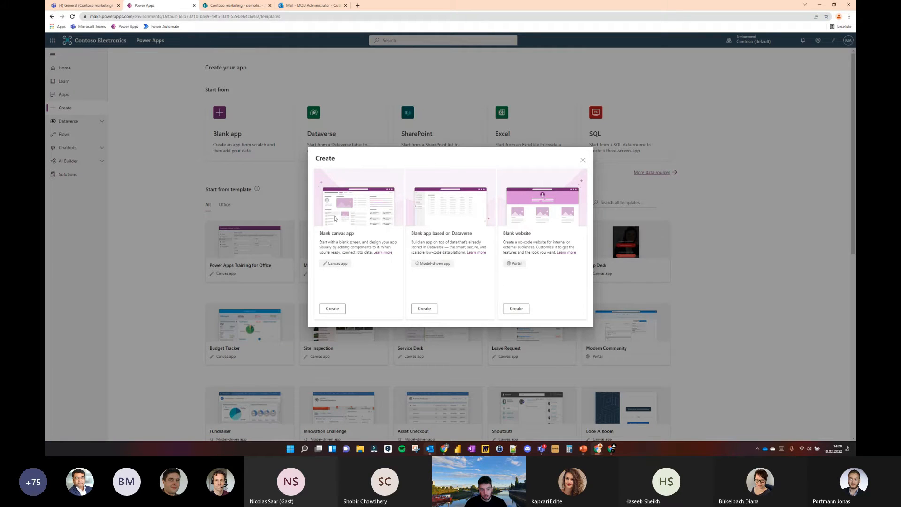
click(333, 309)
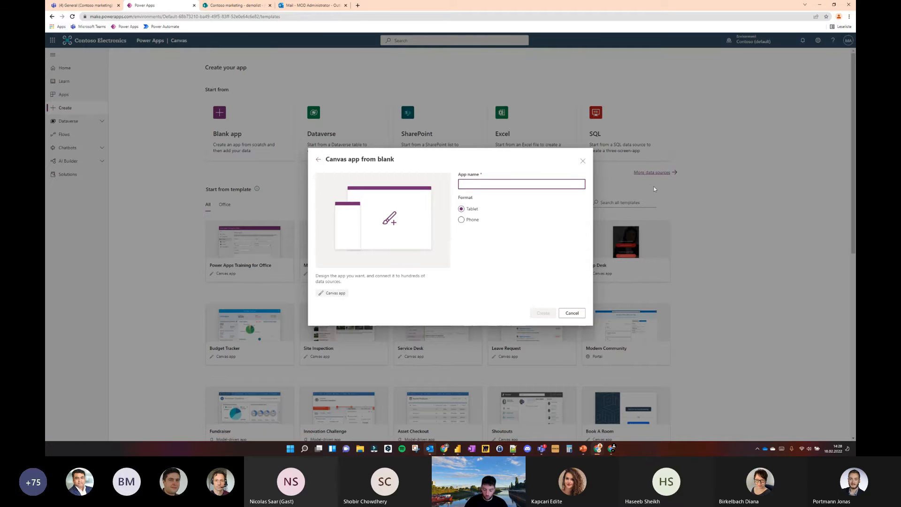
text(D)
key(BackSpace)
text(MetadataApp)
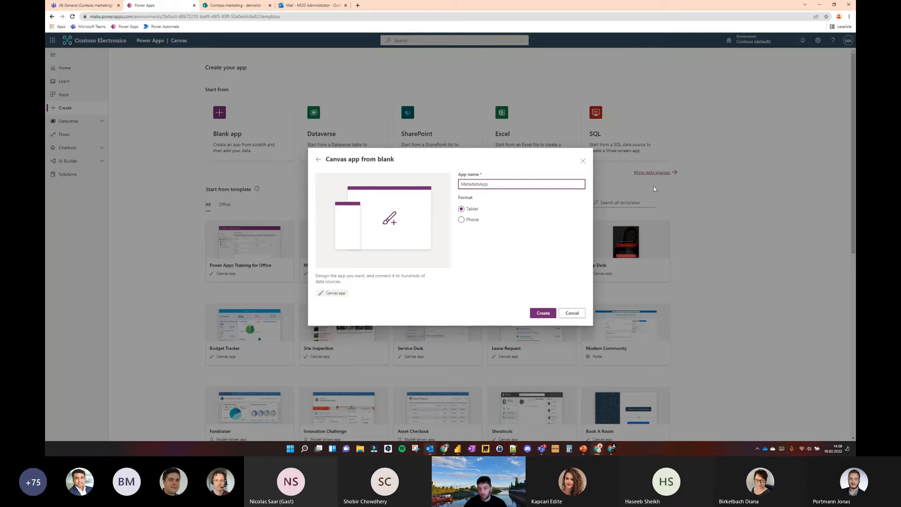
click(543, 312)
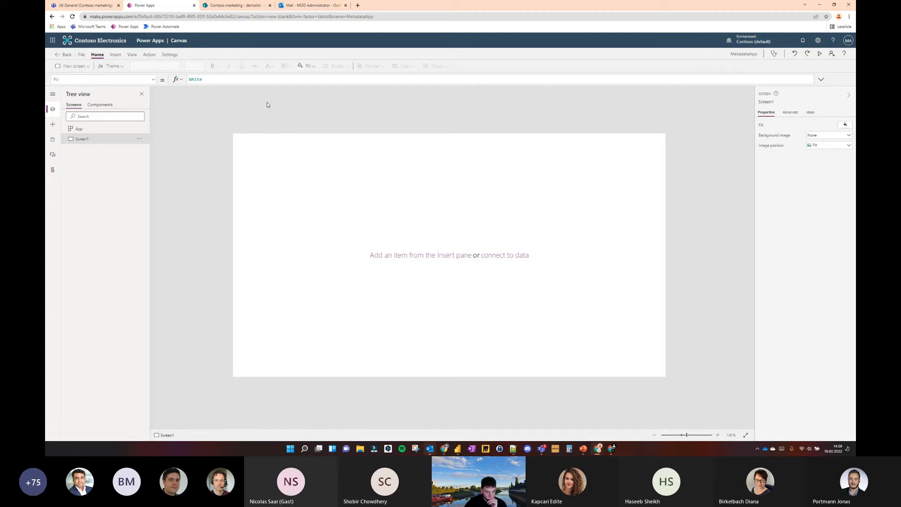
click(115, 54)
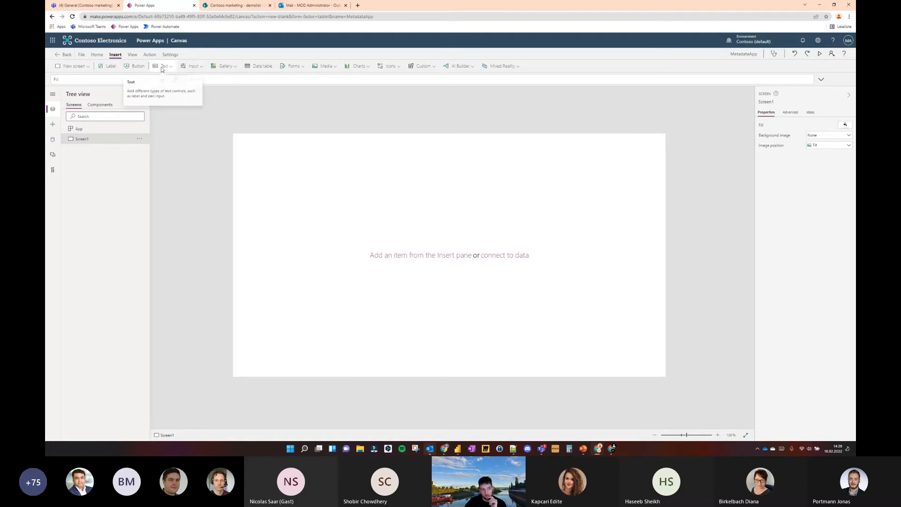
click(192, 66)
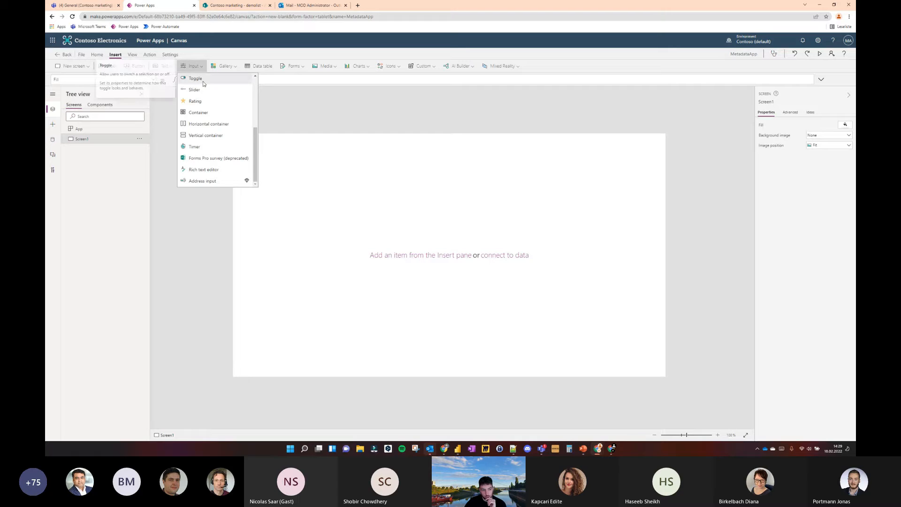
scroll(203, 84, down, 1)
scroll(216, 94, up, 1)
click(300, 111)
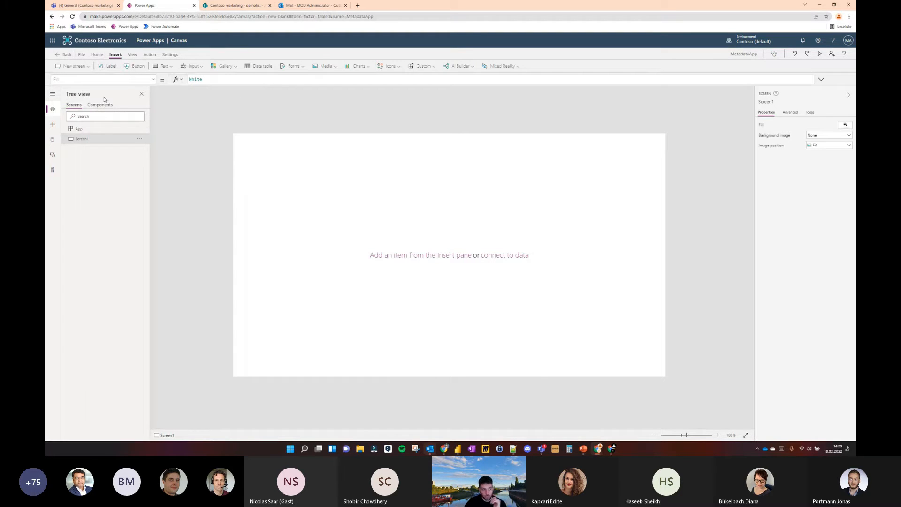
Search the data sources for sharepoint and start adding a SharePoint site through an existing connection
click(53, 139)
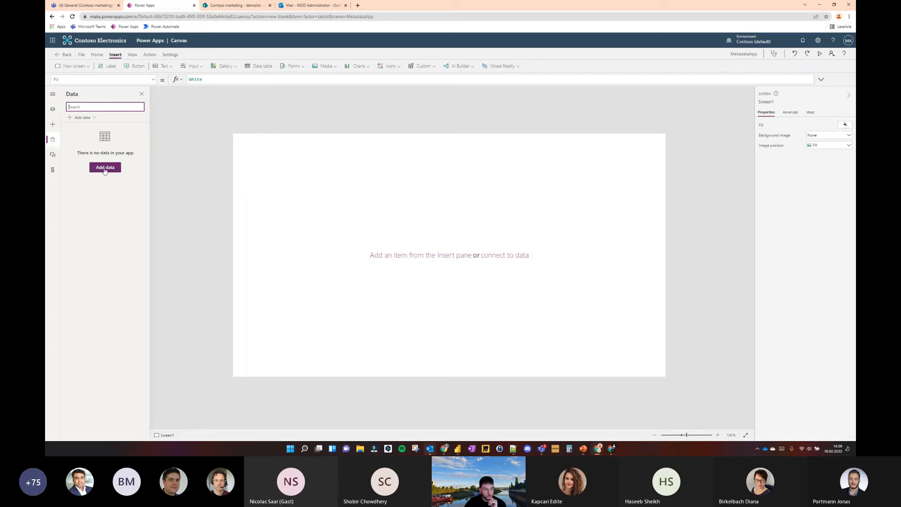
click(94, 121)
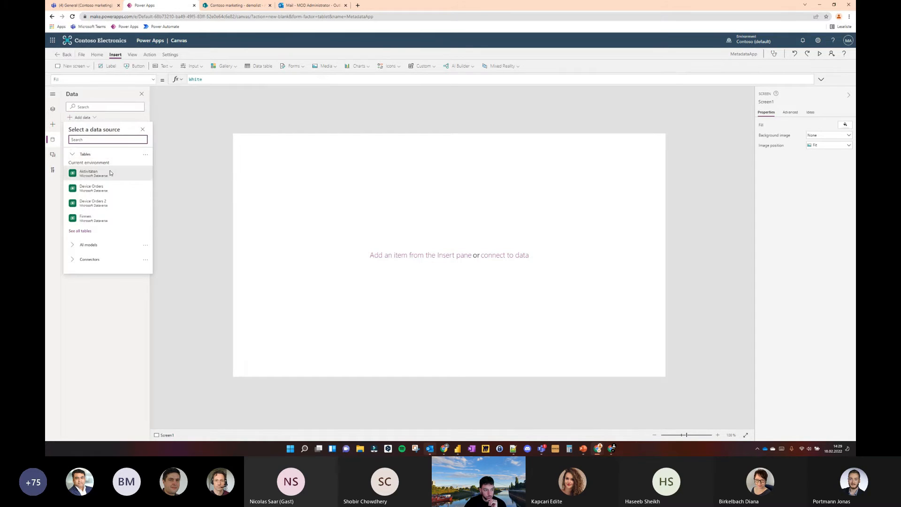
text(sharepoint)
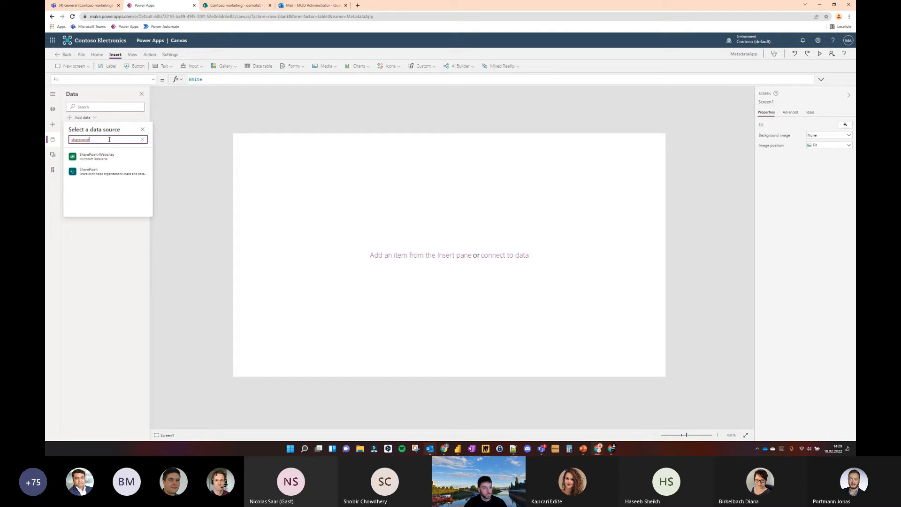
click(113, 171)
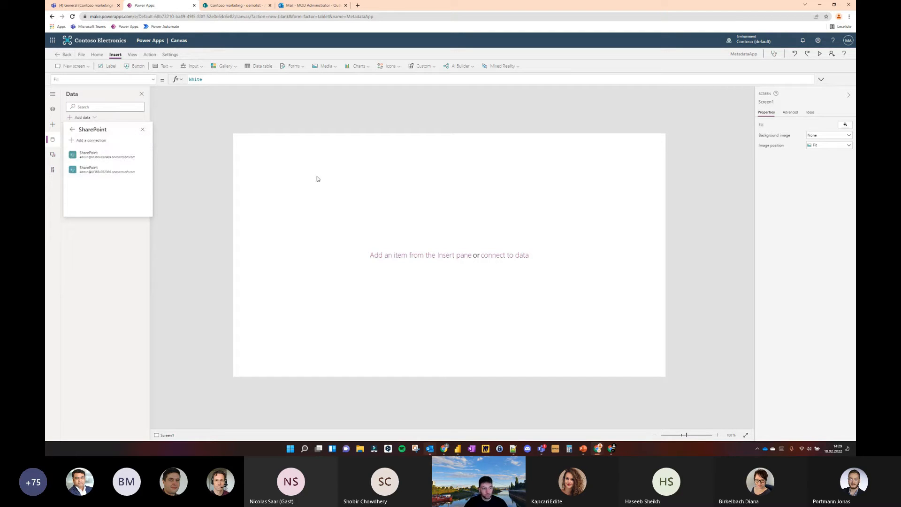
click(117, 167)
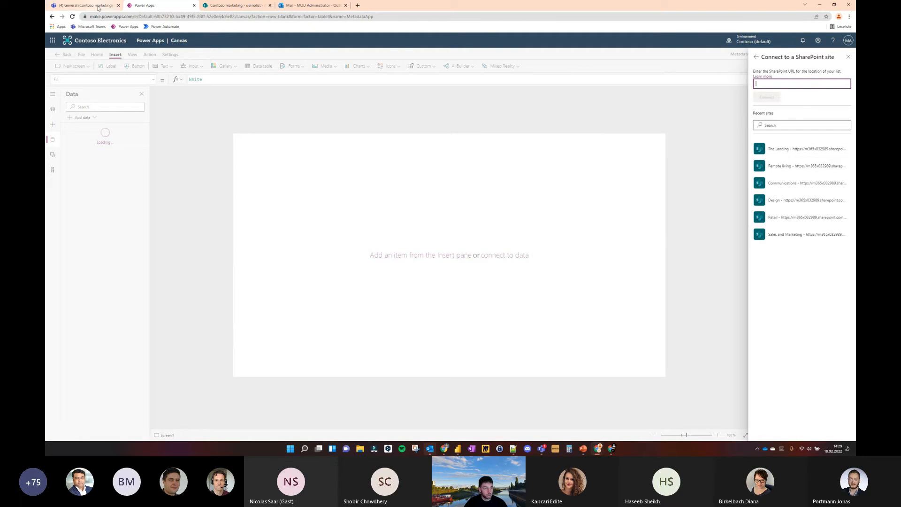
click(790, 240)
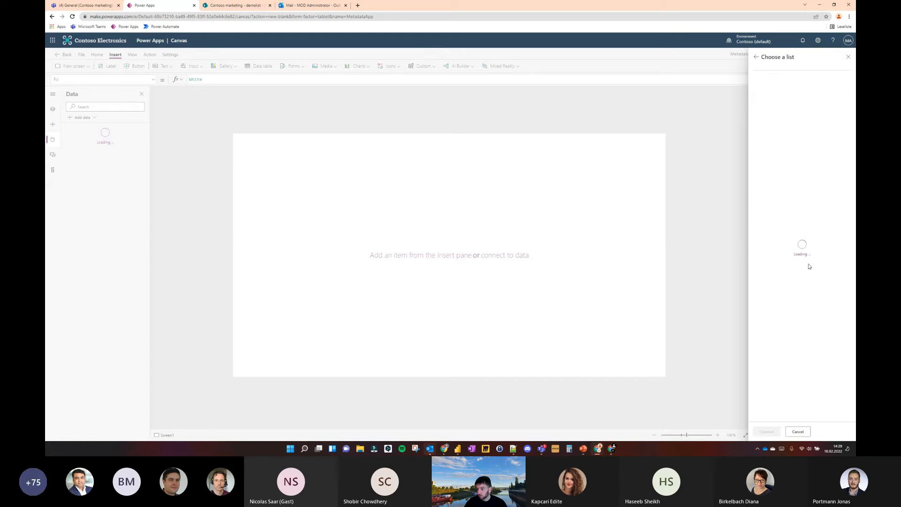
click(756, 57)
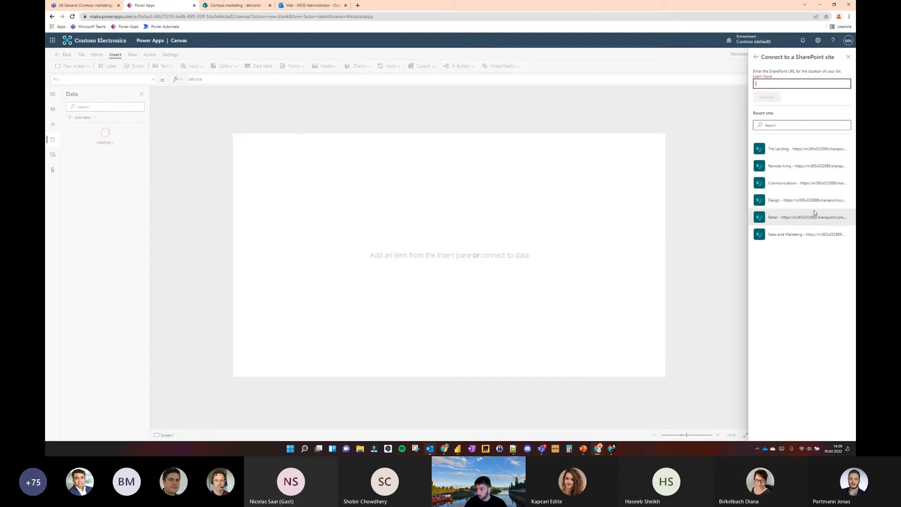
Switch to the SharePoint demolist page and copy the base address of the Contoso marketing site
click(101, 4)
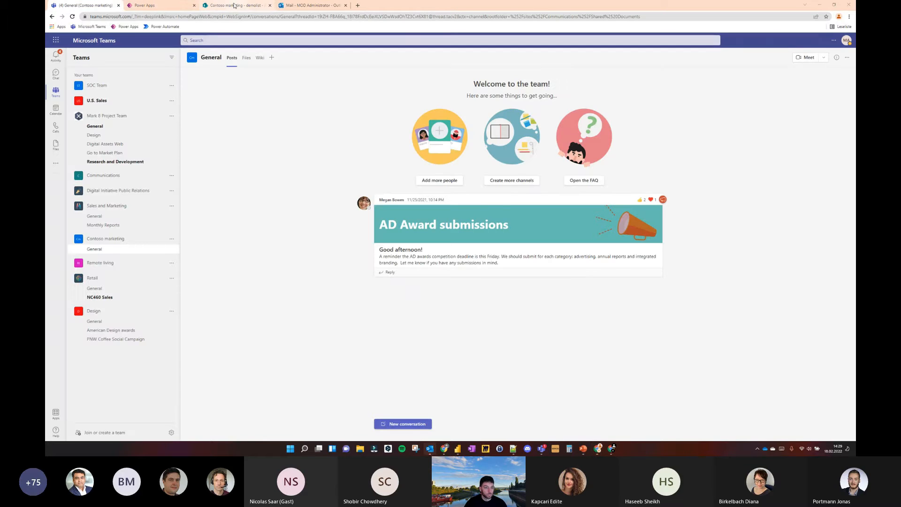
click(235, 5)
click(207, 19)
click(207, 19)
drag(213, 16, 76, 13)
key(ctrl+c)
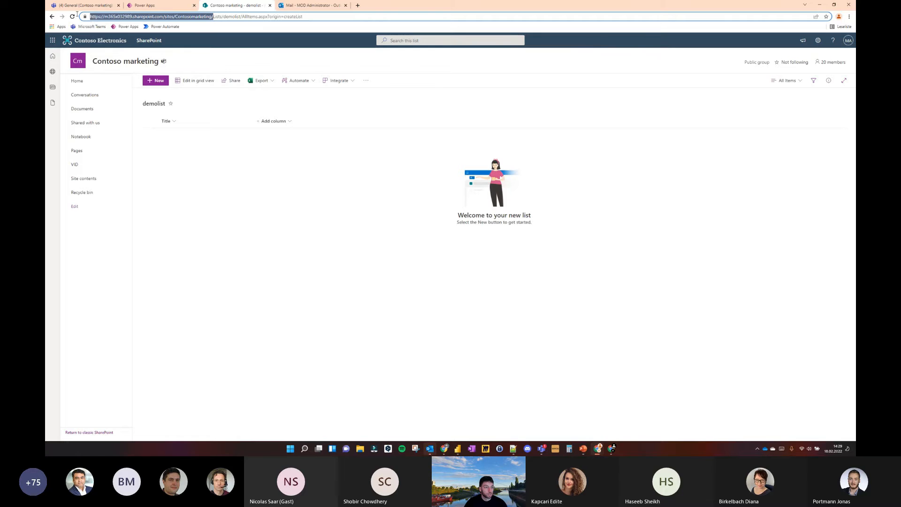
Return to Power Apps, connect to the Contoso marketing site by its copied address and add the VID library as data
click(157, 3)
key(ctrl+v)
click(767, 98)
click(758, 113)
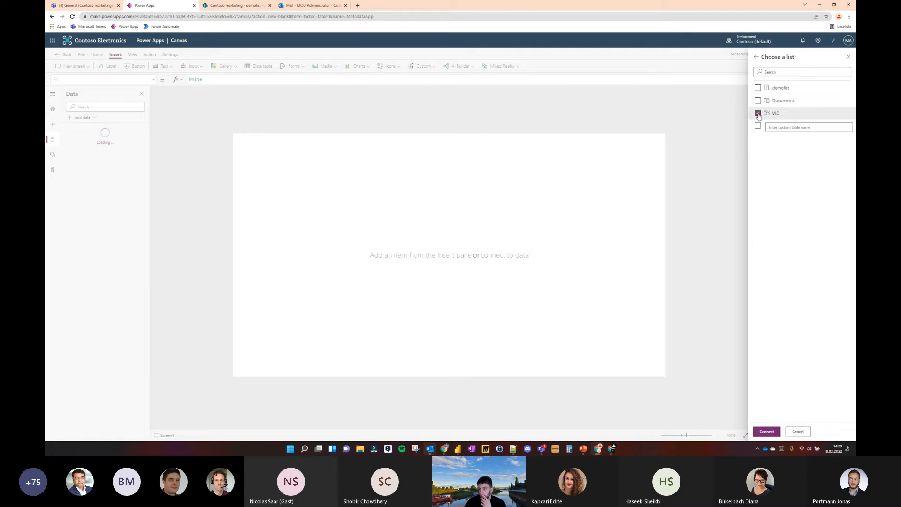
click(767, 432)
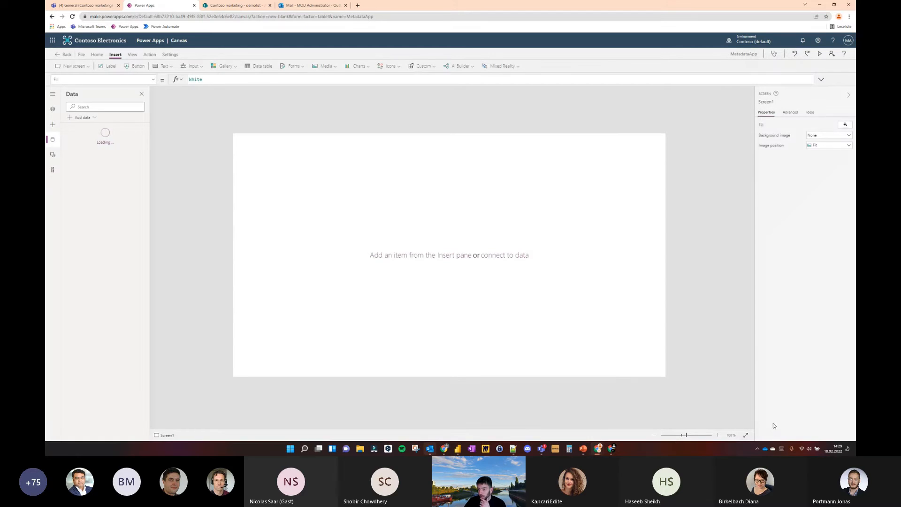
Begin adding a second SharePoint data source to the app through an existing connection
click(143, 132)
click(83, 118)
text(share)
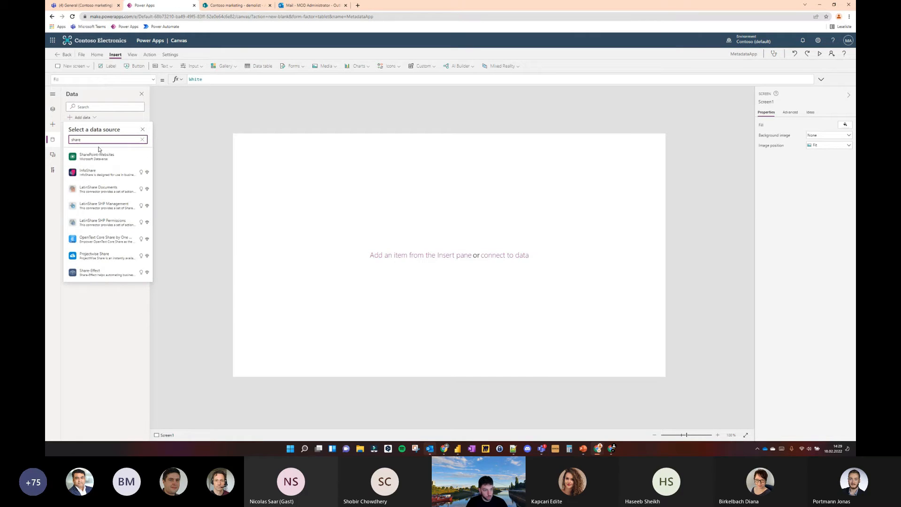
text(poi)
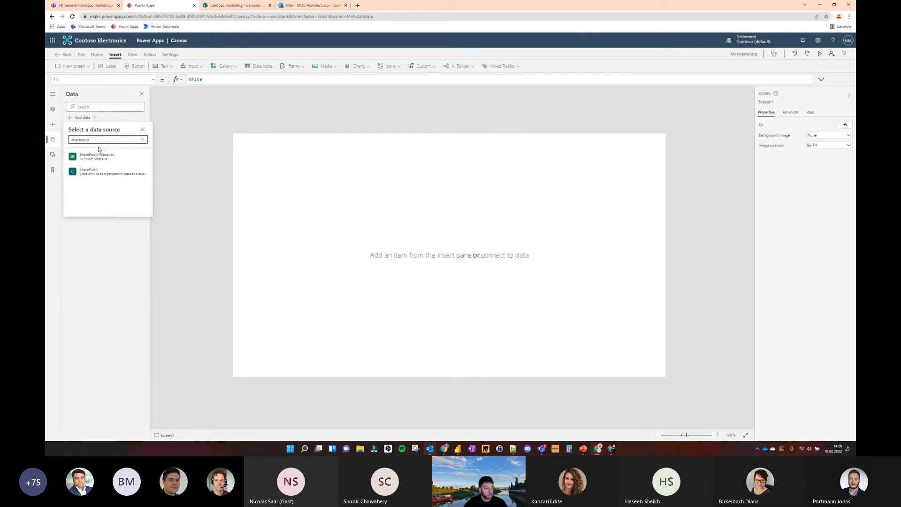
text(nt)
click(113, 171)
click(139, 159)
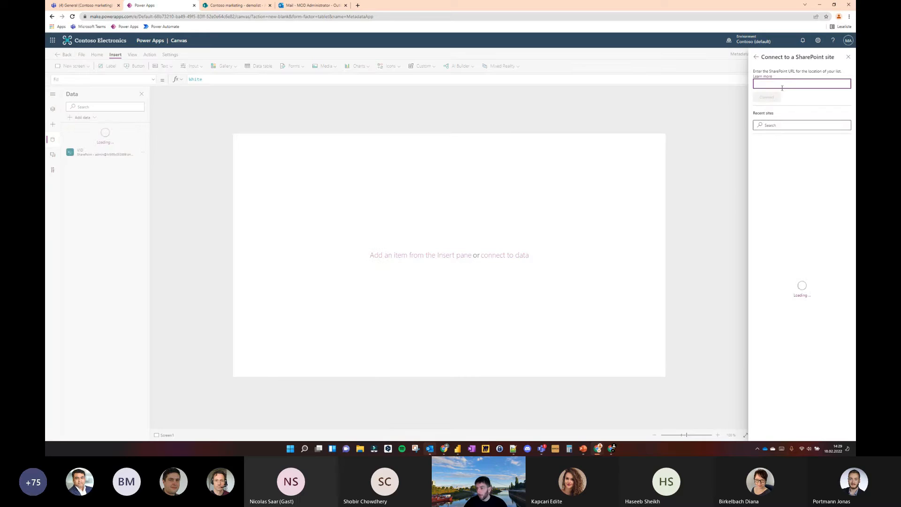
Connect to the Contoso marketing site by its copied address and add demolist as data
key(ctrl+v)
click(770, 98)
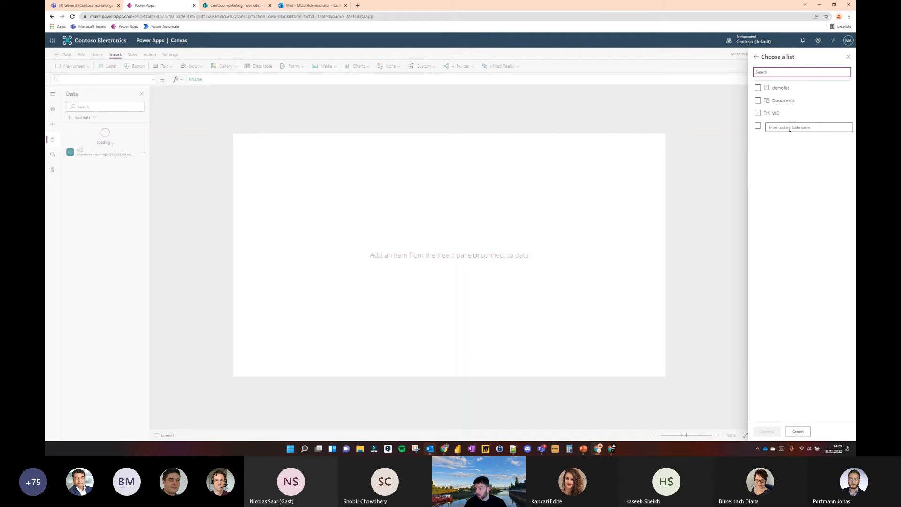
click(758, 88)
click(767, 431)
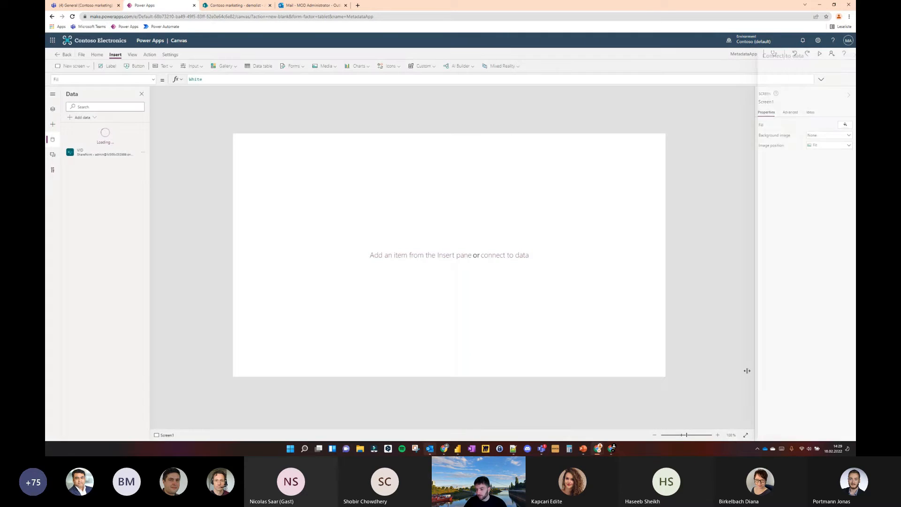
Insert an edit form on the screen and set its data source to demolist
mouse_move(114, 146)
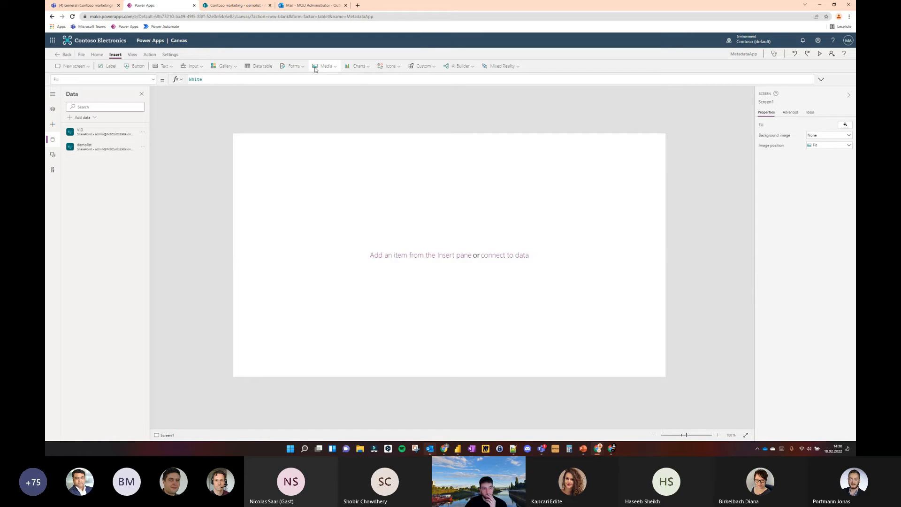
click(293, 66)
click(292, 79)
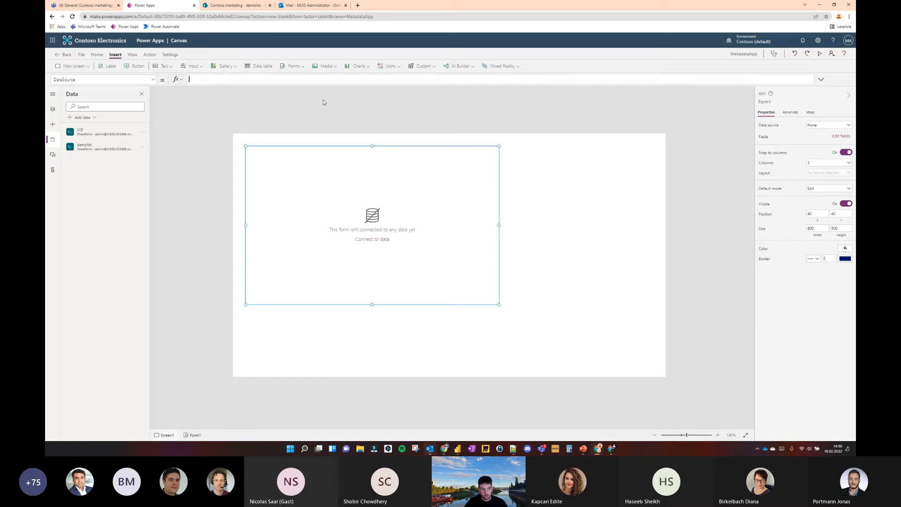
text(demolist)
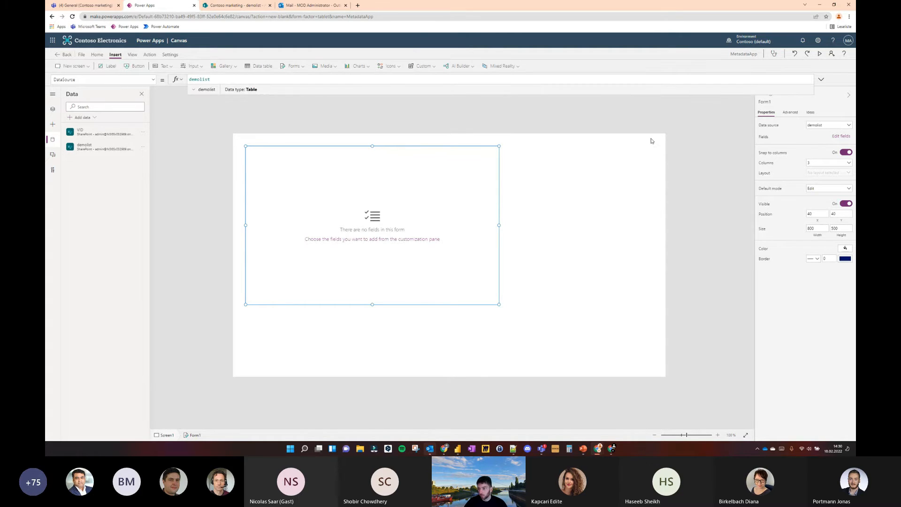
Add the Attachments field to the demolist form and close the field list
click(837, 136)
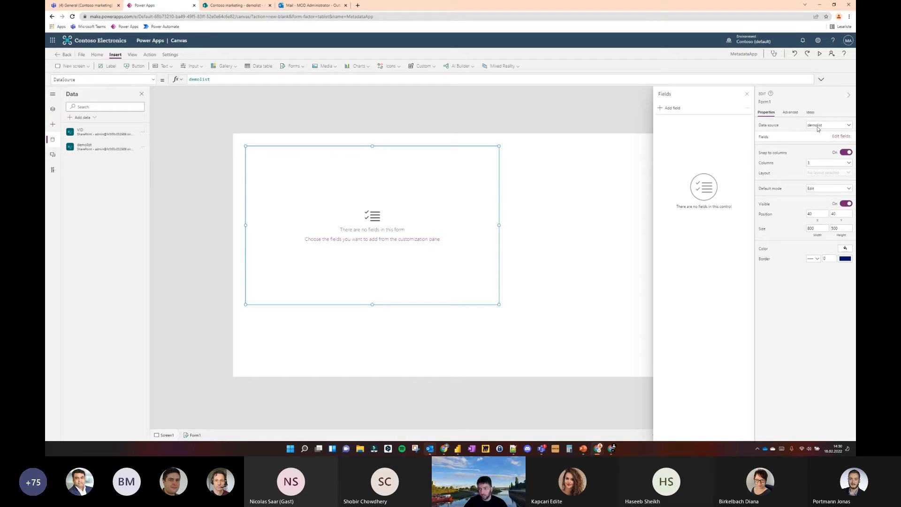
click(663, 111)
click(686, 147)
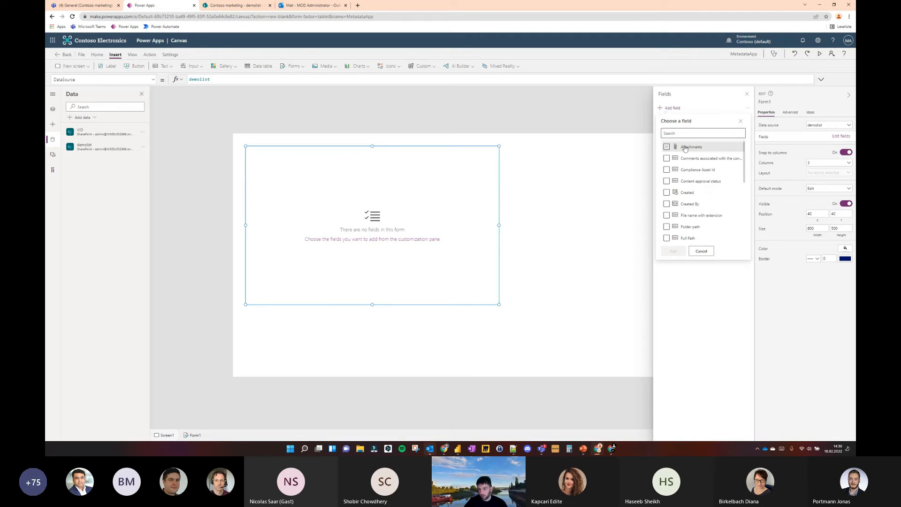
click(671, 254)
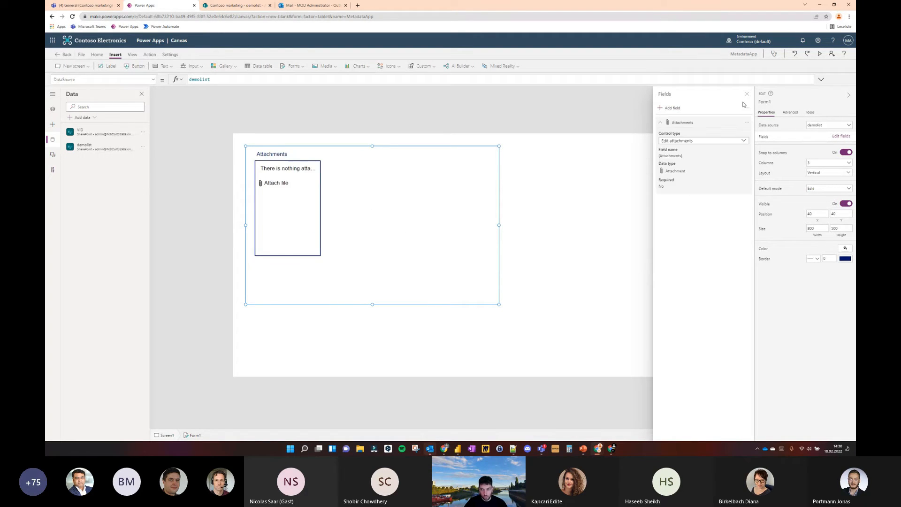
click(347, 209)
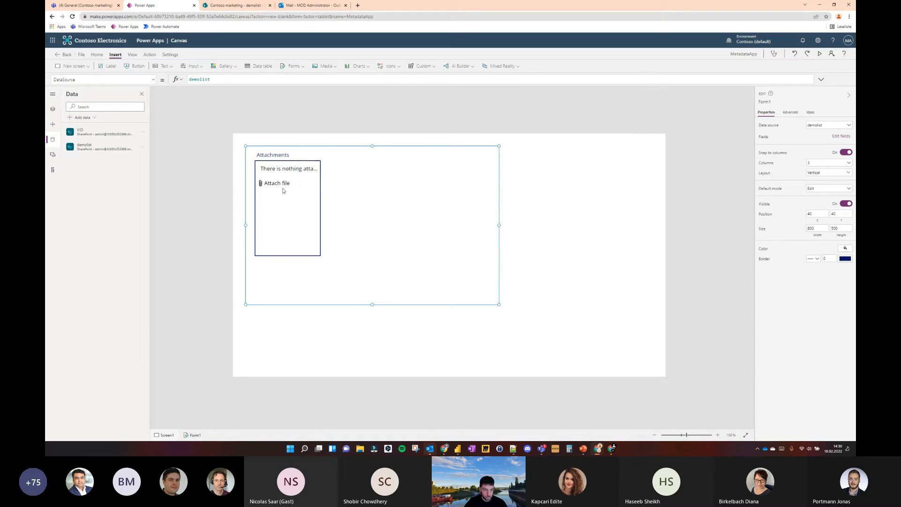
Move the whole form to the right and slightly down on the app screen
click(309, 150)
click(344, 148)
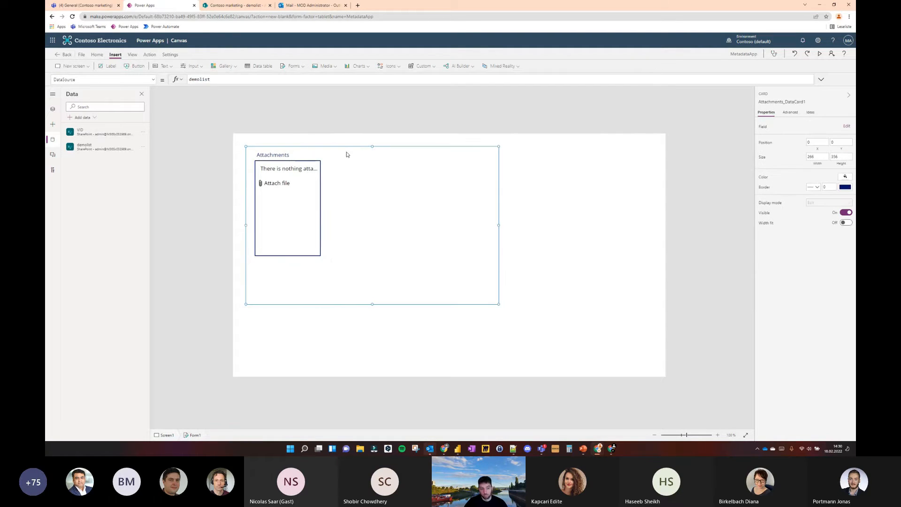
drag(343, 146, 493, 167)
Cut the attachments control out of the form's Attachments card and paste it directly onto the app screen
click(435, 207)
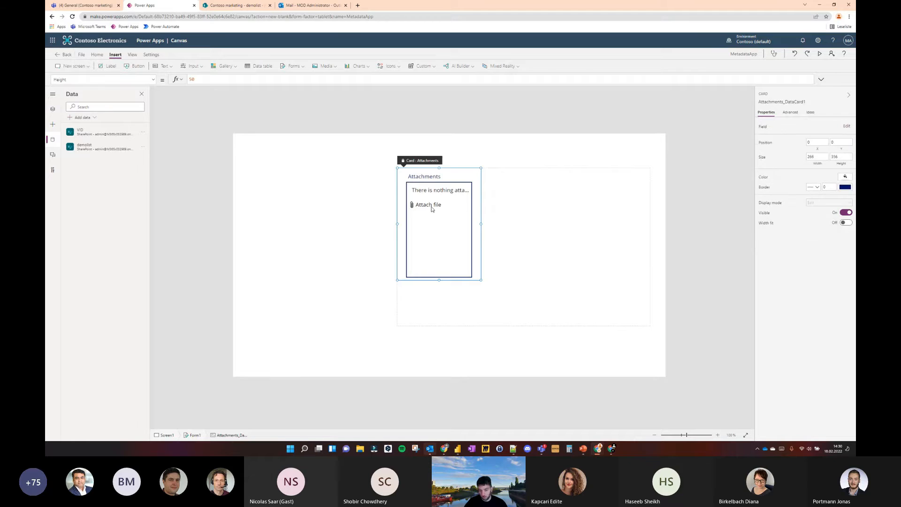
key(Delete)
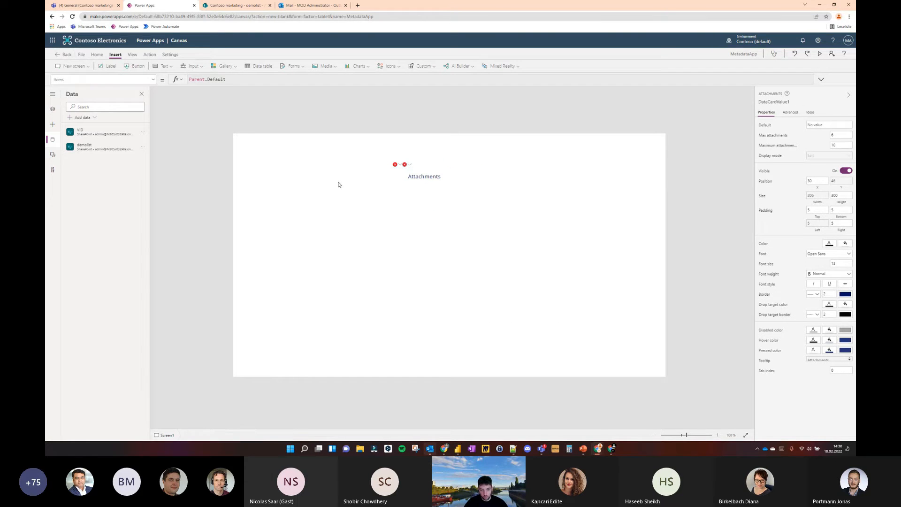
key(ctrl+z)
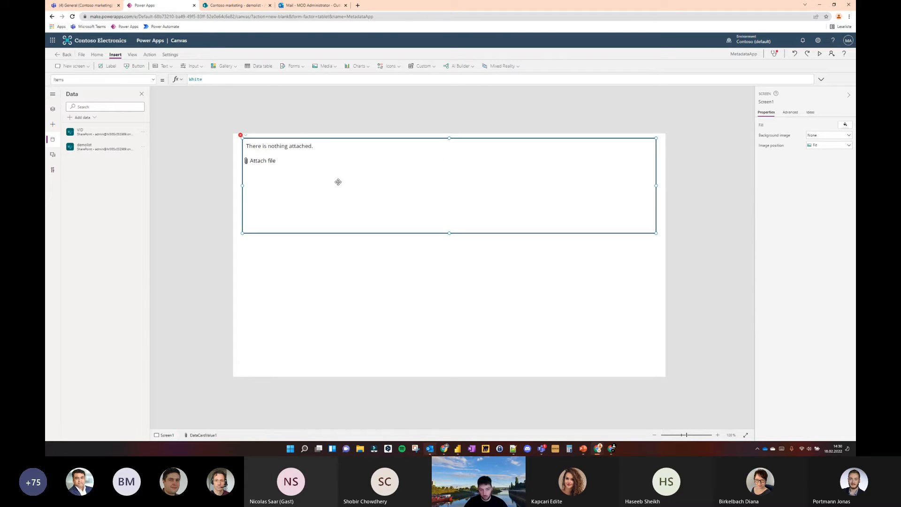
Narrow the attachments control to a width of 400 and delete the leftover demolist edit form from the screen
drag(656, 185, 370, 185)
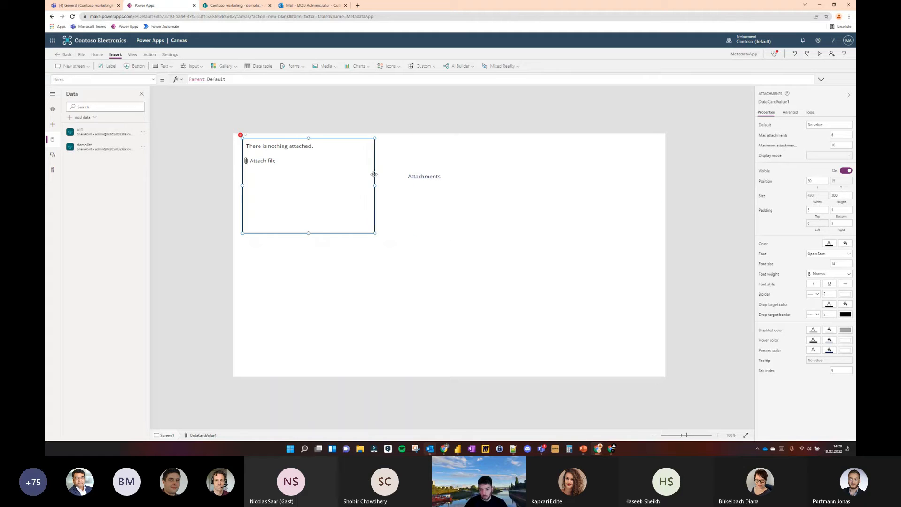
click(439, 216)
click(506, 172)
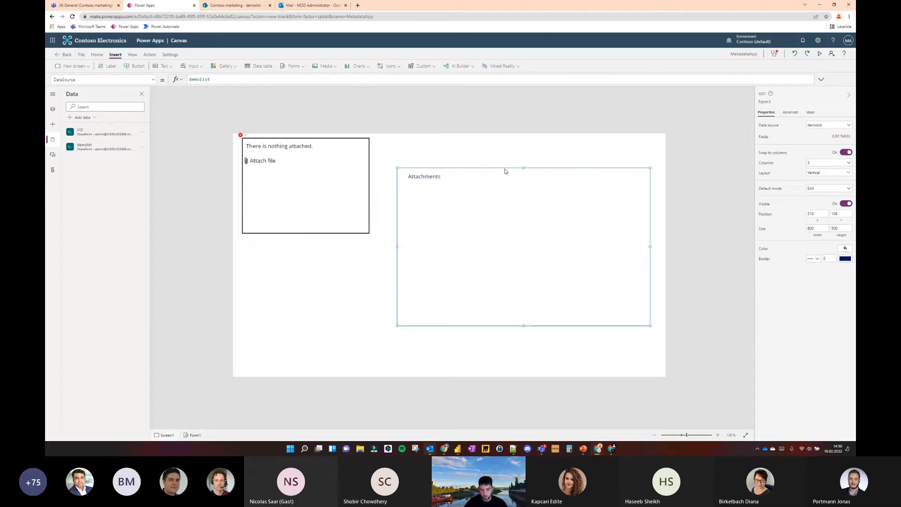
key(Delete)
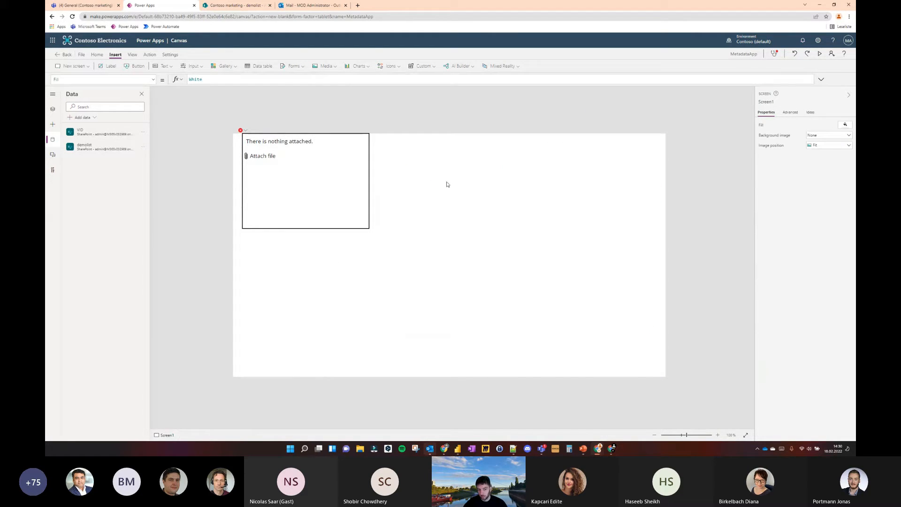
Clear the broken parent-reference formulas from the attachments control's failing properties, including BorderColor, Tooltip and DisplayMode
click(316, 180)
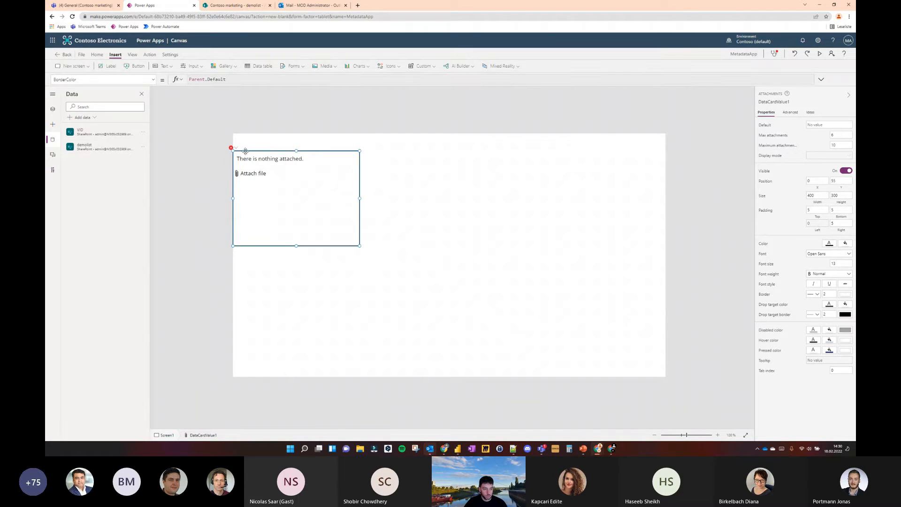
key(ctrl+a)
key(BackSpace)
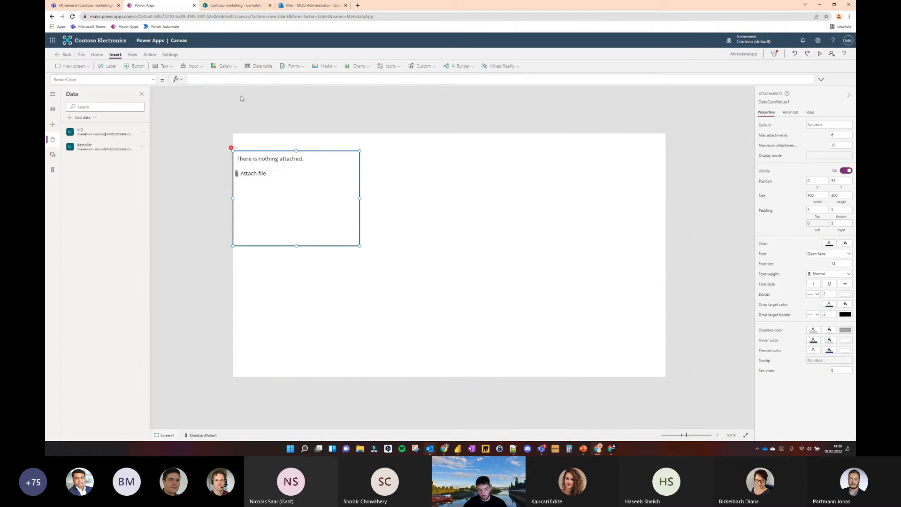
click(237, 150)
click(247, 157)
key(ctrl+a)
key(BackSpace)
click(237, 149)
click(244, 154)
key(ctrl+a)
key(BackSpace)
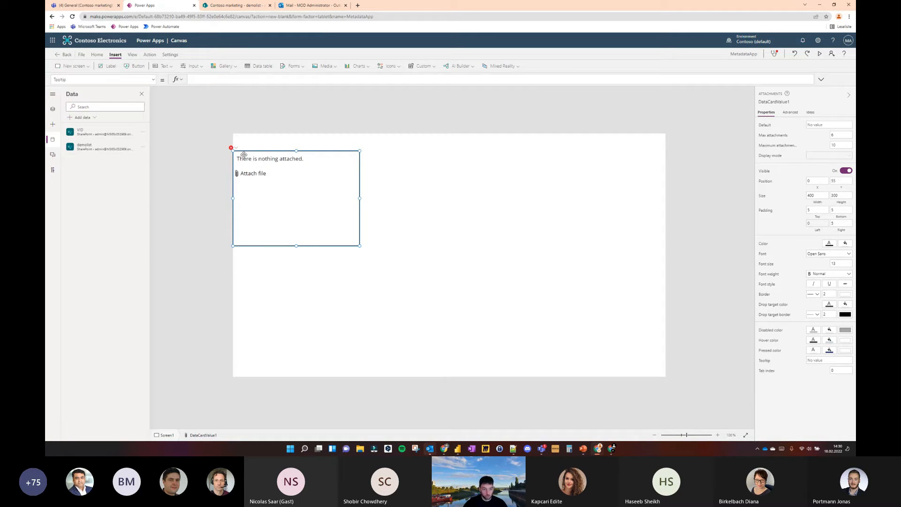
click(236, 149)
click(242, 156)
key(ctrl+a)
key(BackSpace)
Move the attachments control right of the screen's centre and reduce its height to about 127
drag(280, 181, 481, 195)
drag(498, 245, 521, 214)
click(197, 155)
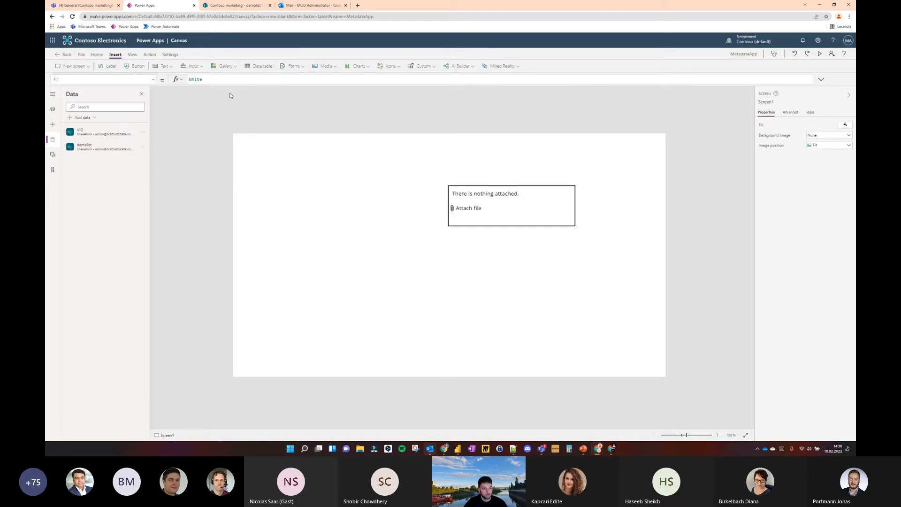
Insert a text label on the left side of the app screen and check the VID library's column names in SharePoint
click(113, 66)
drag(257, 150, 266, 193)
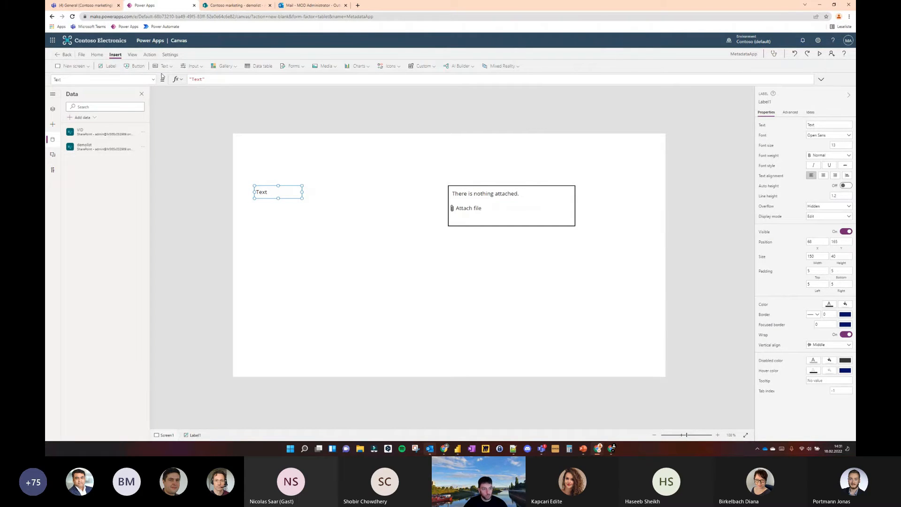
click(234, 5)
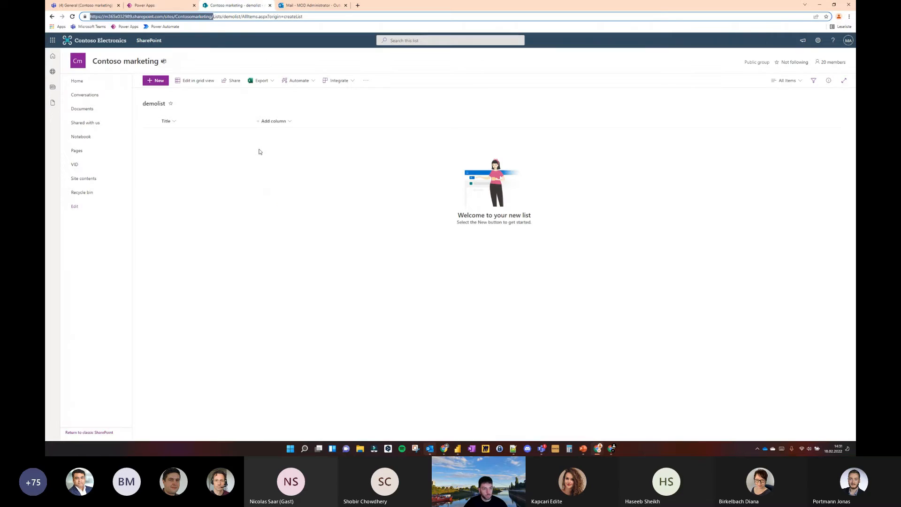
click(83, 165)
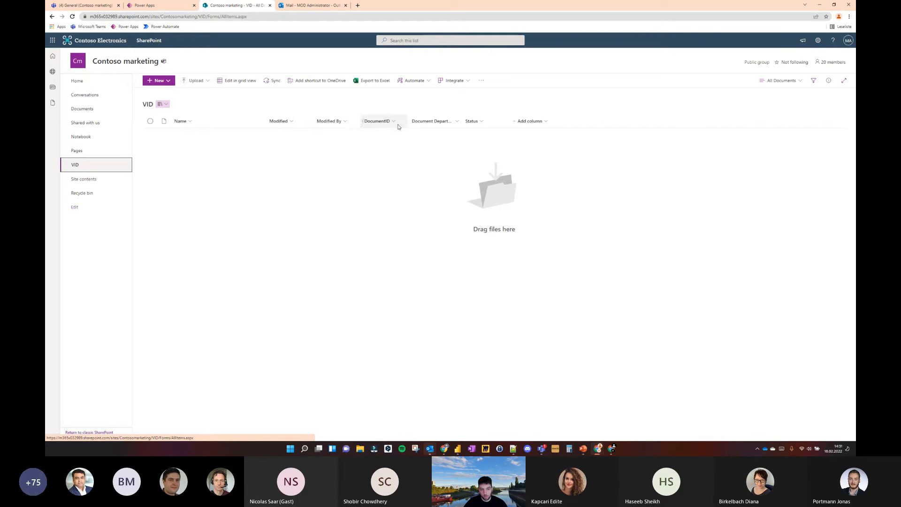
click(148, 5)
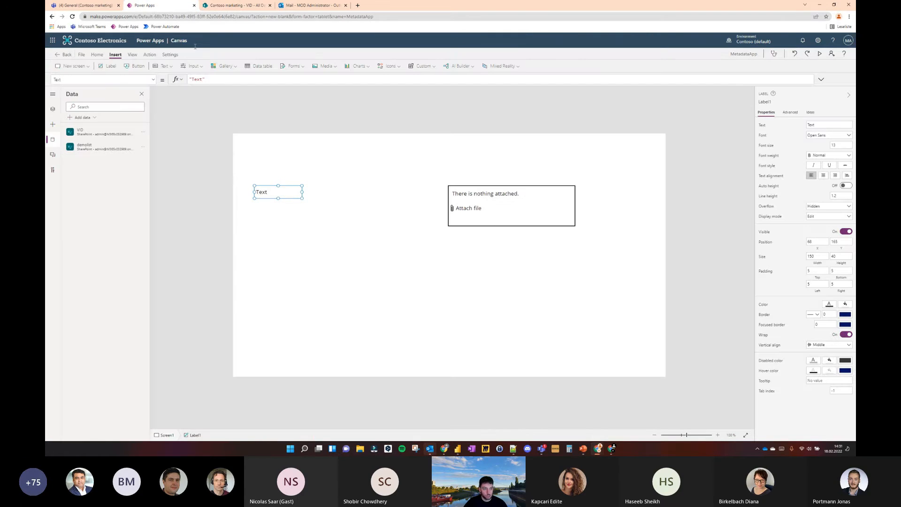
Move the label up, shift the attachments control slightly down, and set the label's text to "Document ID"
drag(276, 192, 274, 171)
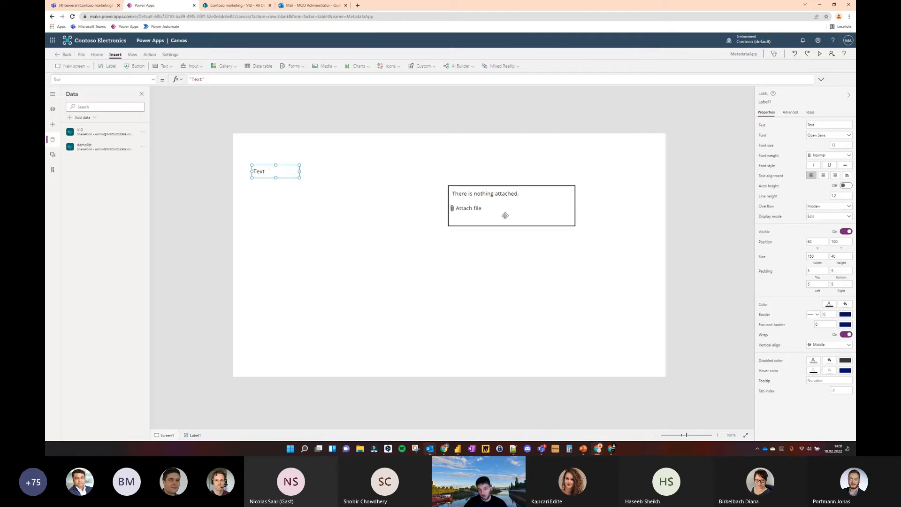
drag(505, 216, 508, 228)
click(270, 172)
double_click(197, 79)
text(Document )
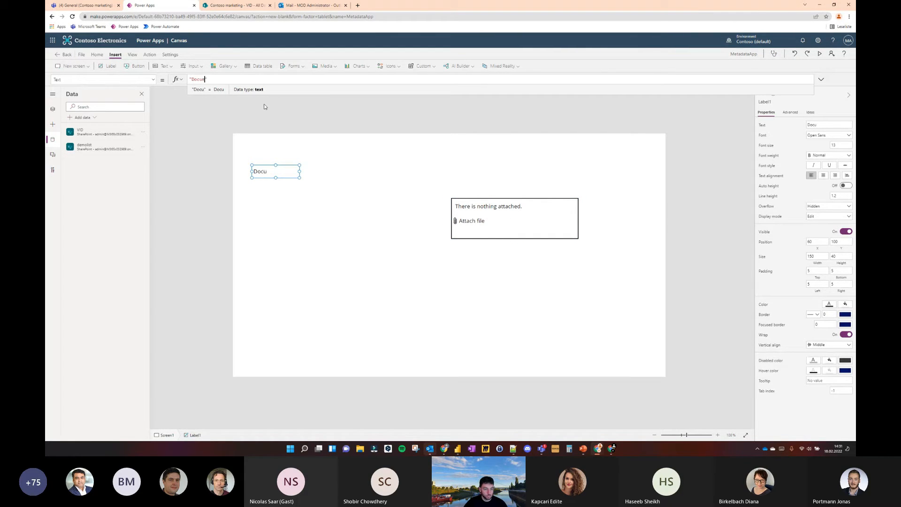
text(ID)
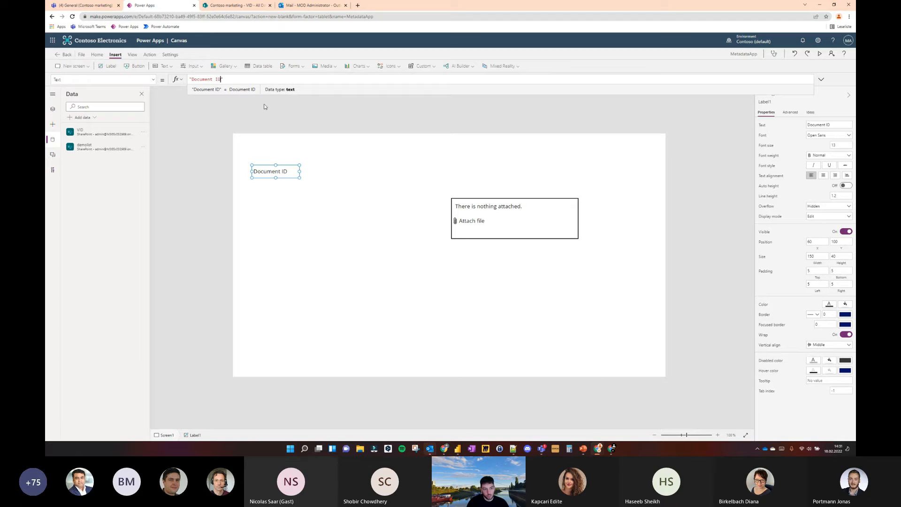
click(261, 119)
Insert a text input beside the Document ID label and set its display mode to View
click(191, 66)
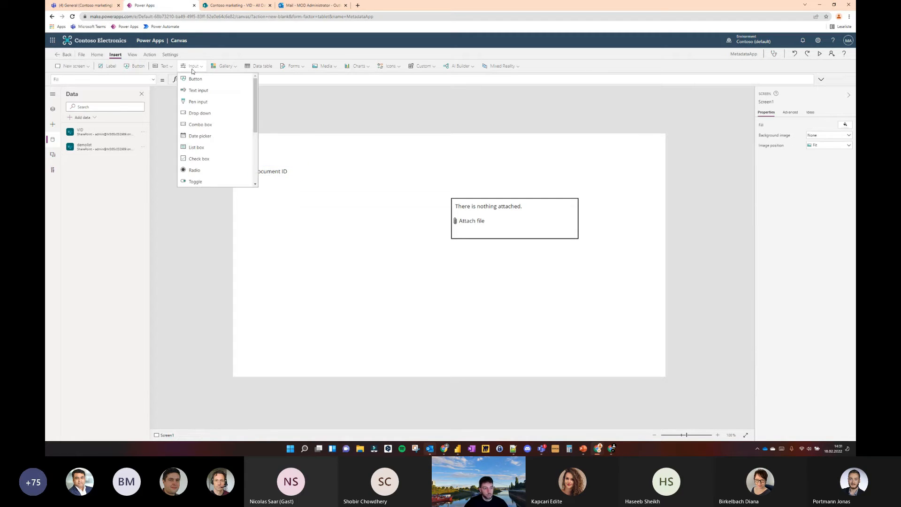
click(204, 90)
drag(293, 151, 370, 172)
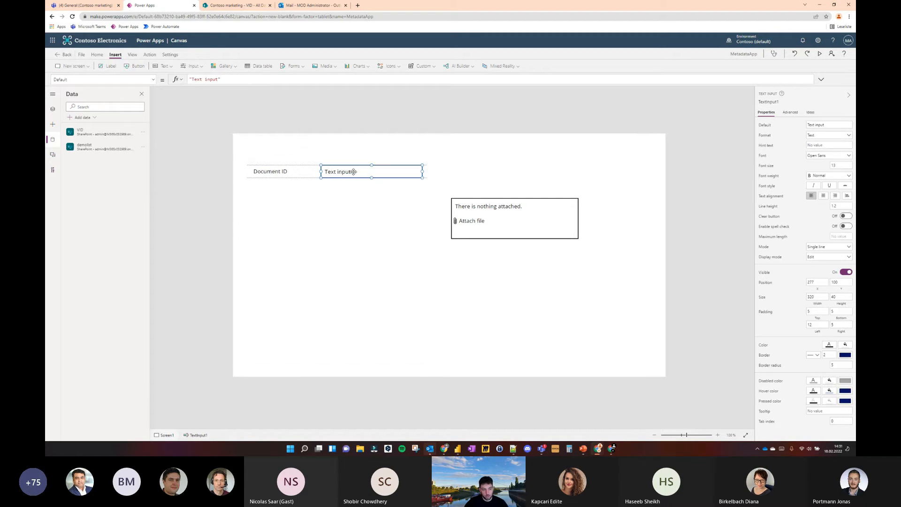
click(827, 257)
click(405, 153)
Set the text input's default value to GUID() and widen it to 367 so the whole ID fits
click(348, 170)
click(226, 80)
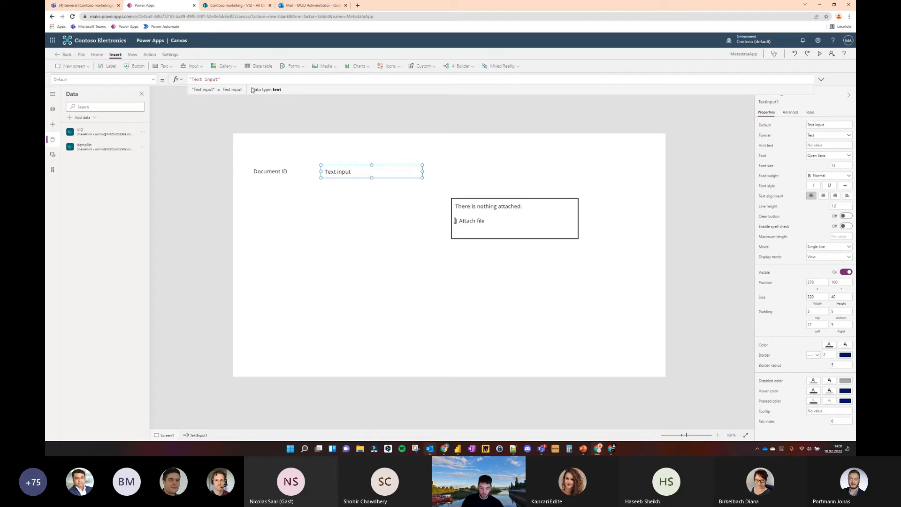
key(ctrl+a)
text(GUID())
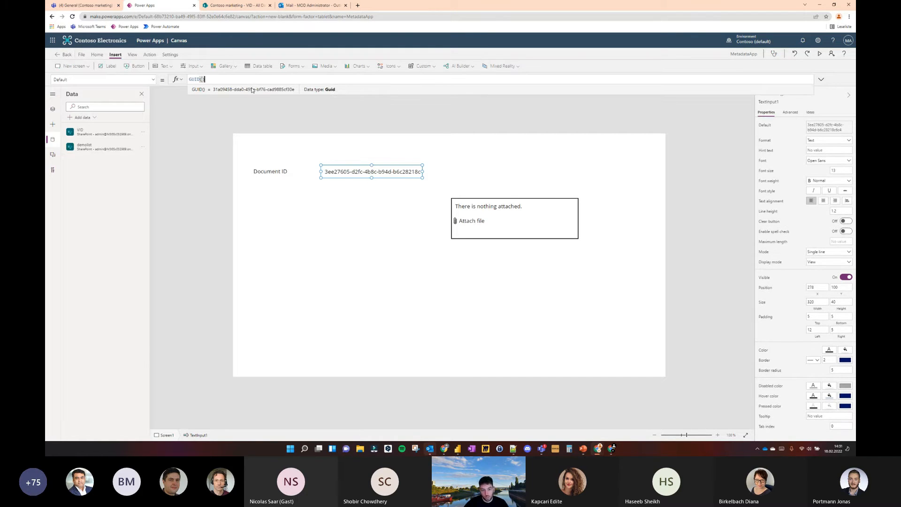
drag(423, 172, 438, 170)
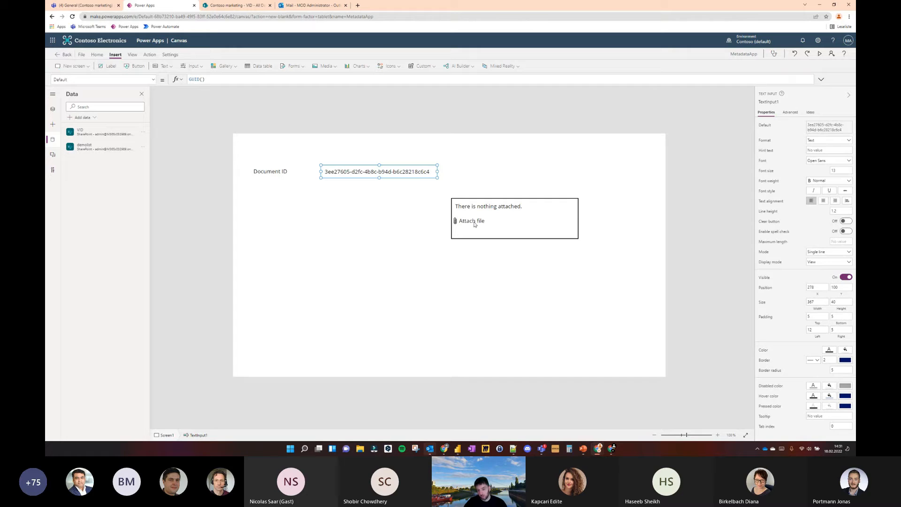
Move the attachments control further right and shift the ID text input slightly left
click(544, 221)
drag(545, 221, 596, 228)
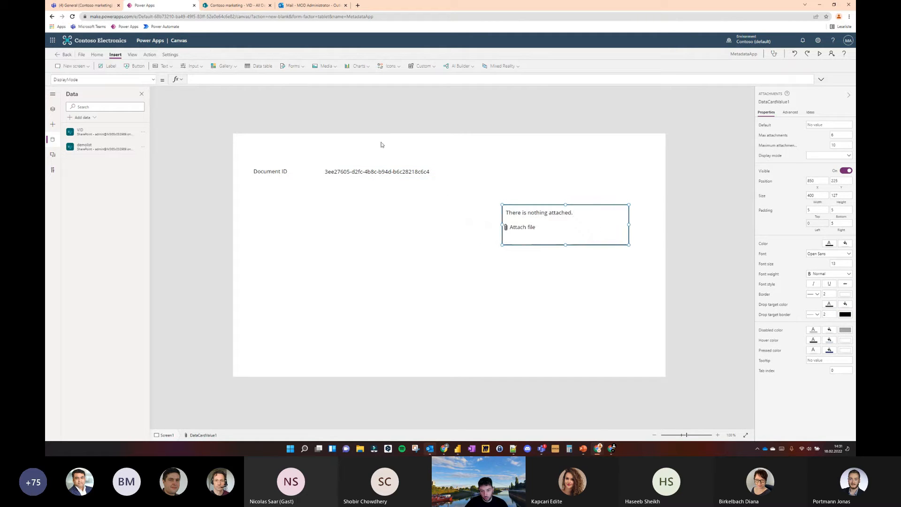
click(377, 172)
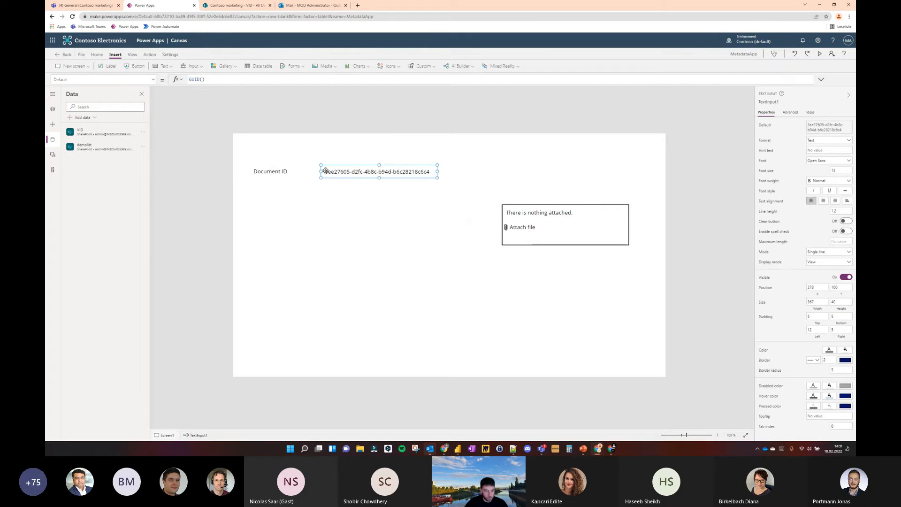
click(304, 128)
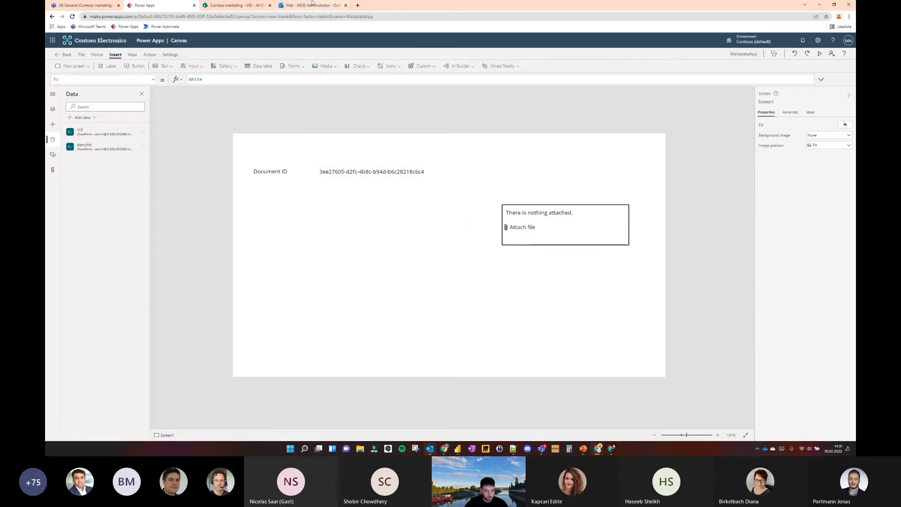
Switch to SharePoint, widen the VID library's Document Department column to show its full name, and return to Power Apps
click(245, 6)
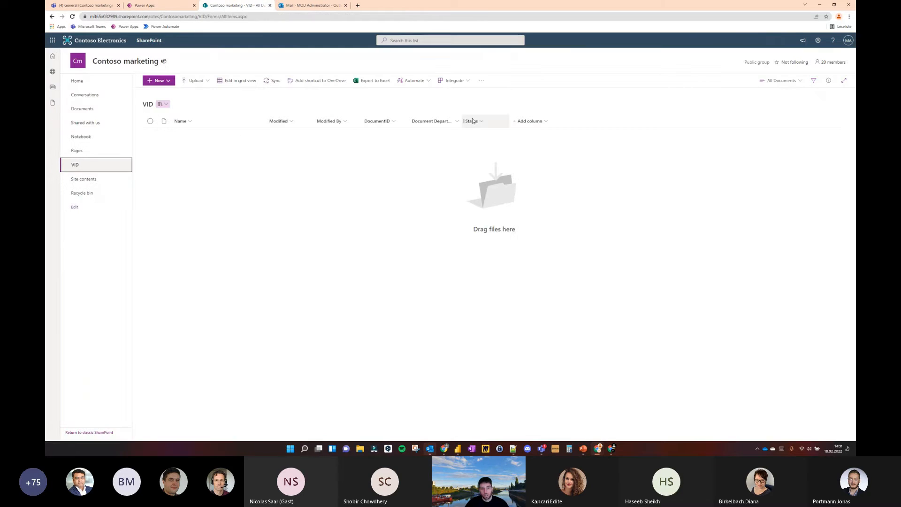
drag(462, 121, 480, 122)
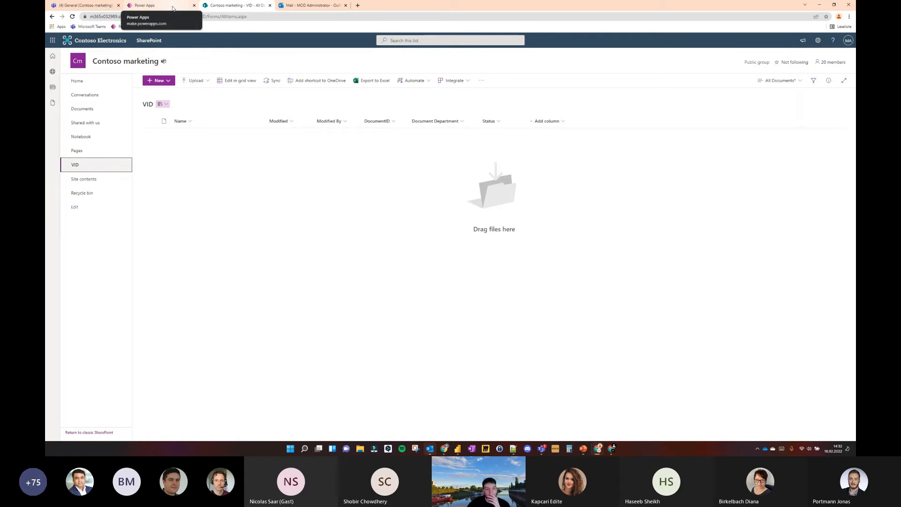
click(160, 5)
Duplicate the Document ID label, place the copy directly beneath it, and change its text to "Document Department"
click(272, 174)
key(ctrl+c)
key(ctrl+v)
drag(276, 184, 270, 188)
click(223, 79)
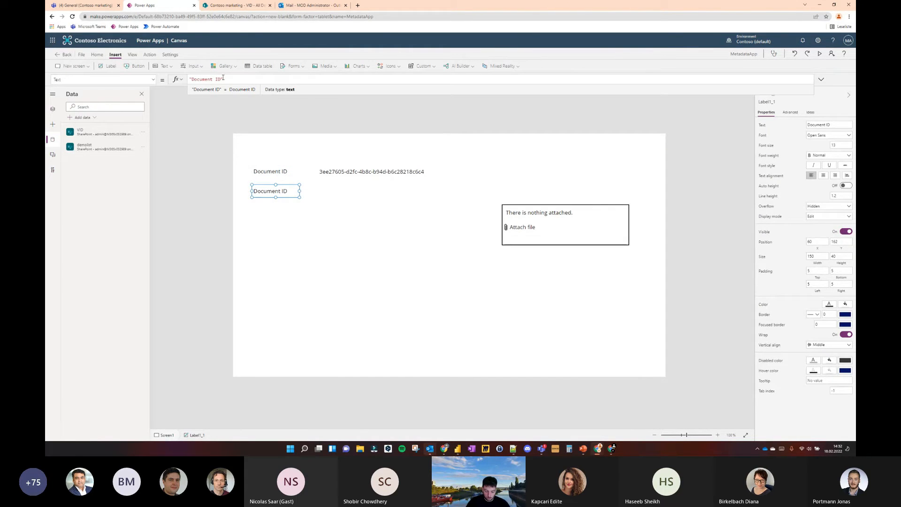
text(Department)
Widen the Document Department label to fit its text and move the ID text input right to make room
drag(299, 191, 338, 172)
click(328, 172)
click(346, 114)
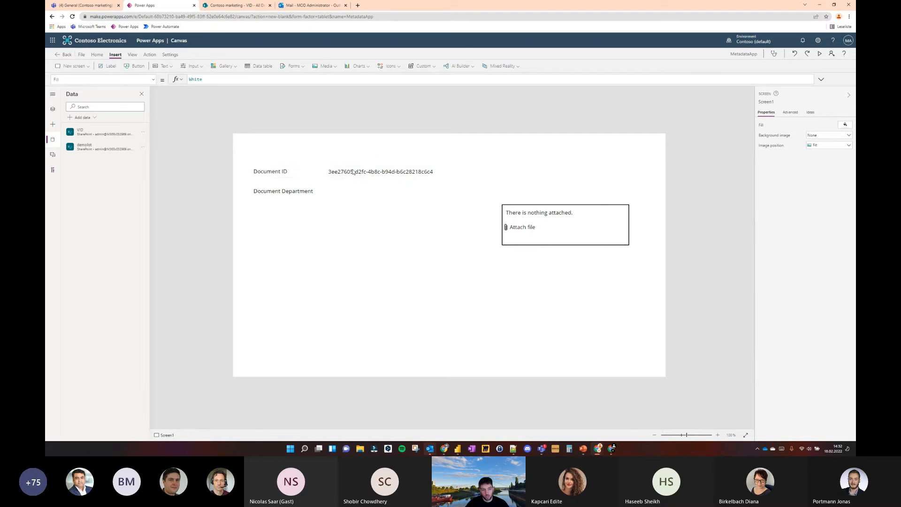
Insert a combo box beside the Document Department label, aligned under the ID input, and widen it to 367
click(195, 66)
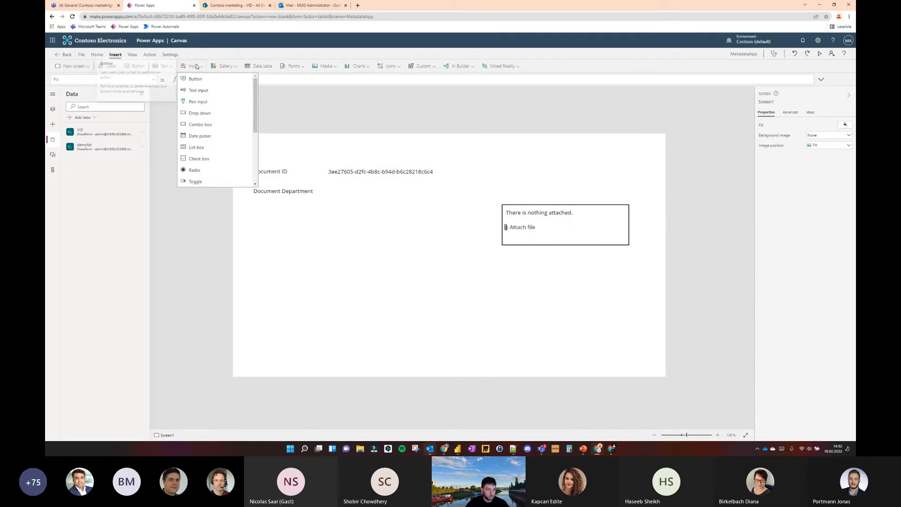
click(200, 125)
drag(286, 150, 367, 188)
drag(429, 190, 441, 191)
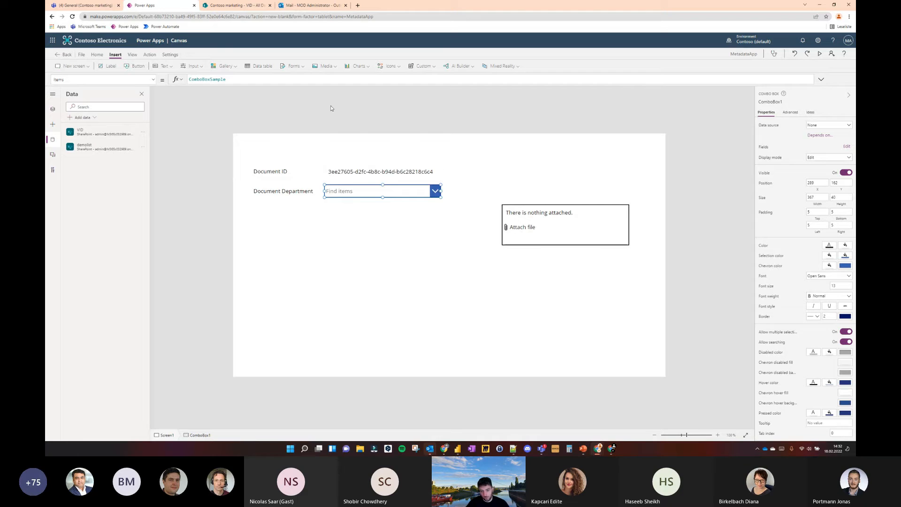
Place the attachments control directly below the combo box and narrow it to match the combo box's width
drag(520, 228, 372, 230)
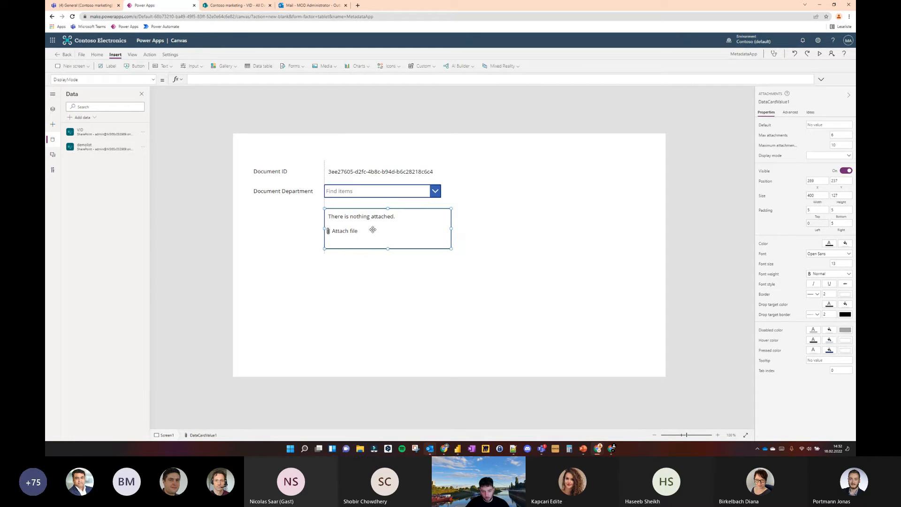
drag(450, 229, 442, 229)
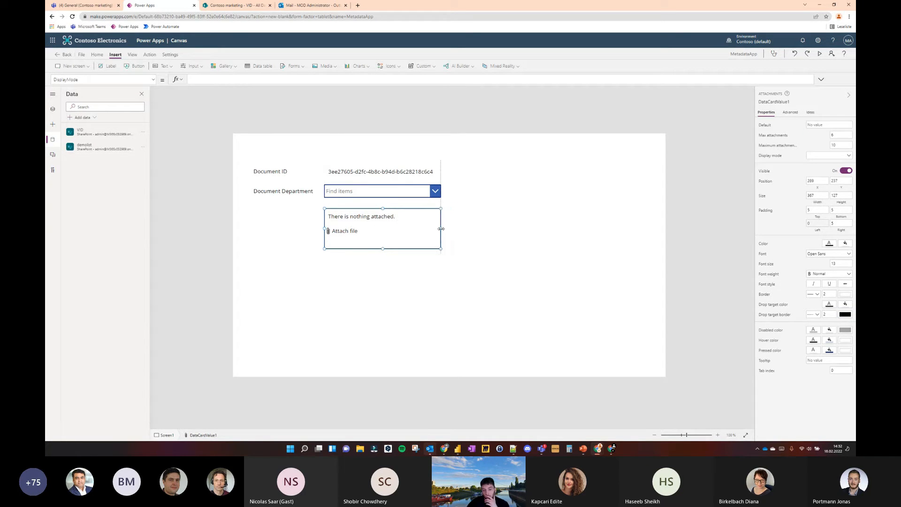
click(266, 97)
Insert an edit form, position it in the lower-right corner of the app screen, and set its data source to VID
click(294, 66)
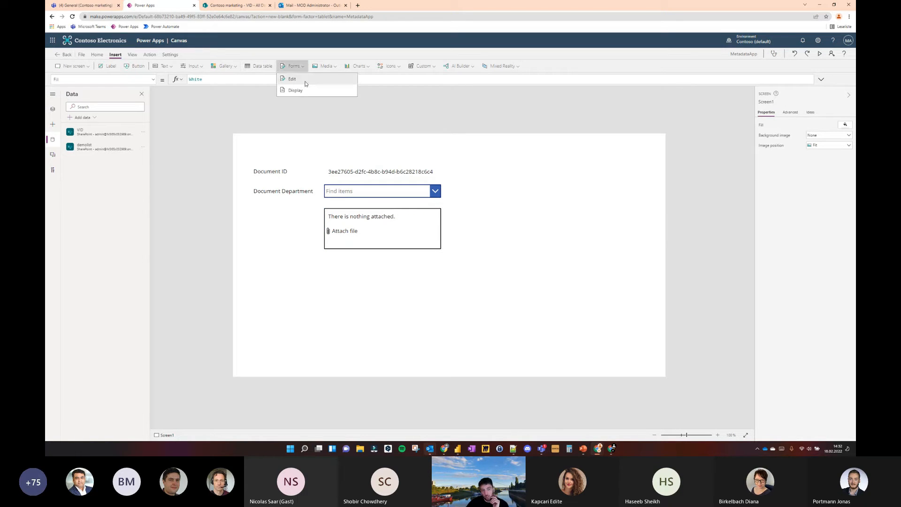
click(291, 76)
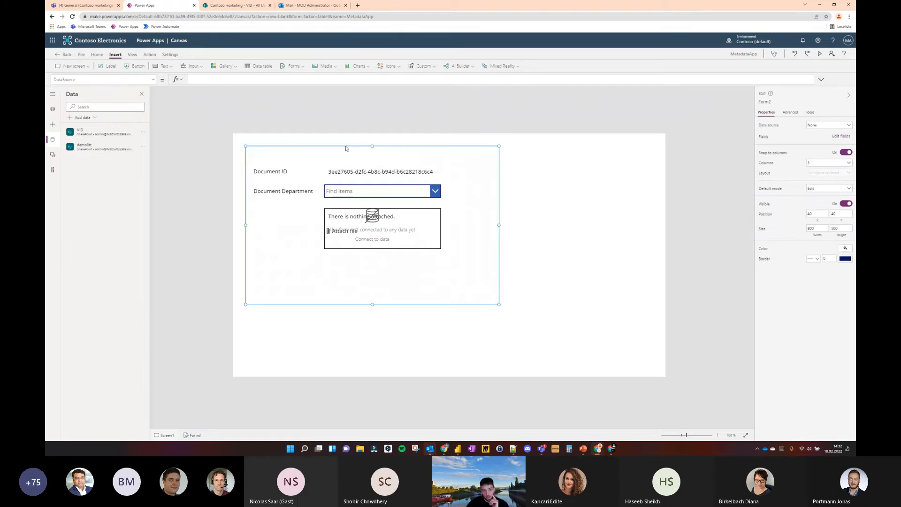
drag(346, 149, 538, 258)
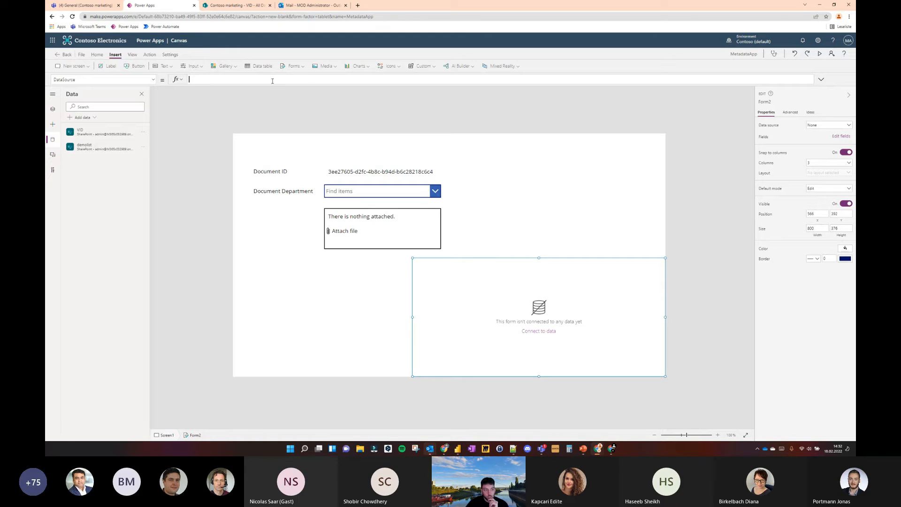
text(d)
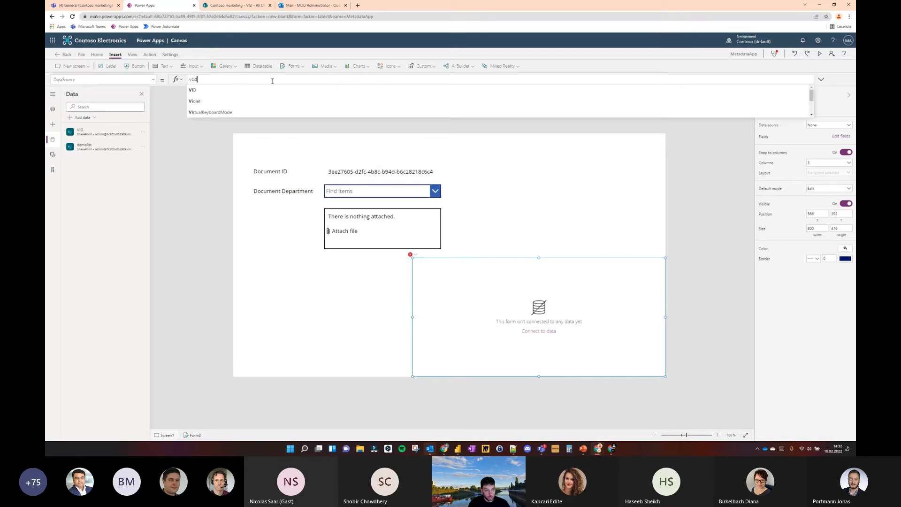
key(Return)
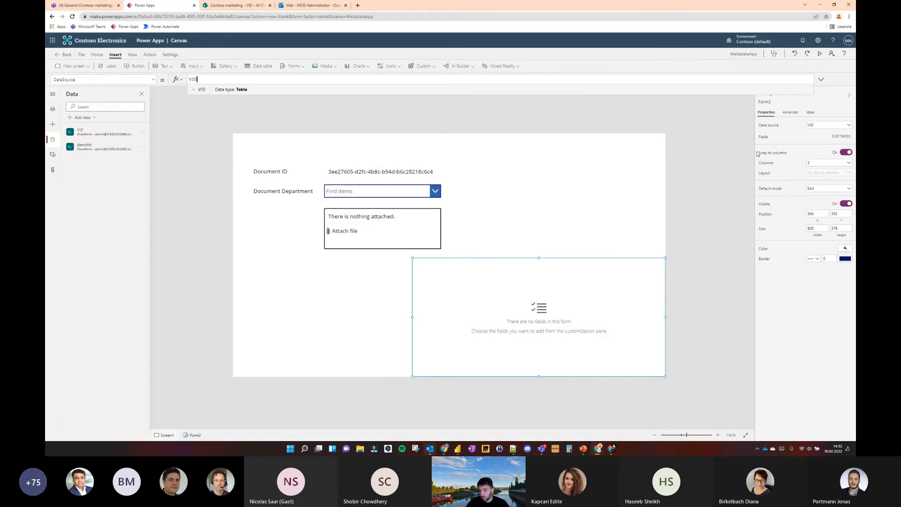
Add the Document Department field to the edit form
click(841, 136)
click(673, 109)
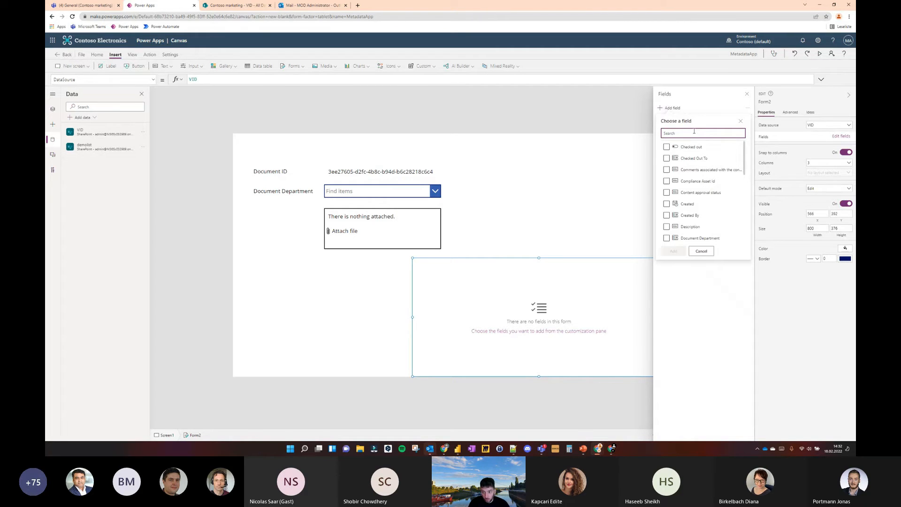
text(doc)
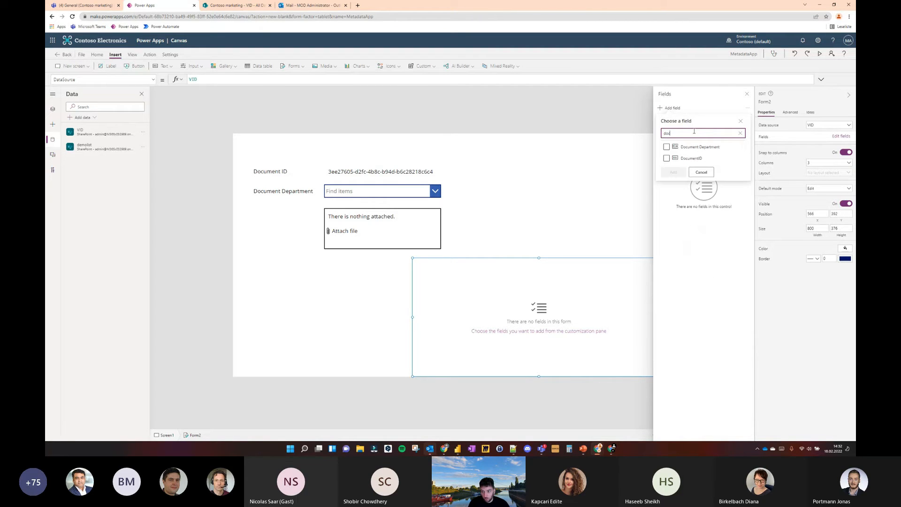
text(ume)
click(700, 147)
click(674, 173)
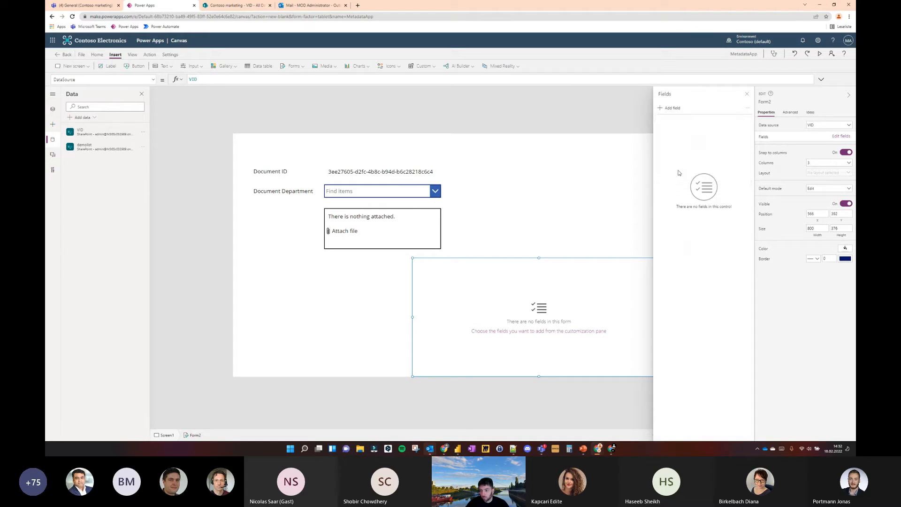
click(578, 145)
click(449, 276)
click(460, 278)
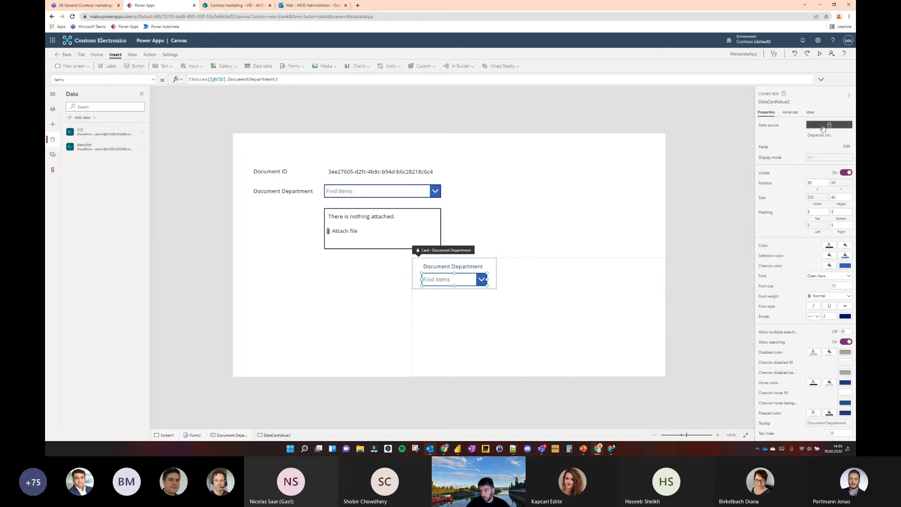
click(791, 113)
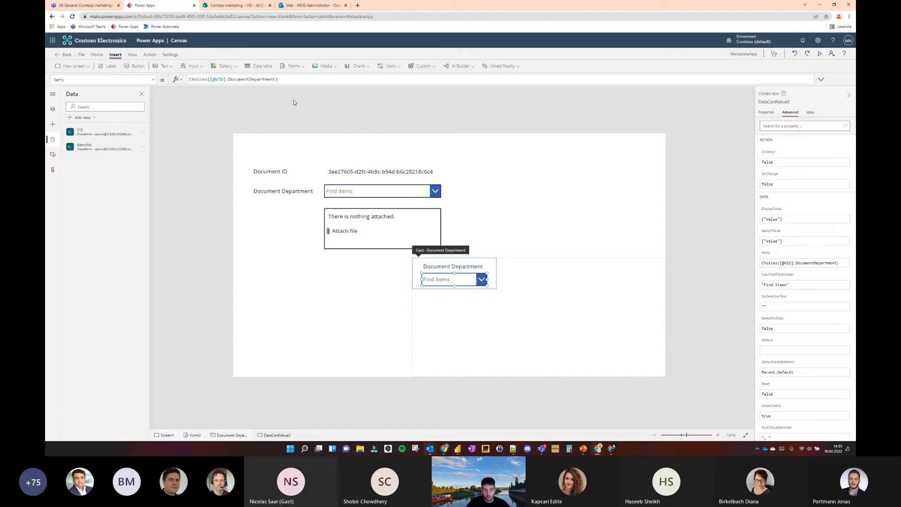
click(290, 81)
key(ctrl+a)
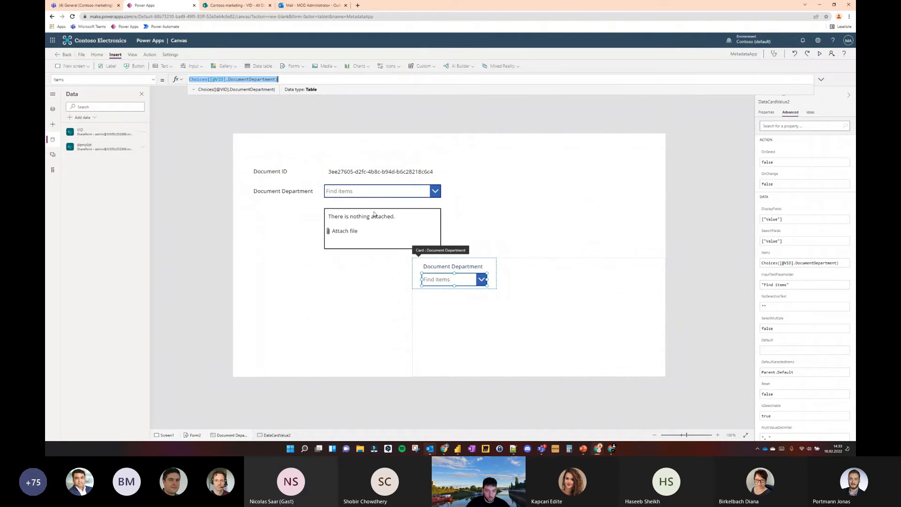
click(371, 192)
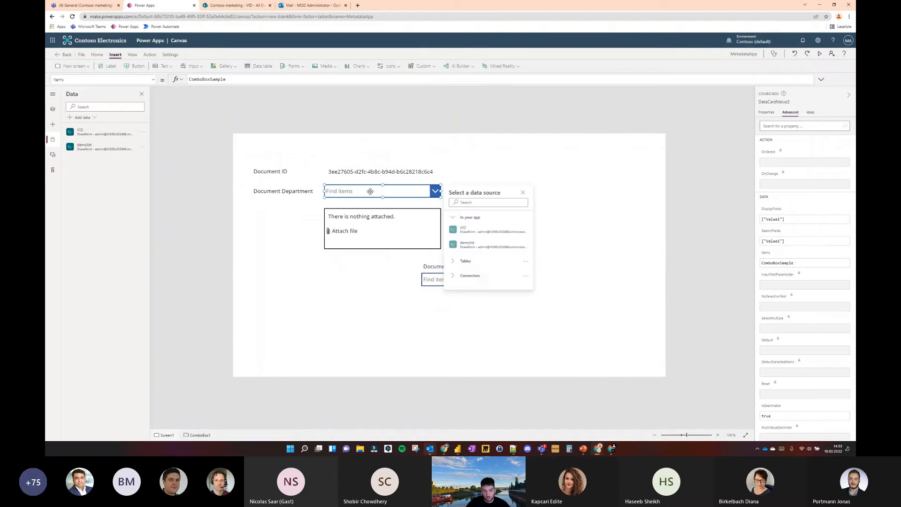
click(261, 82)
key(ctrl+a)
key(ctrl+v)
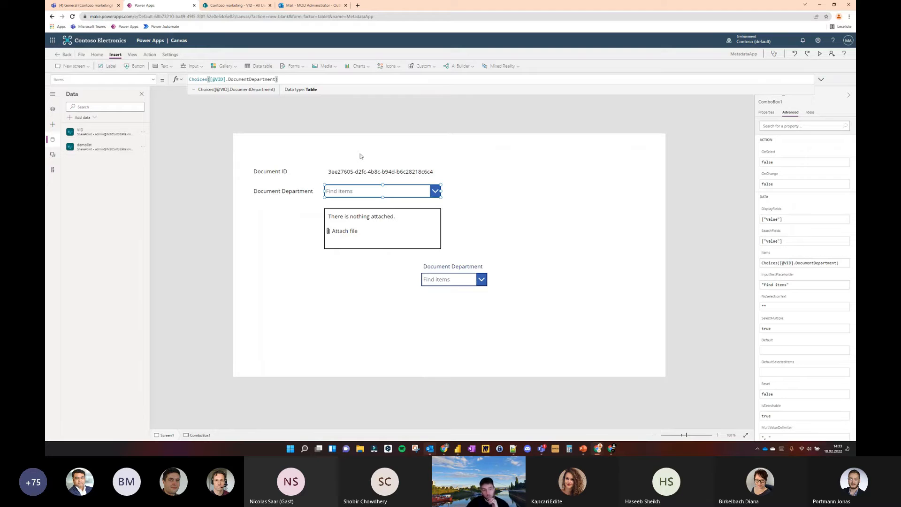
click(376, 191)
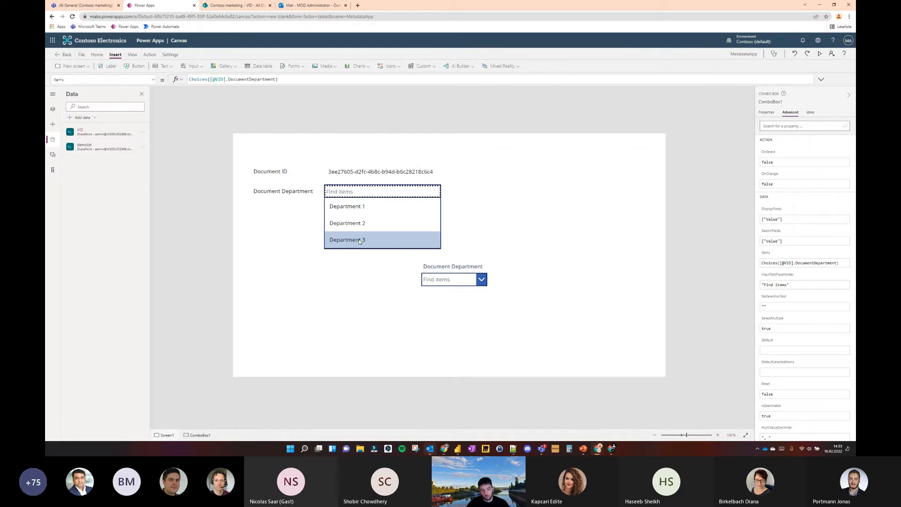
click(325, 114)
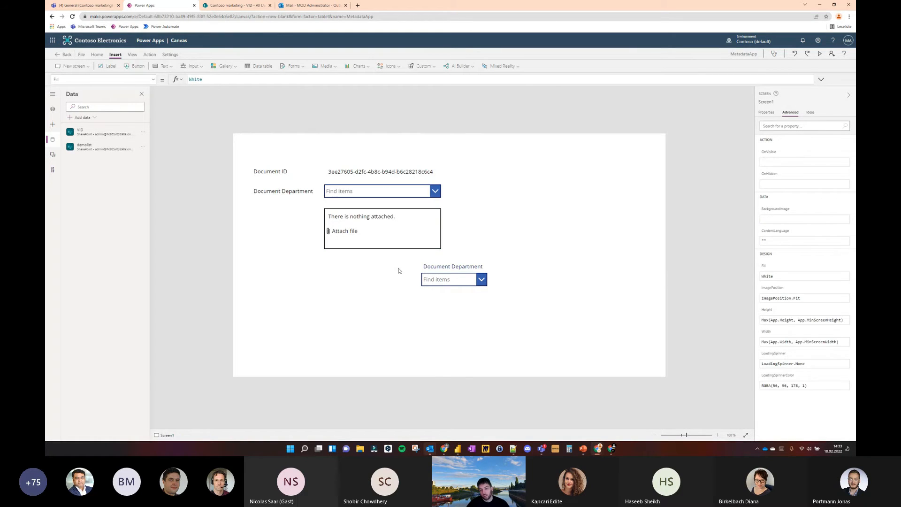
Delete the edit form from the screen
click(460, 284)
click(545, 273)
key(Delete)
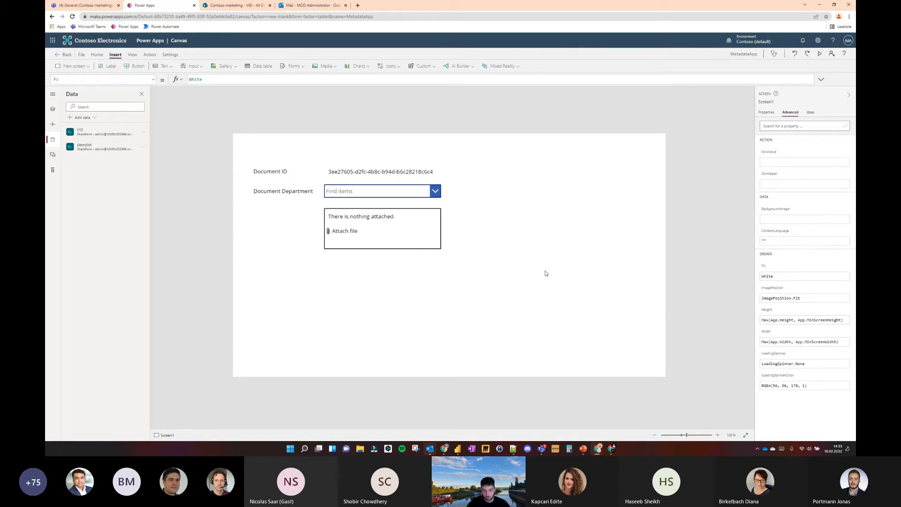
Duplicate the Document Department label, place the copy beside the attachments control and set its text to "Document"
click(283, 192)
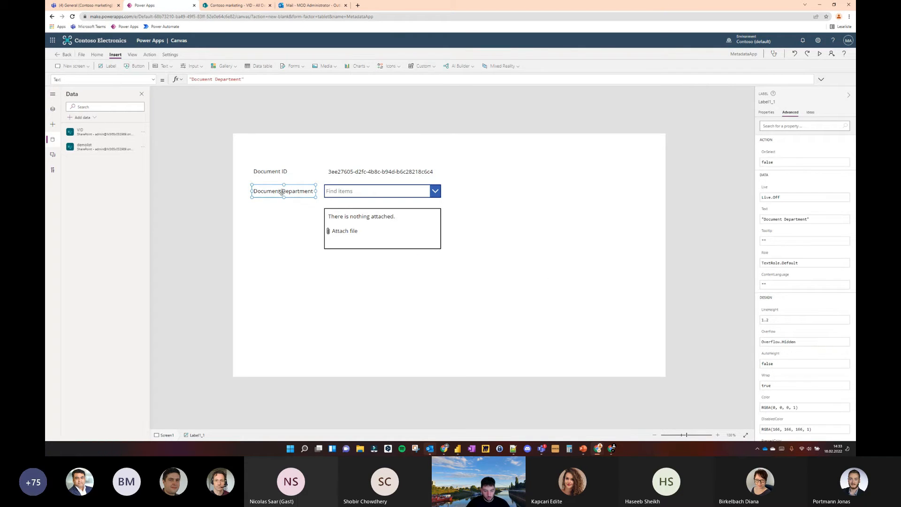
key(ctrl+c)
key(ctrl+v)
drag(294, 209, 291, 216)
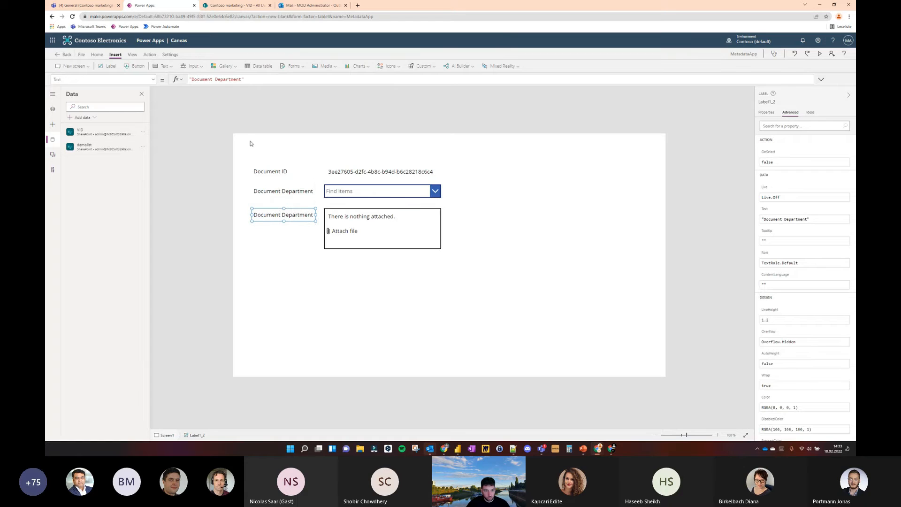
click(242, 79)
key(BackSpace)
key(BackSpace)
key(BackSpace)
key(BackSpace)
key(BackSpace)
key(BackSpace)
key(BackSpace)
key(BackSpace)
key(BackSpace)
key(BackSpace)
key(BackSpace)
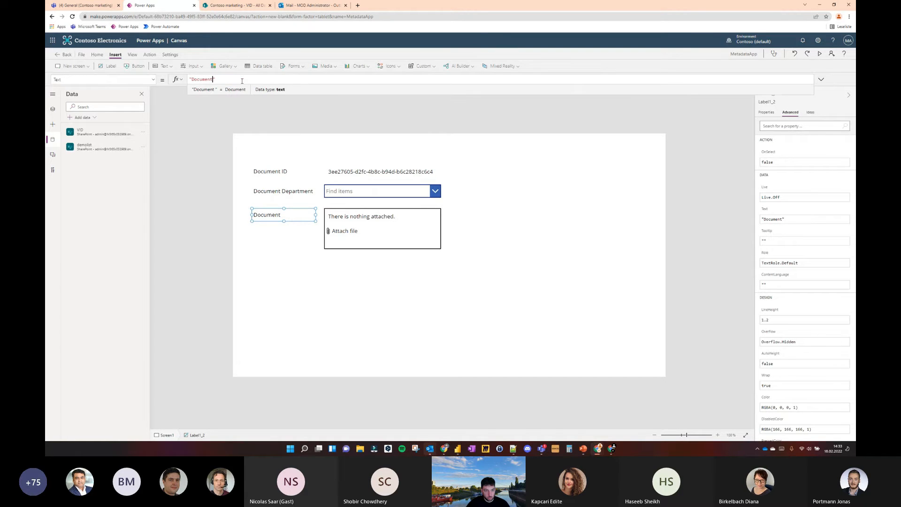
click(217, 137)
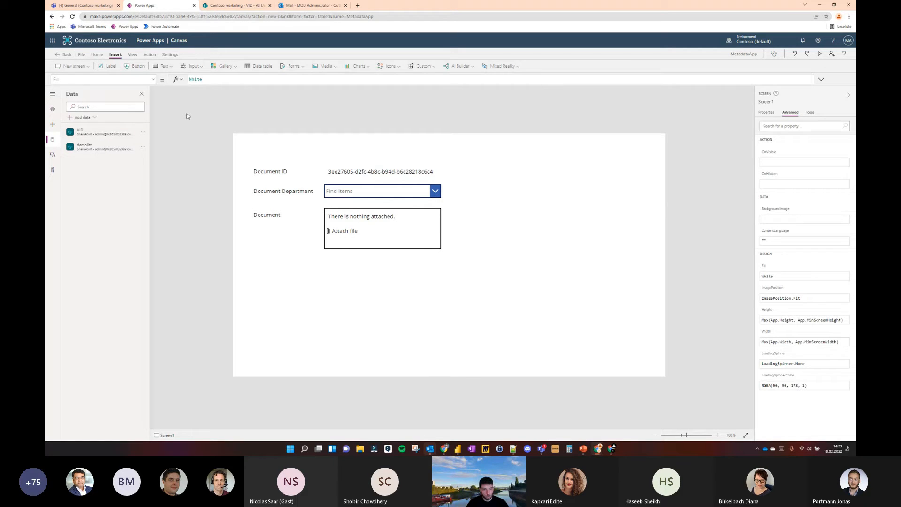
Insert a button, stretch it to 1366 by 668 at Y 100 over the screen, and set its display mode to View
click(135, 66)
drag(253, 151, 734, 424)
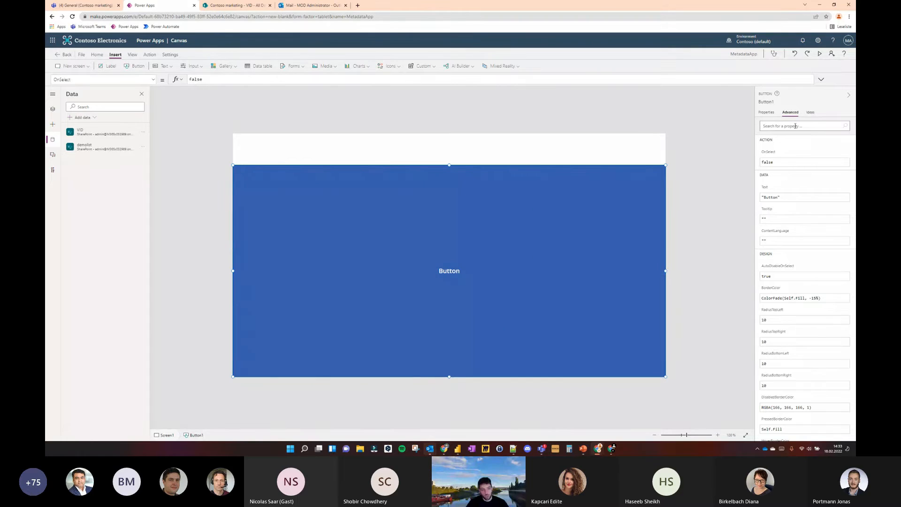
click(768, 113)
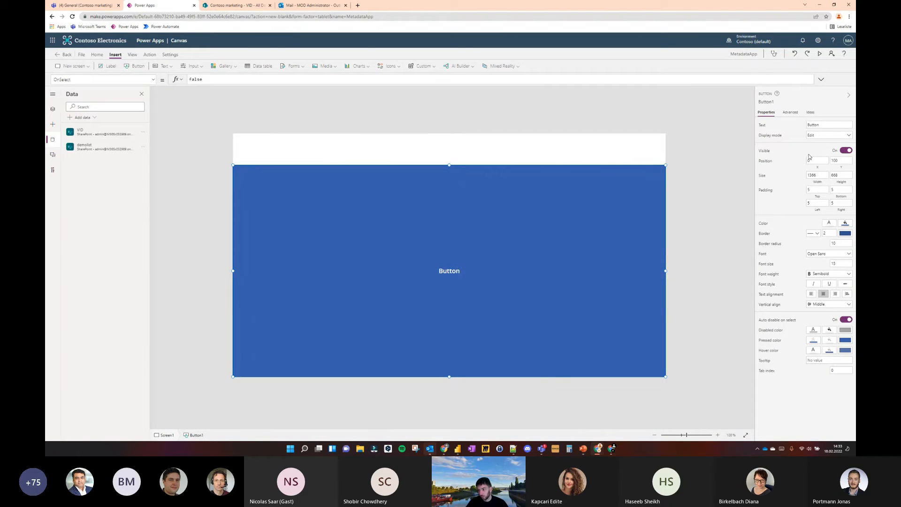
click(829, 135)
click(824, 161)
Send the large button behind all other controls and extend its top edge up to Y 75
right_click(625, 197)
mouse_move(669, 242)
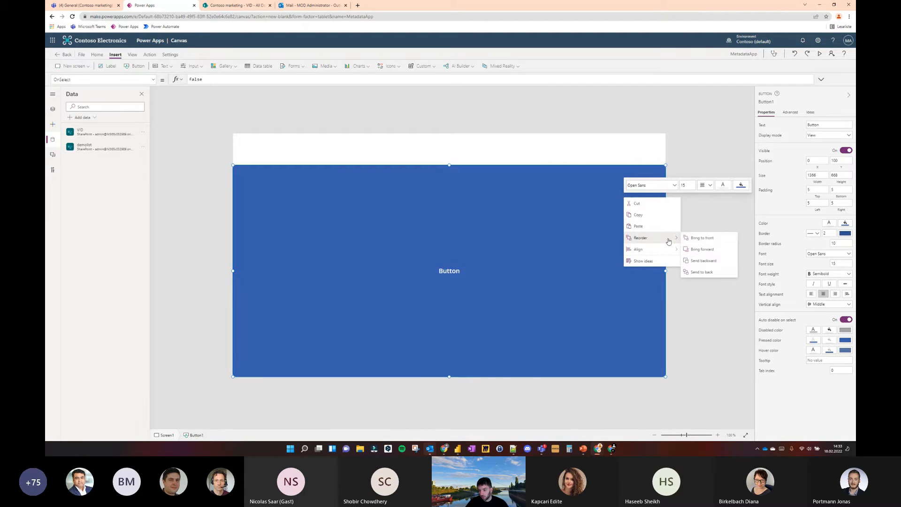
click(702, 272)
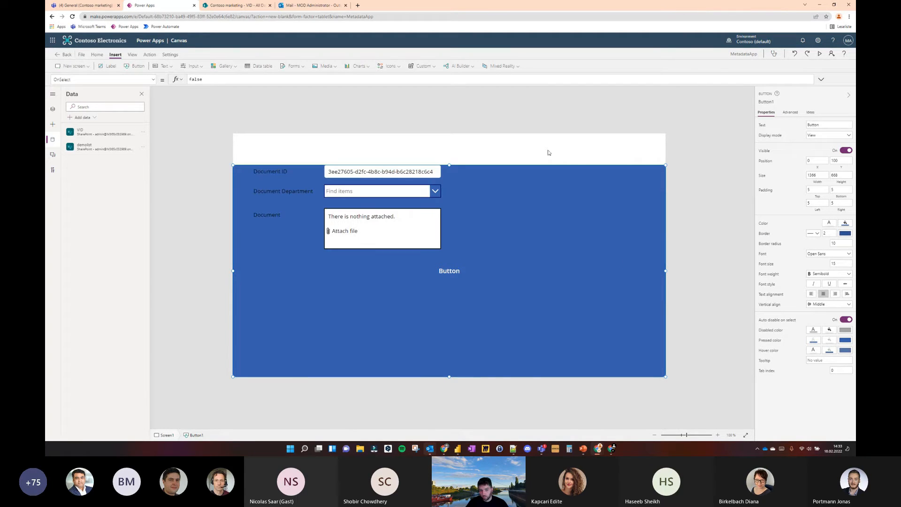
drag(449, 164, 450, 157)
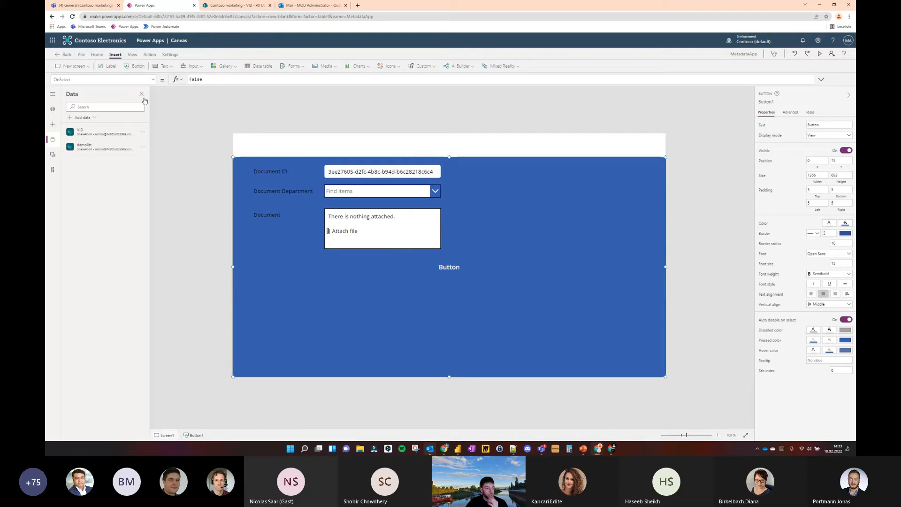
Set the large button's RadiusBottomLeft property to 0
click(53, 94)
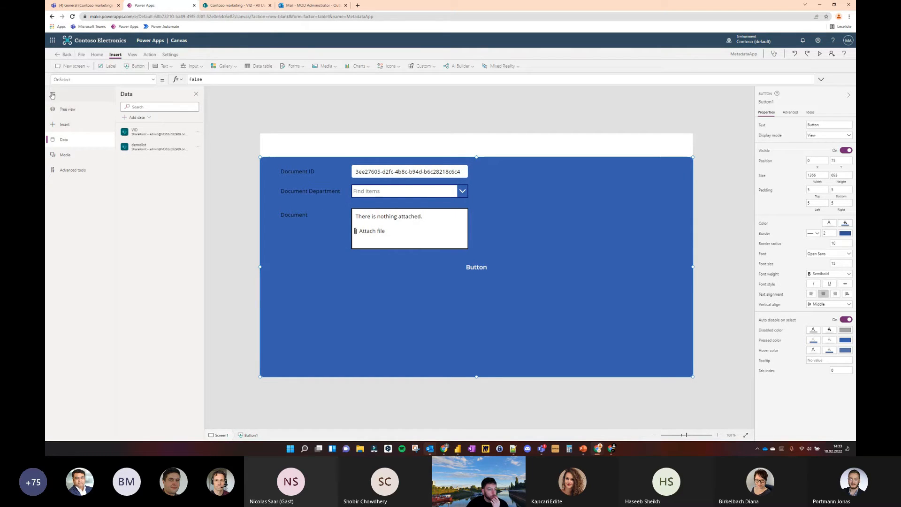
click(65, 109)
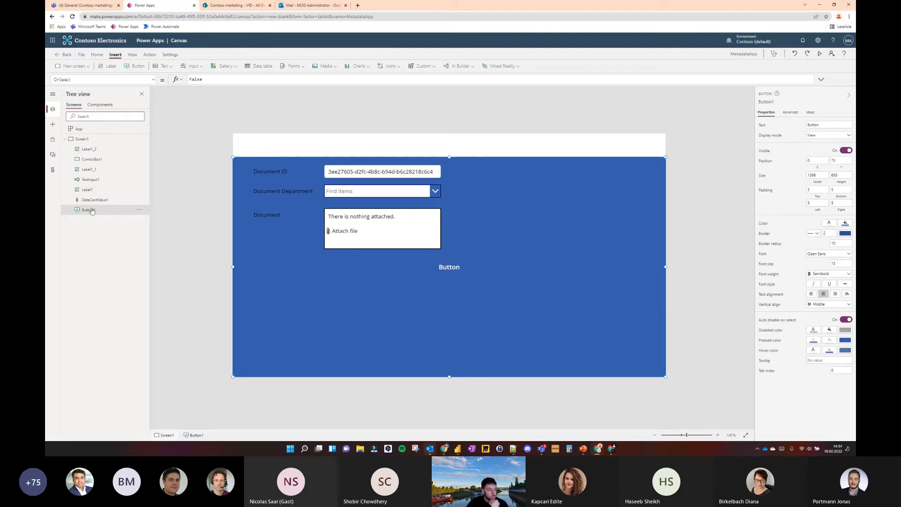
click(153, 79)
scroll(96, 155, down, 10)
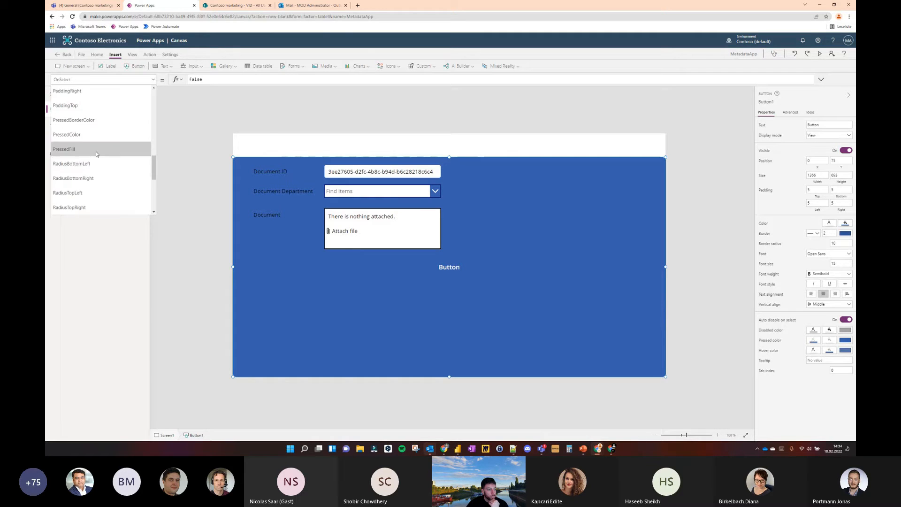
scroll(97, 154, up, 2)
click(94, 162)
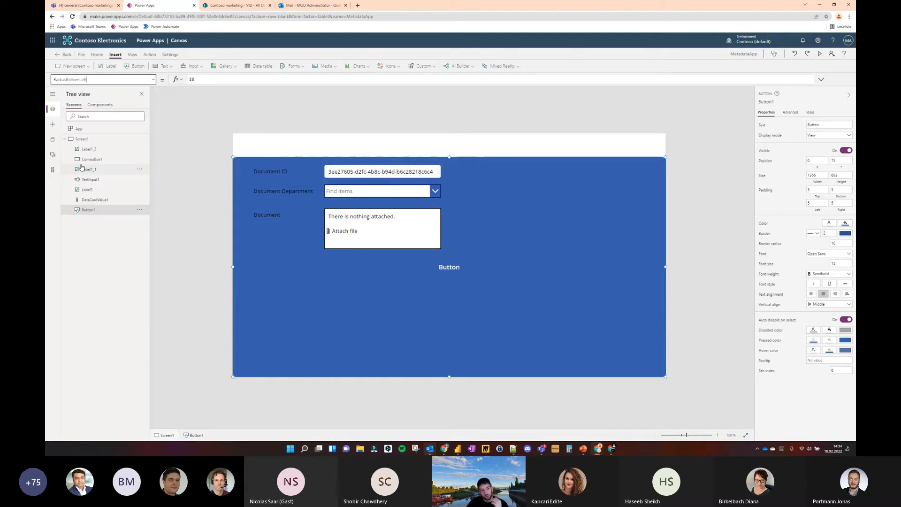
double_click(194, 80)
text(50)
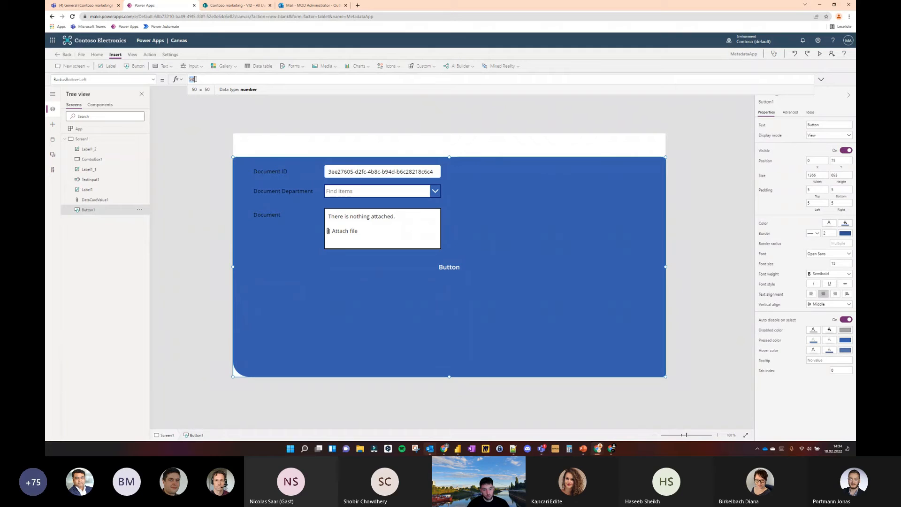
key(BackSpace)
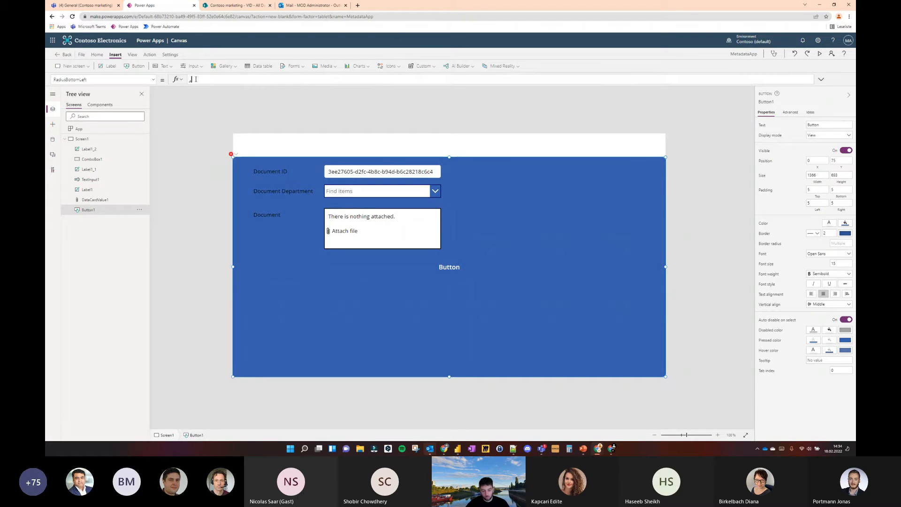
text(0)
Set the large button's RadiusBottomRight property to 0
click(153, 80)
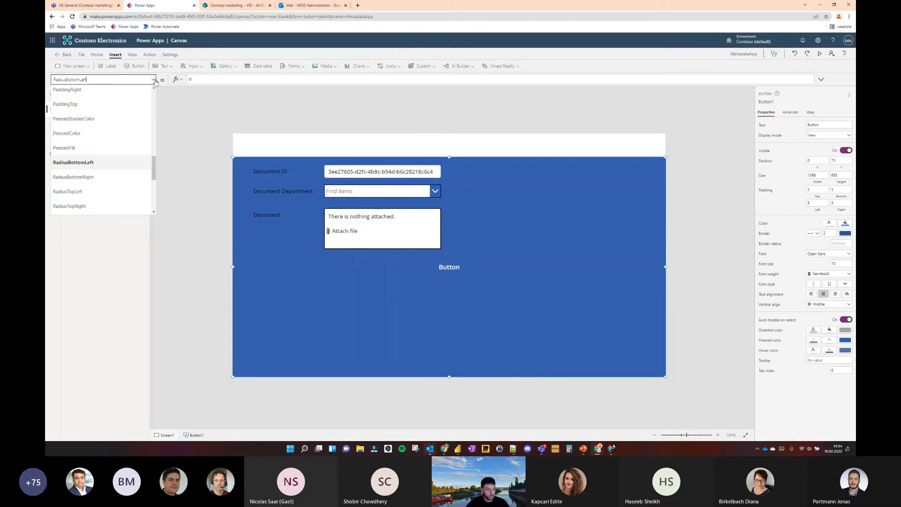
click(90, 178)
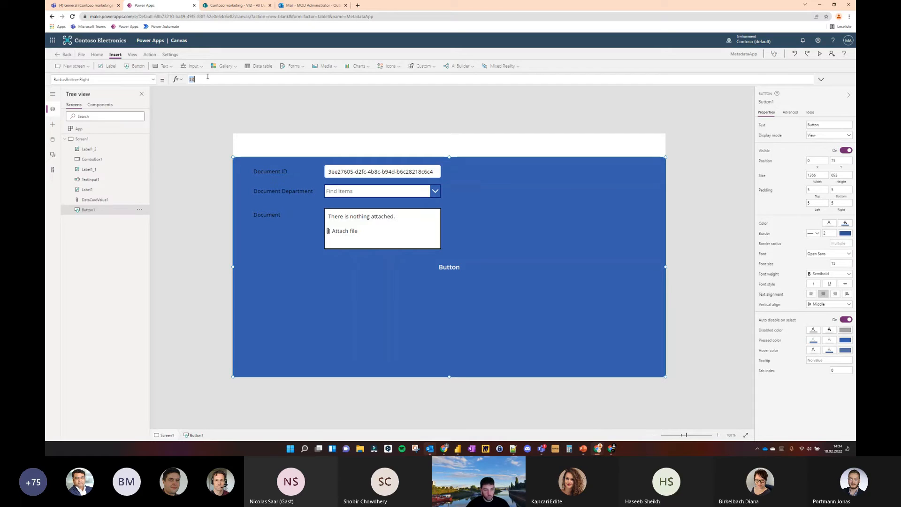
text(0)
Round the large button's upper corners by setting RadiusTopLeft and RadiusTopRight to 50
click(154, 80)
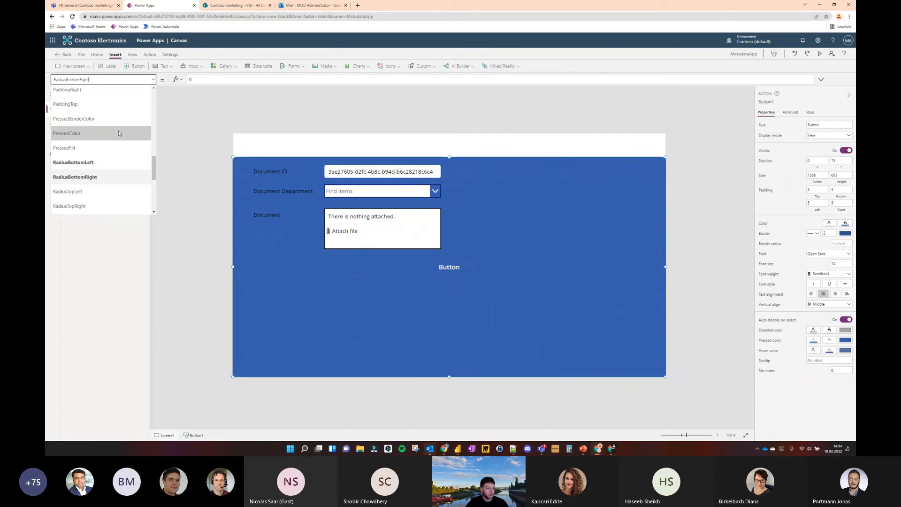
click(94, 190)
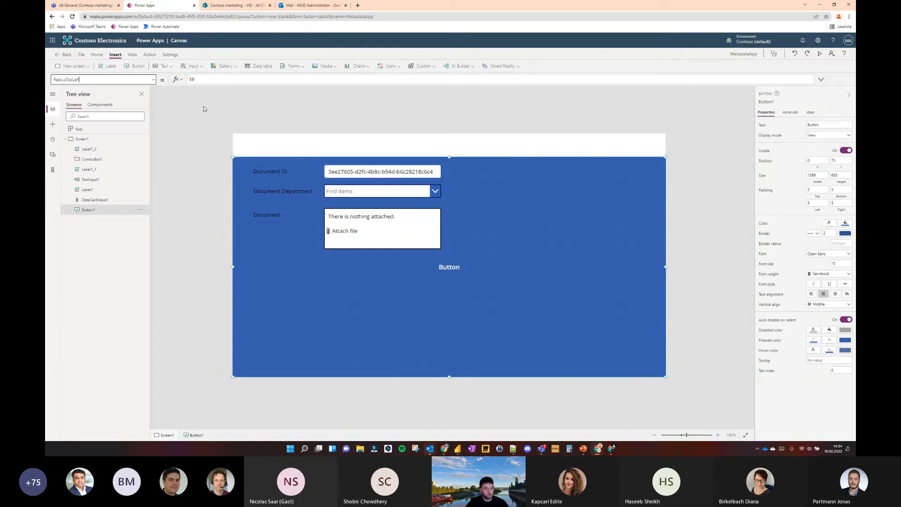
text(50)
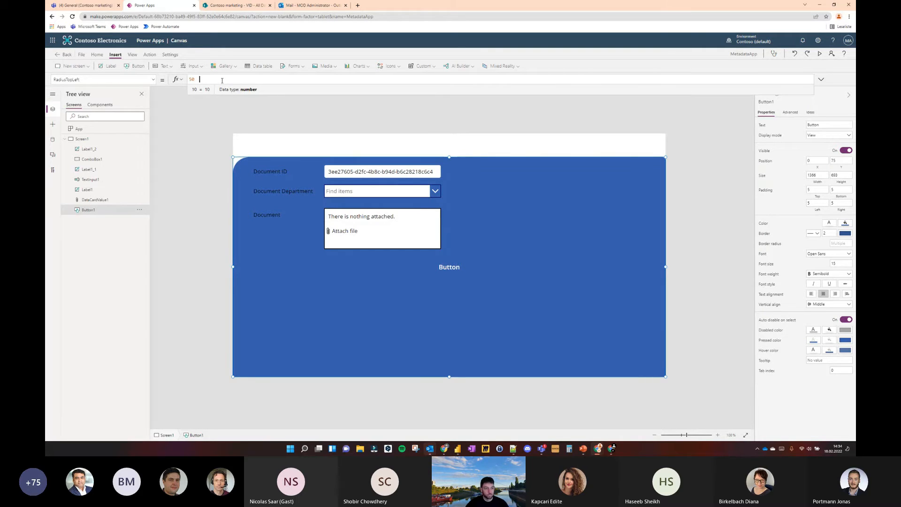
click(153, 80)
click(94, 173)
text(50)
click(222, 129)
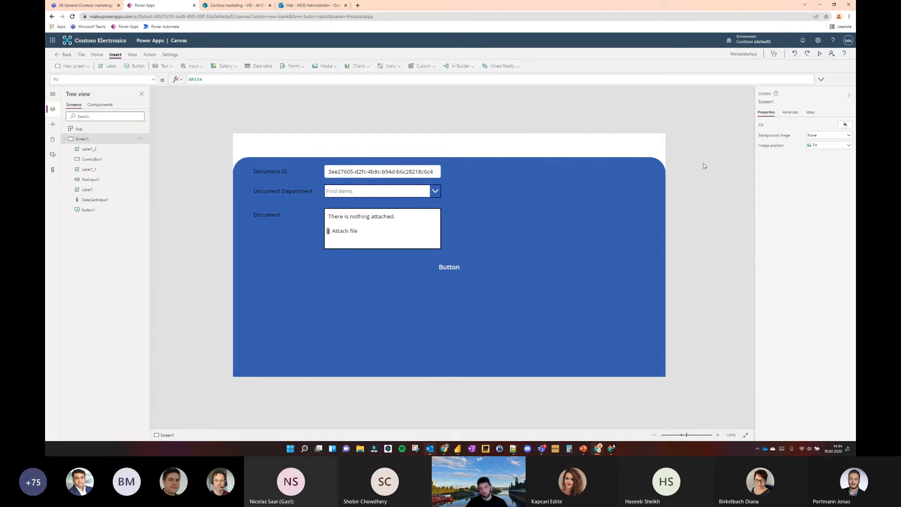
Set the screen's background fill to the custom dark grey RGBA(51, 51, 51, 1)
click(844, 126)
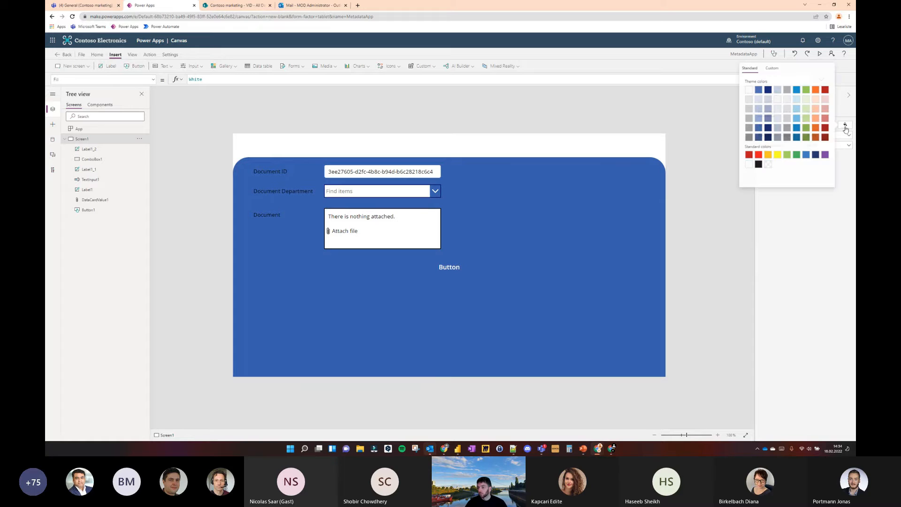
click(639, 143)
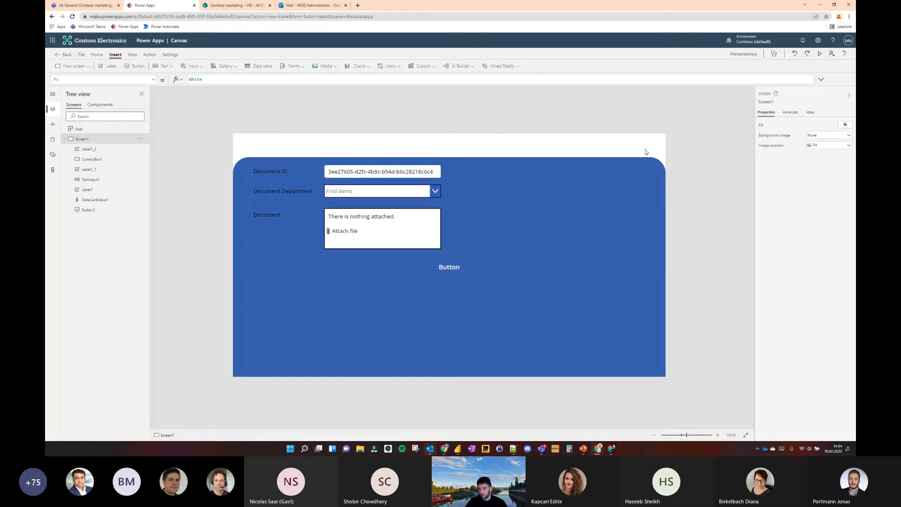
click(844, 126)
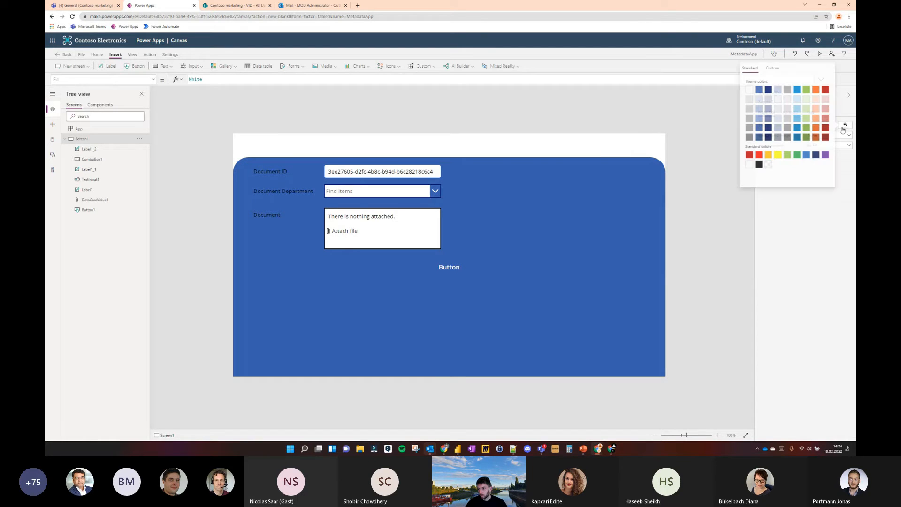
click(788, 129)
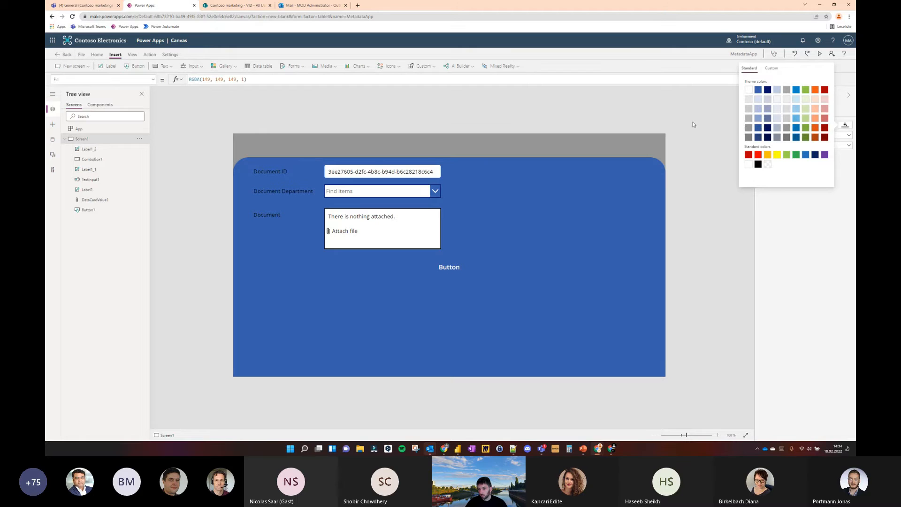
click(846, 126)
click(788, 137)
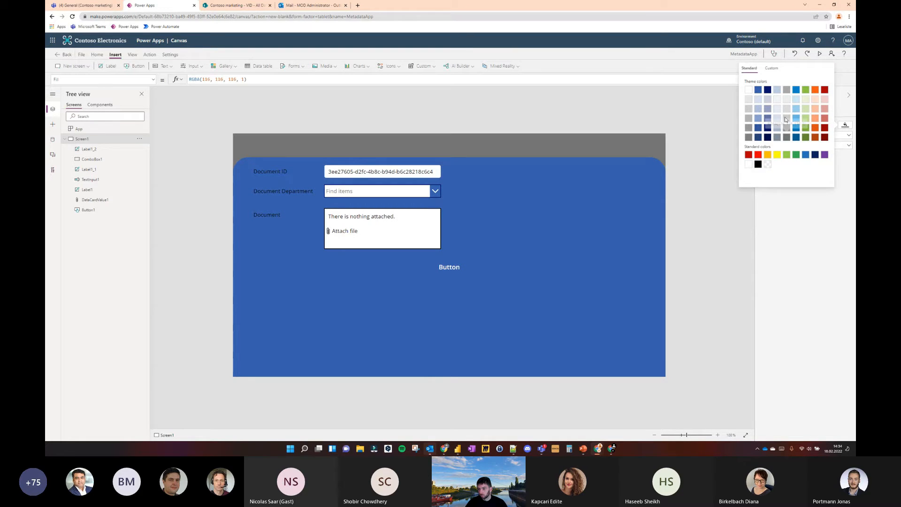
click(771, 69)
drag(748, 128, 745, 132)
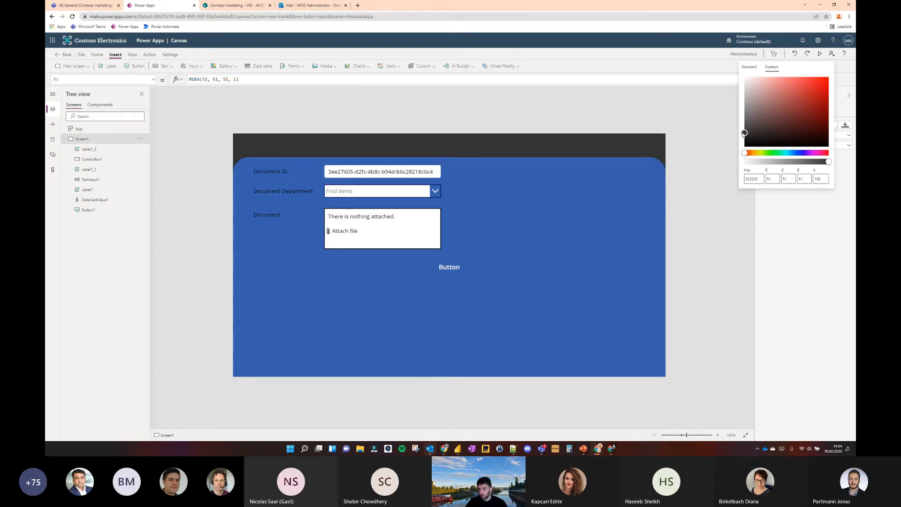
click(726, 130)
Fill the large background button with a light blue-grey theme color
click(629, 216)
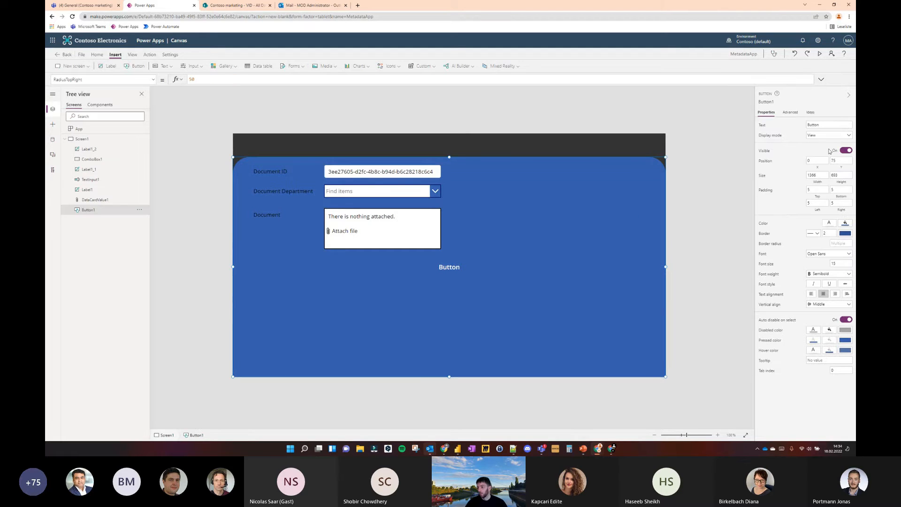
click(845, 223)
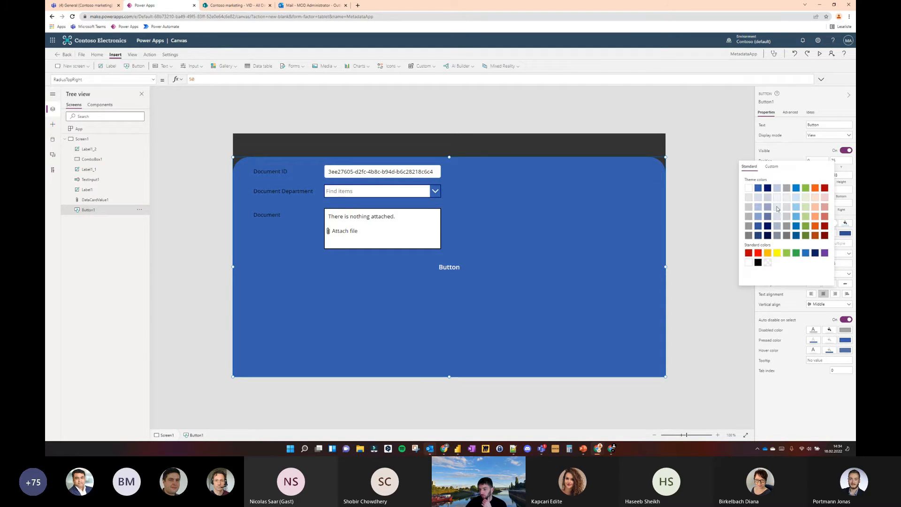
click(778, 208)
click(724, 152)
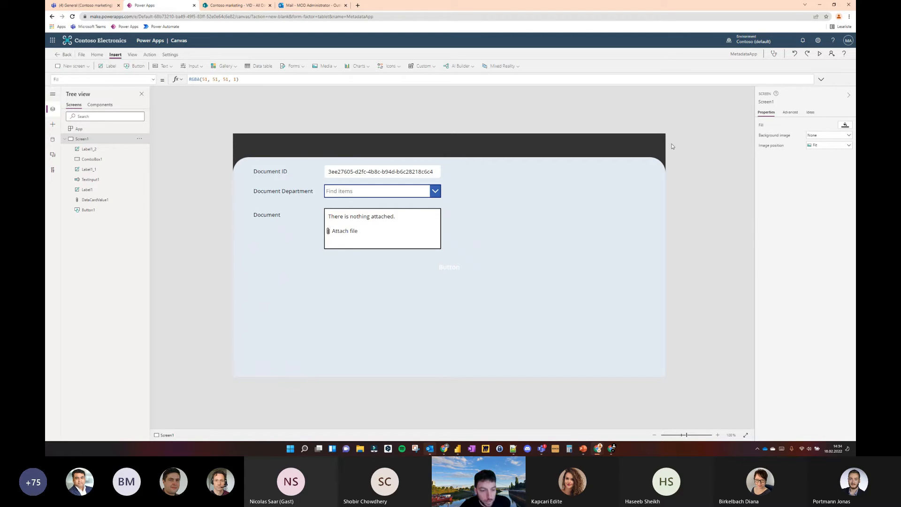
Clear the text of the large background button so that it carries no caption
click(459, 268)
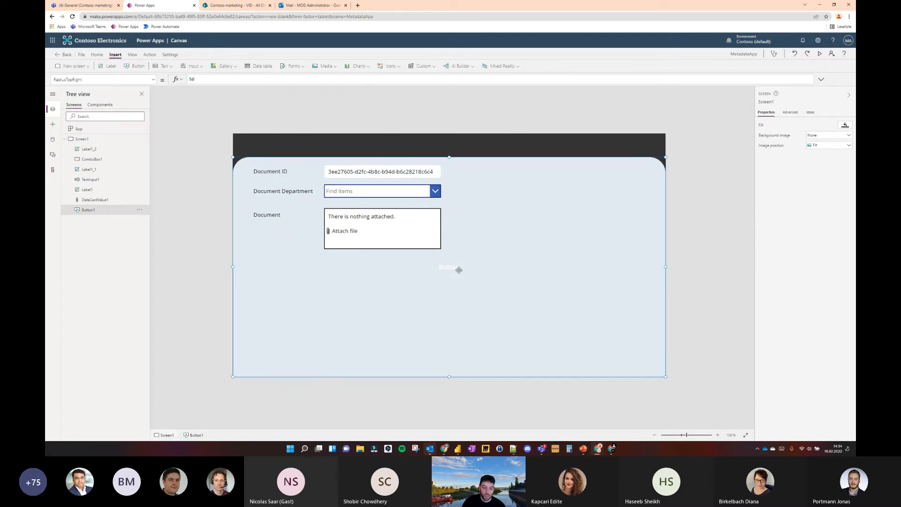
click(497, 257)
click(497, 258)
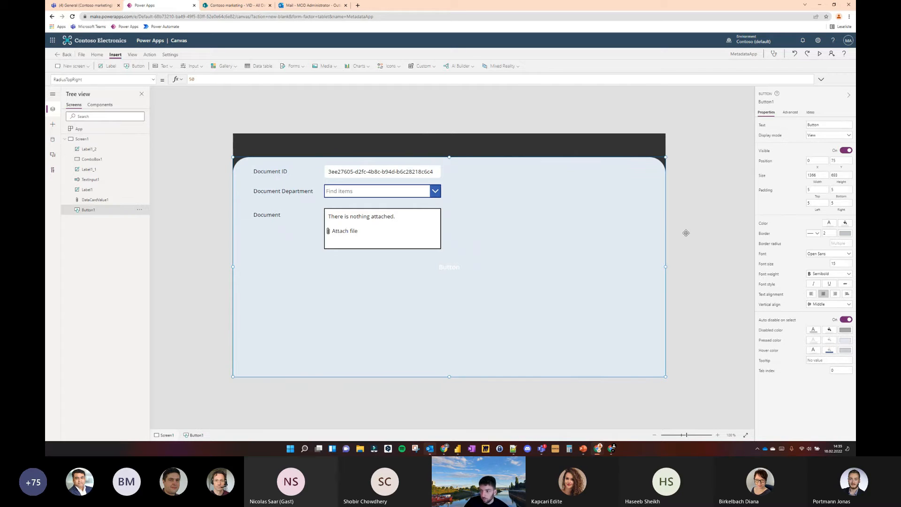
click(822, 125)
key(BackSpace)
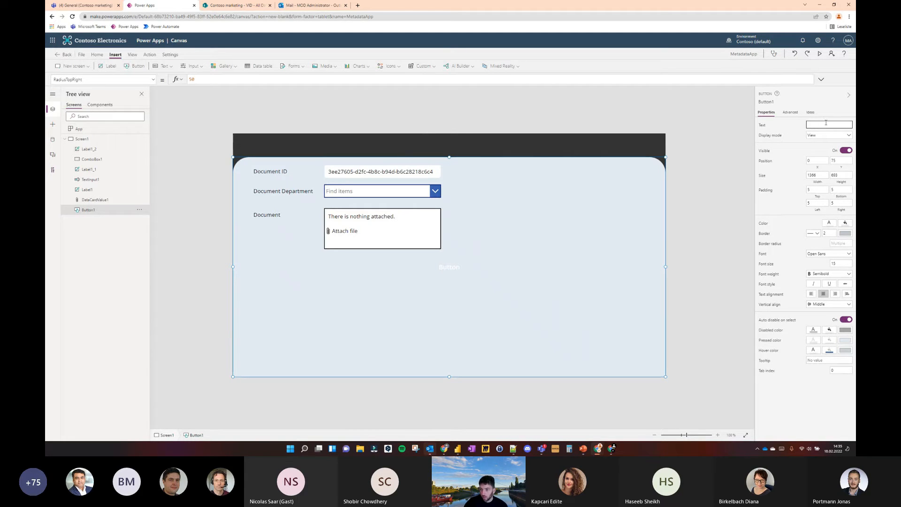
click(724, 144)
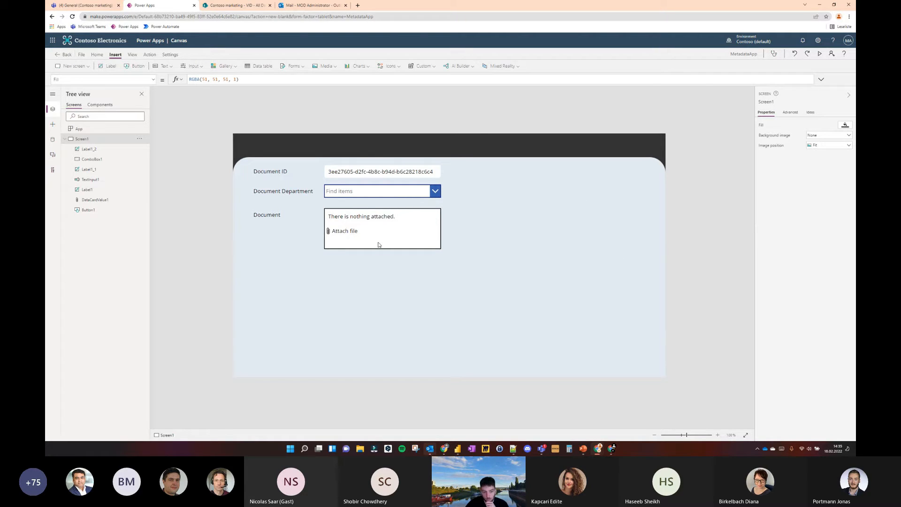
Limit the document attachment control to a maximum of 1 attachment
click(365, 227)
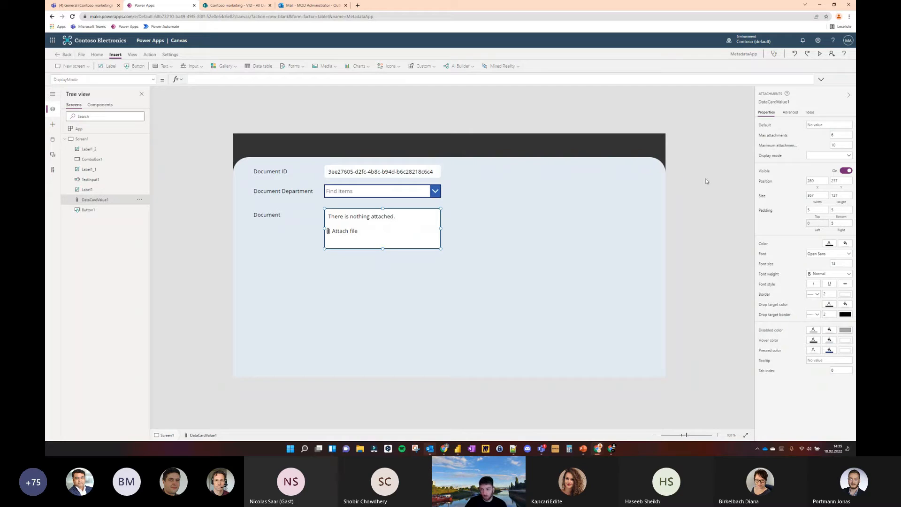
click(835, 135)
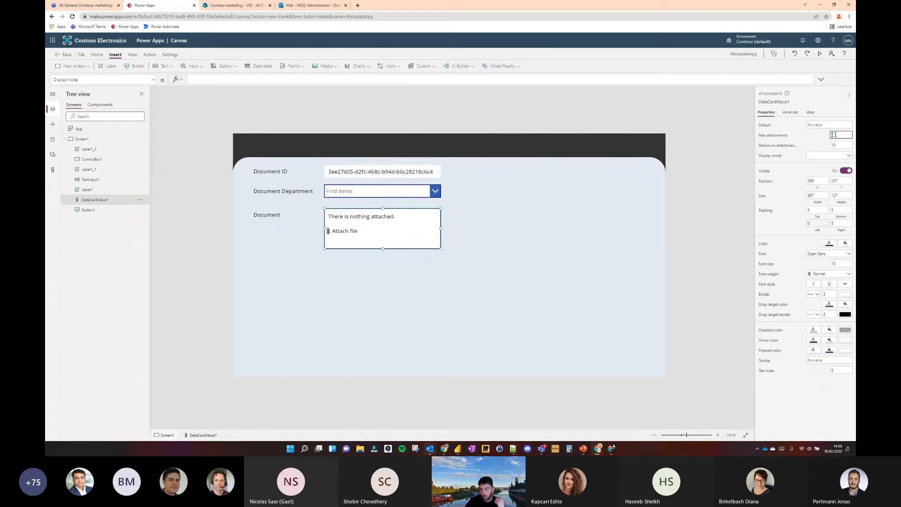
text(1)
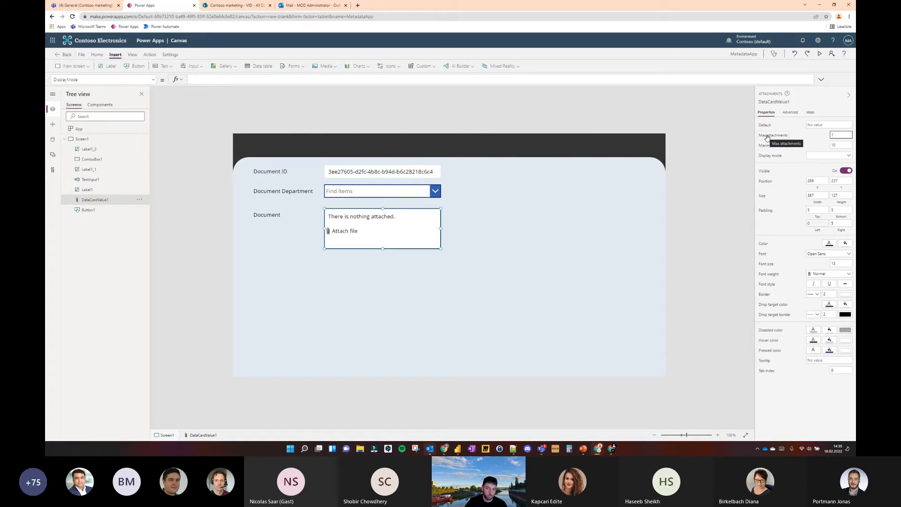
click(687, 103)
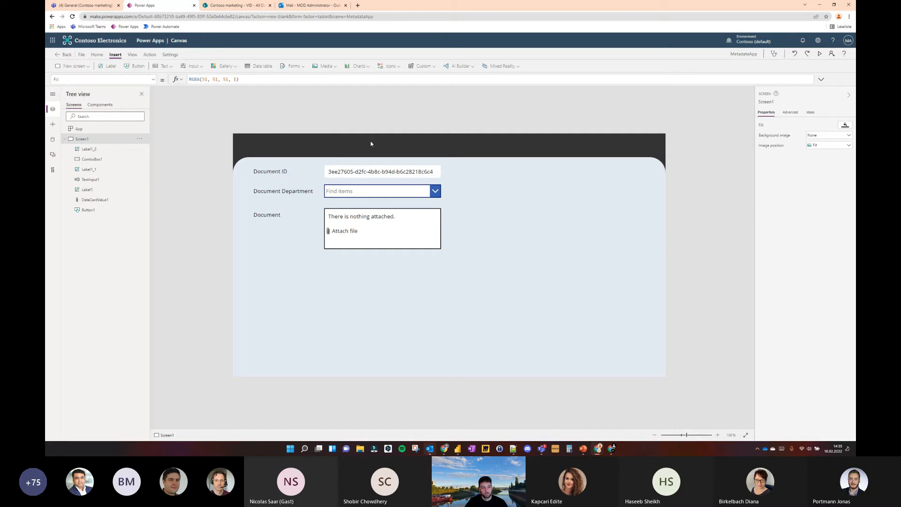
Insert a wide label in the dark header band and set its text to "Document Upload App"
click(108, 66)
drag(304, 152, 600, 140)
click(821, 125)
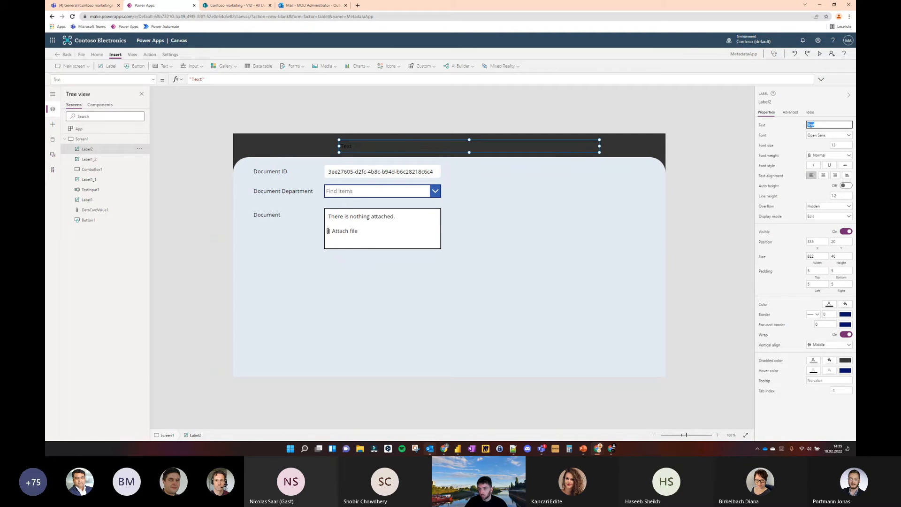
text(Document Upload)
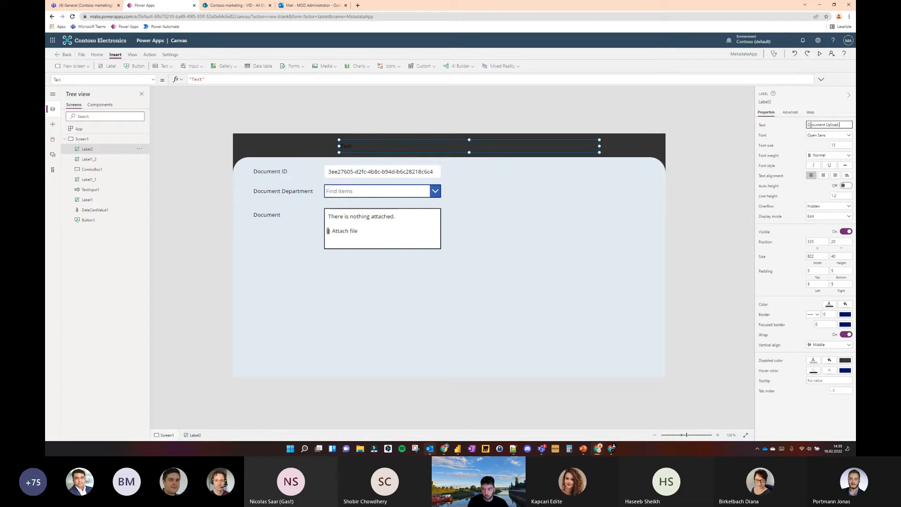
text( App)
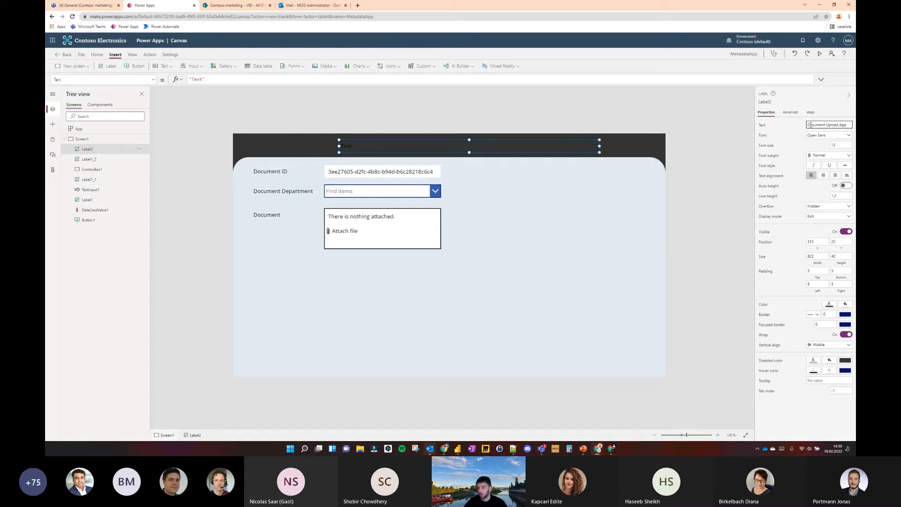
Format the header label with font size 18, centered text alignment and white text color
click(839, 145)
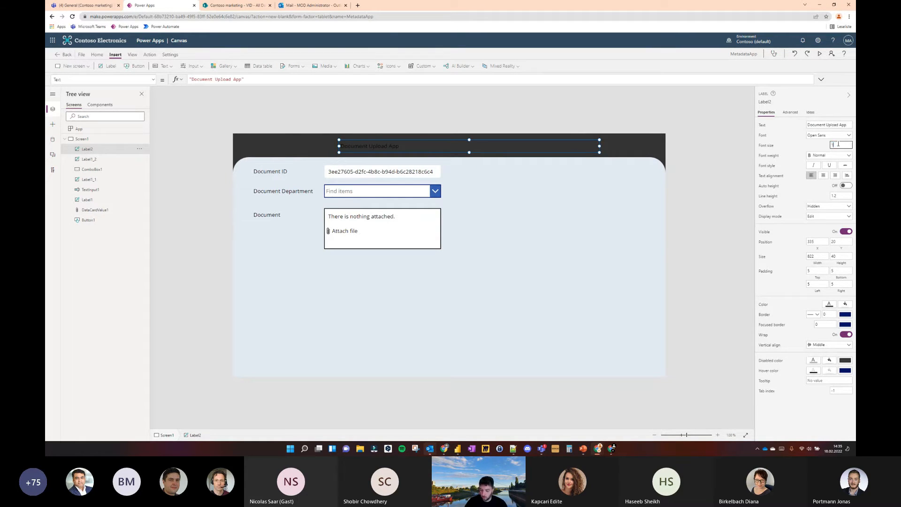
text(18)
click(823, 175)
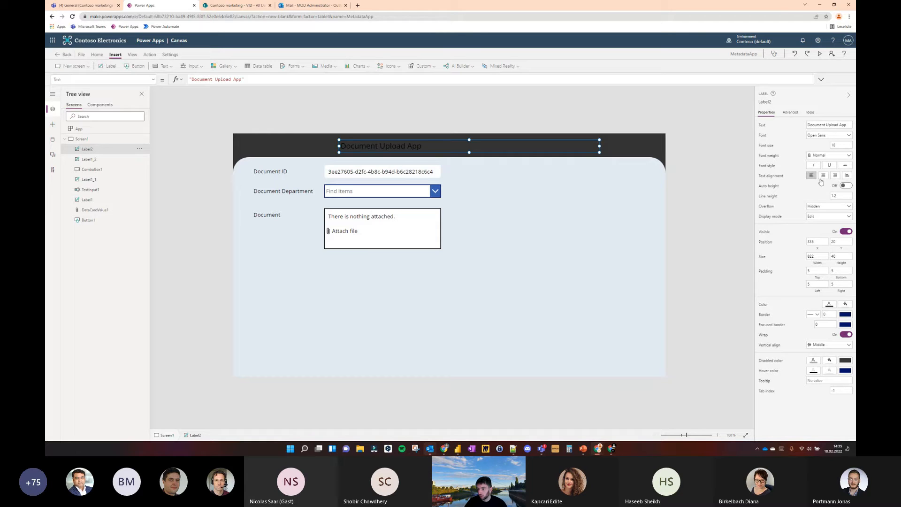
click(828, 305)
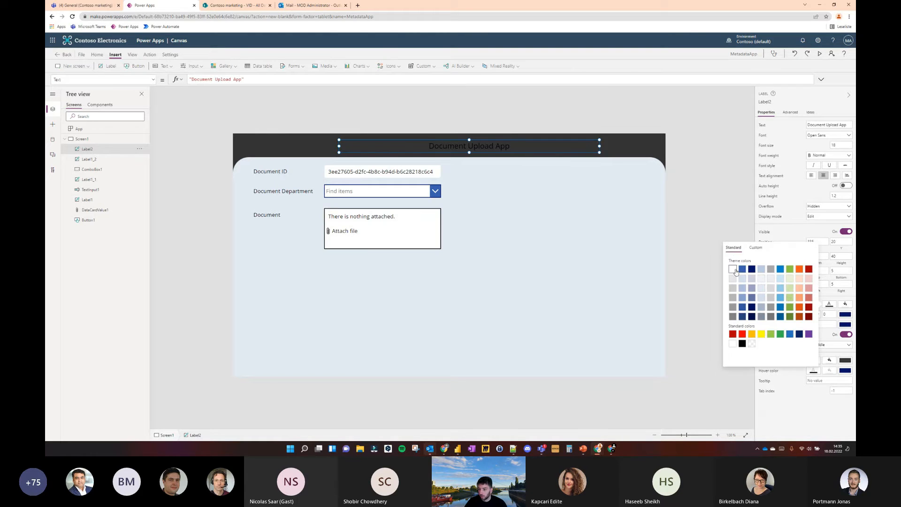
click(728, 193)
Move the header label so that it is horizontally centered in the dark header band
click(496, 146)
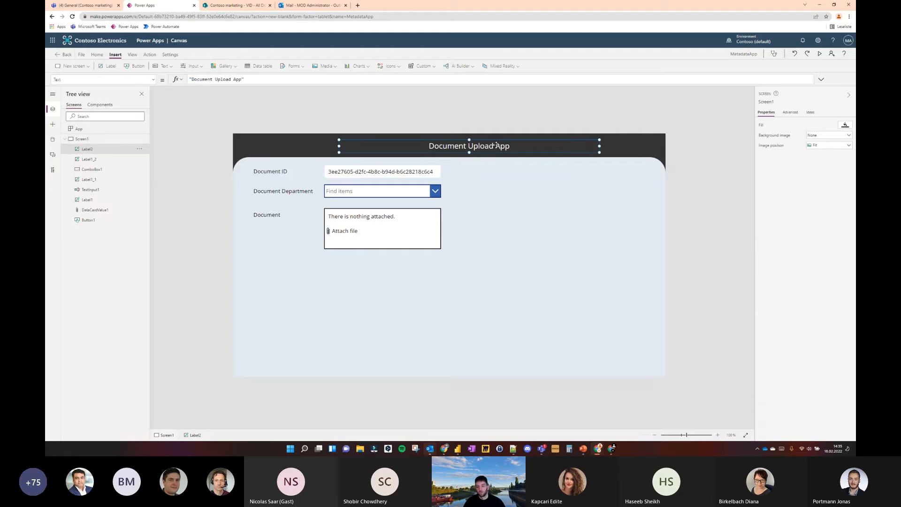
drag(497, 146, 481, 146)
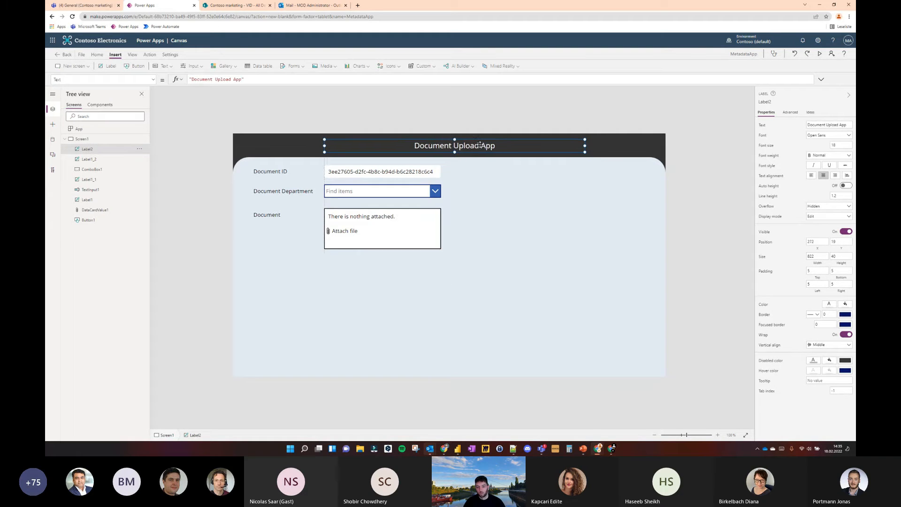
click(474, 131)
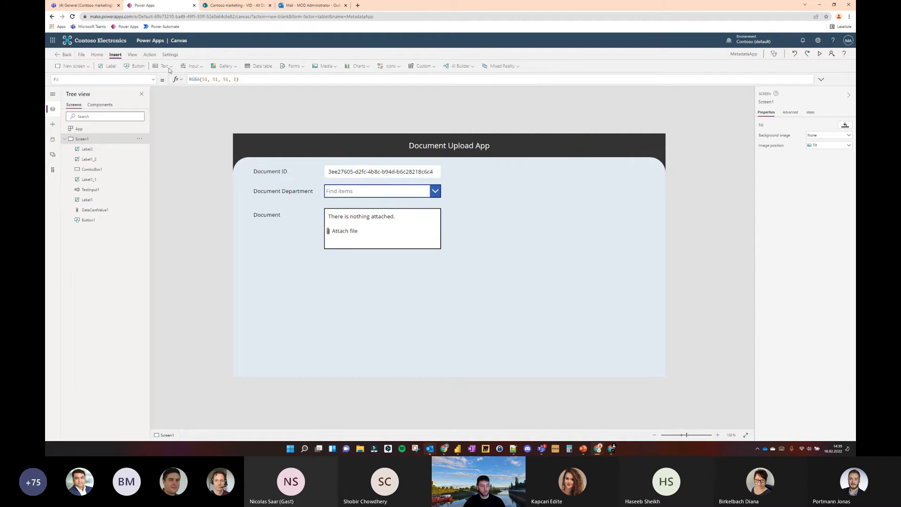
Add a horizontally centered button below the attachment control at about Y 466 and set its text to "Upload"
click(135, 65)
drag(267, 152, 446, 288)
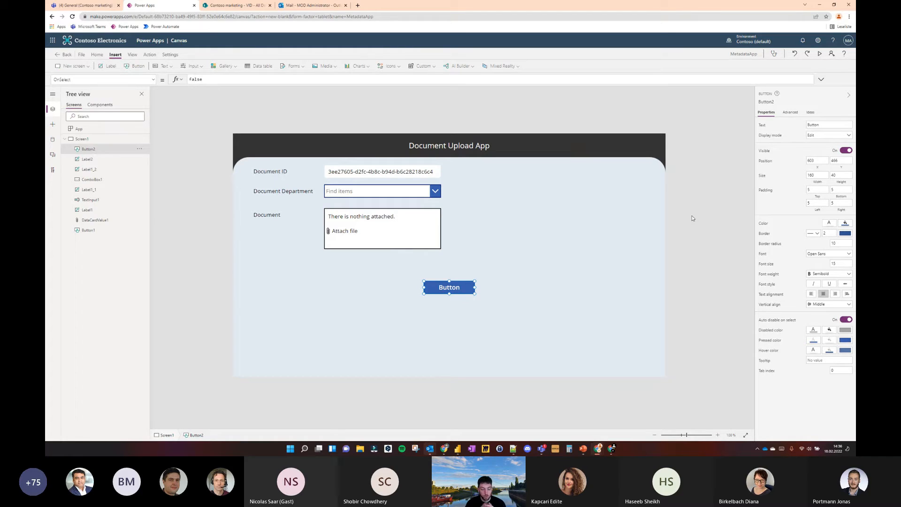
click(814, 124)
text(Upload)
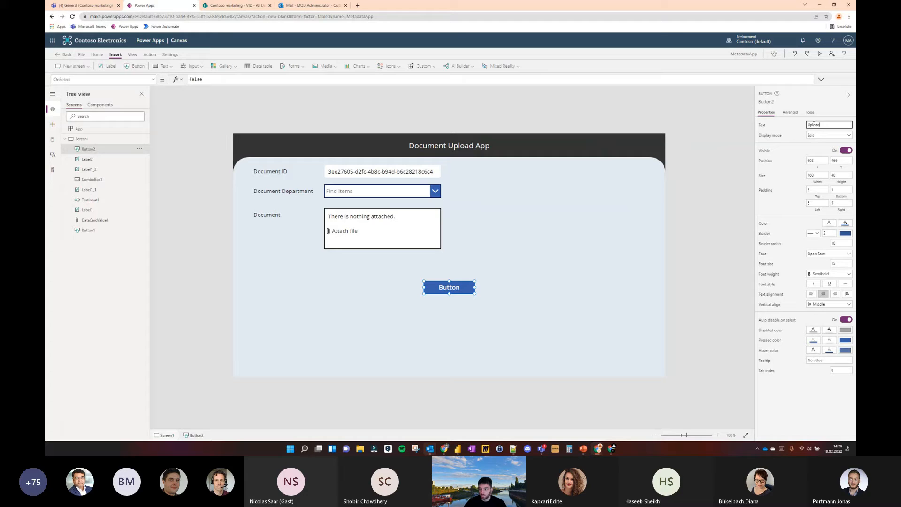
click(741, 117)
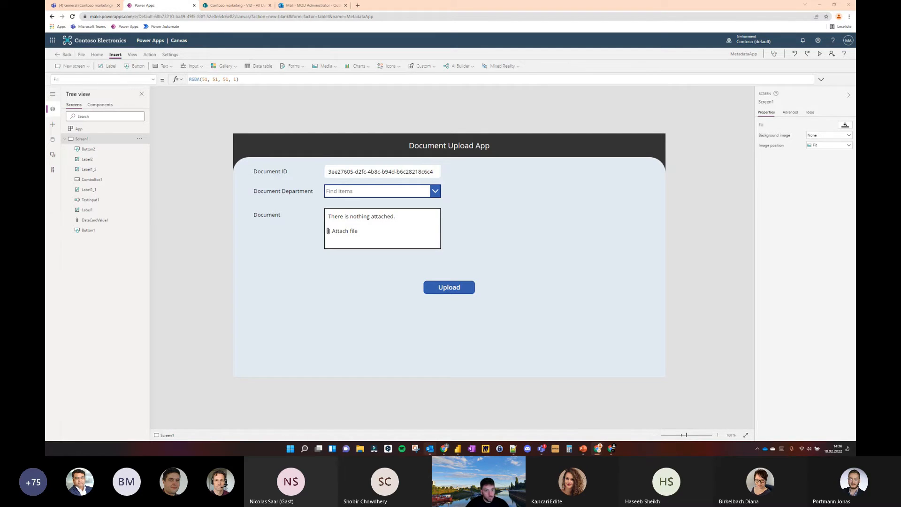
Search unicode-table.com for "upload", copy the upwards arrow to bar symbol (U+2912) and switch back to the Power Apps editor
drag(385, 6, 400, 9)
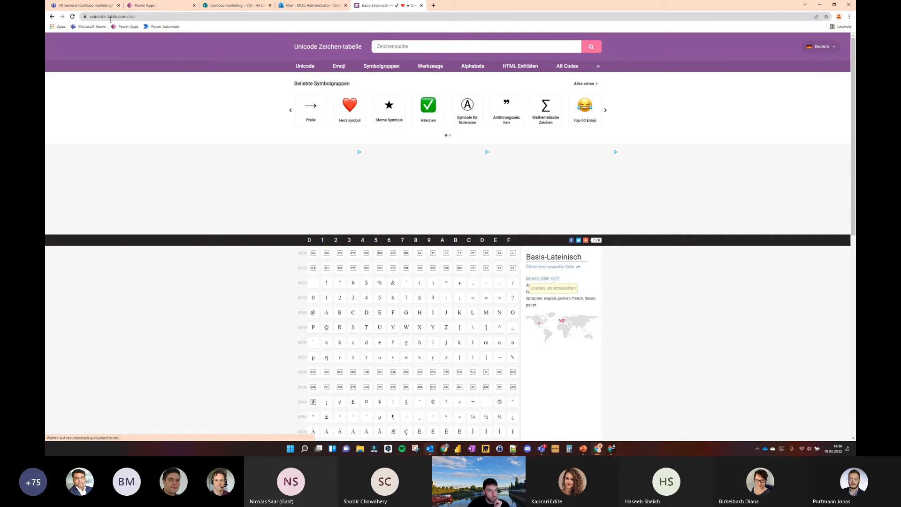
click(388, 41)
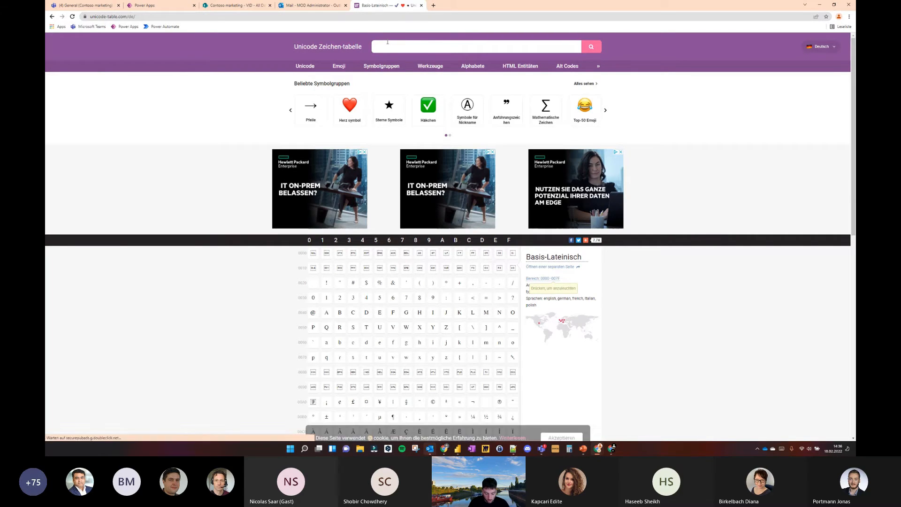
text(upload)
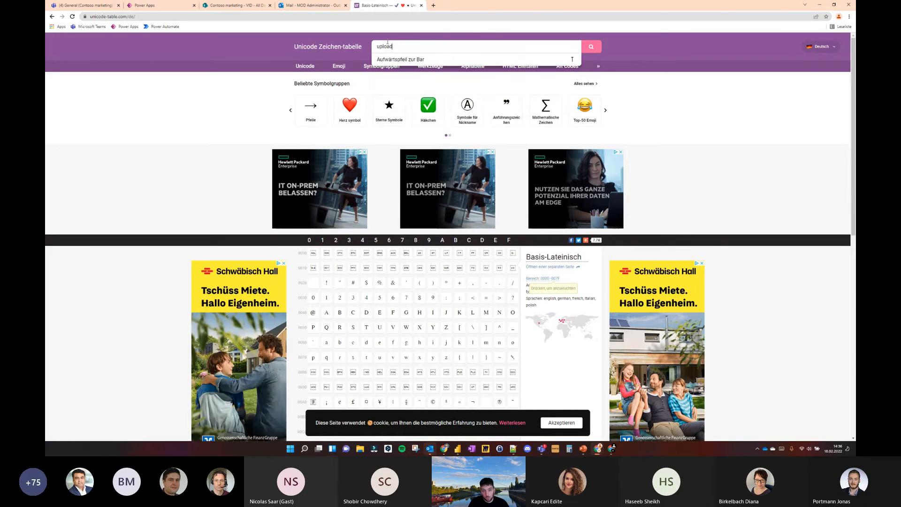
key(Return)
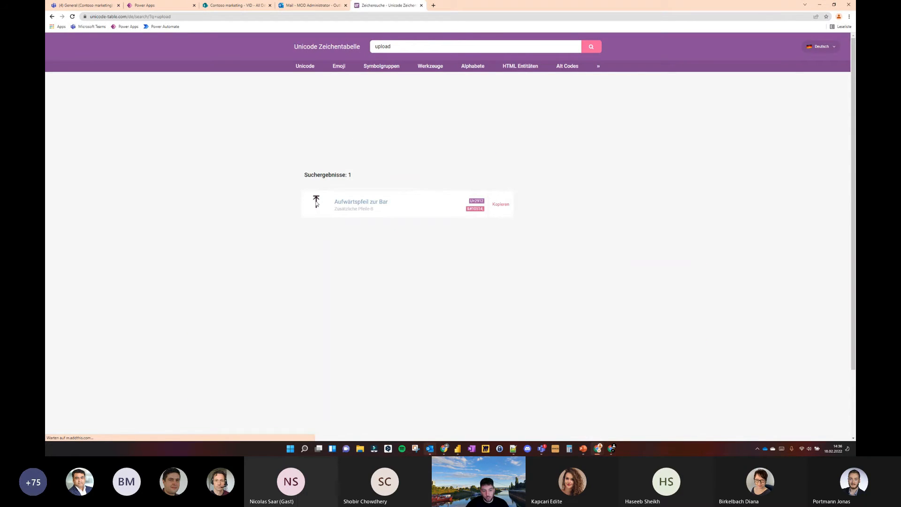
click(343, 202)
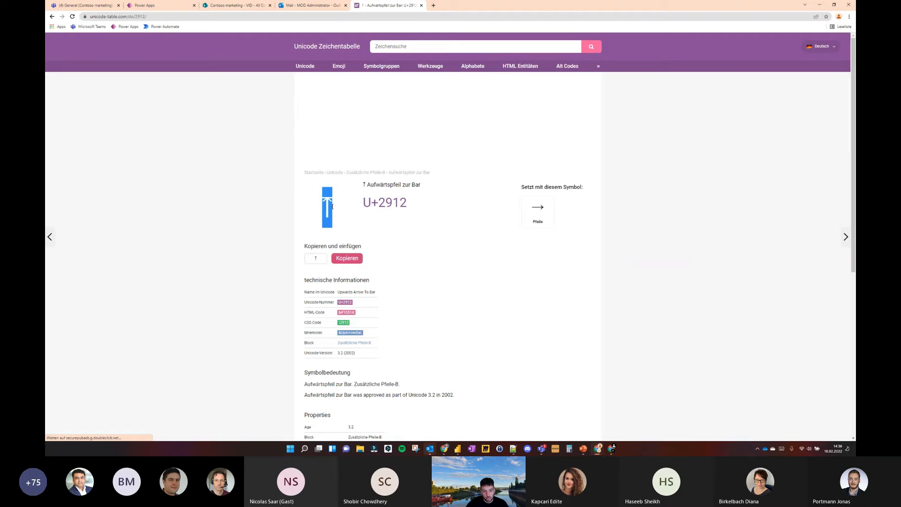
click(145, 5)
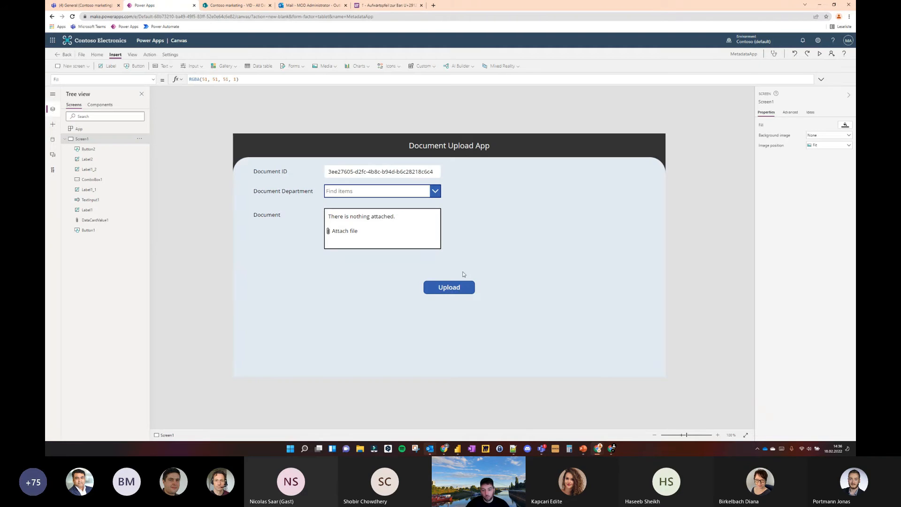
Append the copied upwards arrow symbol to the "Upload" button's text
click(456, 286)
click(764, 126)
click(446, 83)
key(Left)
text(⤒)
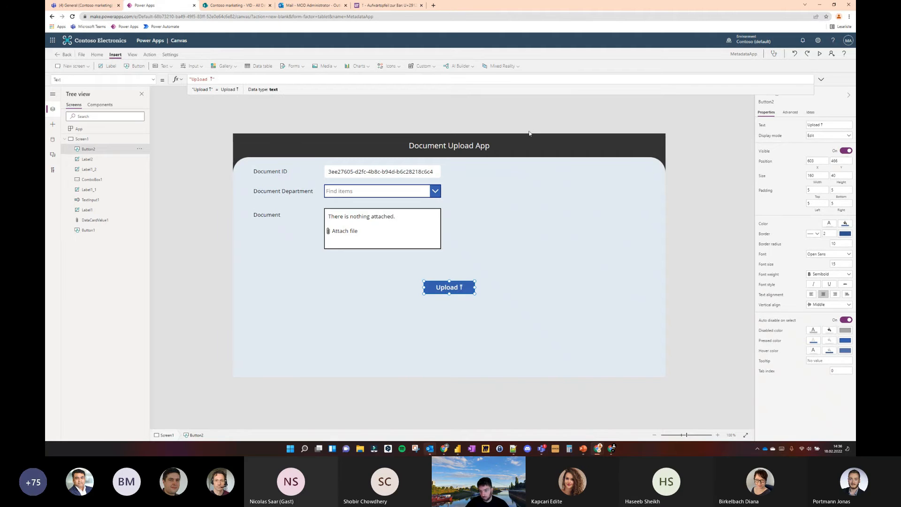
click(655, 128)
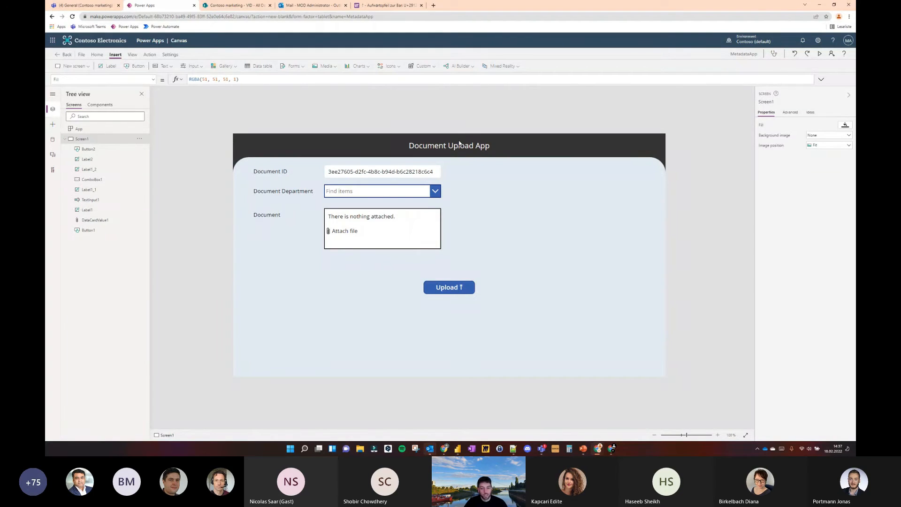
Start creating a new flow for the upload button and choose an instant cloud flow from blank in Power Automate
click(455, 288)
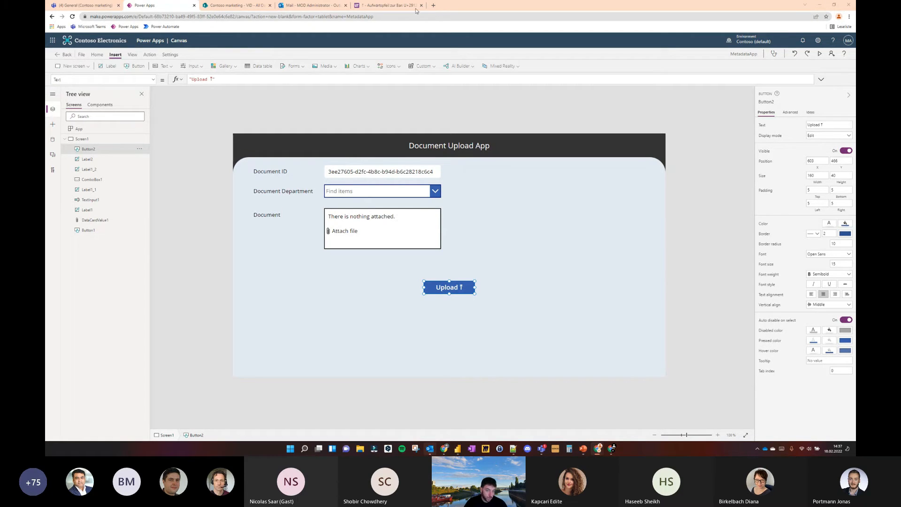
click(149, 54)
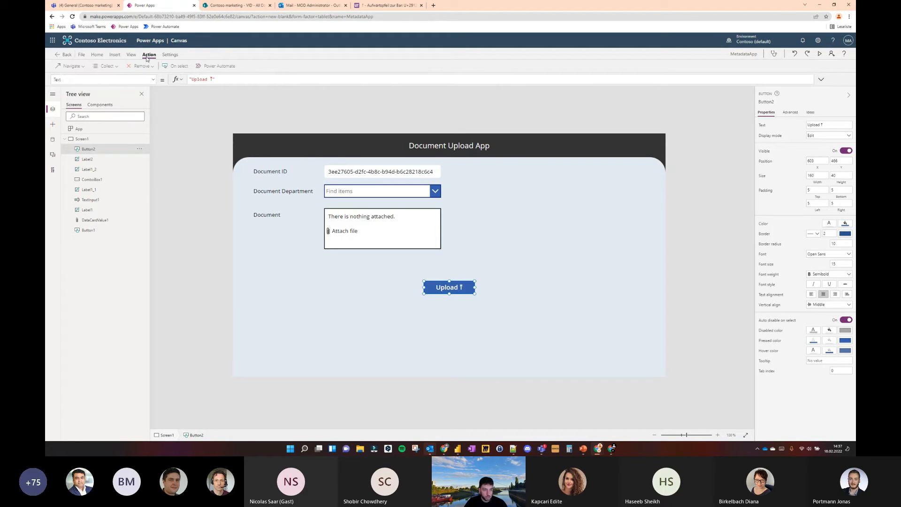
click(219, 66)
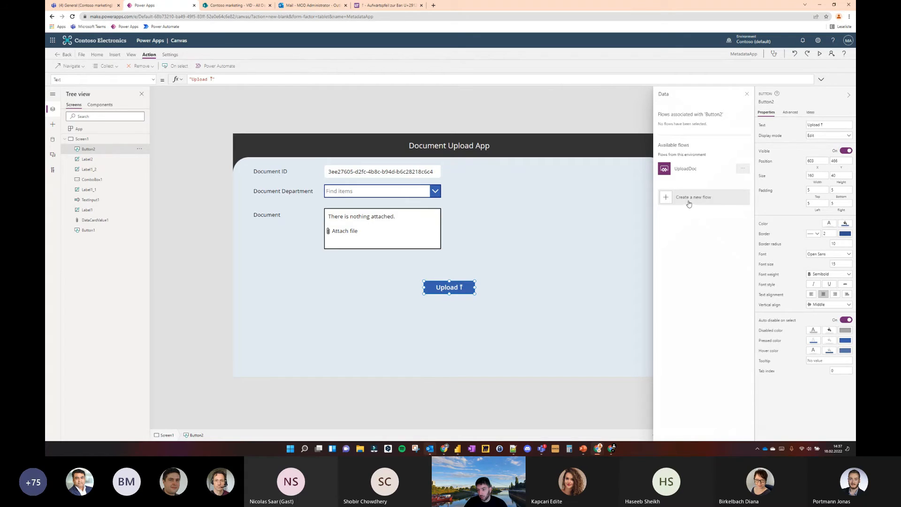
click(689, 203)
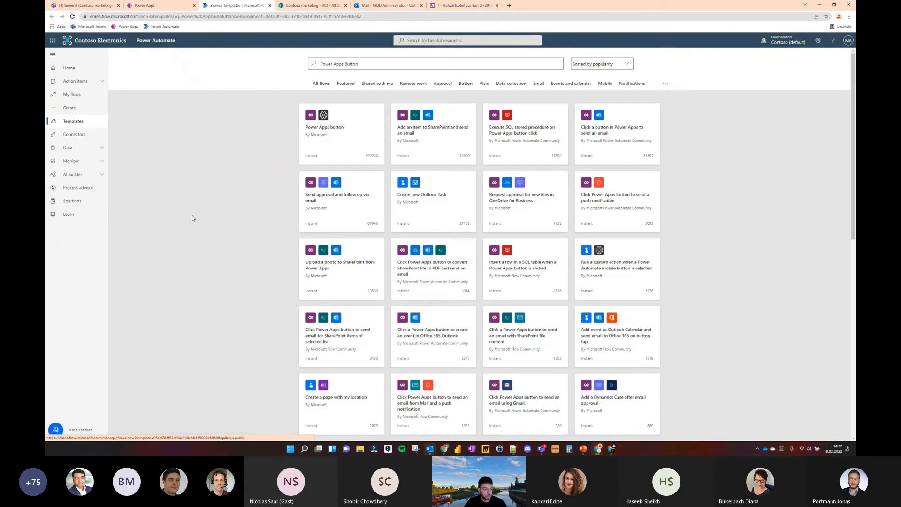
click(75, 108)
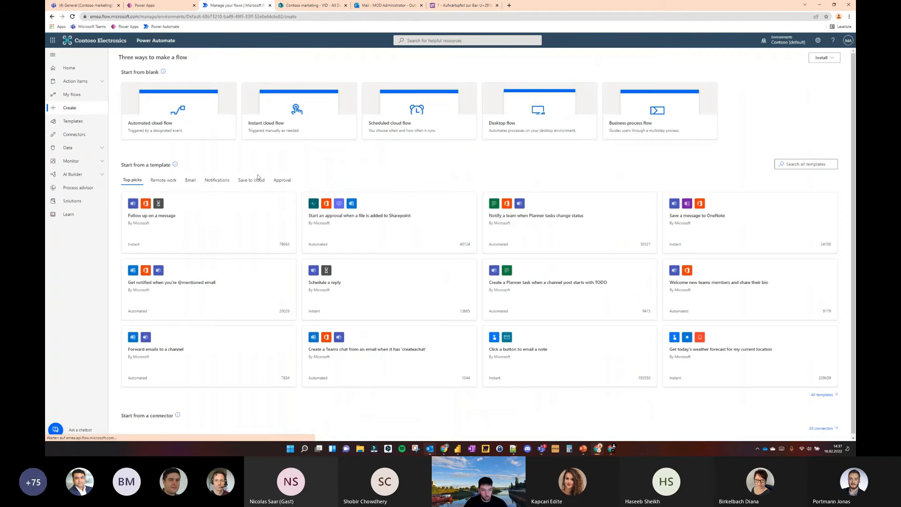
click(303, 110)
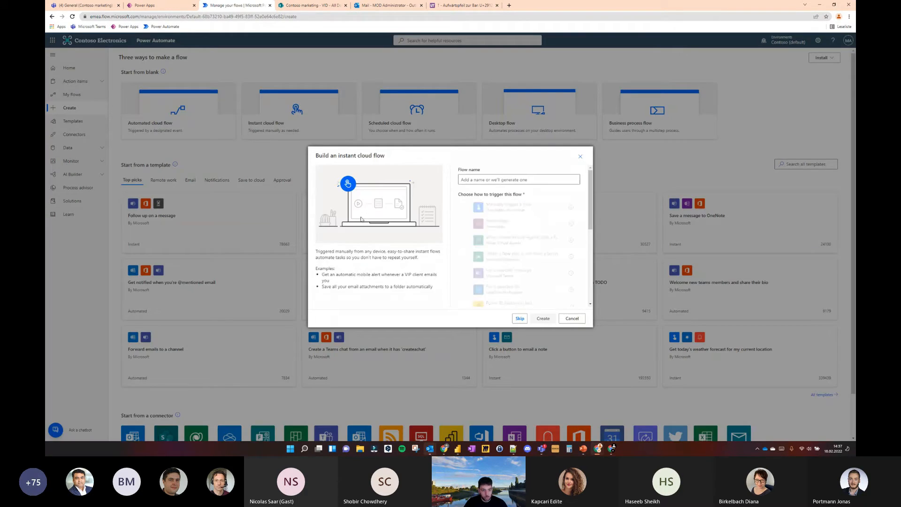
Name the instant cloud flow "UploadDoc", choose PowerApps (V2) as its trigger and create it
click(480, 181)
text(UploadDoc)
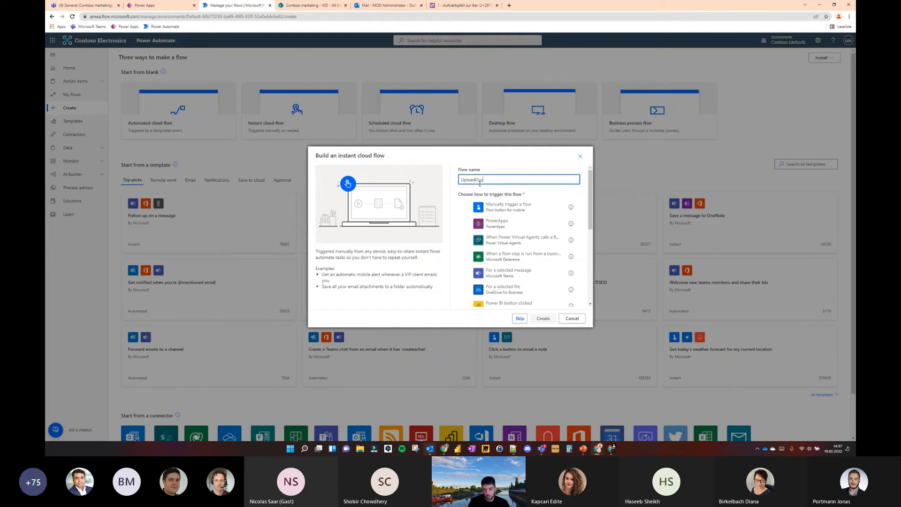
scroll(517, 225, down, 5)
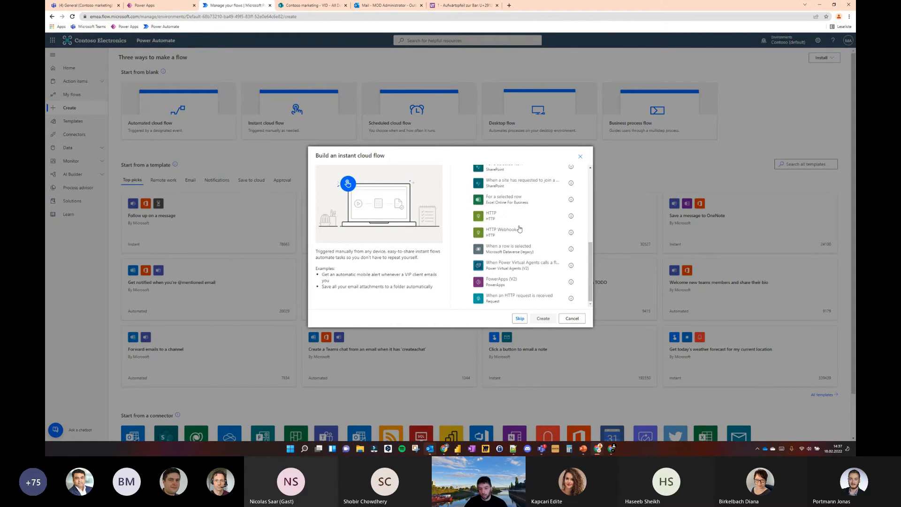
click(520, 282)
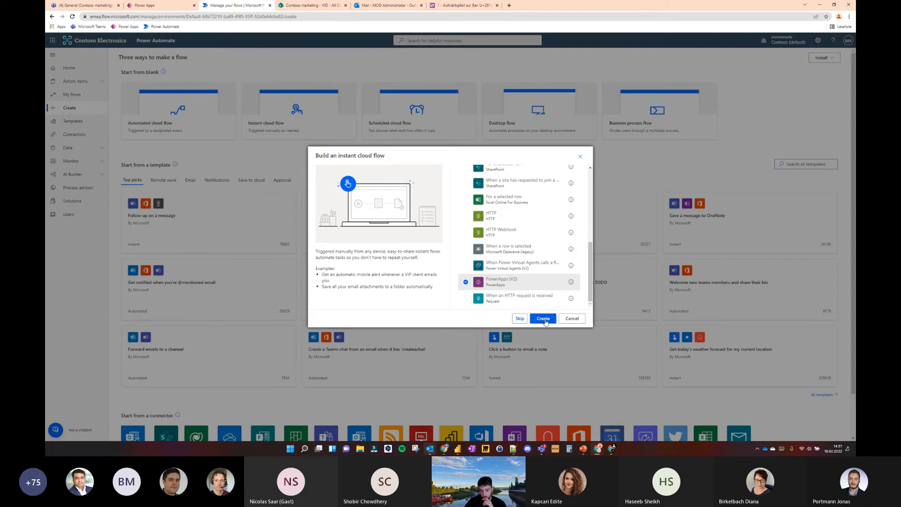
click(543, 318)
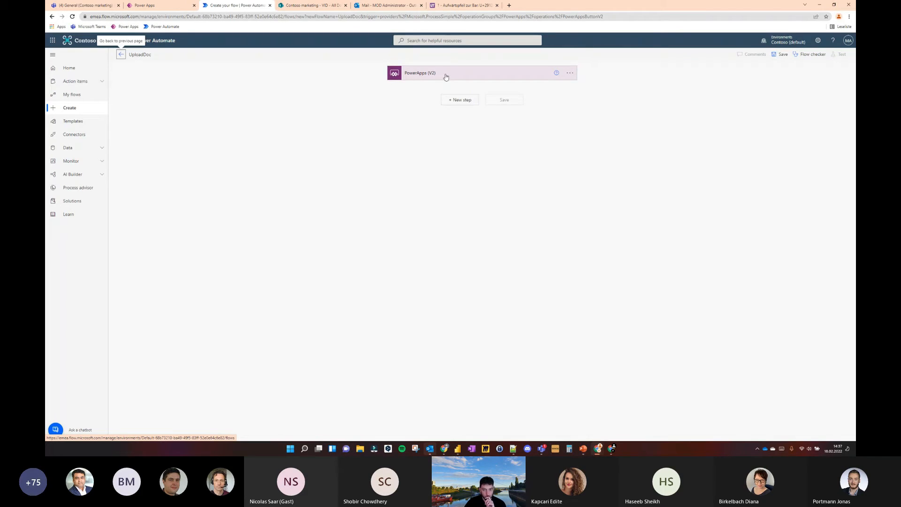
Add a file input and a text input named "DocID" to the PowerApps (V2) trigger
click(418, 92)
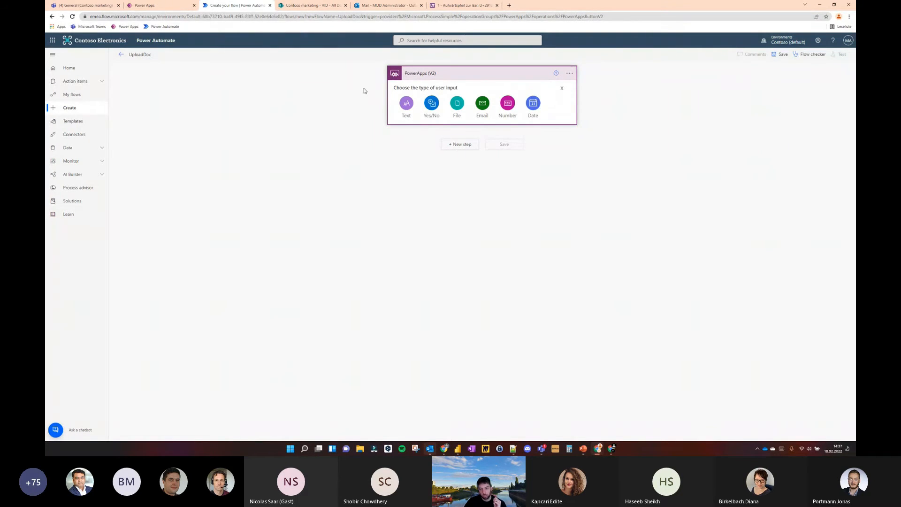
click(458, 109)
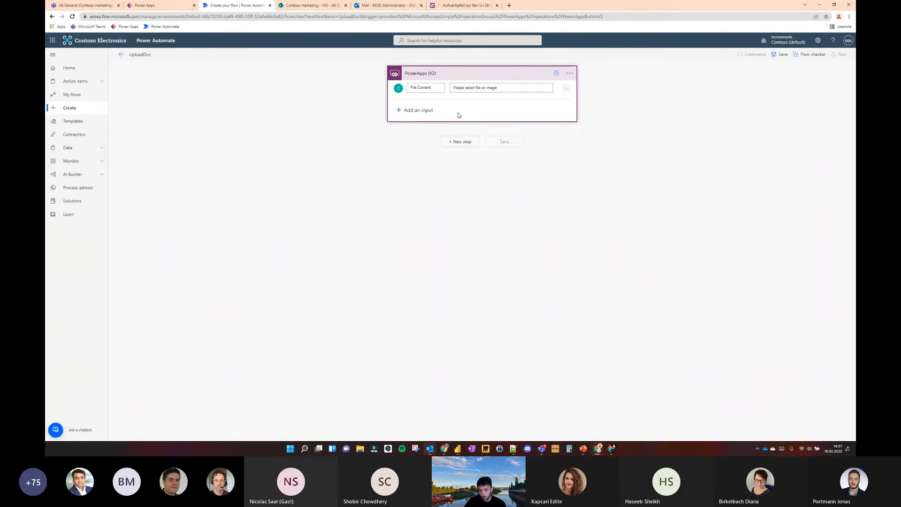
click(421, 111)
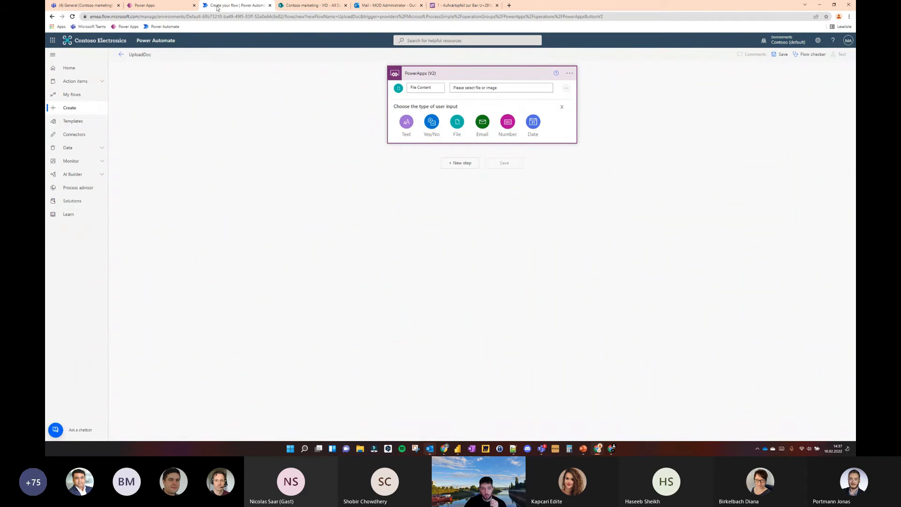
click(146, 5)
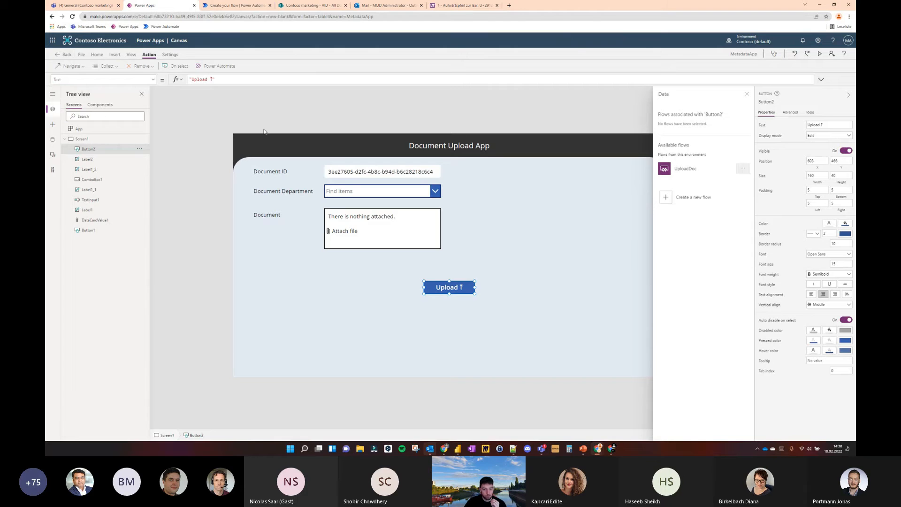
click(262, 6)
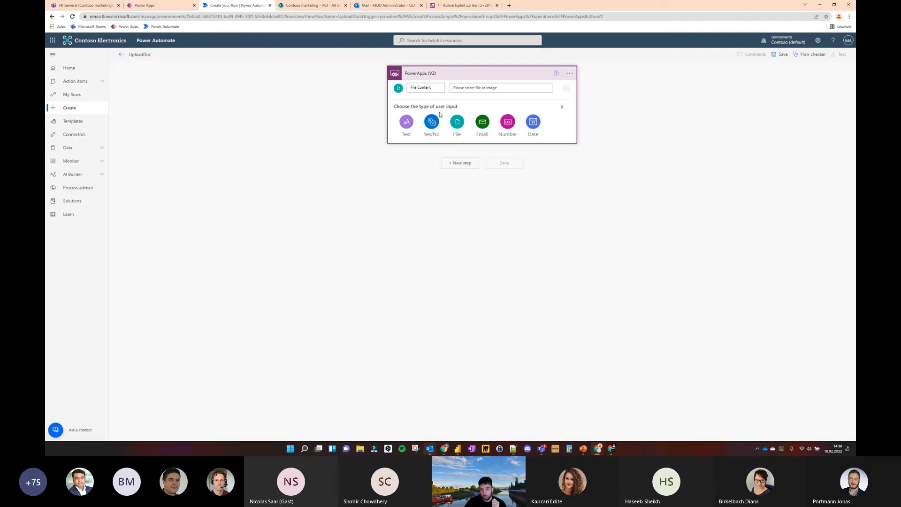
click(402, 124)
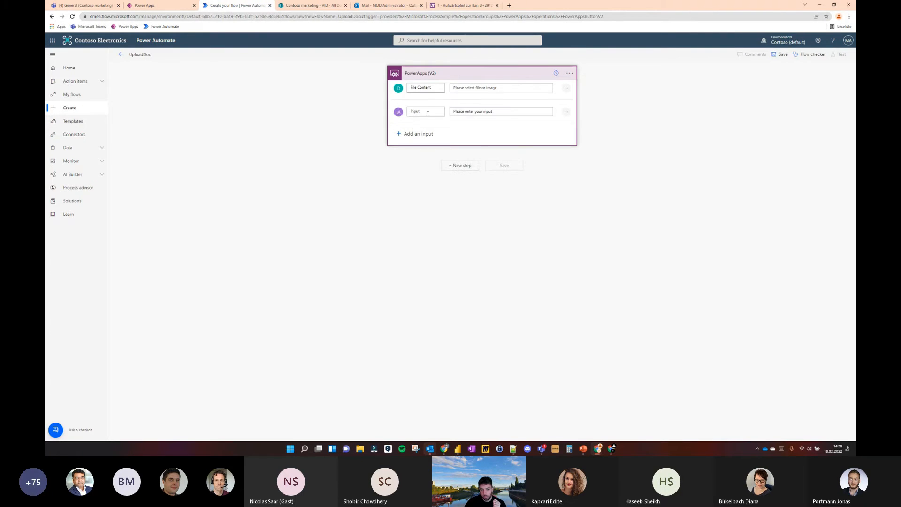
double_click(428, 114)
text(DocID)
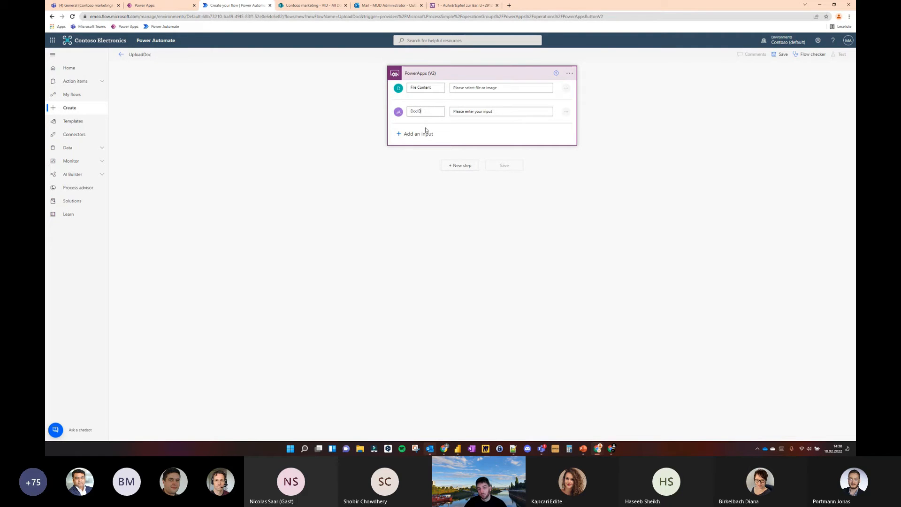
Add a second text input named "DocDepartment" to the PowerApps (V2) trigger
click(426, 133)
click(158, 5)
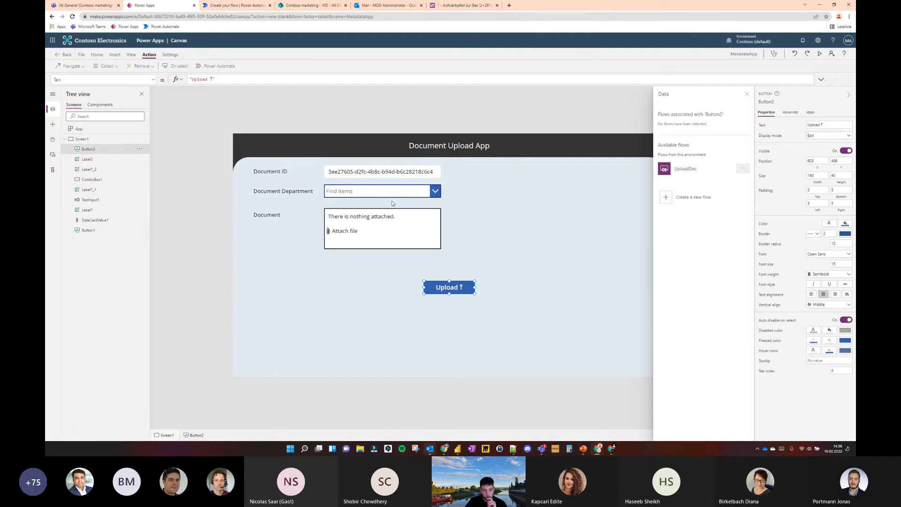
click(237, 6)
click(407, 146)
double_click(416, 135)
key(ctrl+a)
text(Do)
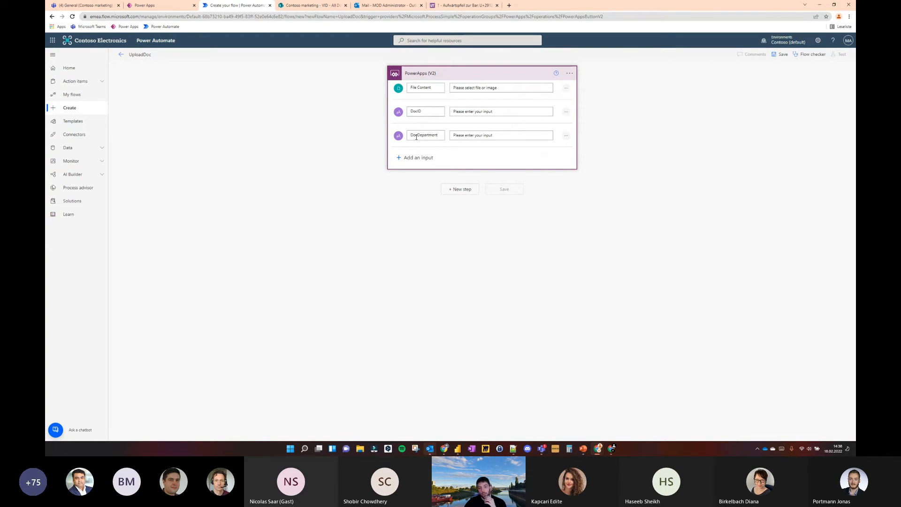
click(350, 113)
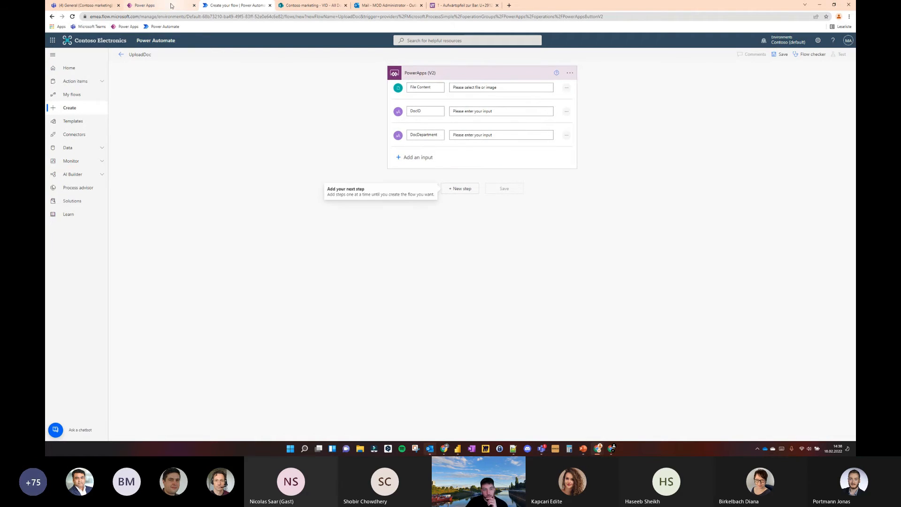
Close the upload button's list of flows in Power Apps and switch back to the flow in Power Automate
click(172, 6)
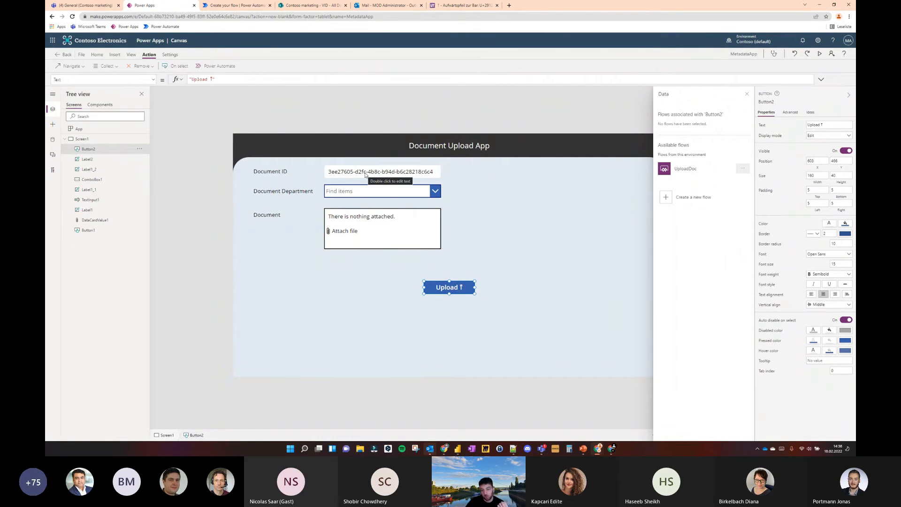
click(747, 94)
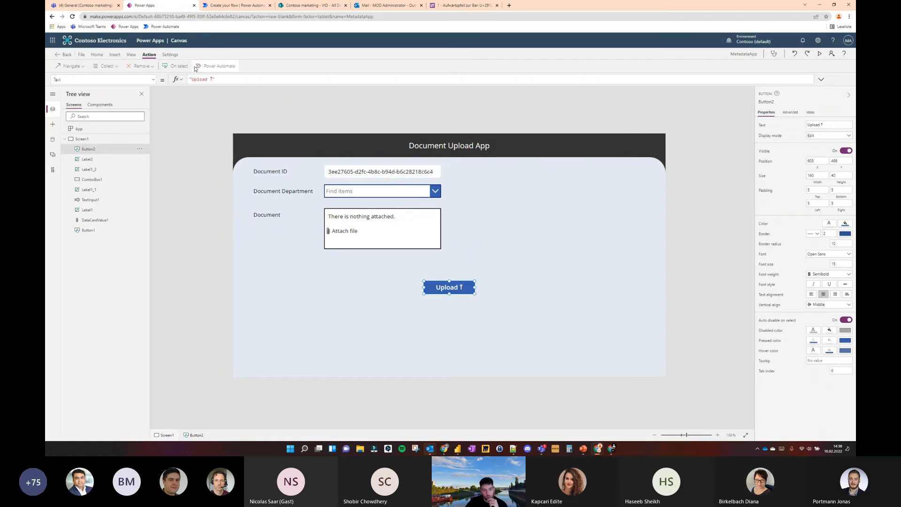
click(234, 6)
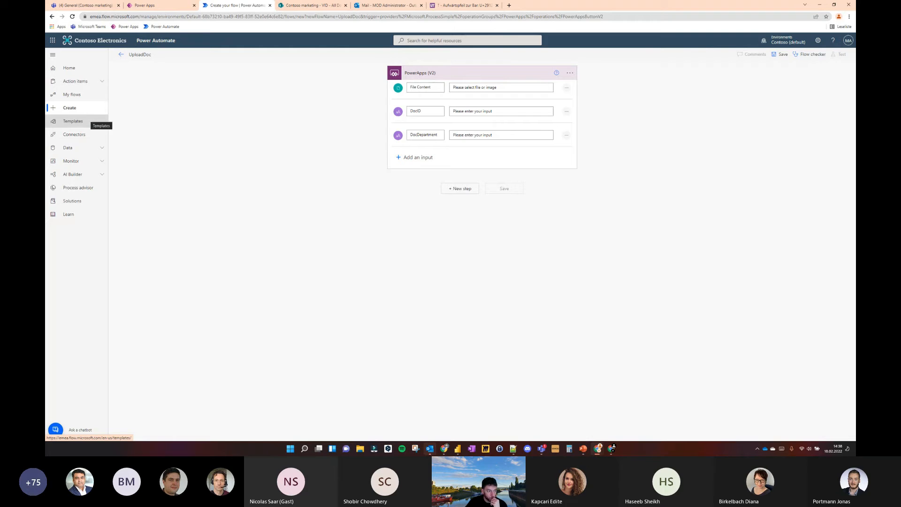
Add a SharePoint "Create file" action after the trigger by searching for "create file"
click(458, 189)
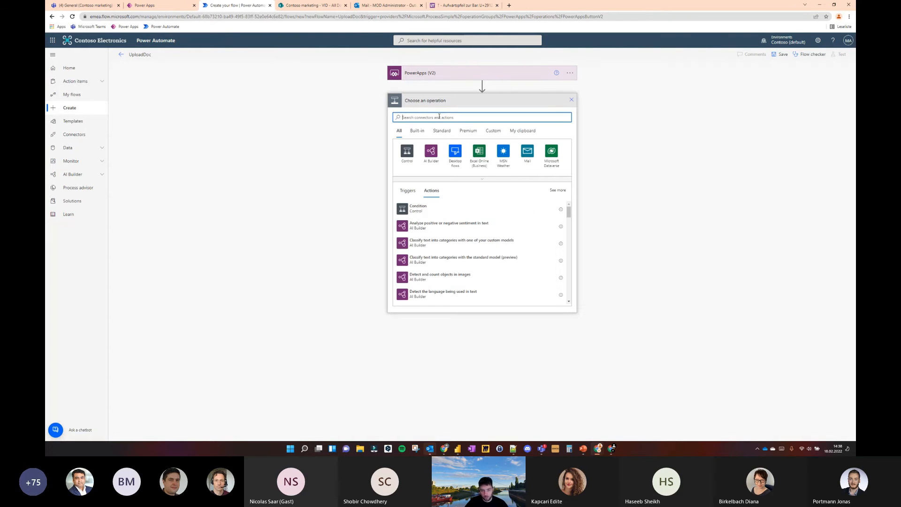
text(create file)
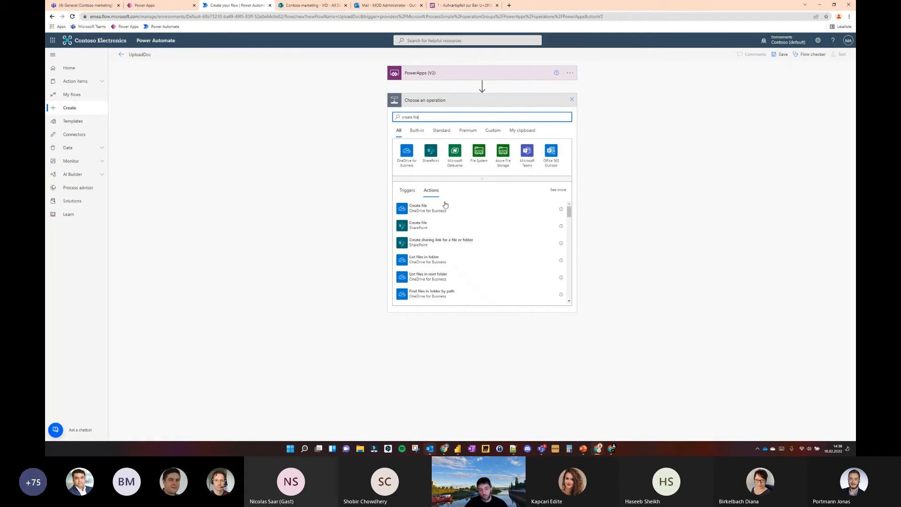
click(431, 230)
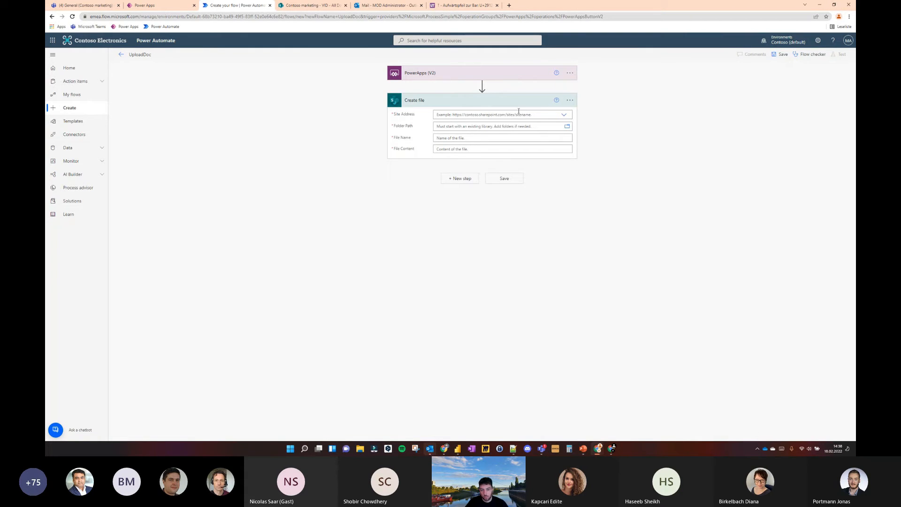
Set the Create file action's Site Address to a custom value, the Contoso marketing site URL copied from its SharePoint page
click(564, 115)
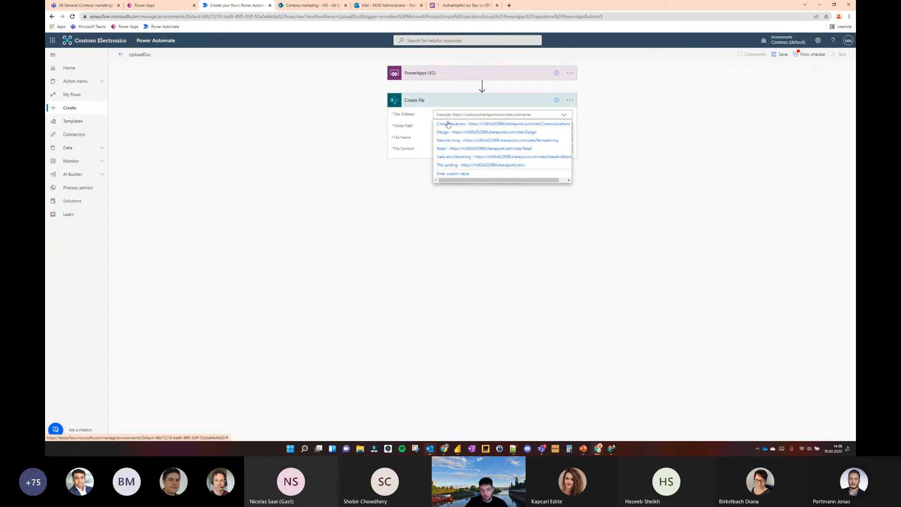
click(312, 5)
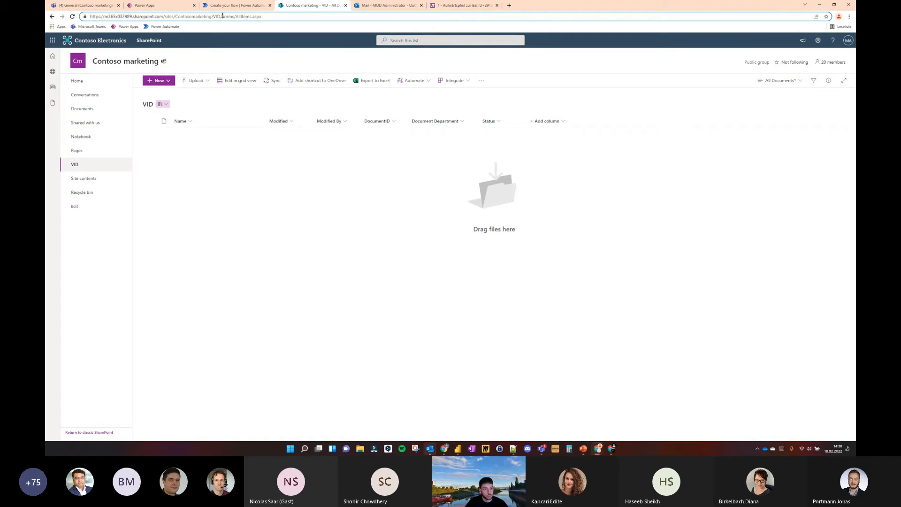
drag(214, 16, 86, 17)
key(ctrl+c)
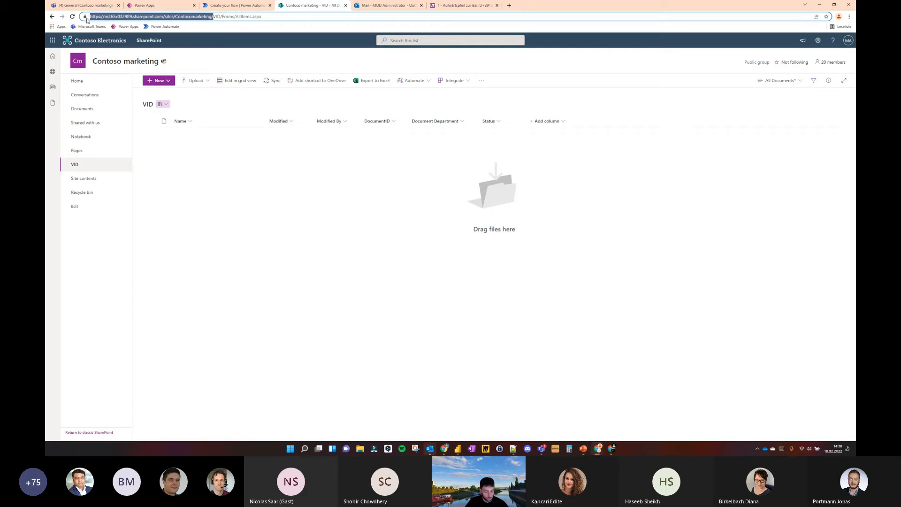
click(235, 6)
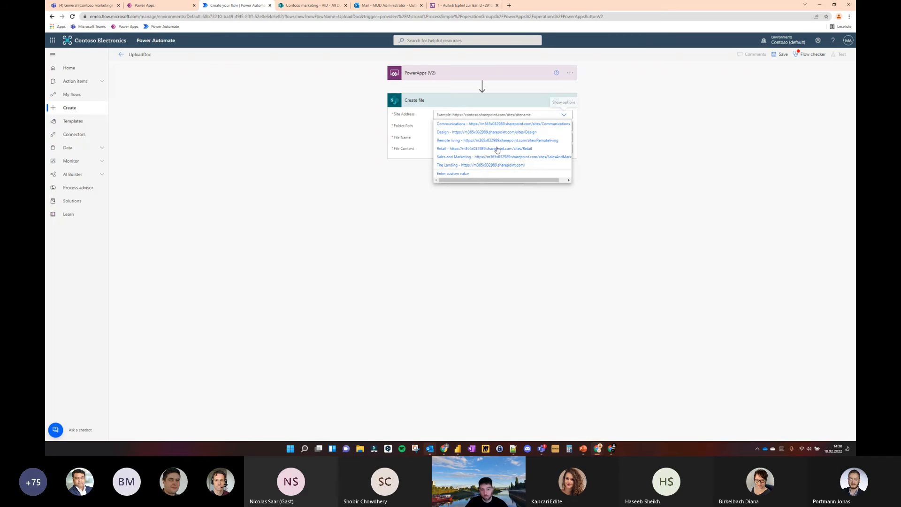
click(462, 174)
key(ctrl+v)
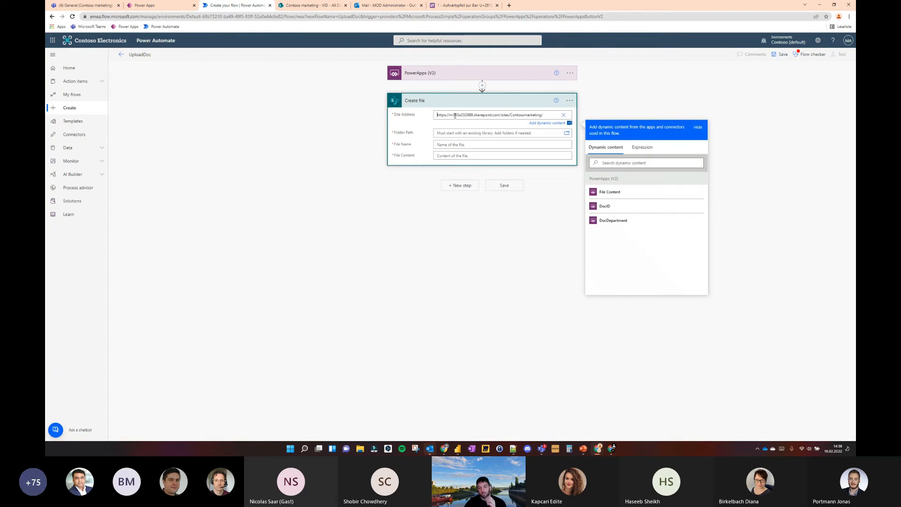
Set the Create file action's Folder Path to the VID library by browsing the site's folders
click(503, 130)
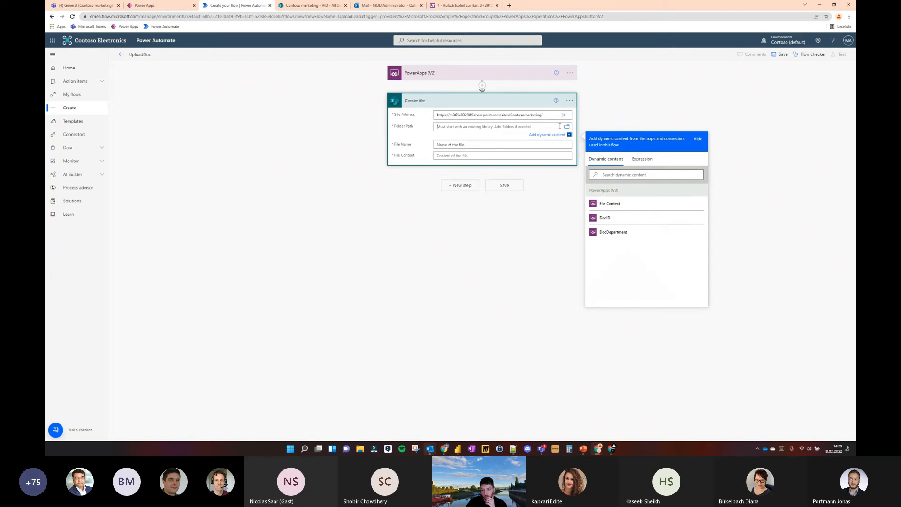
click(567, 126)
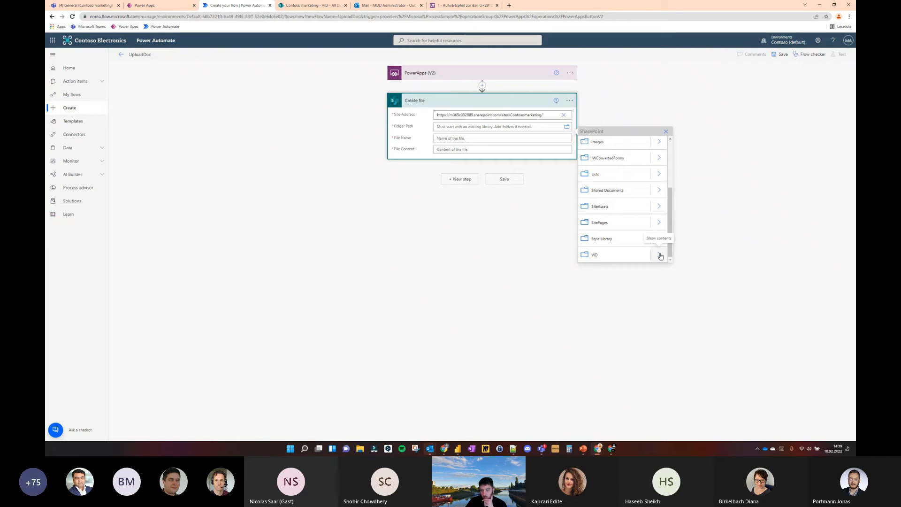
click(636, 255)
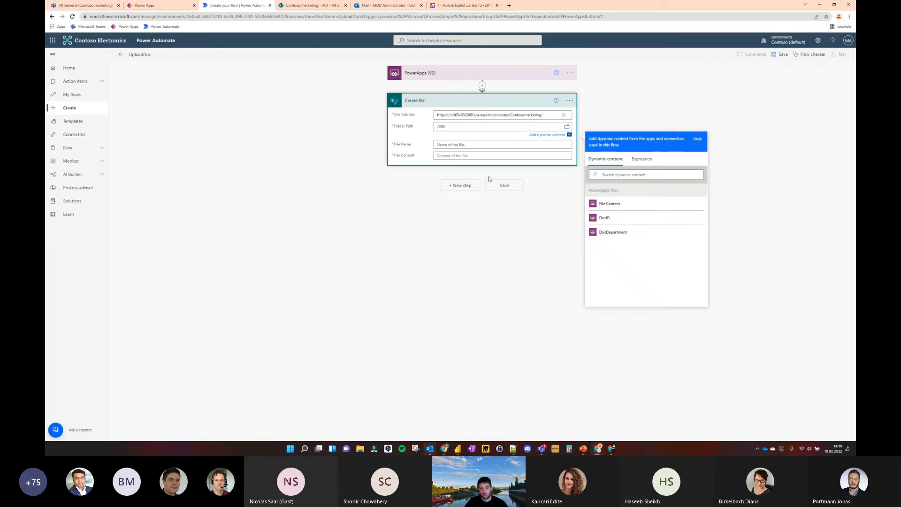
Set the File Name to DocID, a separator and the expression @{triggerBody()['file']['name']} copied from the Notepad++ note
click(462, 145)
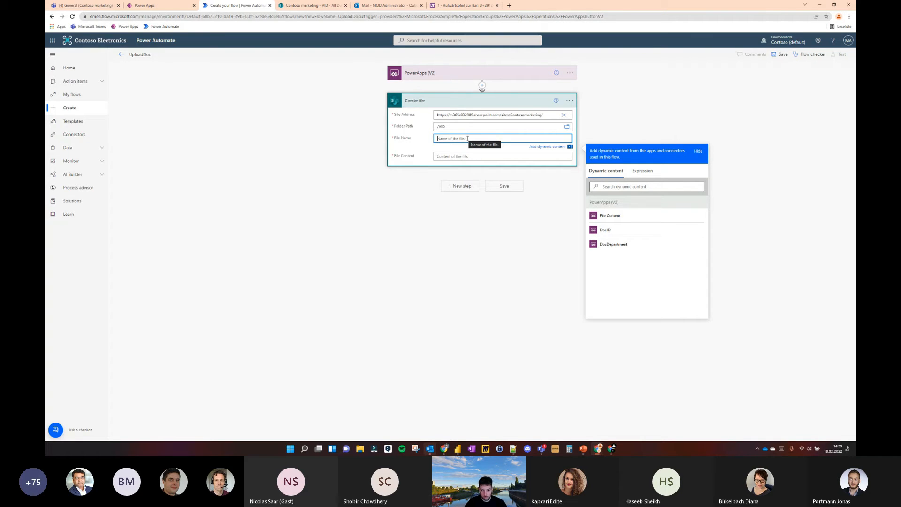
click(619, 231)
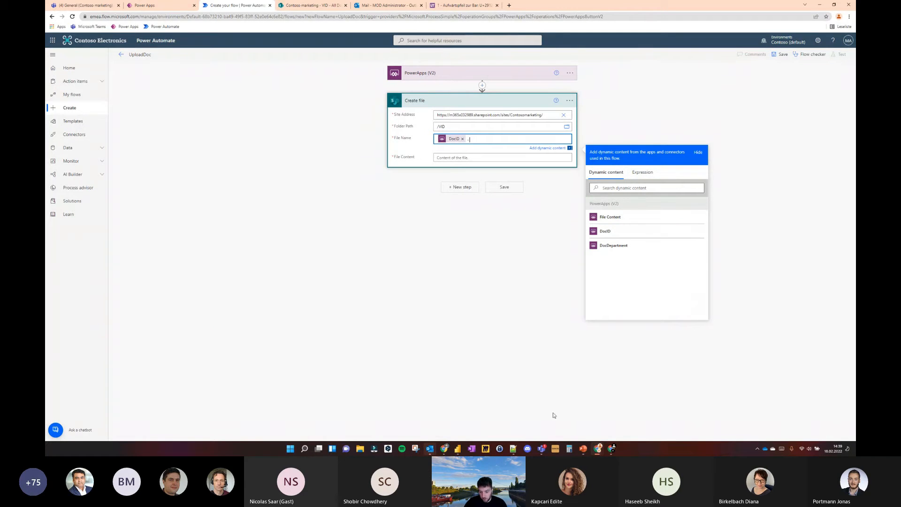
click(404, 224)
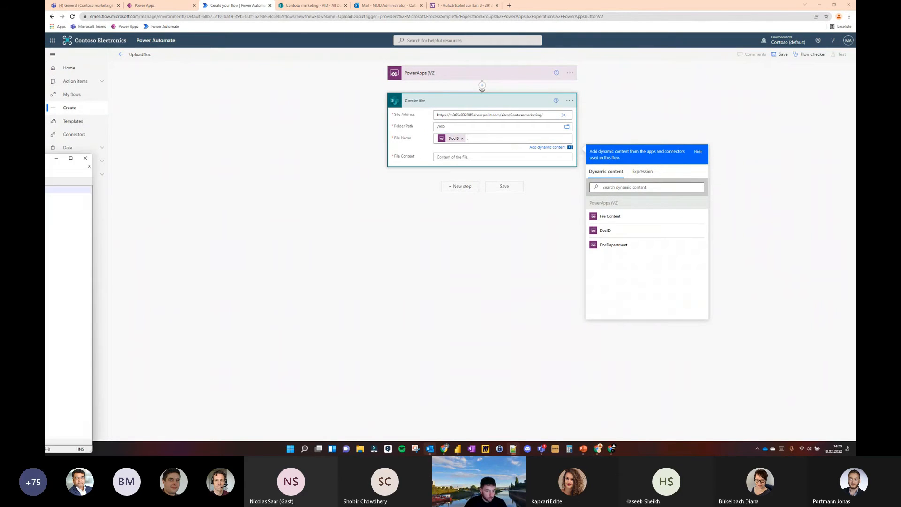
drag(46, 162, 511, 205)
key(ctrl+a)
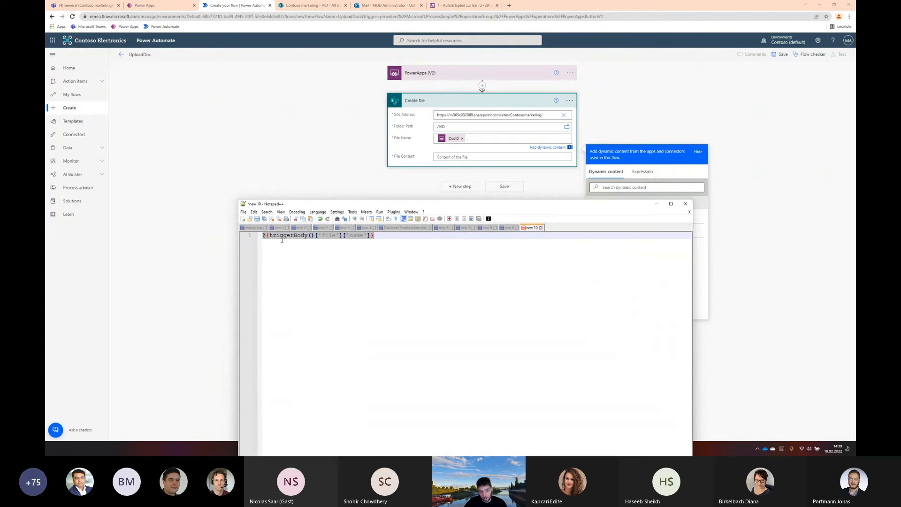
click(342, 242)
drag(321, 235, 359, 235)
click(379, 238)
key(ctrl+a)
key(ctrl+c)
click(480, 140)
key(ctrl+v)
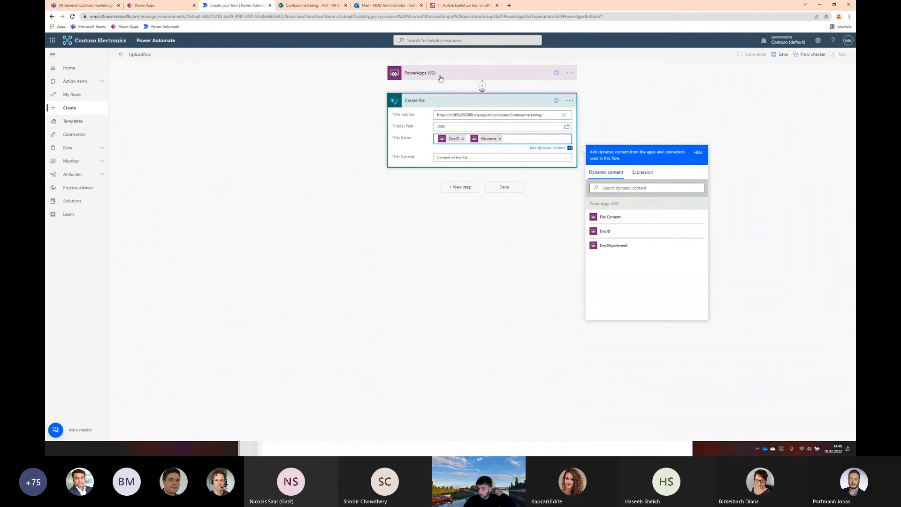
Set the Create file action's File Content to the trigger's File Content dynamic value
click(460, 156)
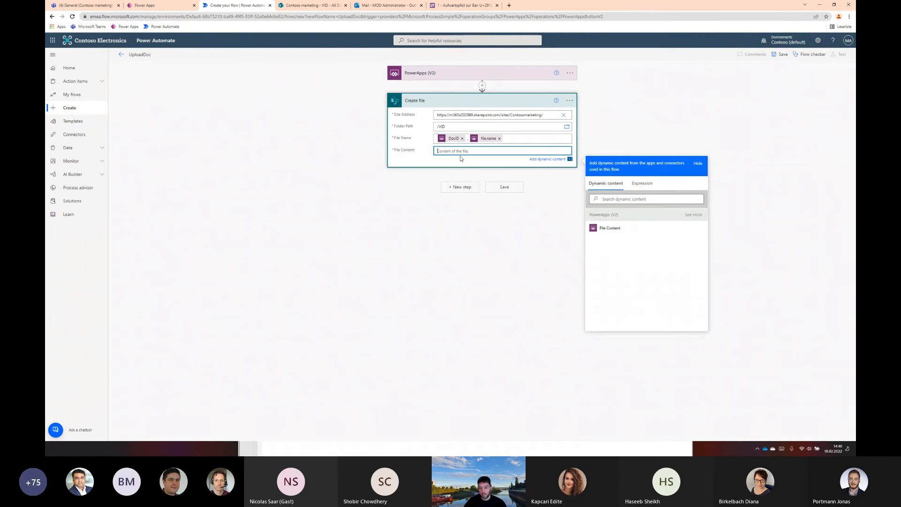
click(610, 229)
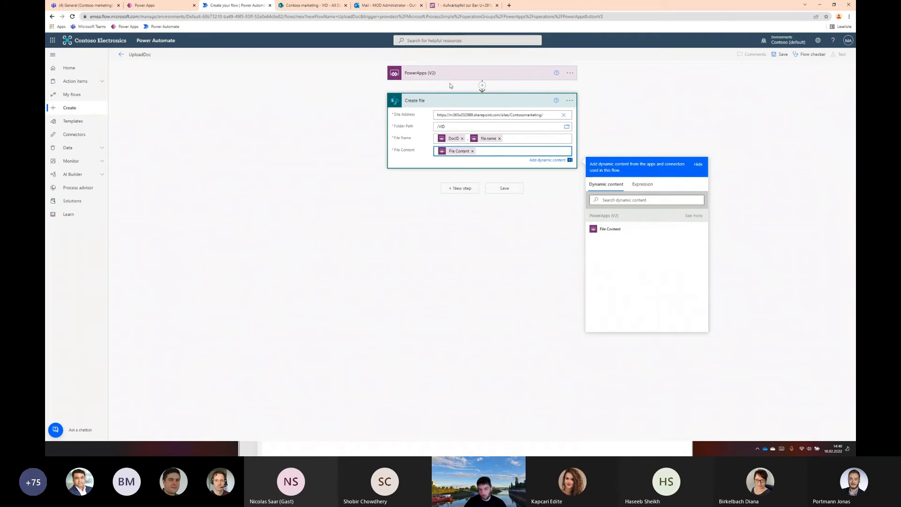
click(343, 105)
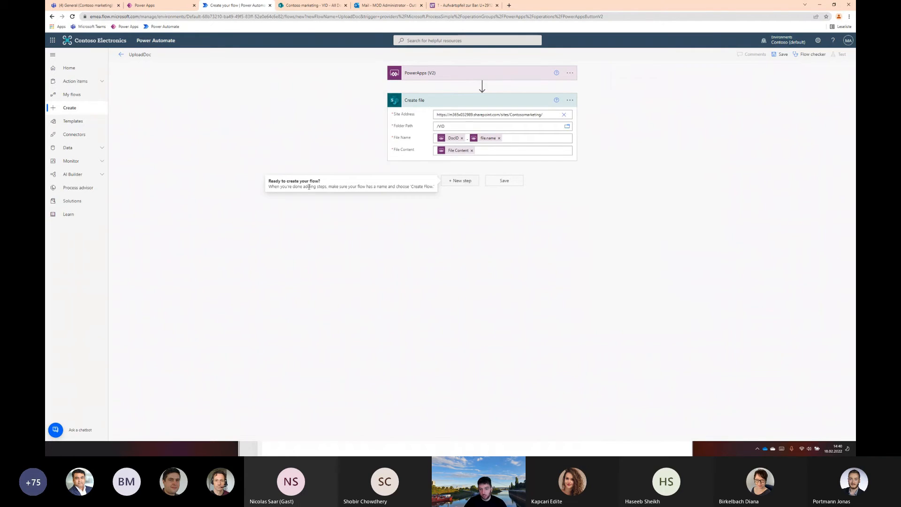
Add a SharePoint "Update file properties" action after Create file by searching for "update file pro"
click(466, 182)
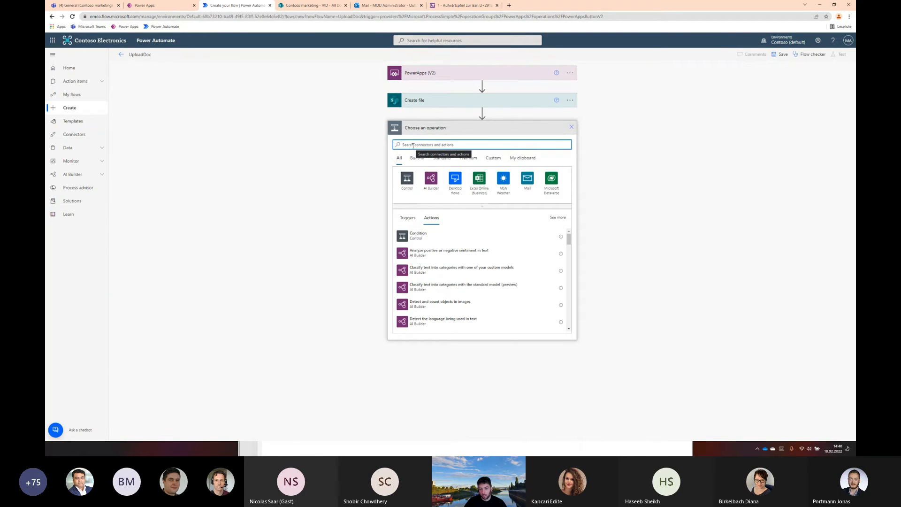
text(update file pro)
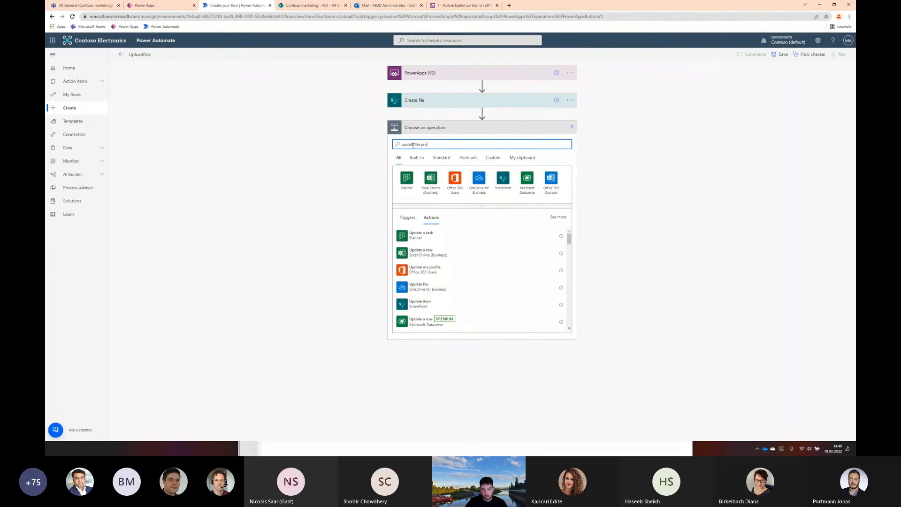
click(447, 237)
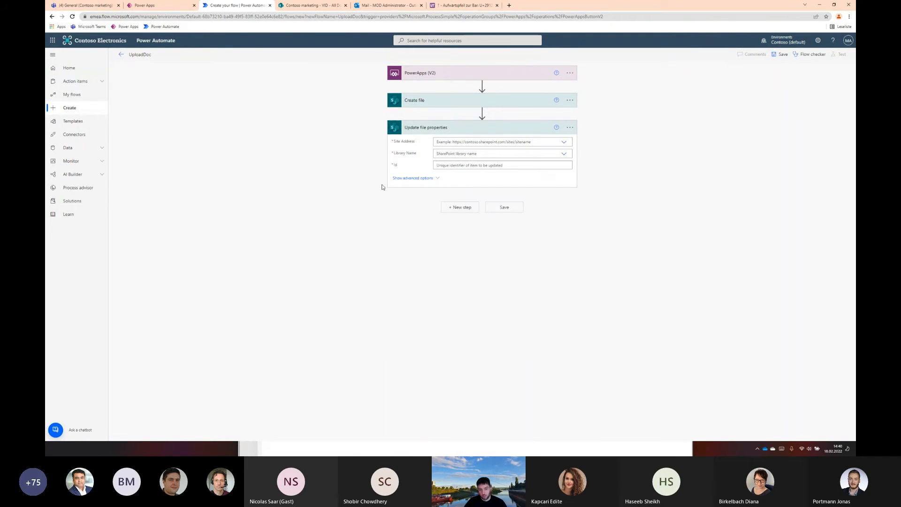
Set the Update file properties action's Site Address to a custom value, the Contoso marketing site URL from the clipboard history
click(565, 142)
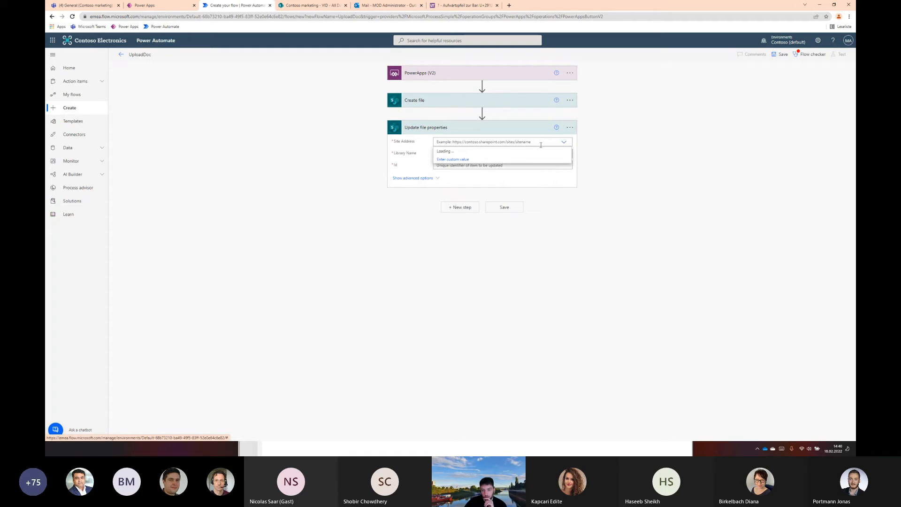
click(466, 161)
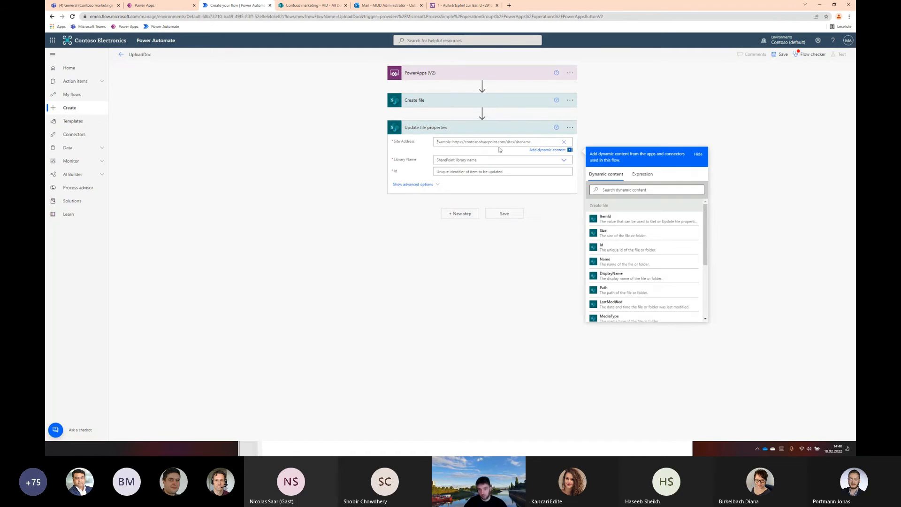
key(ctrl+v)
key(ctrl+a)
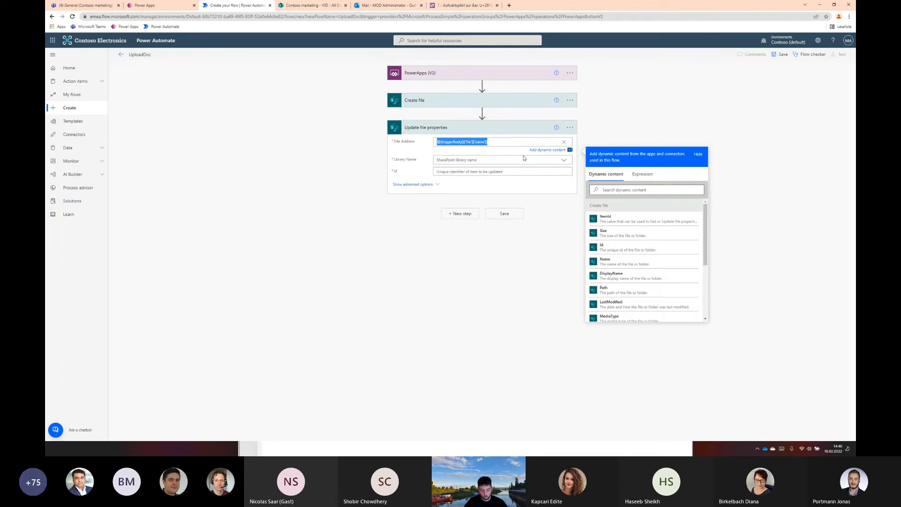
key(super+v)
key(Down)
key(Return)
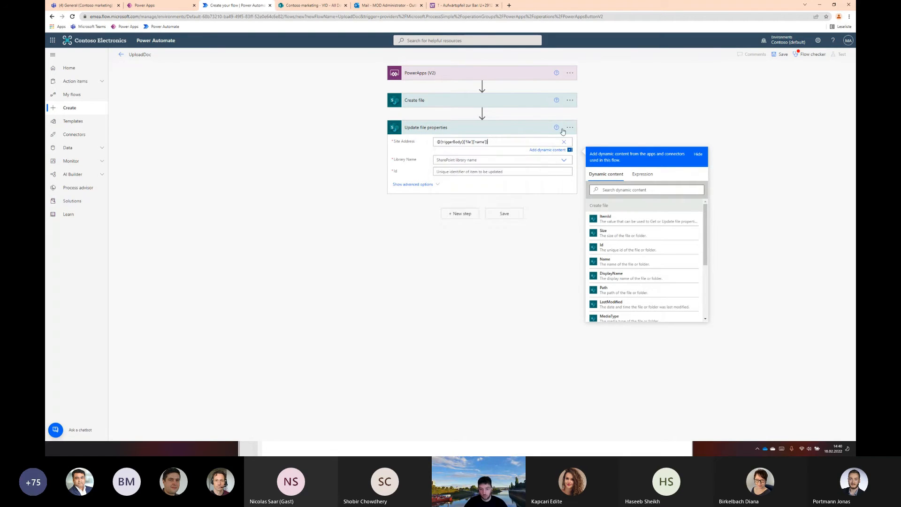
Set the Update file properties action's Library Name to VID and its Id to the ItemId from Create file
click(524, 158)
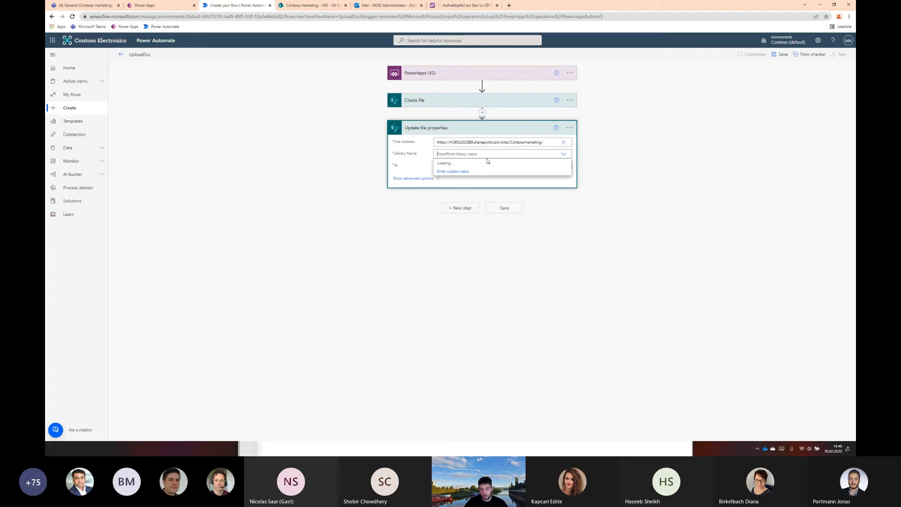
click(564, 155)
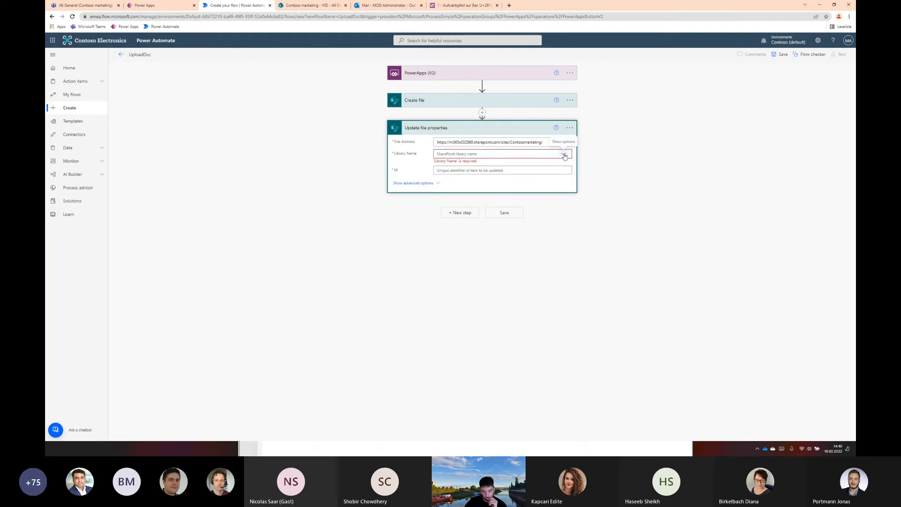
click(565, 155)
click(463, 172)
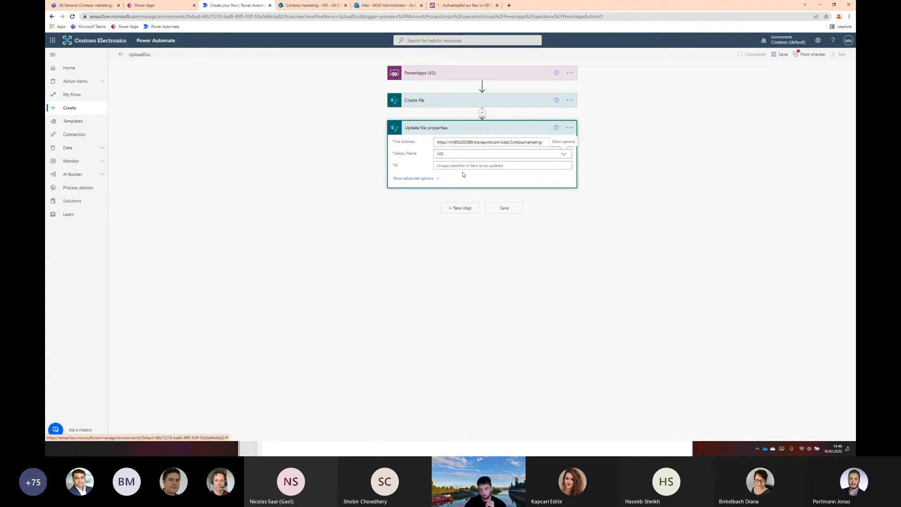
click(479, 167)
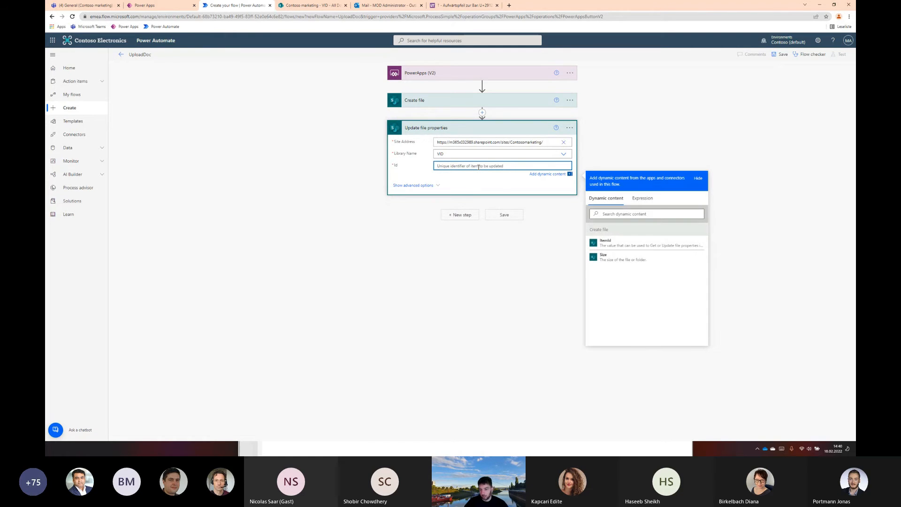
click(614, 243)
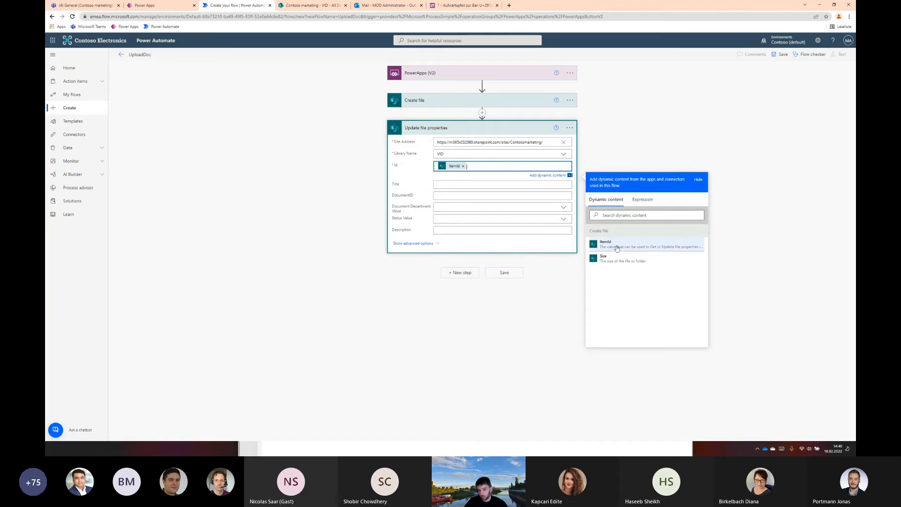
Check the VID library's columns in SharePoint, and set the DocumentID property to the trigger's DocID value
click(445, 185)
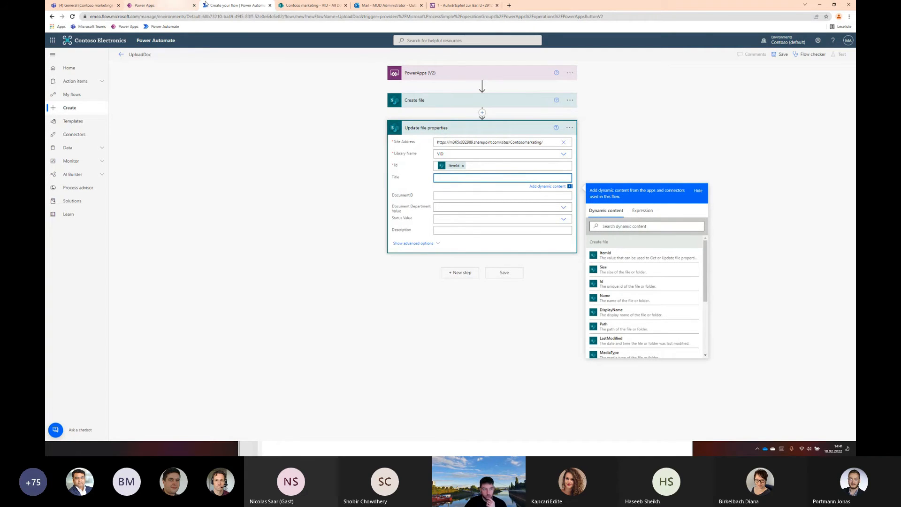
click(291, 5)
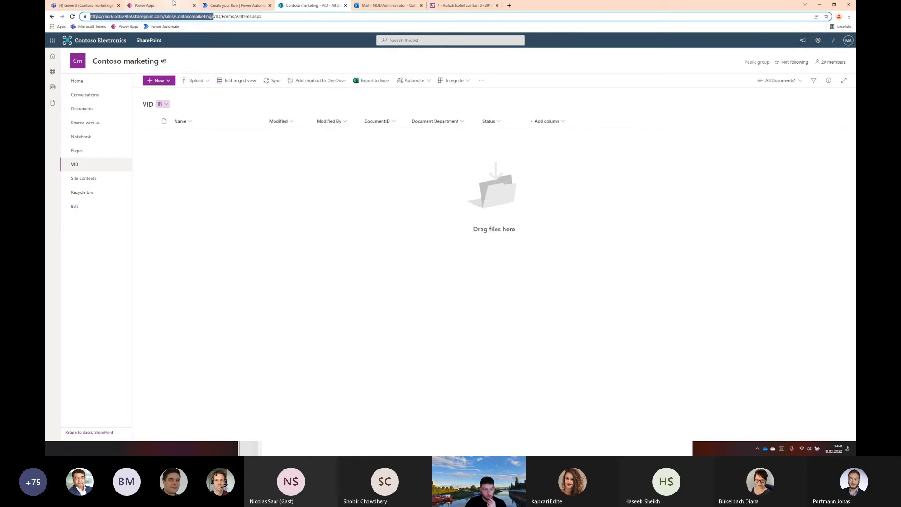
click(170, 5)
click(239, 6)
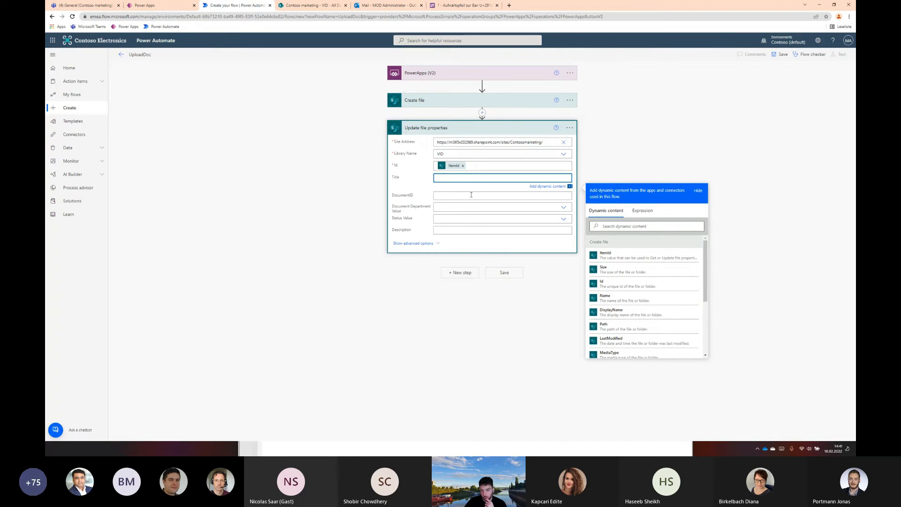
click(456, 194)
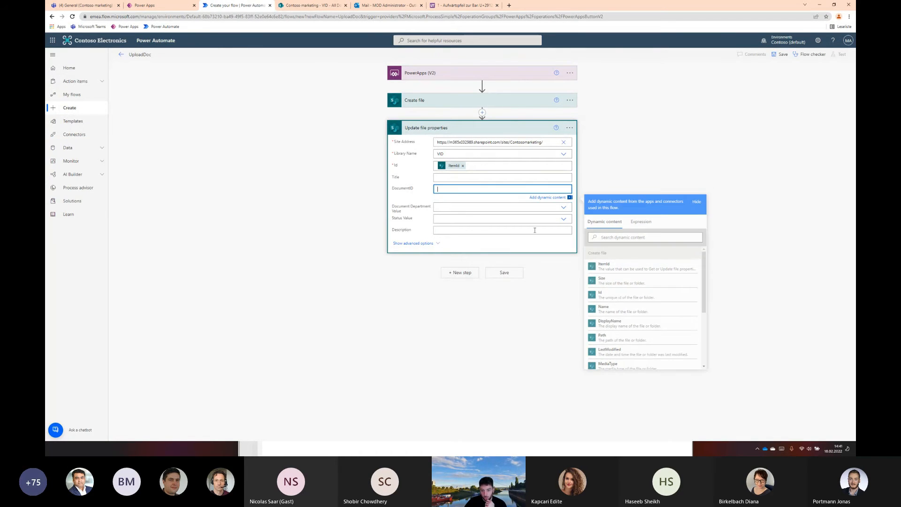
click(623, 237)
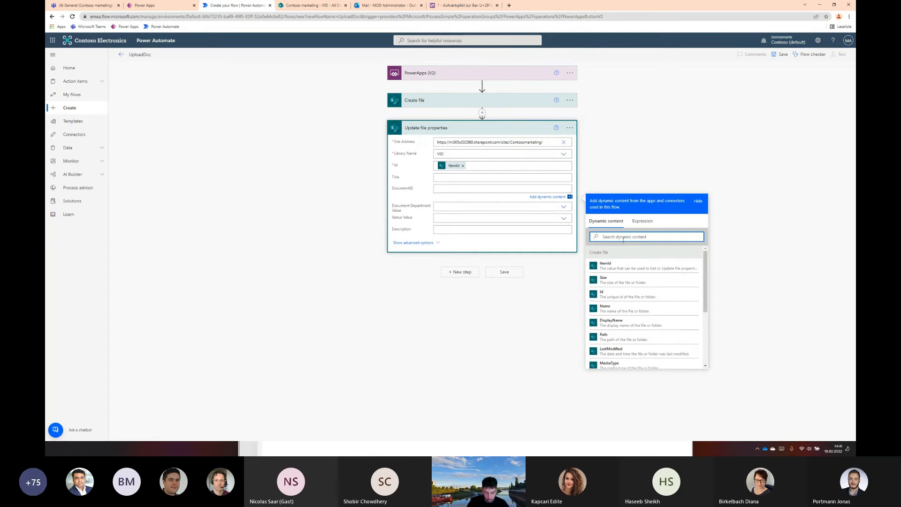
text(docu)
key(BackSpace)
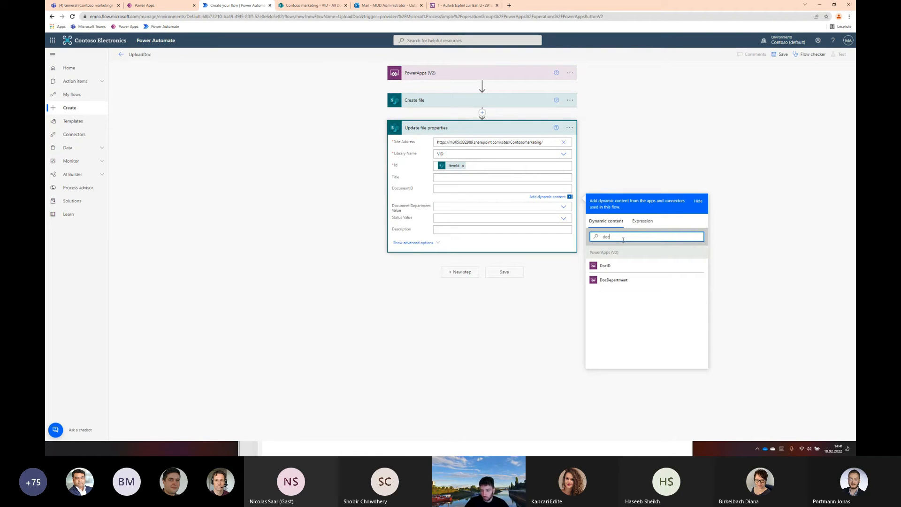
click(610, 266)
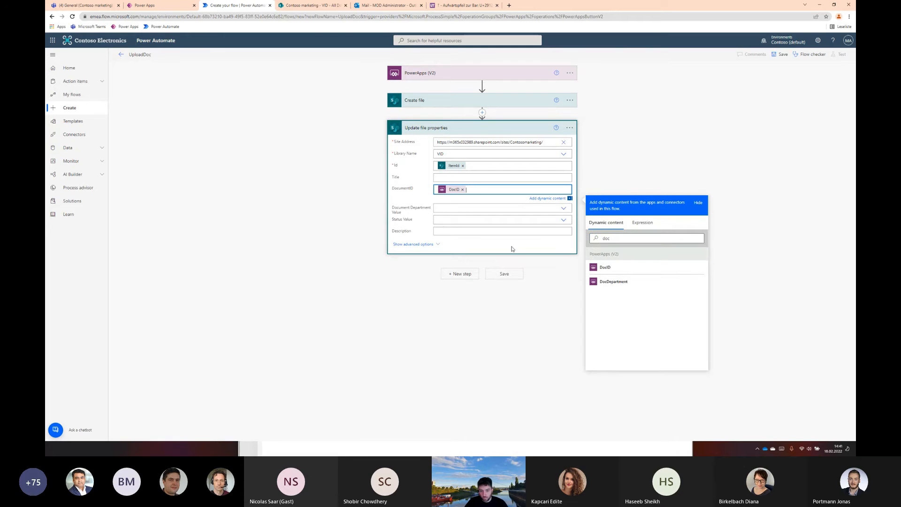
Set the Document Department Value to a custom value, the trigger's DocDepartment, by searching the dynamic content for "doc"
click(448, 206)
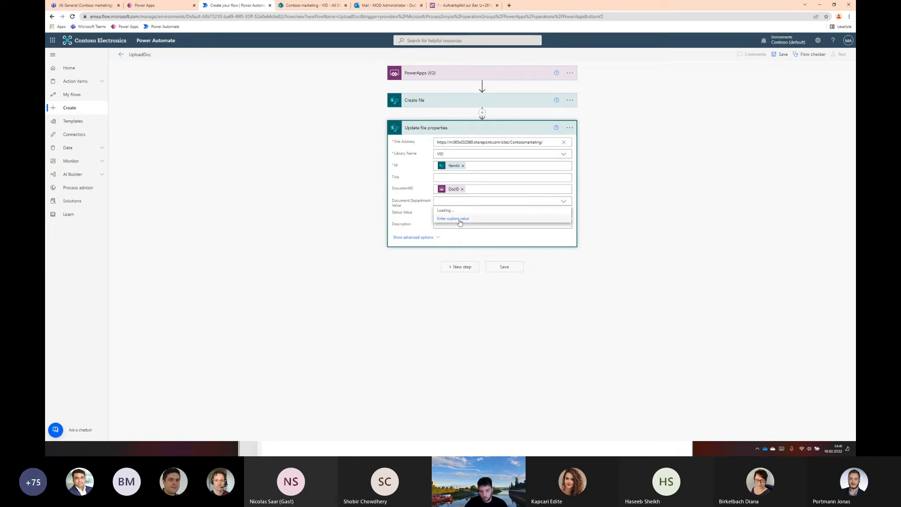
click(462, 224)
click(617, 249)
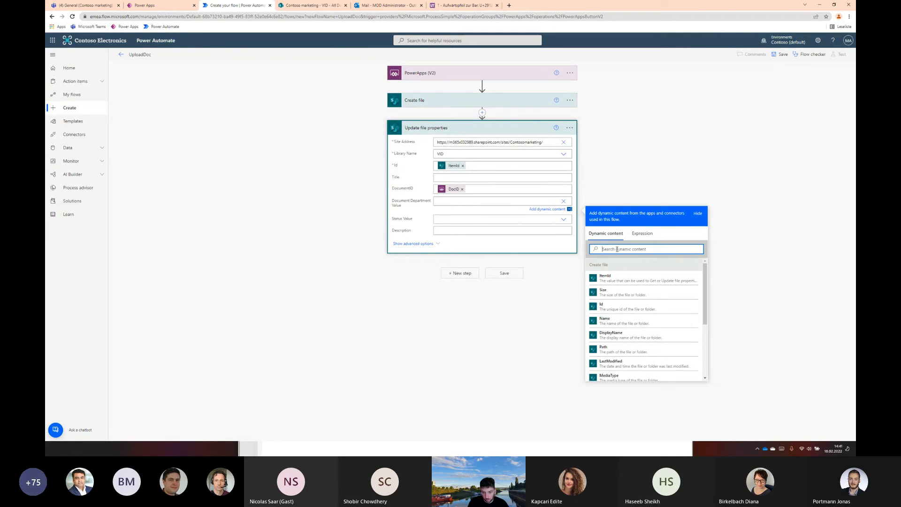
text(doc)
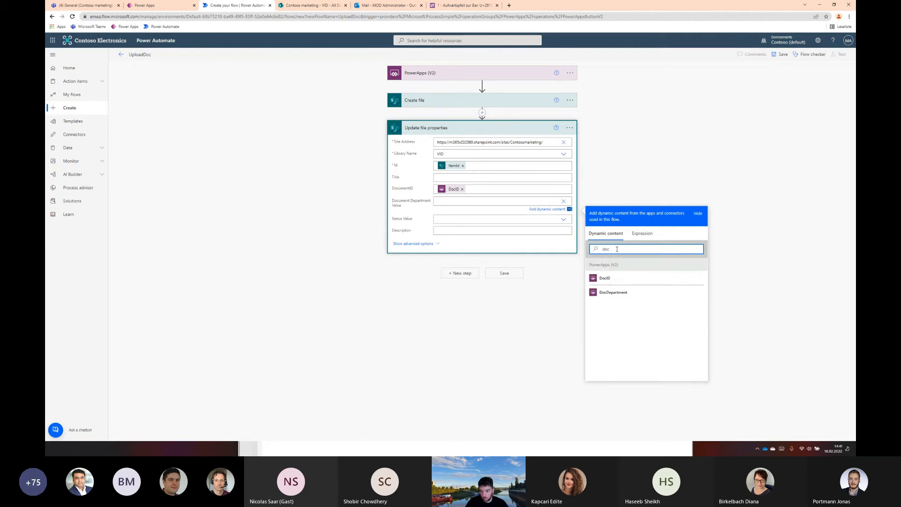
click(620, 292)
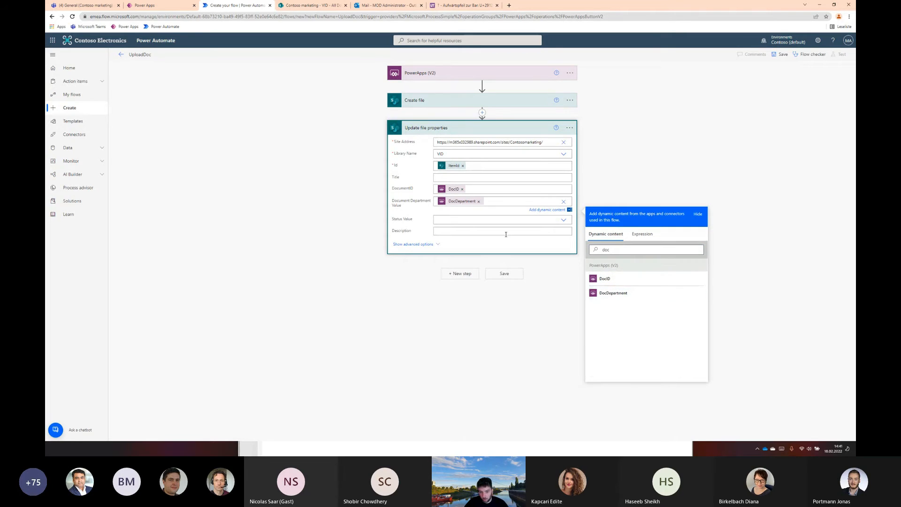
Set the Update file properties action's Status Value to Pending and save the flow
click(465, 219)
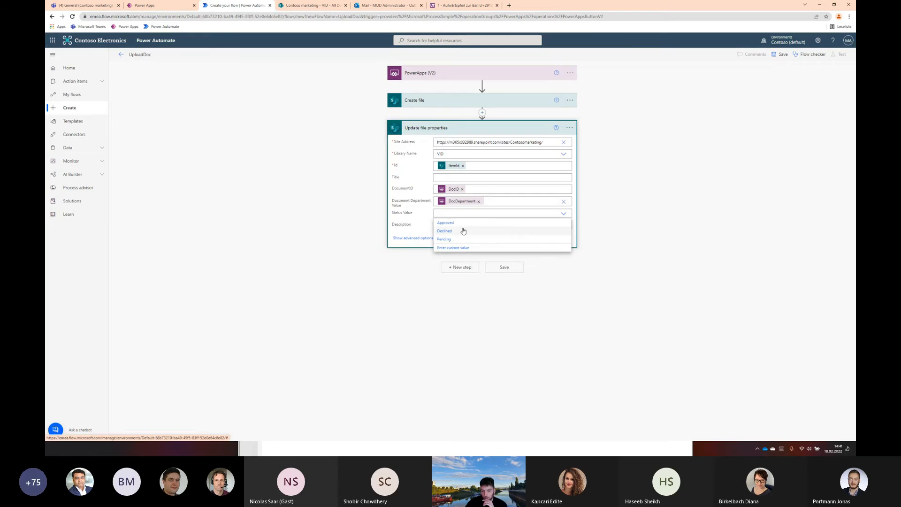
click(448, 239)
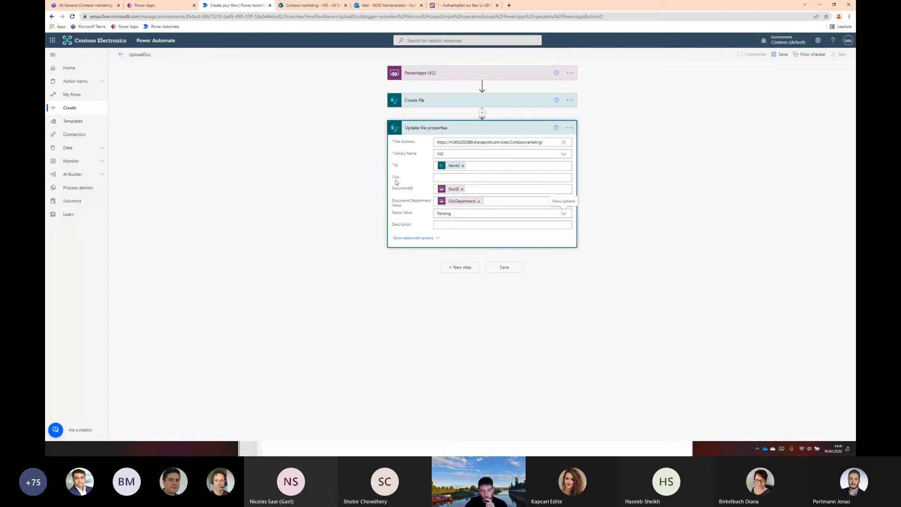
click(505, 268)
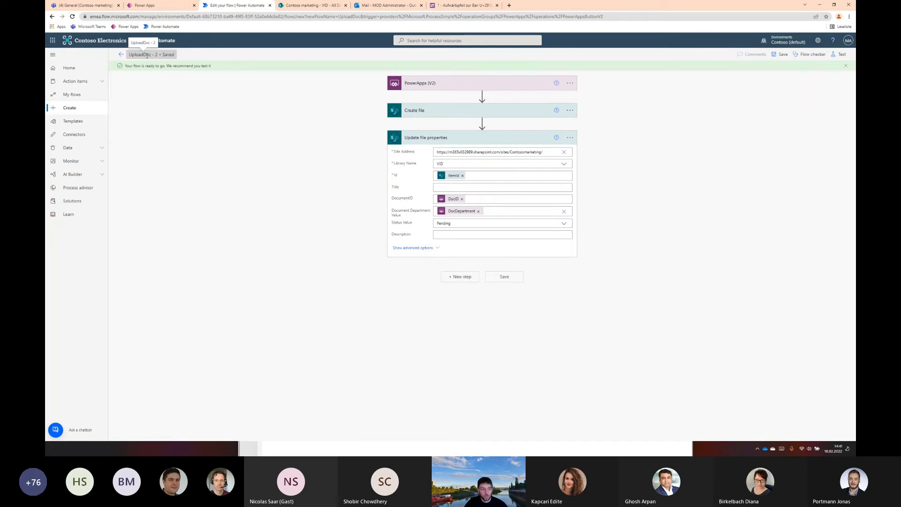
Switch to the MetadataApp in Power Apps and attach the UploadDoc - 2 flow to the Upload button
click(160, 8)
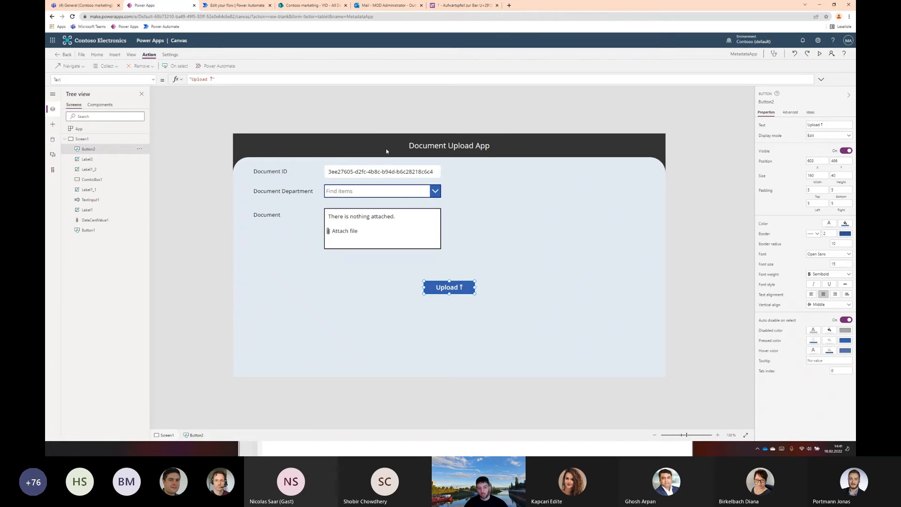
click(470, 265)
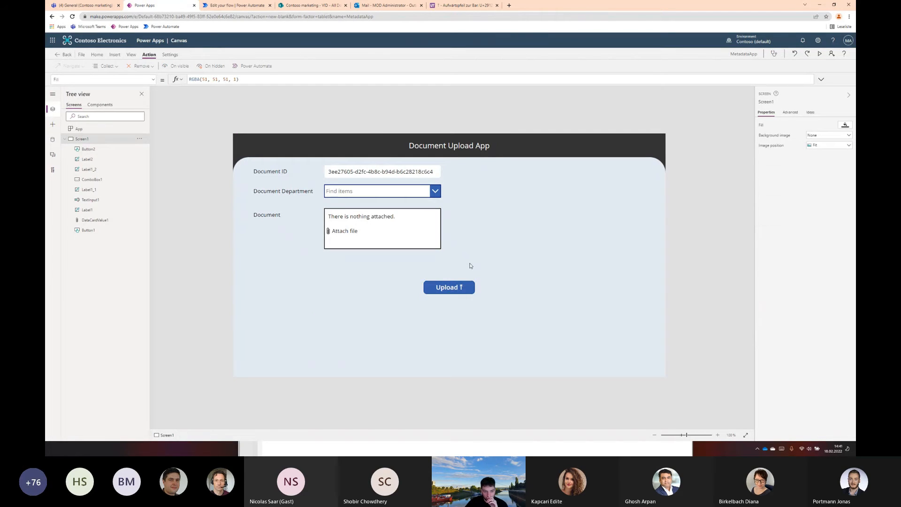
click(460, 289)
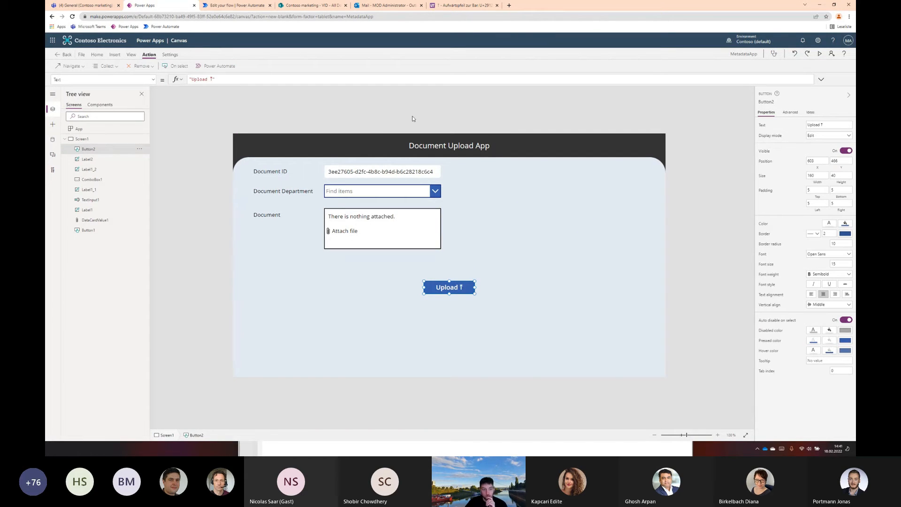
click(219, 67)
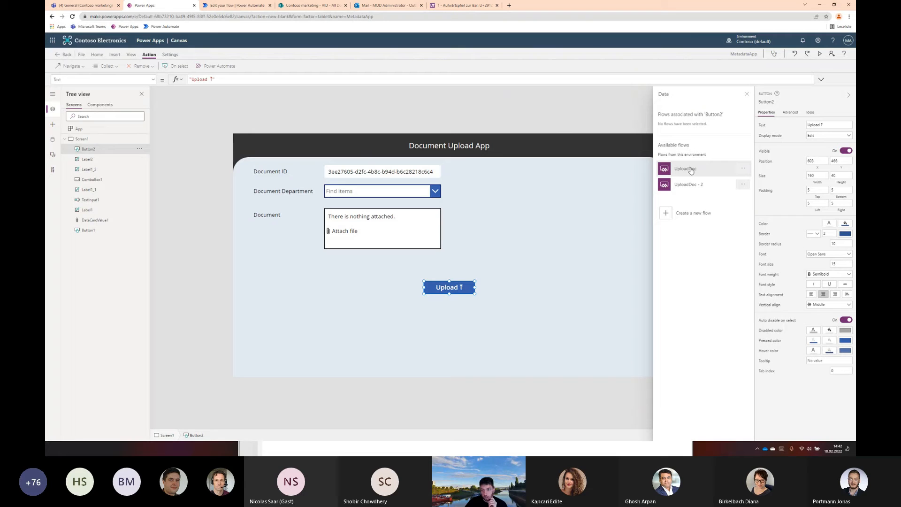
click(247, 5)
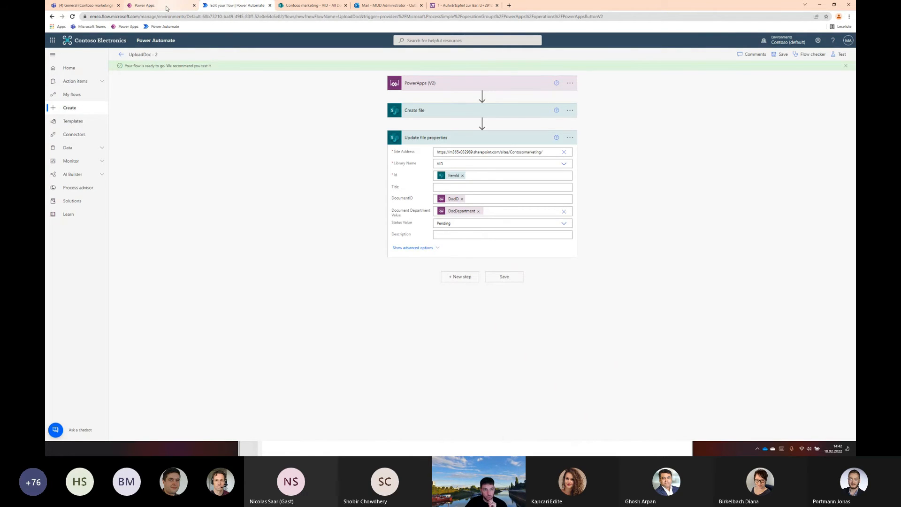
click(155, 5)
click(692, 184)
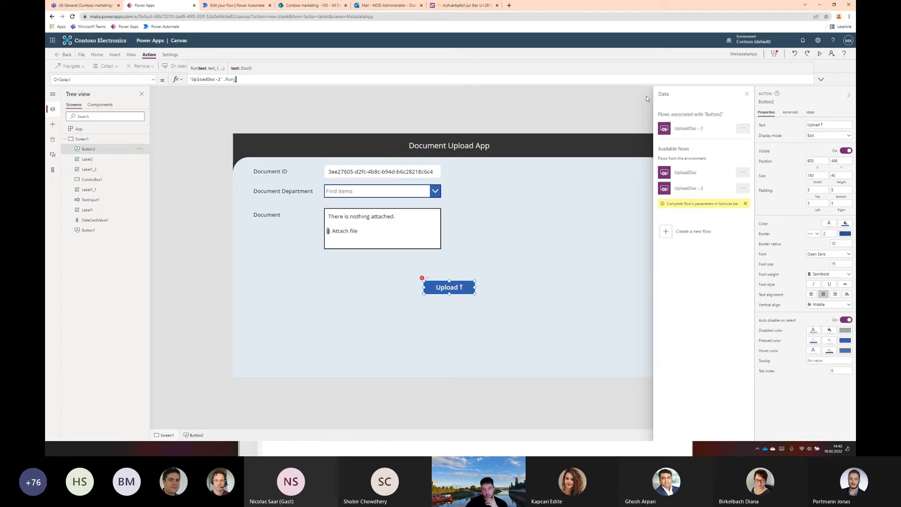
Pass the Document ID input, TextInput1.Text, as the first argument of the flow's Run call in the Upload button's OnSelect formula
drag(253, 79, 191, 79)
click(204, 79)
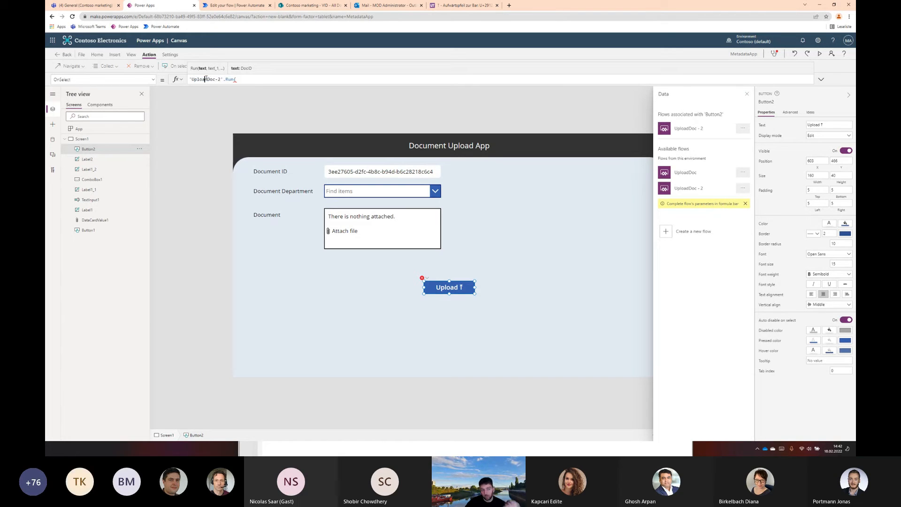
click(236, 79)
click(343, 170)
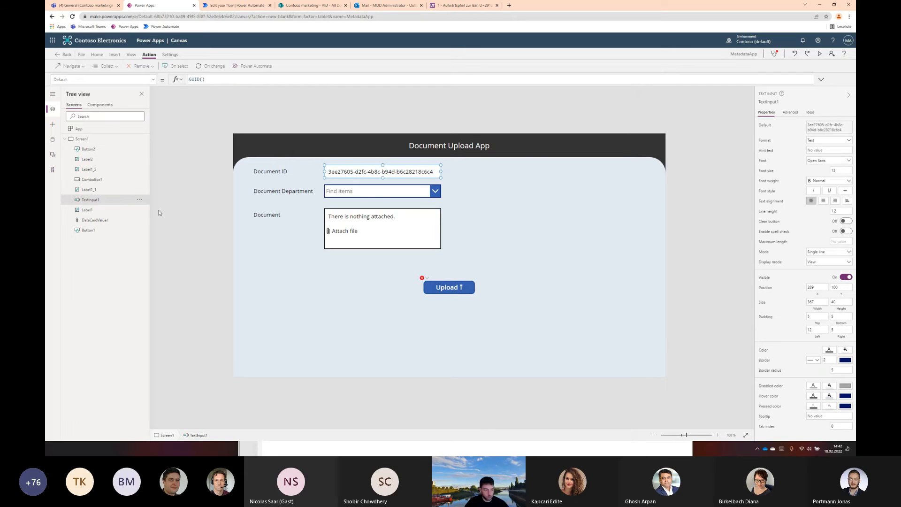
double_click(97, 200)
key(ctrl+c)
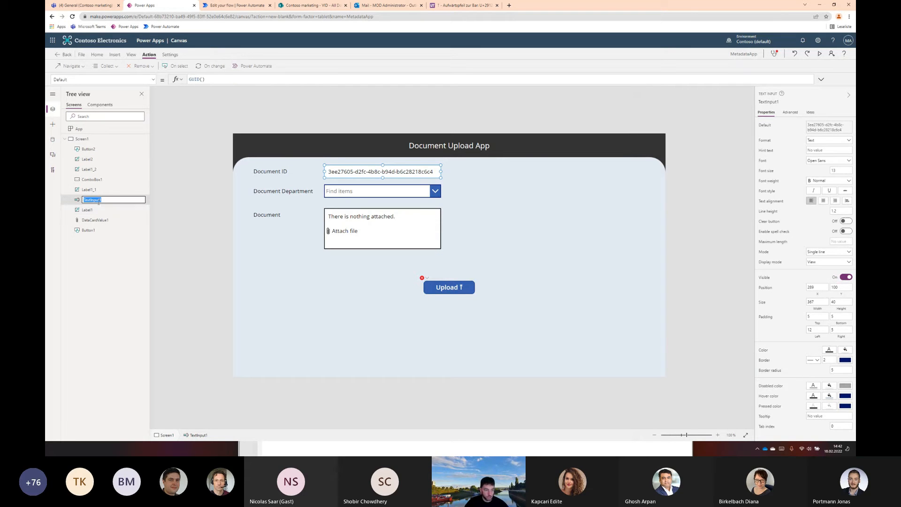
click(445, 293)
click(250, 82)
key(ctrl+v)
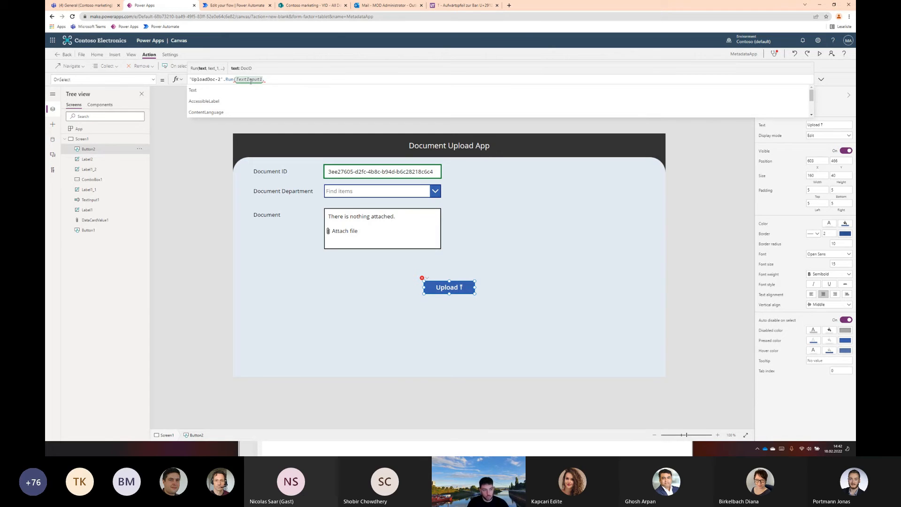
text(Text,)
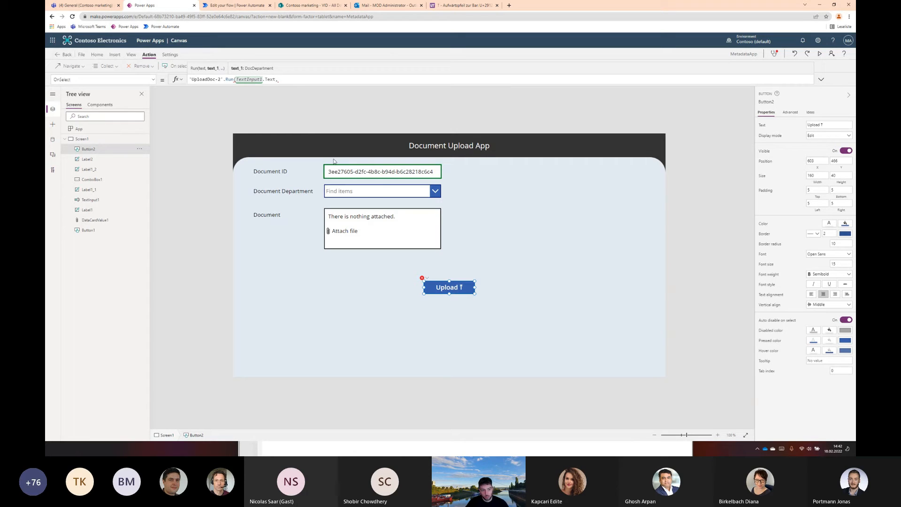
Disable multiple selection on the Document Department combo box and pass ComboBox1.Selected.Value as the Run call's second argument, followed by a comma
click(358, 197)
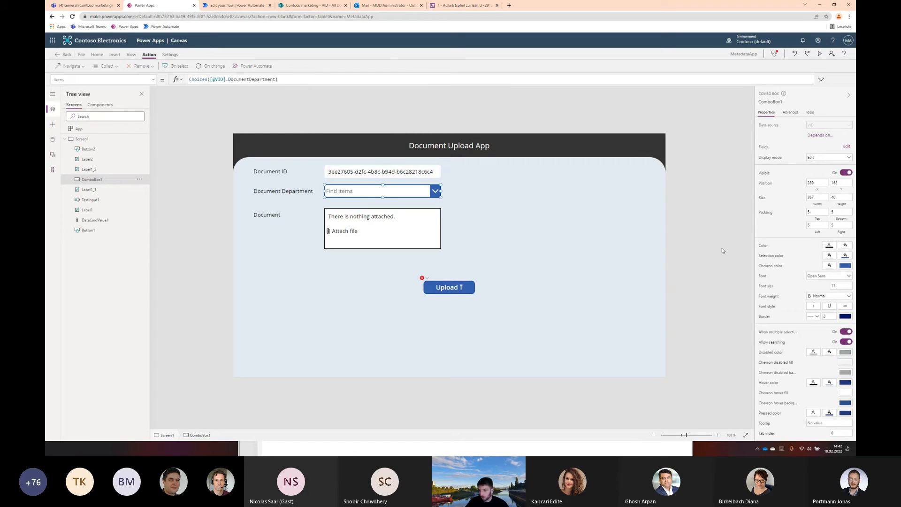
click(846, 332)
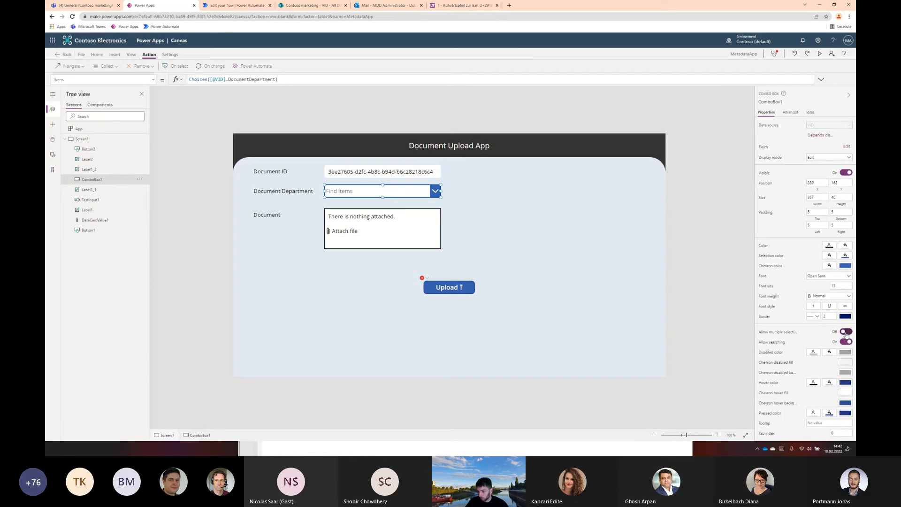
double_click(108, 180)
key(ctrl+c)
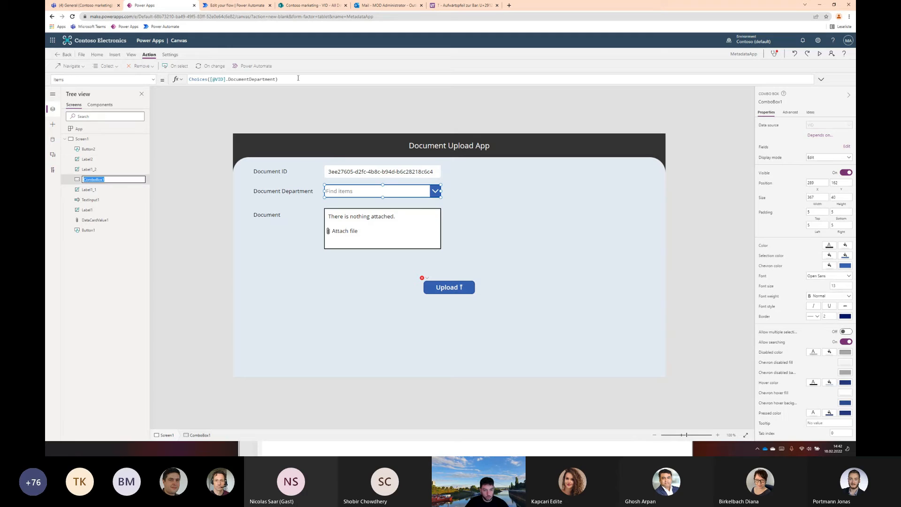
click(461, 290)
click(292, 79)
key(ctrl+v)
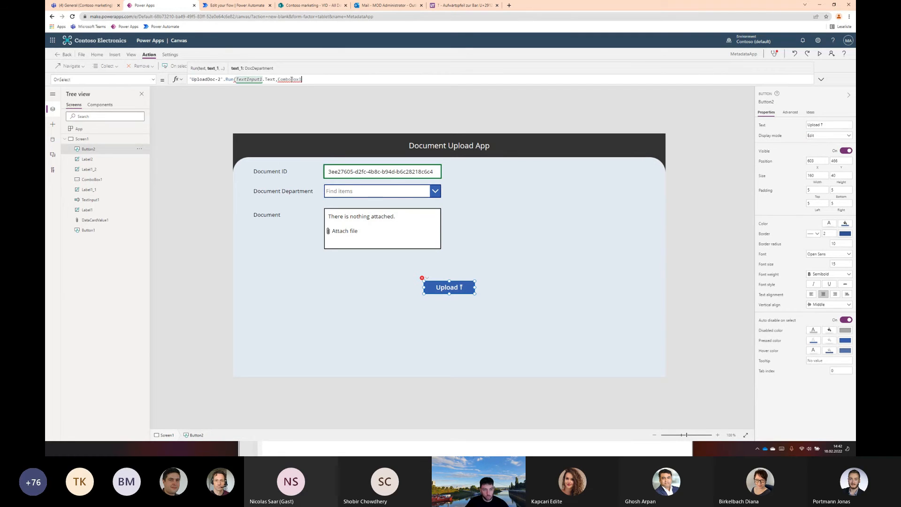
text(.s)
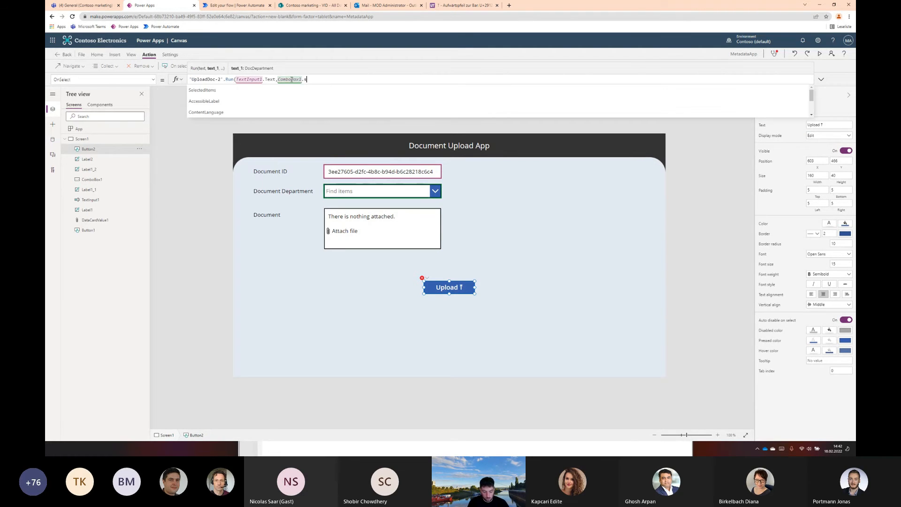
text(elected)
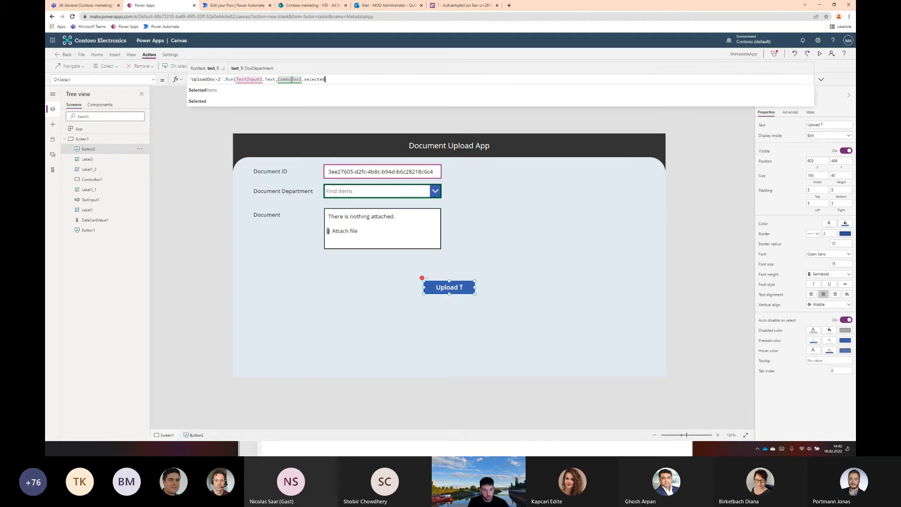
key(Return)
text(.)
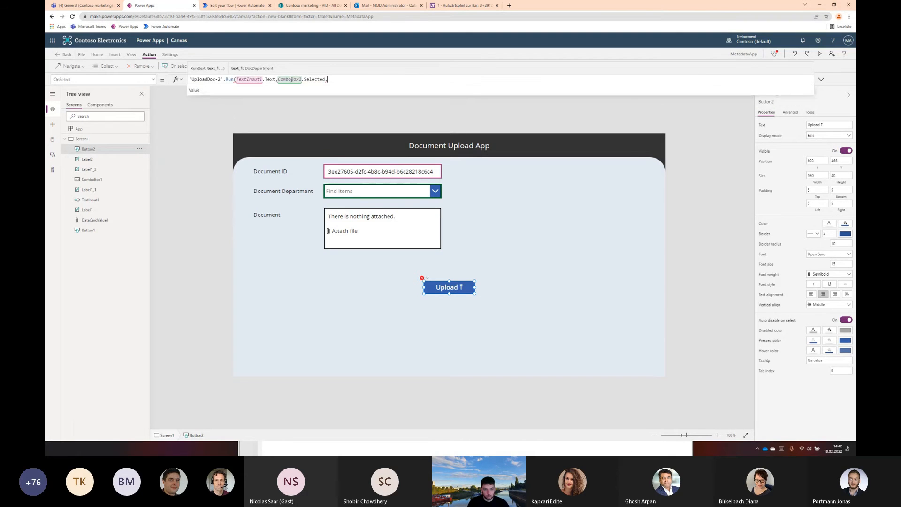
key(Return)
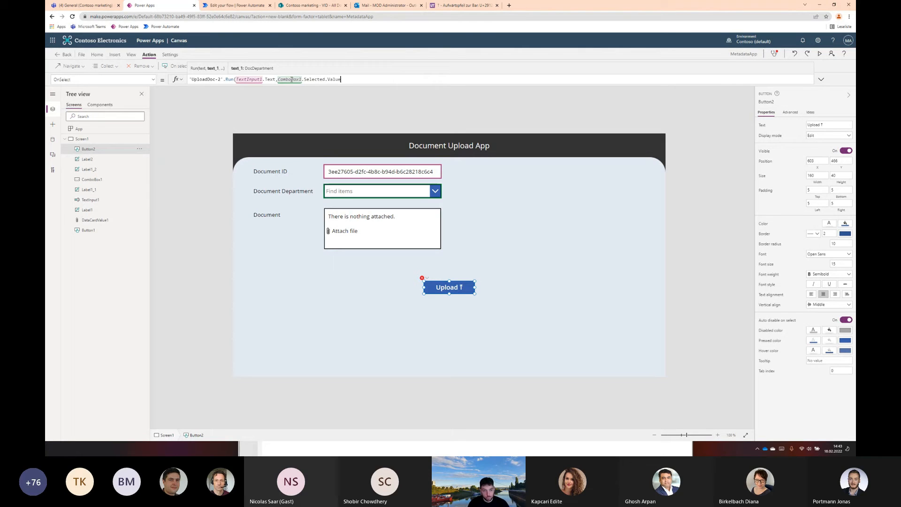
text(,)
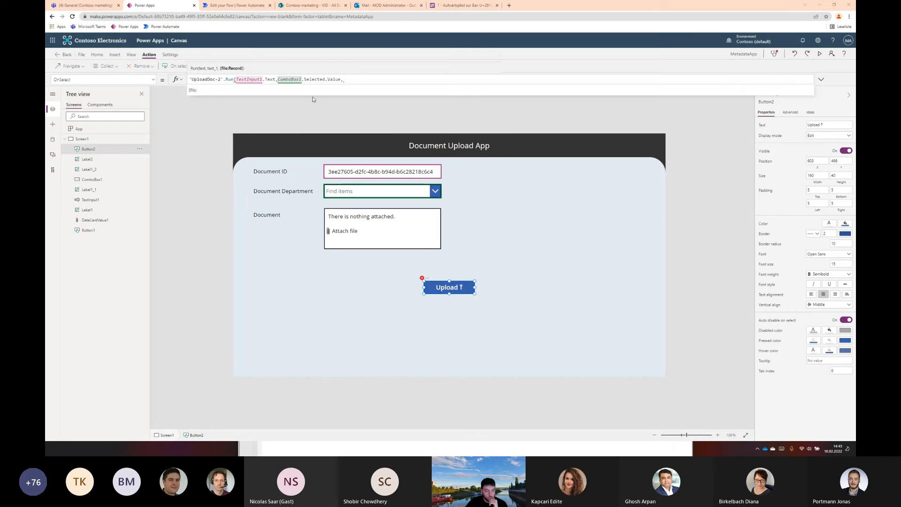
click(341, 82)
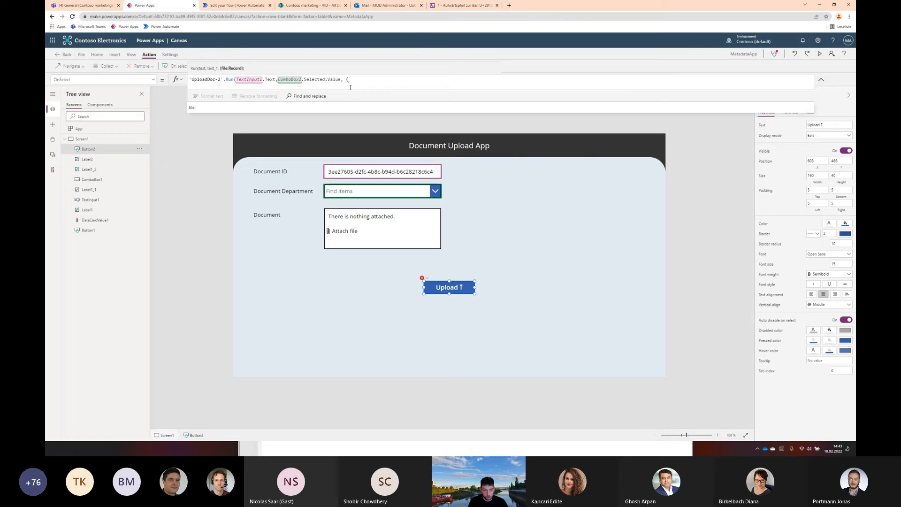
Add a file record as the Run call's third argument, with contentBytes set to DataCardValue1.Attachments
text(file)
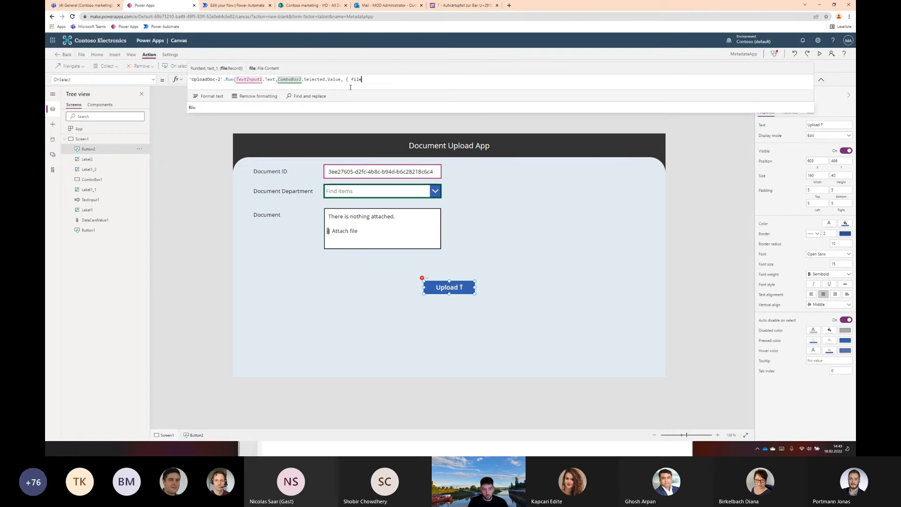
text(:)
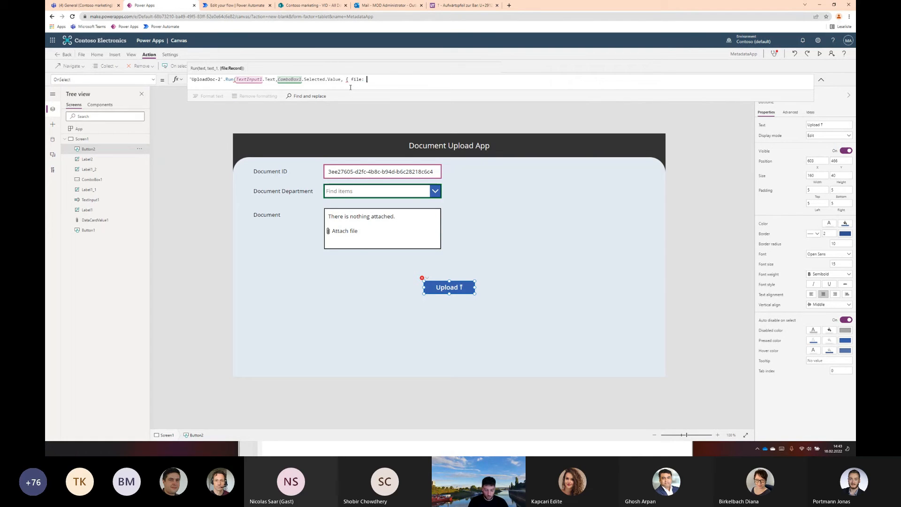
text( { contentBytes :)
text(dataCardValue1)
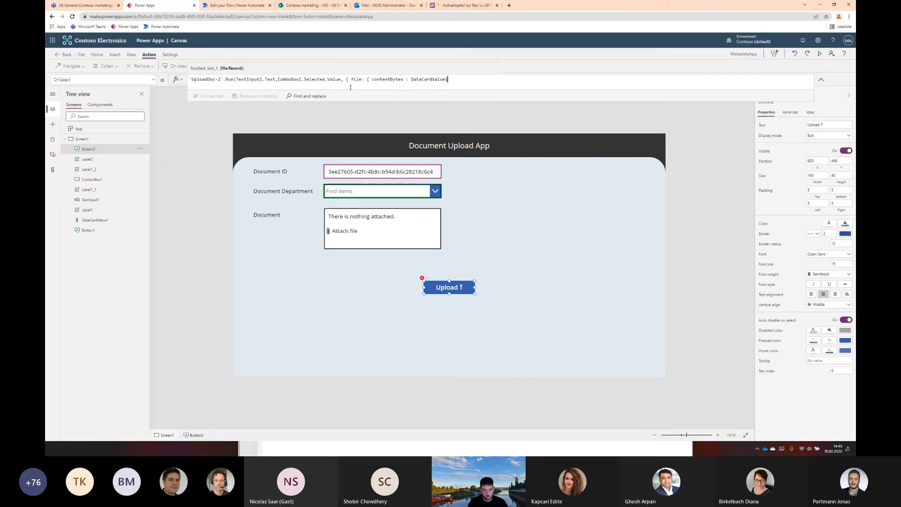
text(.Attachments)
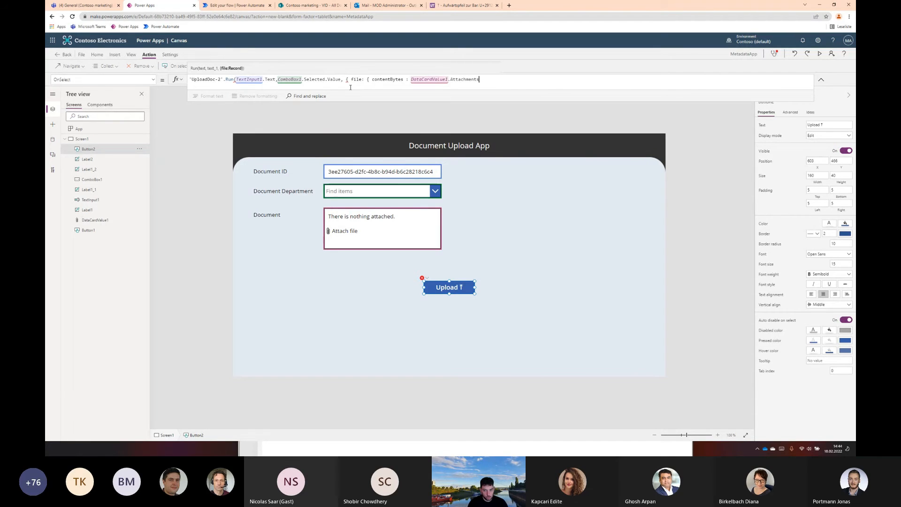
Wrap the contentBytes attachments reference in First() and return its Value, giving First(DataCardValue1.Attachments).Value
key(Left)
key(Left)
key(Left)
key(Left)
key(Left)
key(Left)
key(Left)
key(Left)
key(Left)
key(Left)
key(Left)
key(Left)
drag(479, 83, 411, 80)
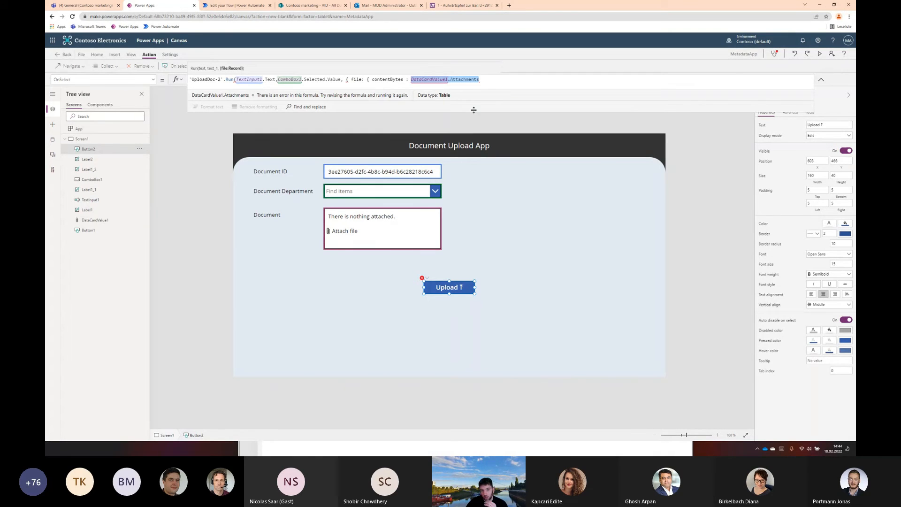
click(486, 80)
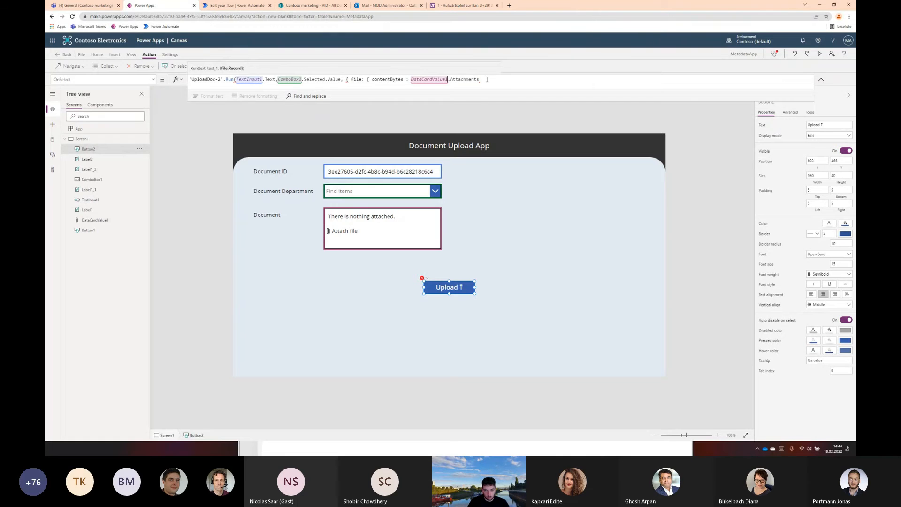
text(First()
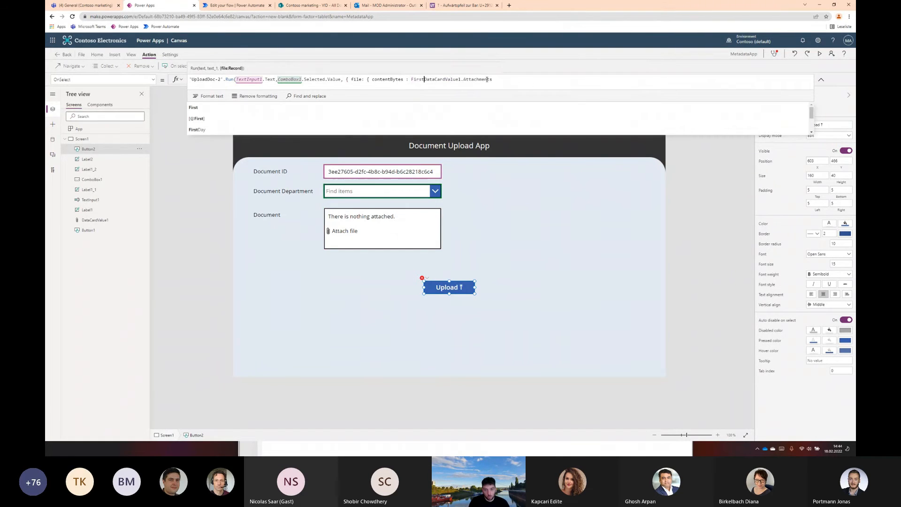
key(End)
text().)
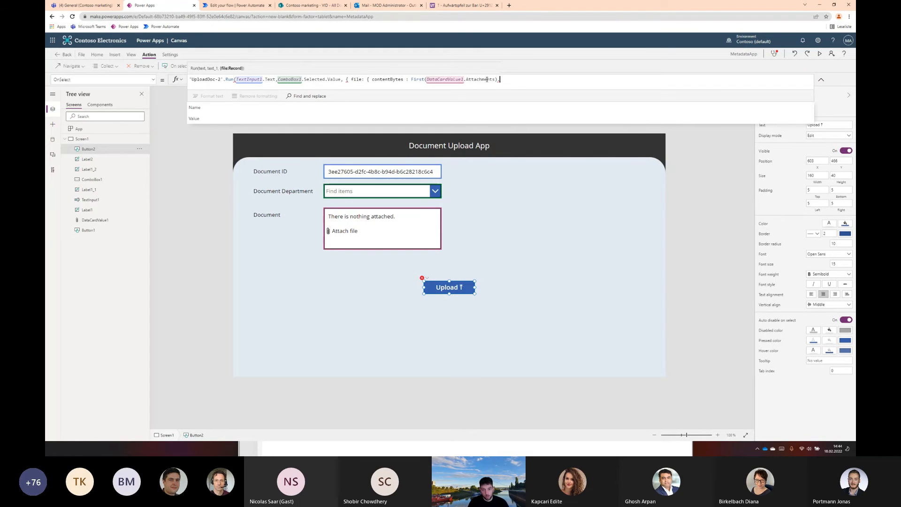
text(Value)
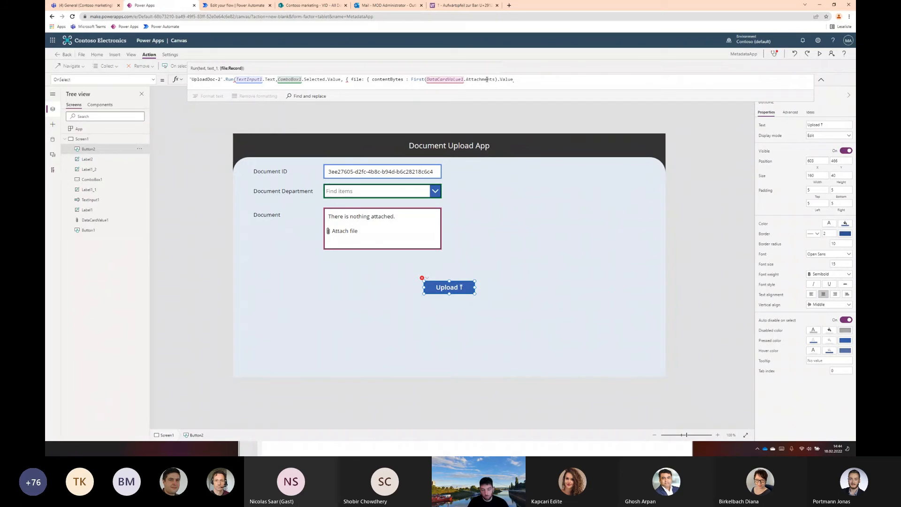
text( , name :)
Add a name field to the file record, set to First(DataCardValue1.Attachments).Name
key(Left)
key(Left)
key(Left)
key(Left)
key(Left)
key(Left)
key(Left)
key(Left)
key(Left)
key(ctrl+shift+Left)
key(ctrl+shift+Left)
key(ctrl+shift+Left)
key(ctrl+shift+Left)
key(ctrl+shift+Left)
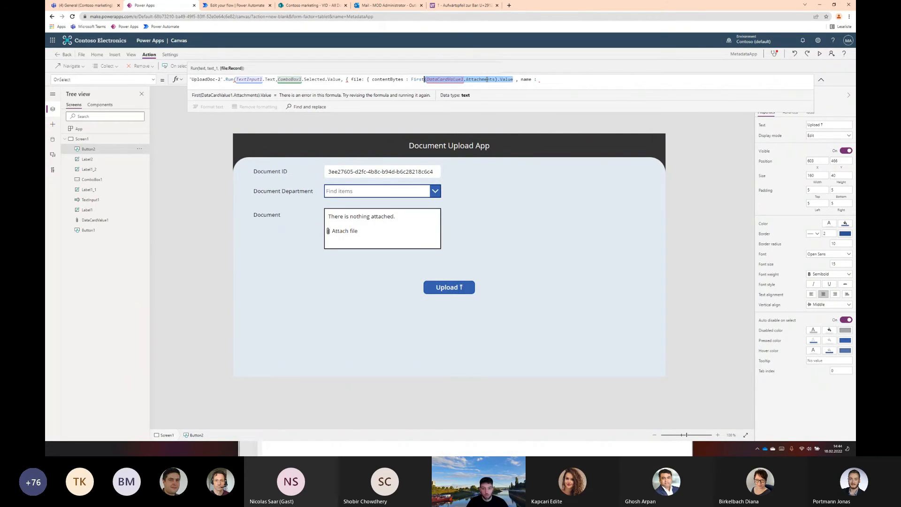
key(ctrl+Right)
key(End)
text(First(DataCardValue1.Attachments).Value)
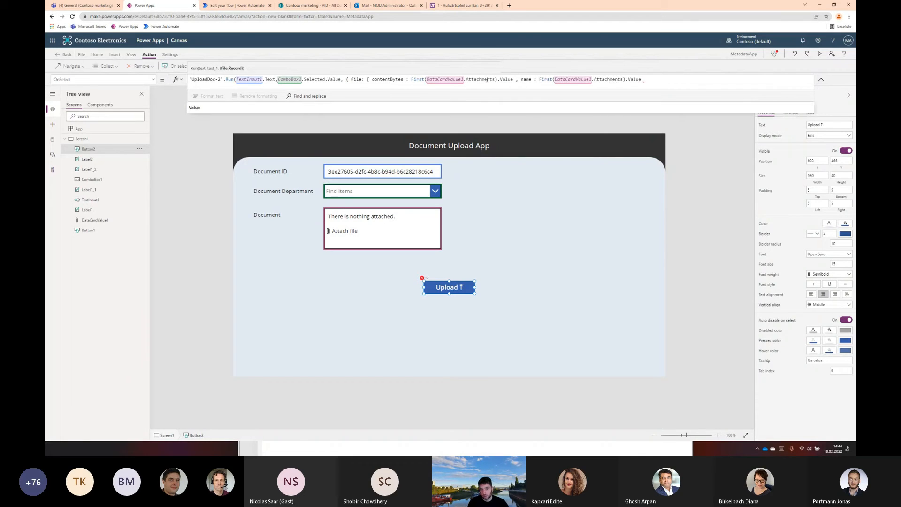
key(ctrl+BackSpace)
text(Name )
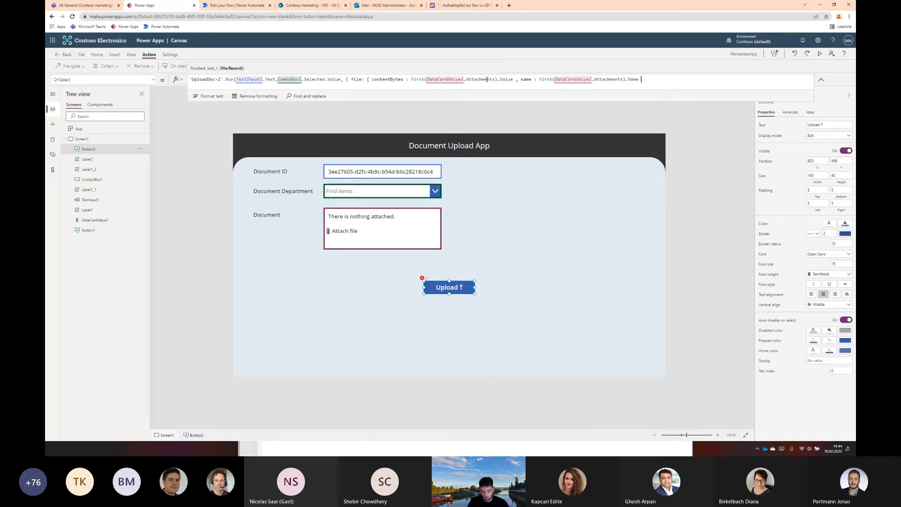
text( }))
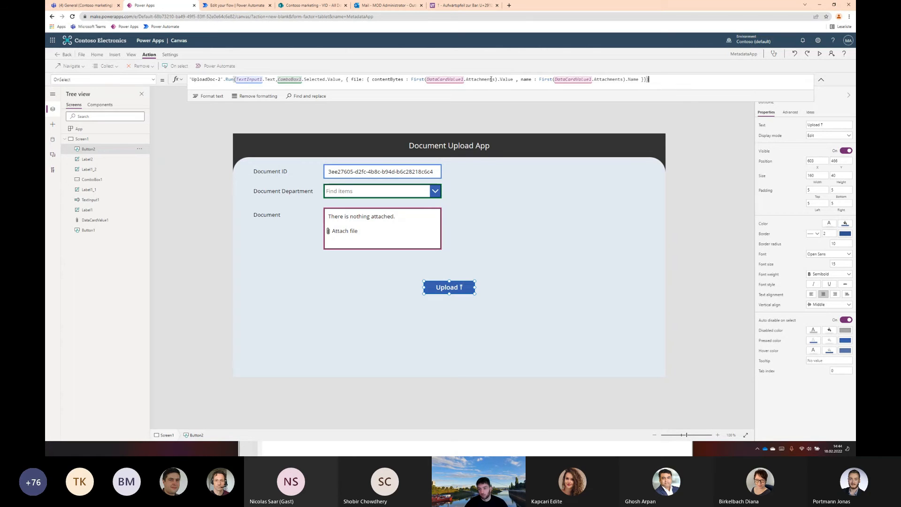
Close the file record and the Run call, format the formula text, and collapse the formula area
click(207, 96)
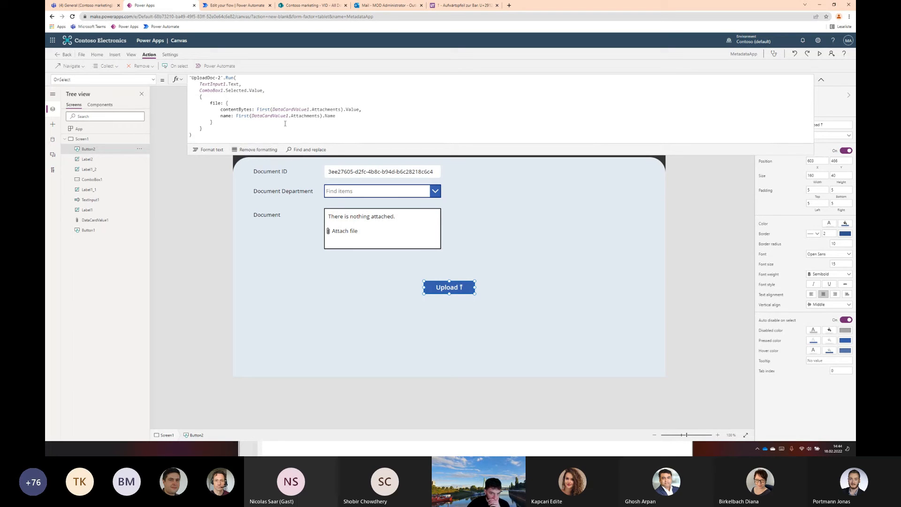
drag(200, 97, 203, 128)
click(238, 116)
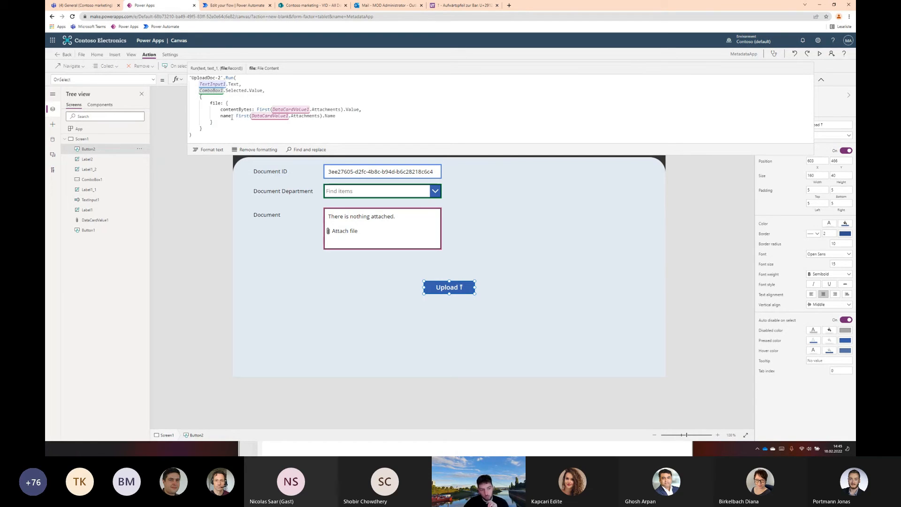
click(821, 79)
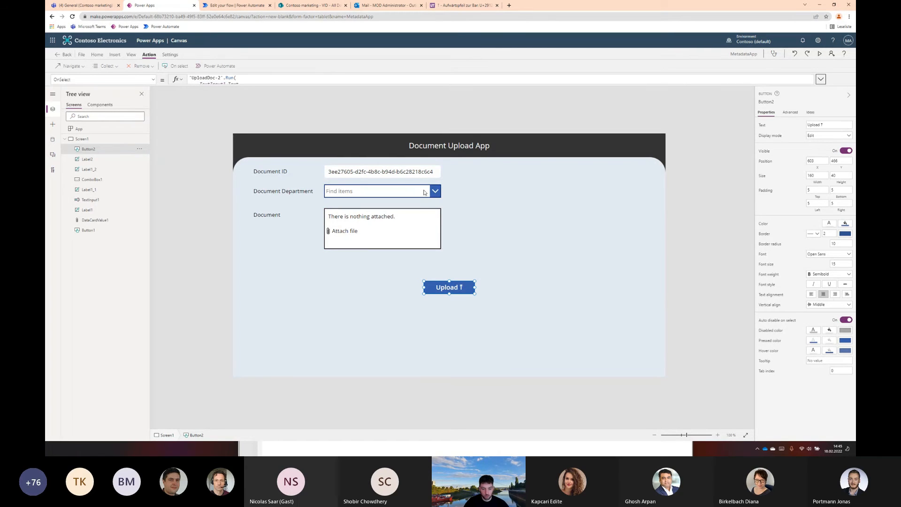
Preview the app, choose Department 1, attach the cq5dam.web.1200.2600.jpeg image, upload it, and leave the preview
key(F5)
click(409, 143)
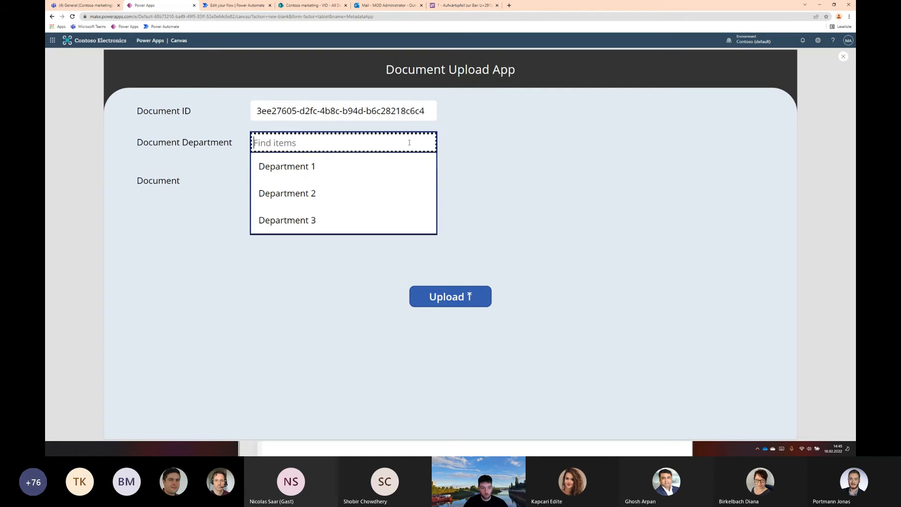
click(309, 166)
click(302, 205)
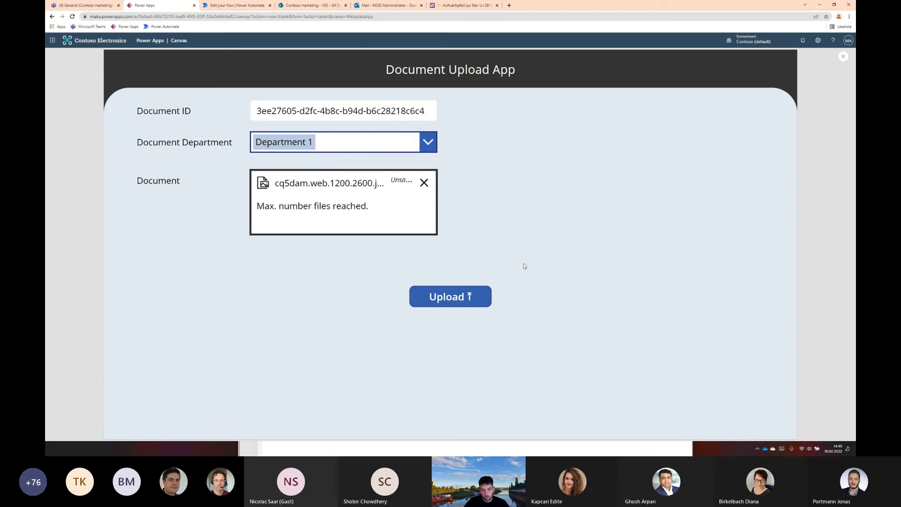
click(457, 299)
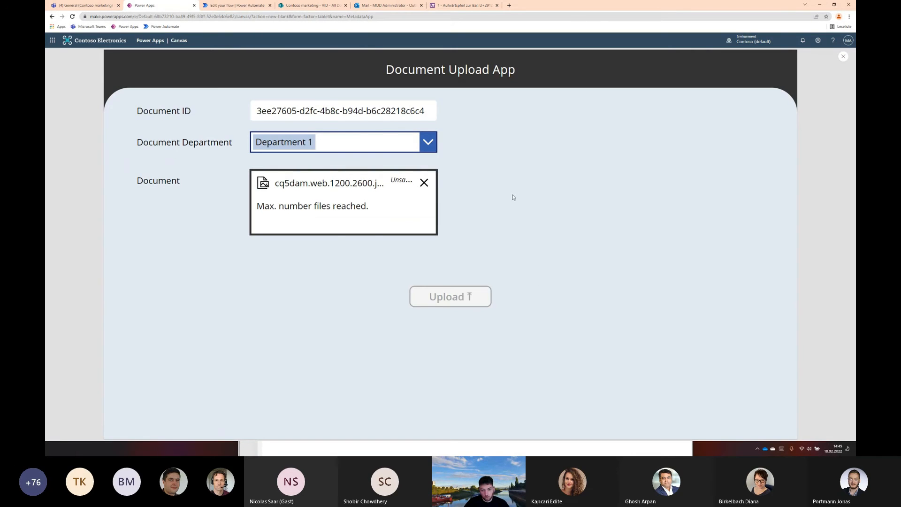
key(Escape)
click(487, 243)
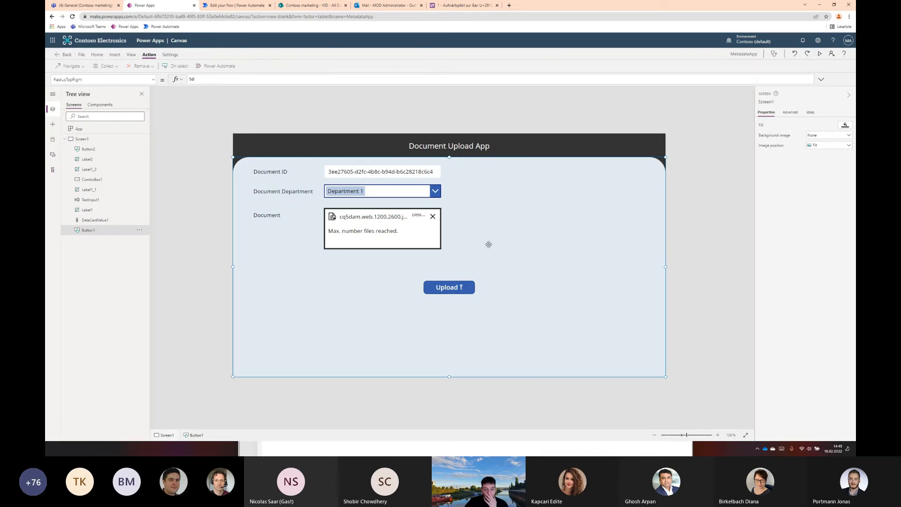
click(669, 215)
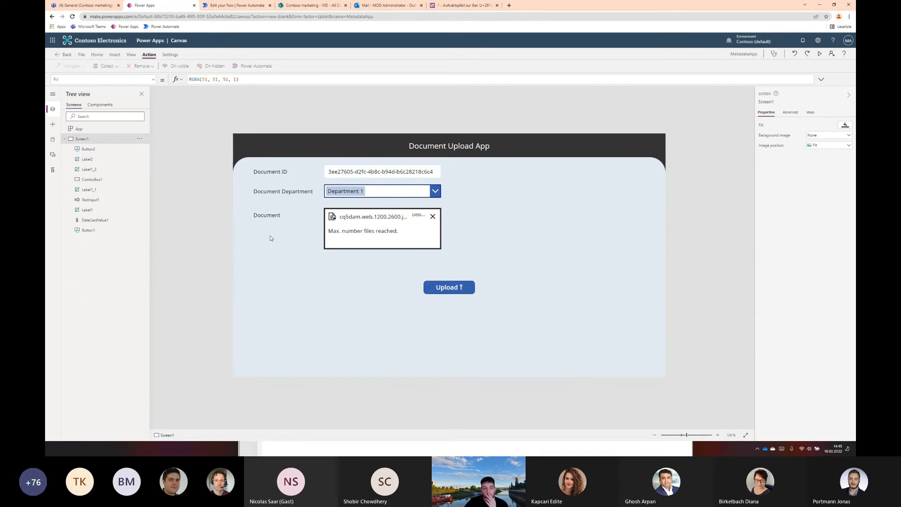
Switch to Power Automate and open the latest run in the UploadDoc - 2 flow's run history
click(238, 6)
click(122, 55)
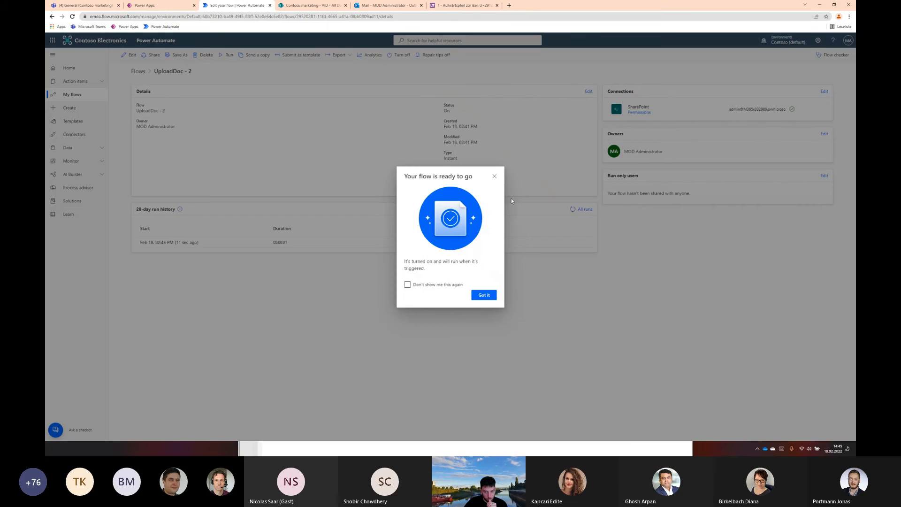
click(512, 199)
click(187, 242)
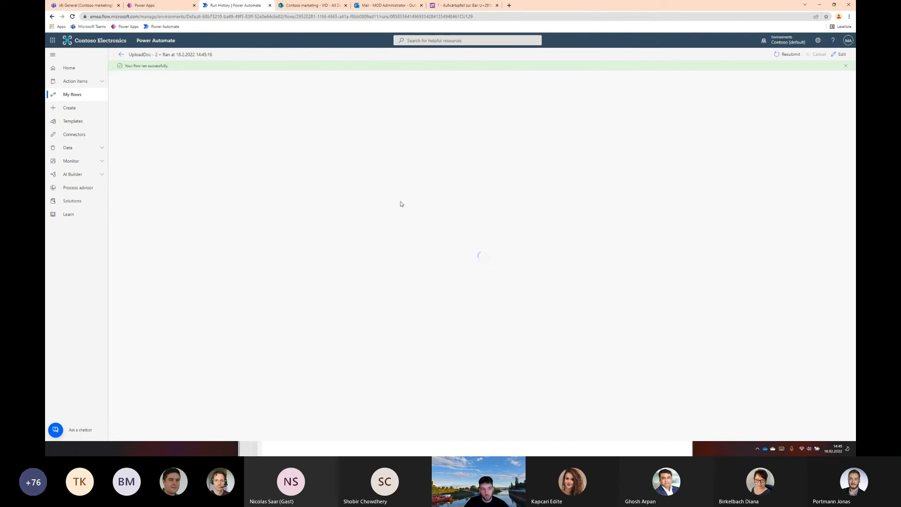
Switch to the SharePoint VID library, reload it, widen the DocumentID column, and examine the uploaded file's metadata
click(300, 6)
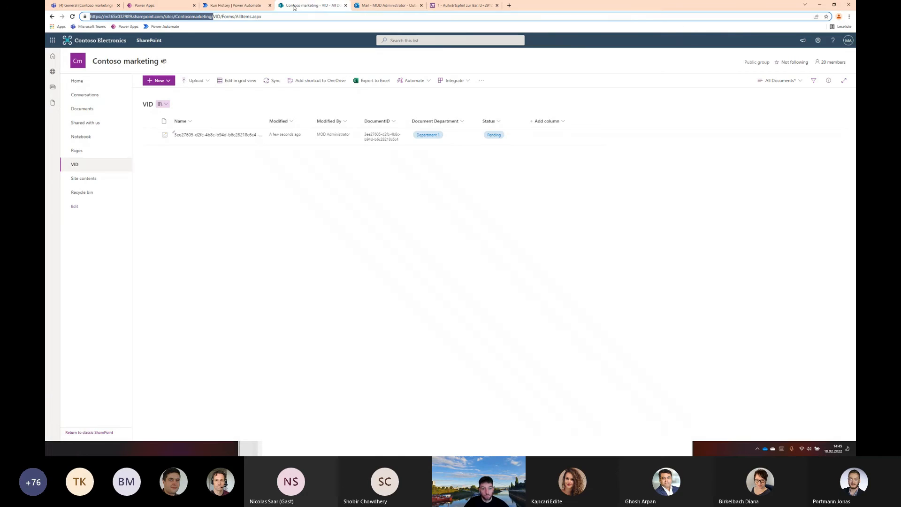
key(F5)
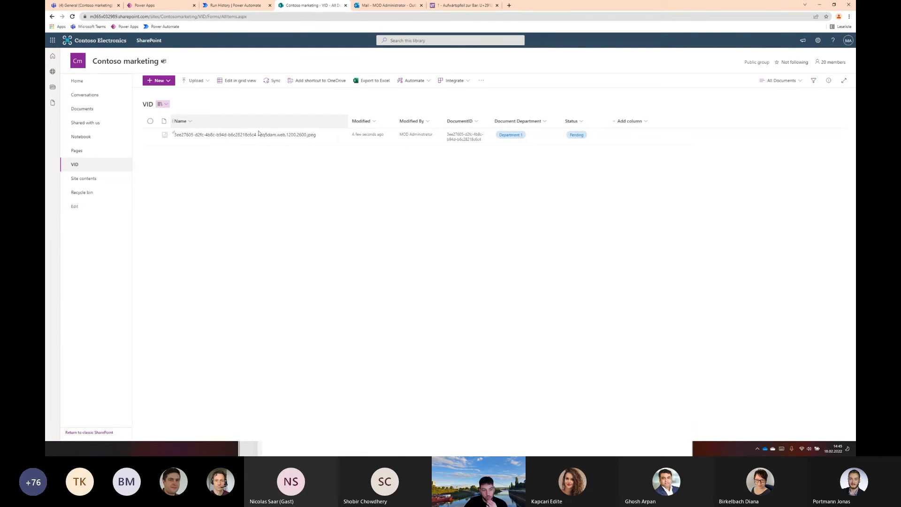
mouse_move(200, 136)
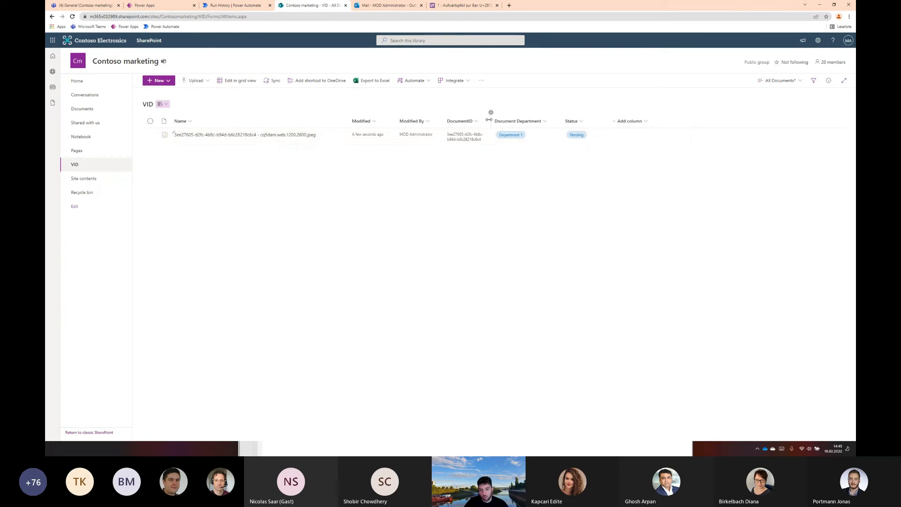
drag(489, 120, 535, 119)
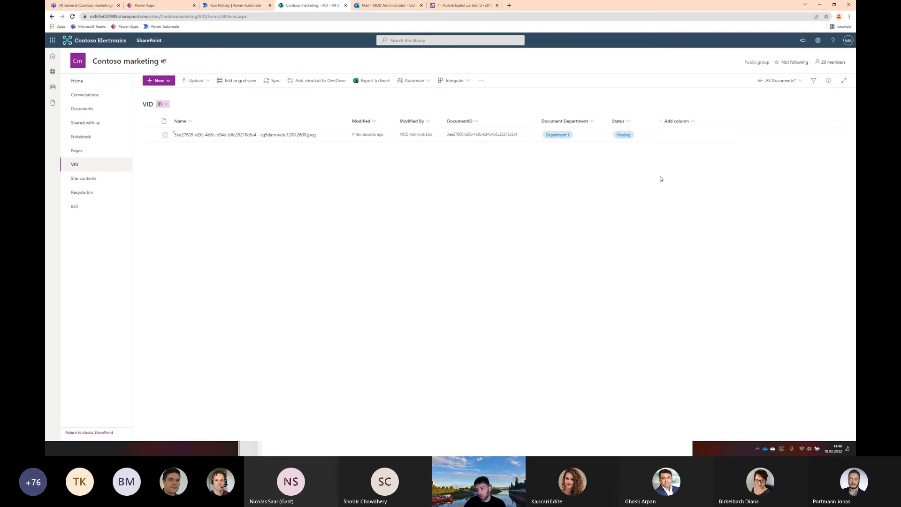
right_click(243, 141)
click(268, 315)
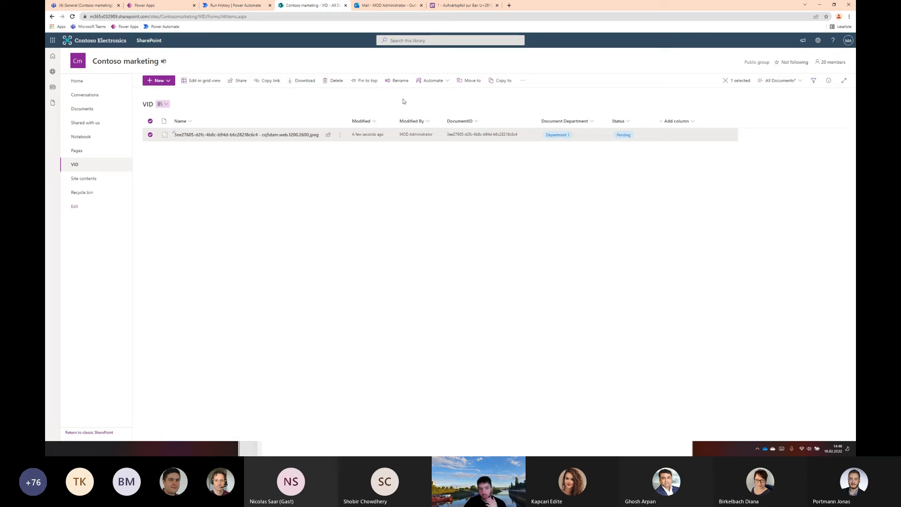
Switch to Power Automate, open the UploadDoc - 2 flow for editing, and append a Start and wait for an approval action
click(151, 5)
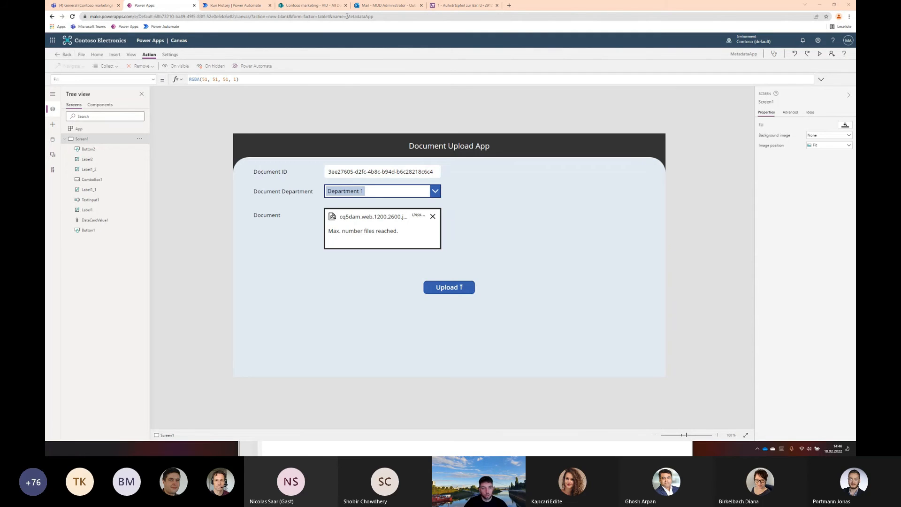
click(239, 8)
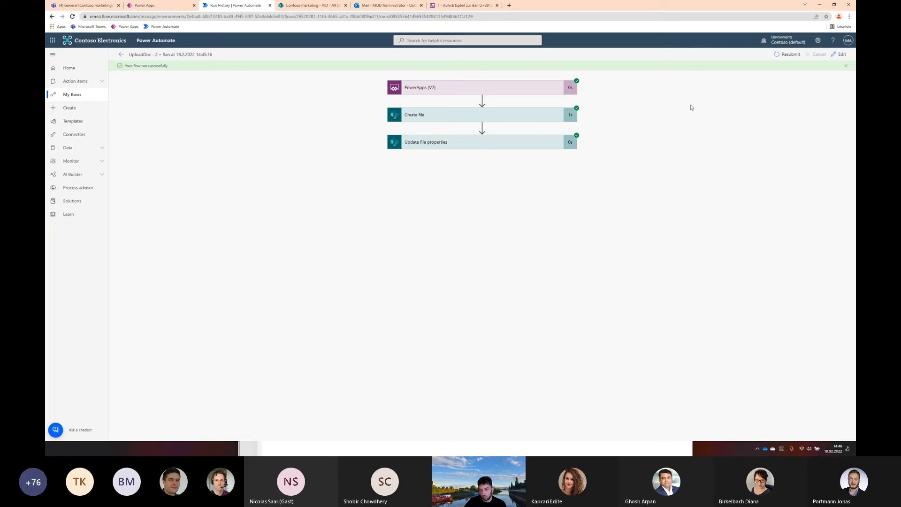
click(839, 54)
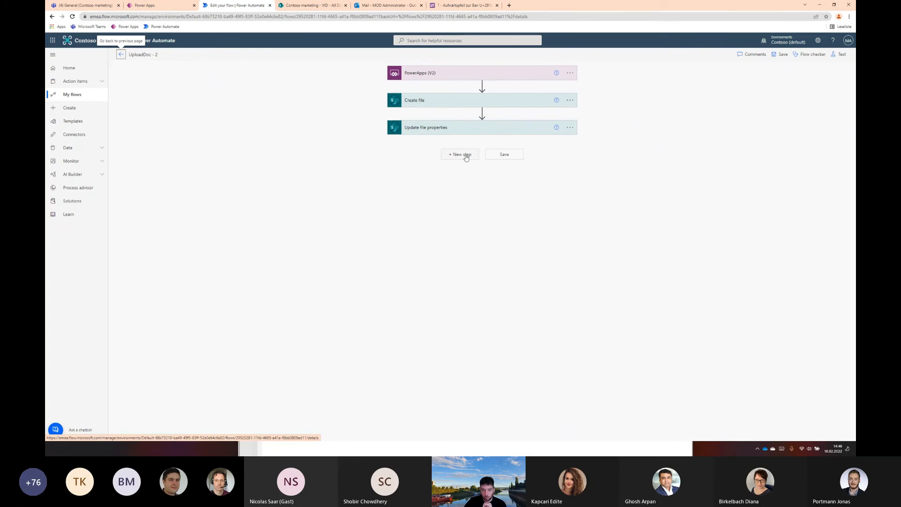
click(463, 154)
text(start an)
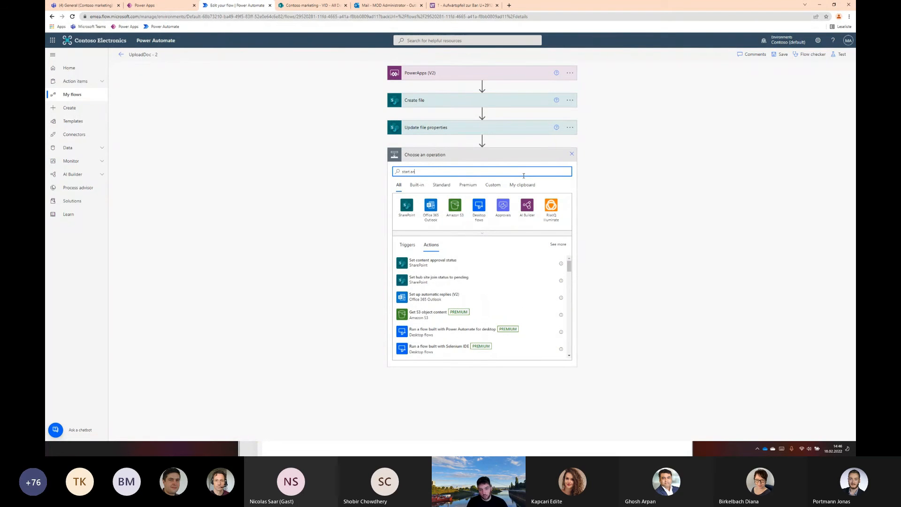
text(d wait)
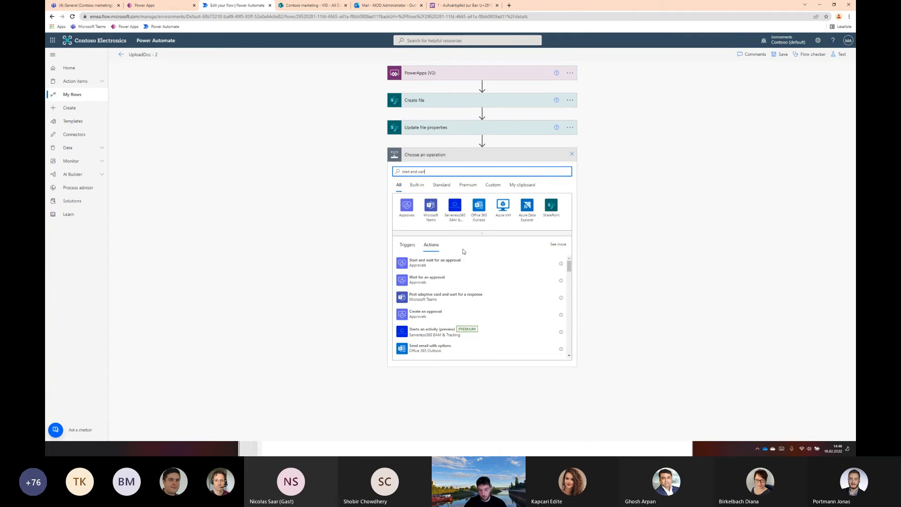
click(448, 263)
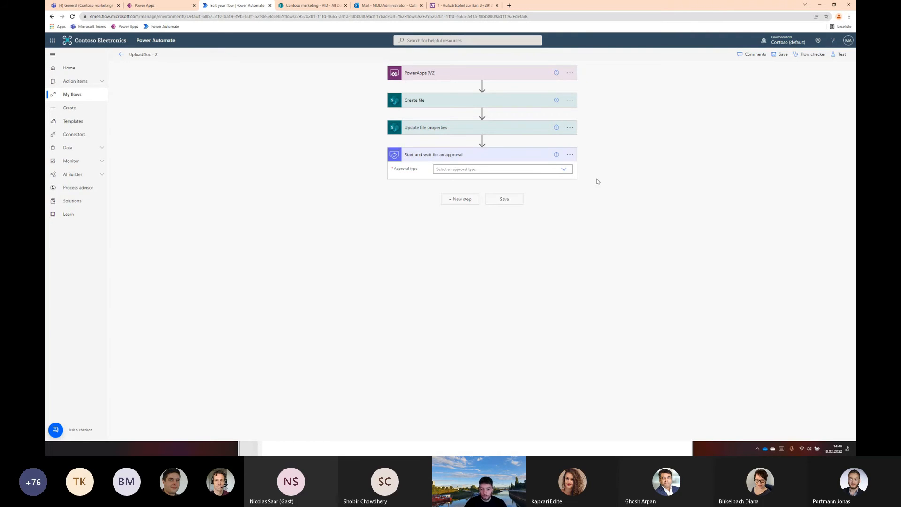
Set the approval type to Approve/Reject - First to respond, title it "New Document to approve", and assign it to the administrator's e-mail
click(565, 169)
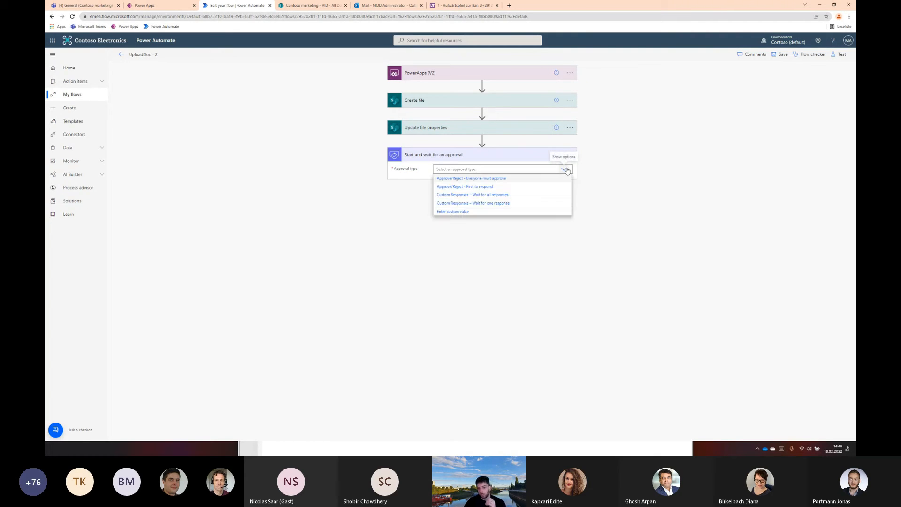
click(491, 188)
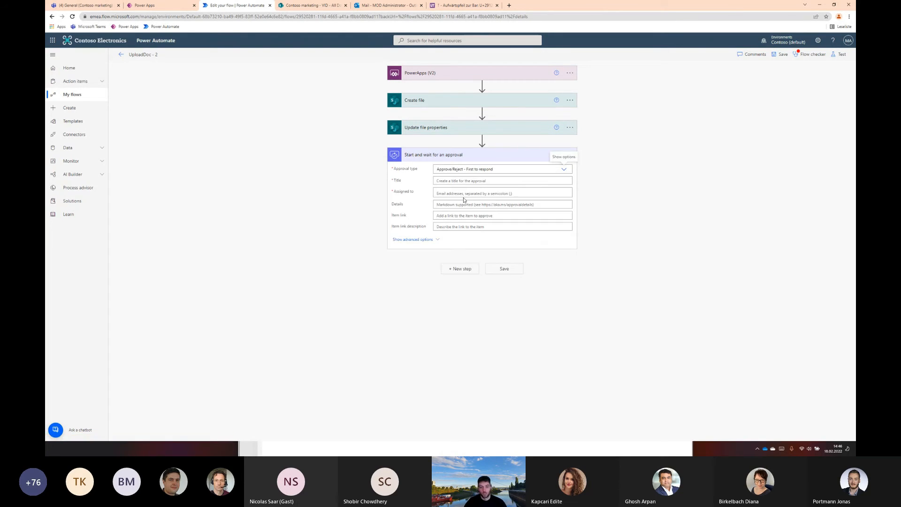
click(460, 181)
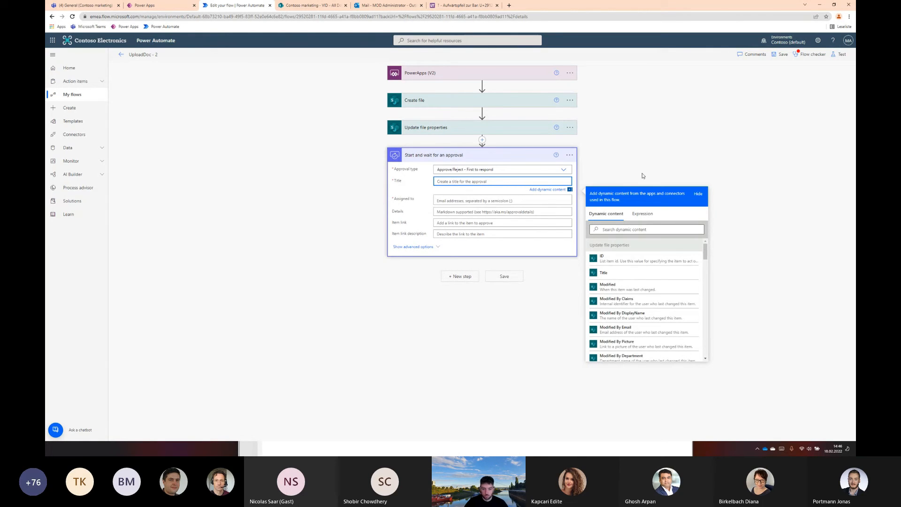
text(New Document to approve)
key(Tab)
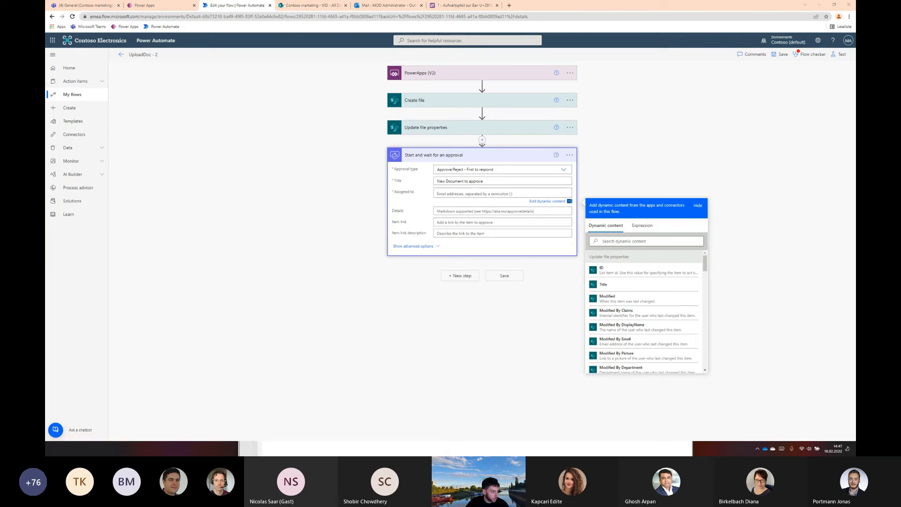
key(ctrl+v)
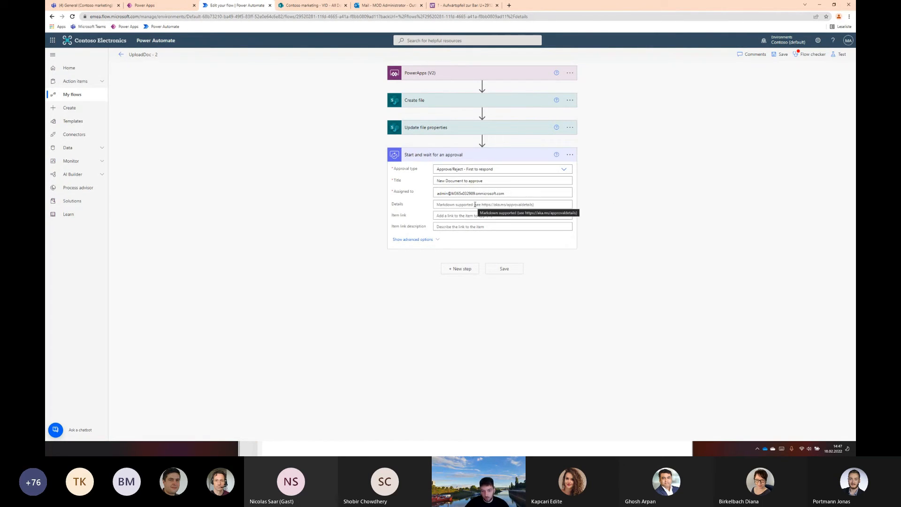
Fill the approval's Details with the Name value and its Item link with Link to item, both from Update file properties
click(475, 205)
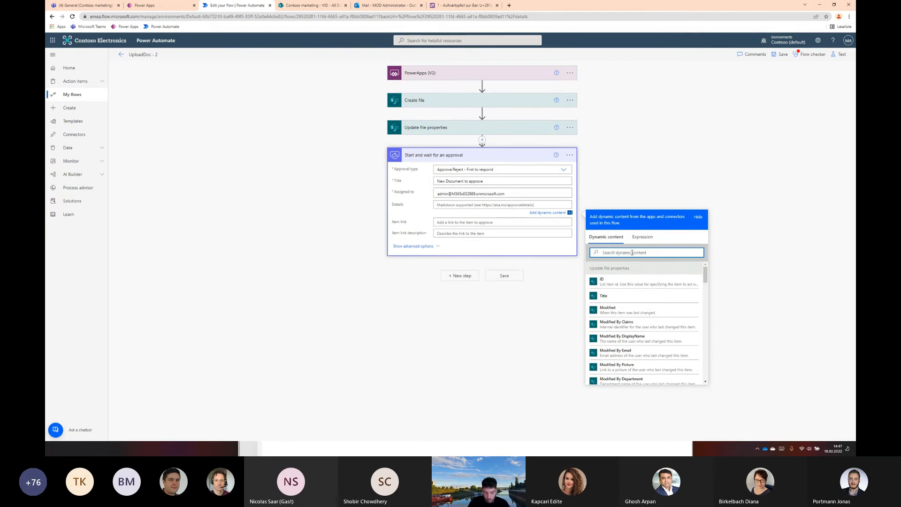
text(file)
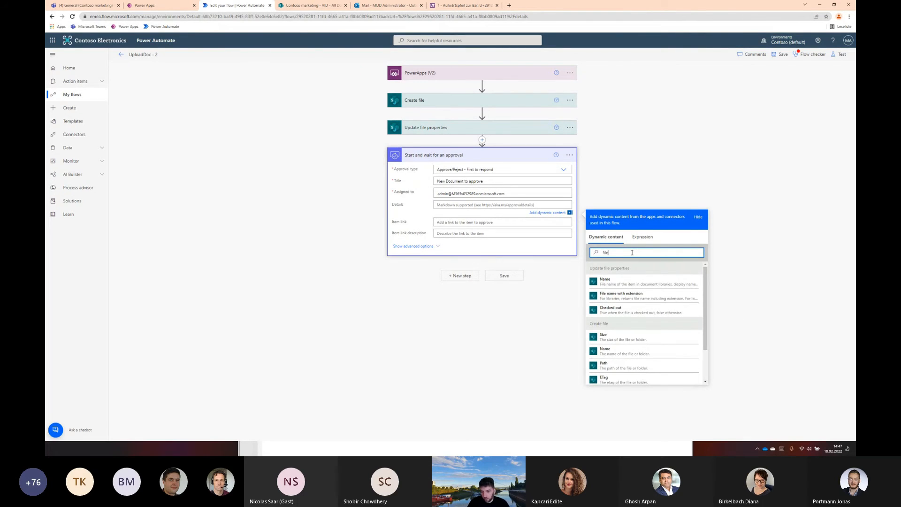
click(629, 283)
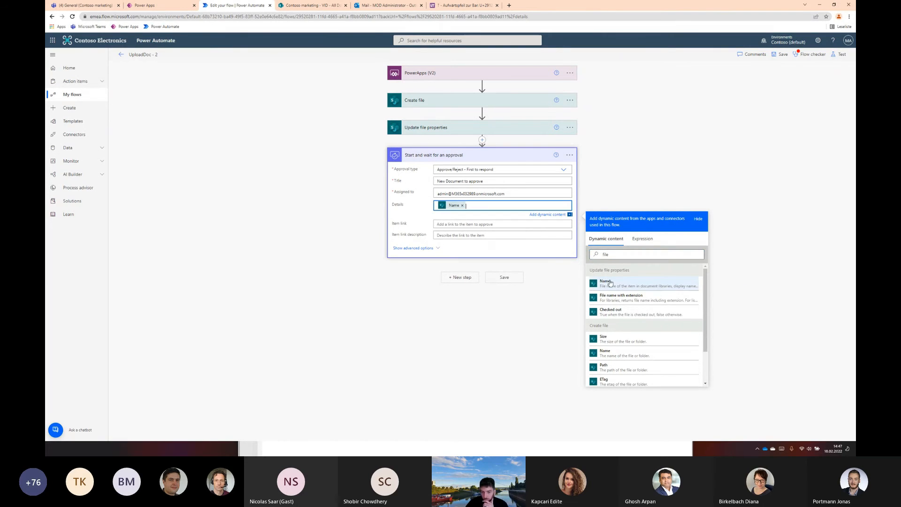
click(453, 225)
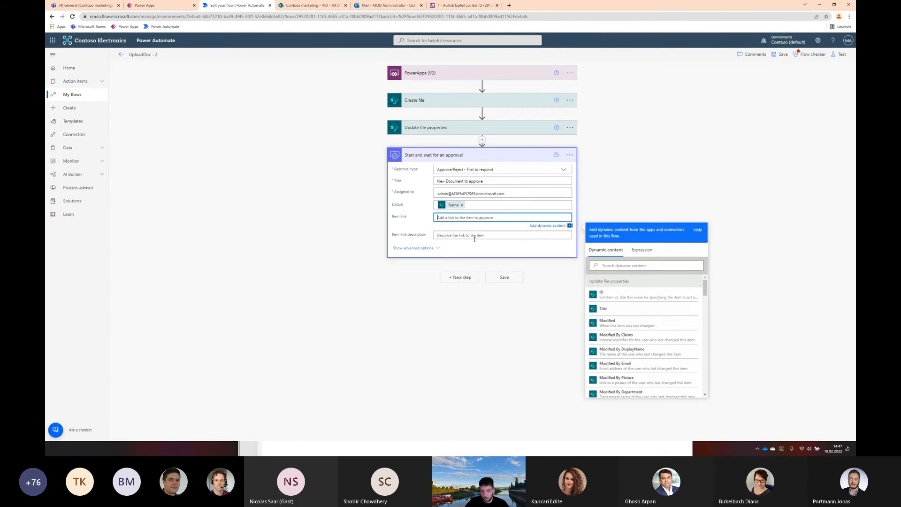
click(632, 265)
text(link)
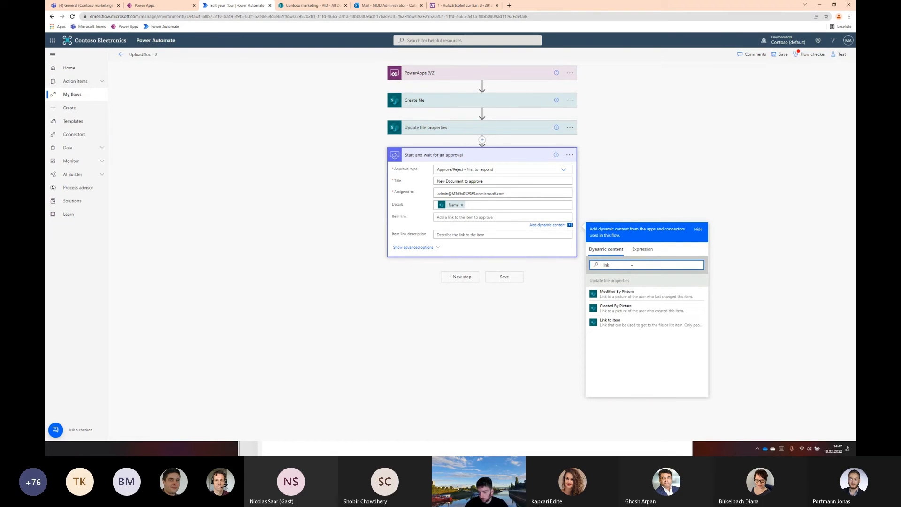
click(639, 321)
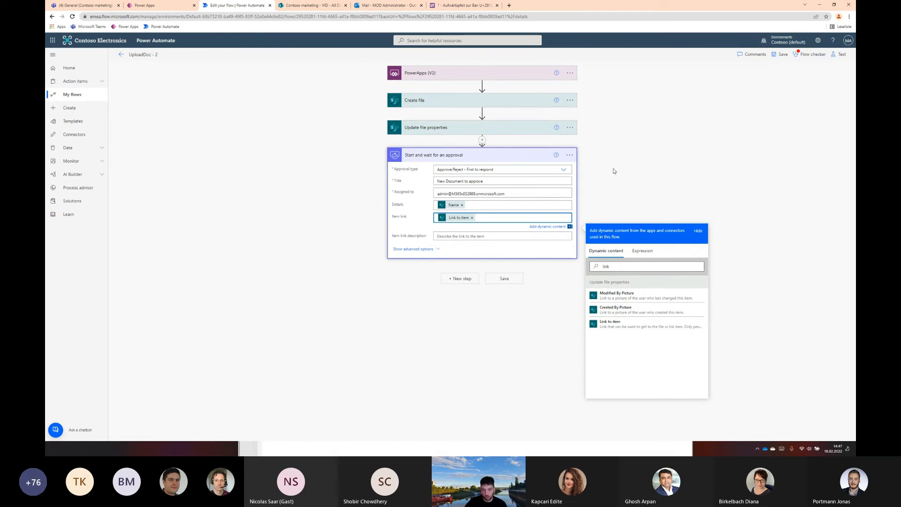
click(318, 195)
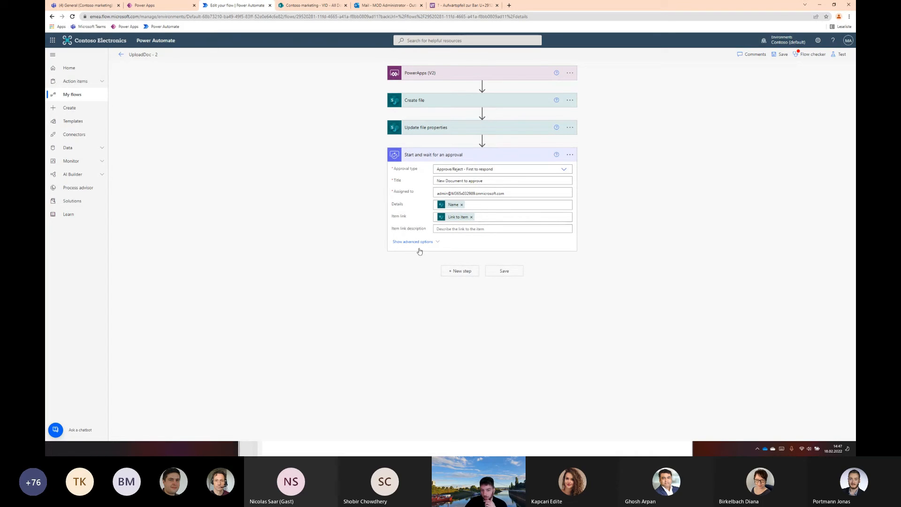
Add a Condition after the approval that checks whether the approval's Outcome is equal to "Approve"
click(465, 273)
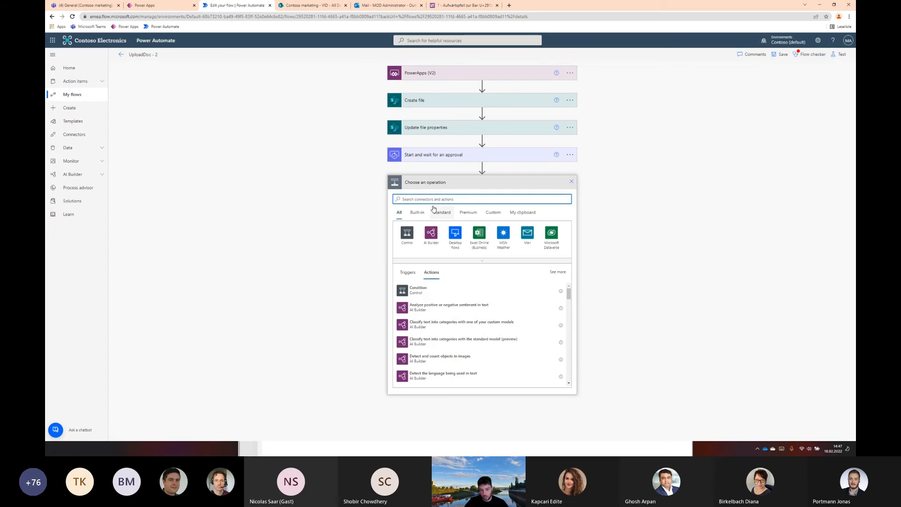
click(416, 289)
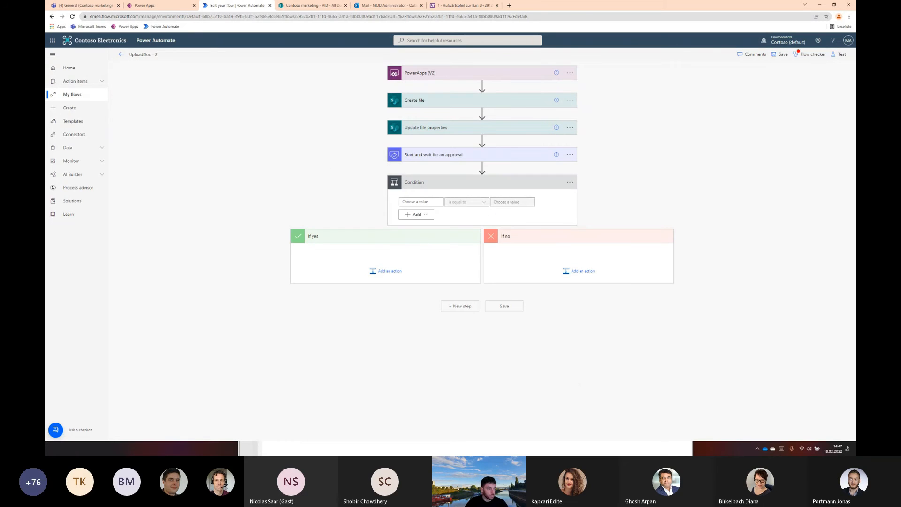
click(421, 202)
click(516, 248)
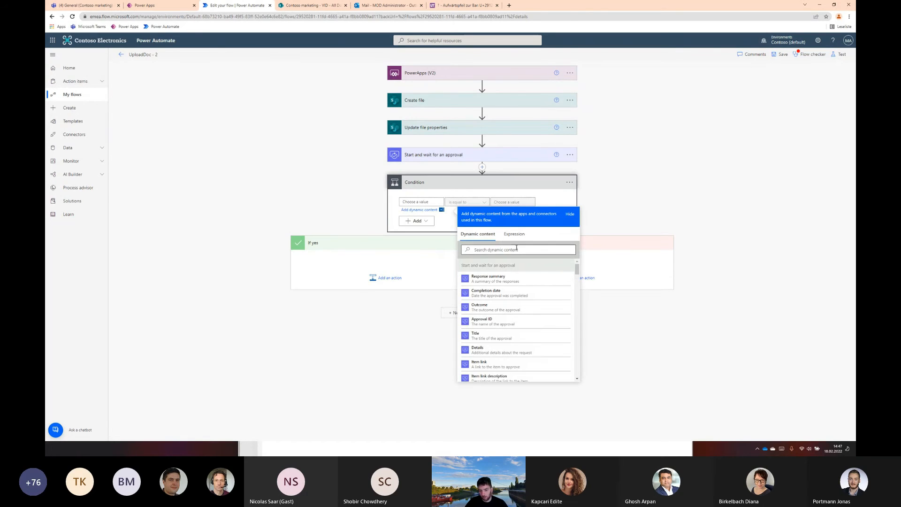
text(outo)
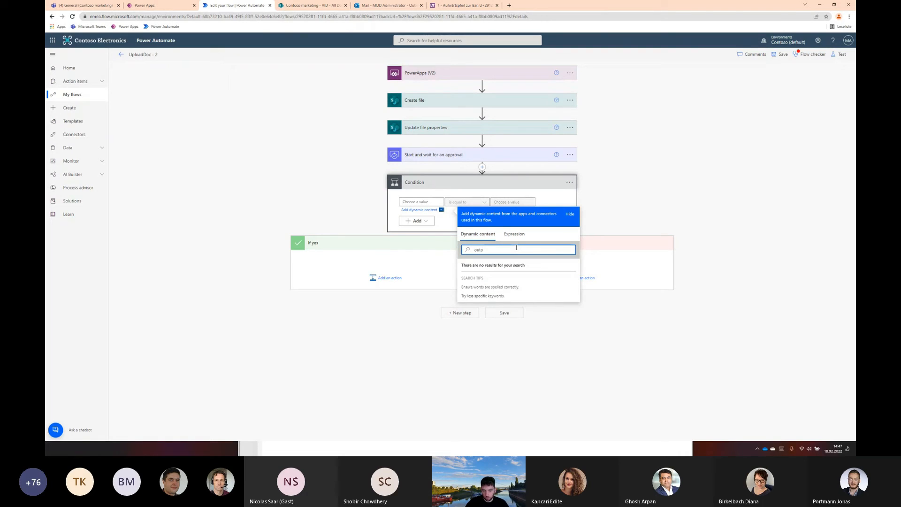
key(BackSpace)
text(c)
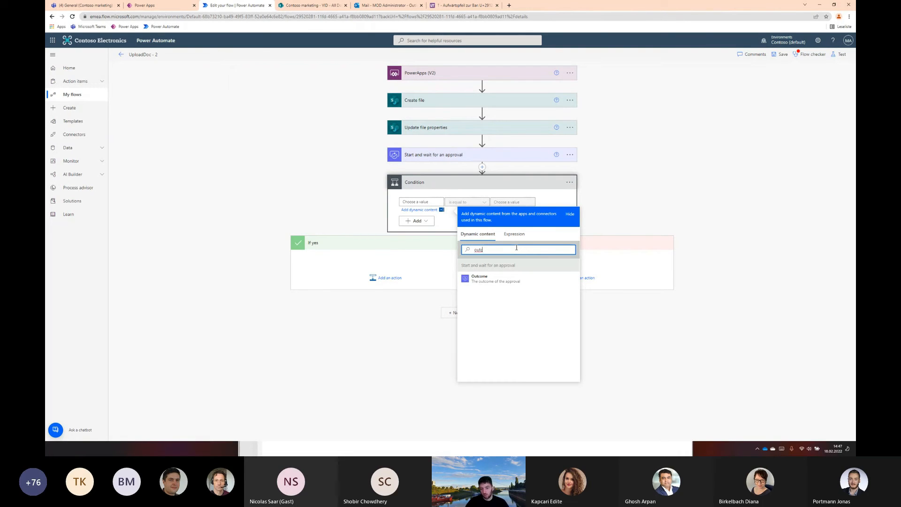
click(519, 280)
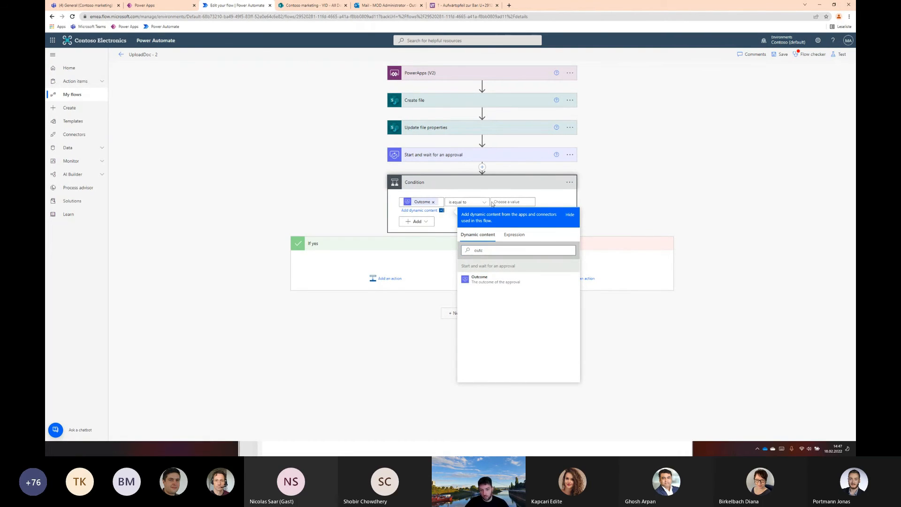
click(499, 203)
text(App)
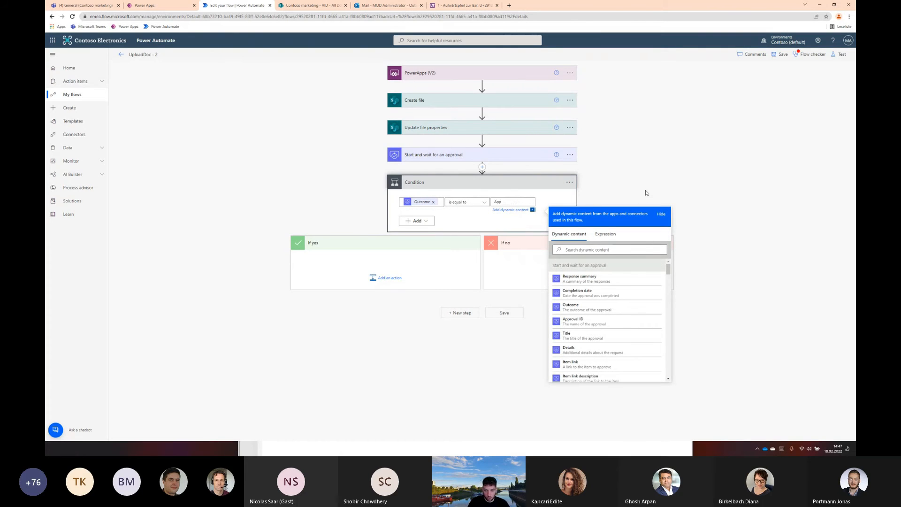
text(rove)
click(401, 260)
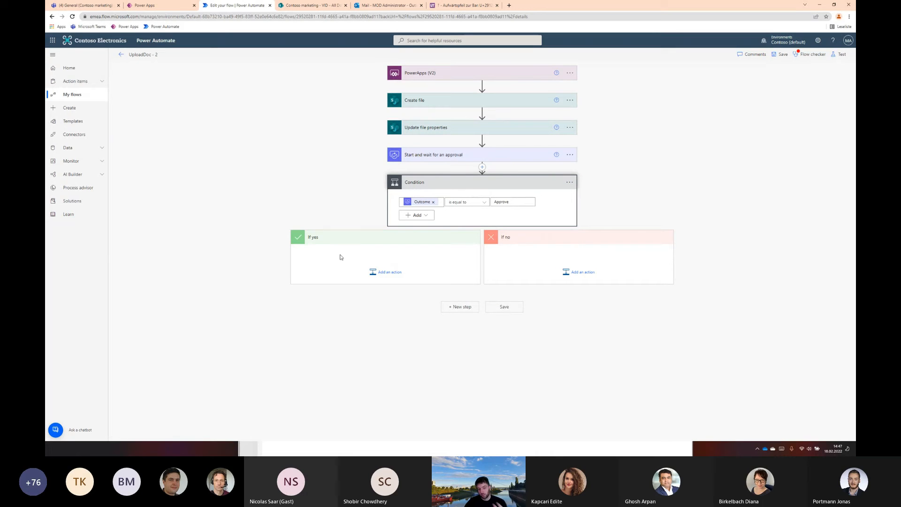
Copy the Update file properties action into the condition's If yes branch and expand the copy's settings
click(396, 278)
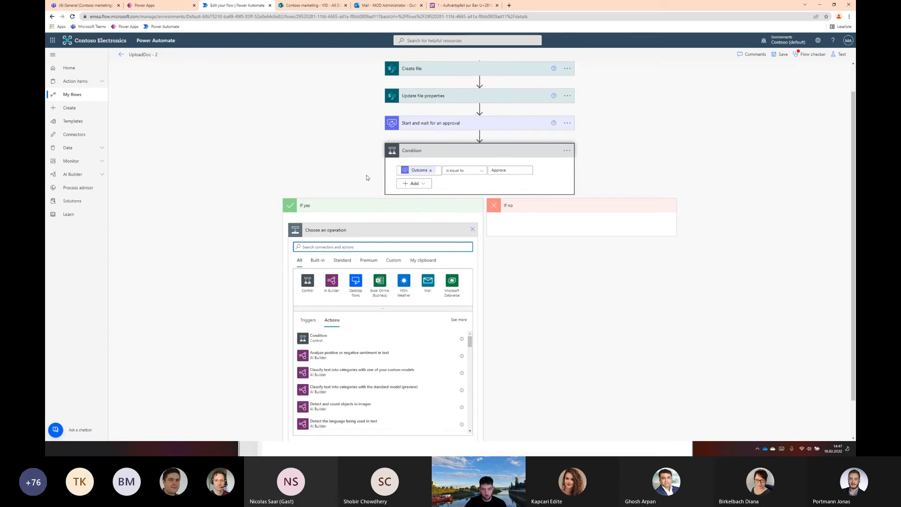
click(567, 96)
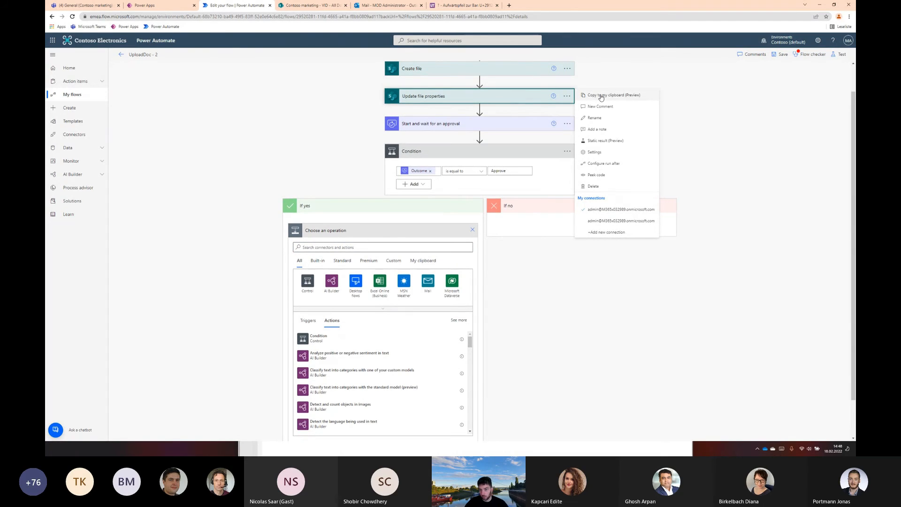
click(602, 96)
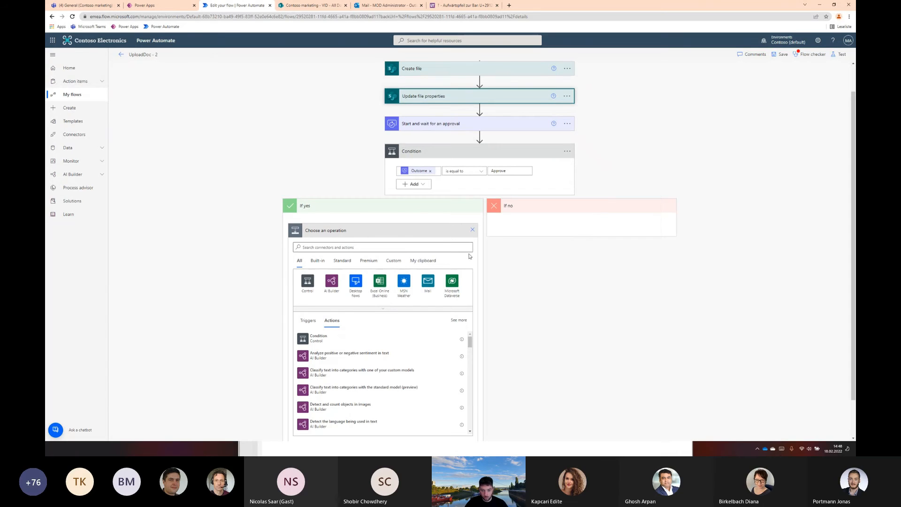
click(423, 261)
click(332, 299)
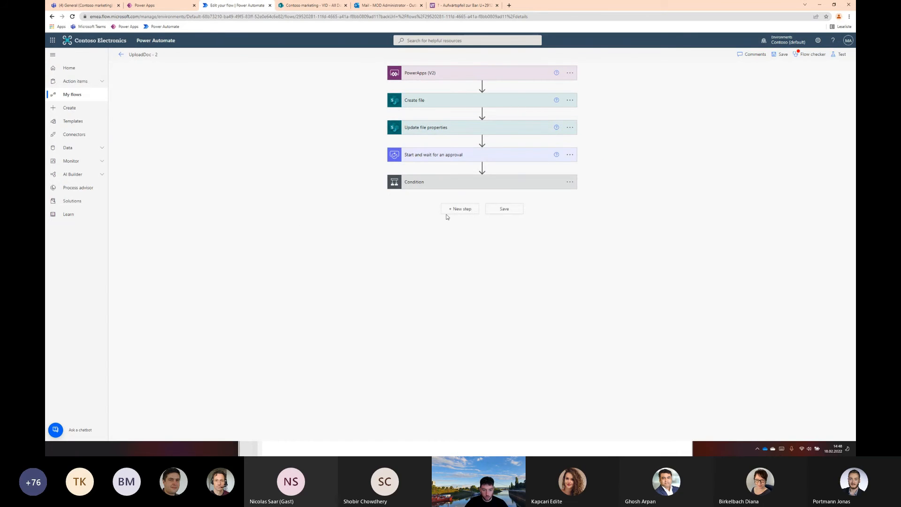
click(340, 265)
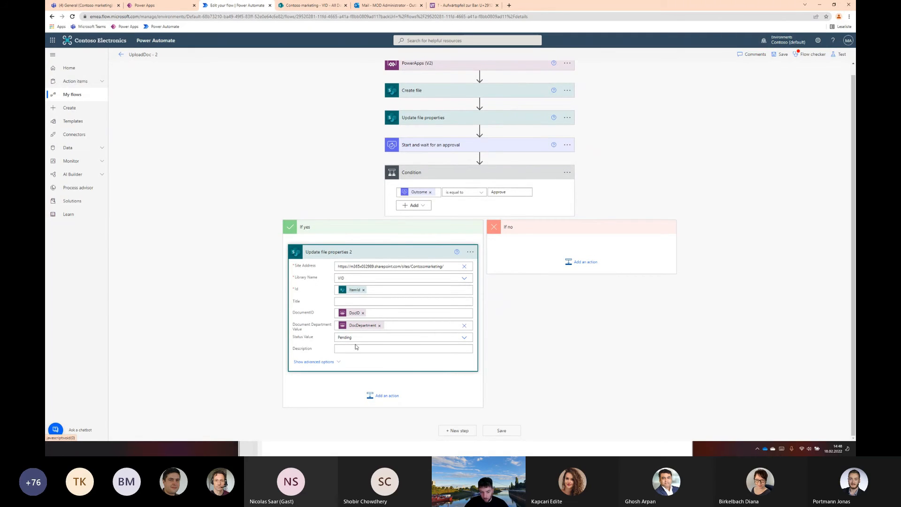
Set the Status Value of Update file properties 2 in the If yes branch to Approved
click(465, 337)
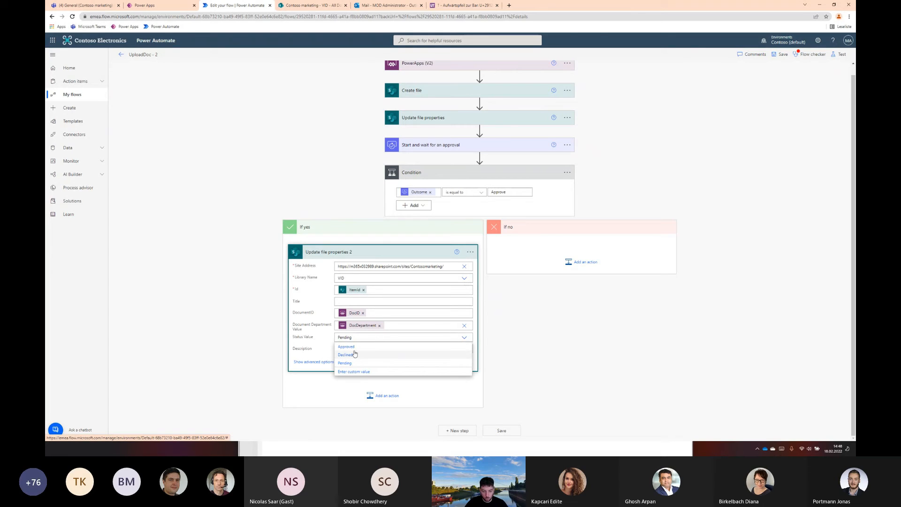
click(355, 347)
click(228, 302)
Add the Office 365 Outlook action Send an email (V2) after Update file properties 2 in the If yes branch
click(379, 395)
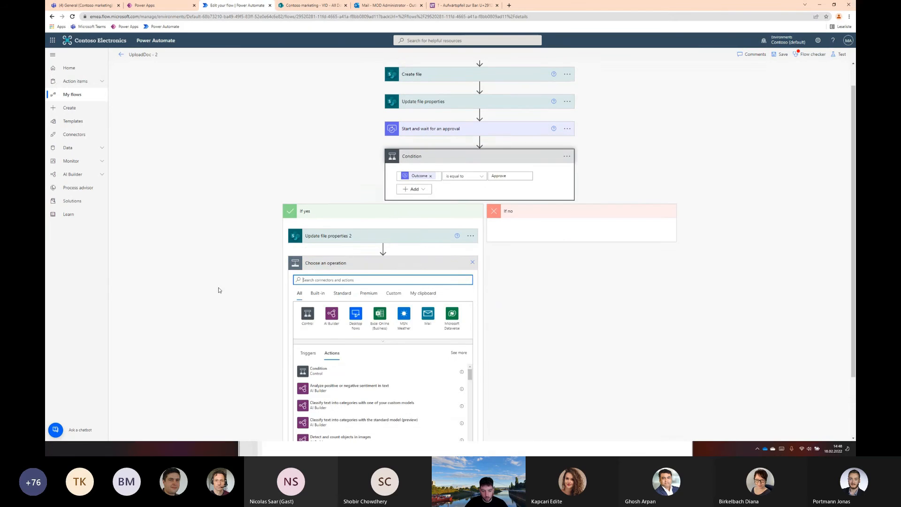
text(outlook)
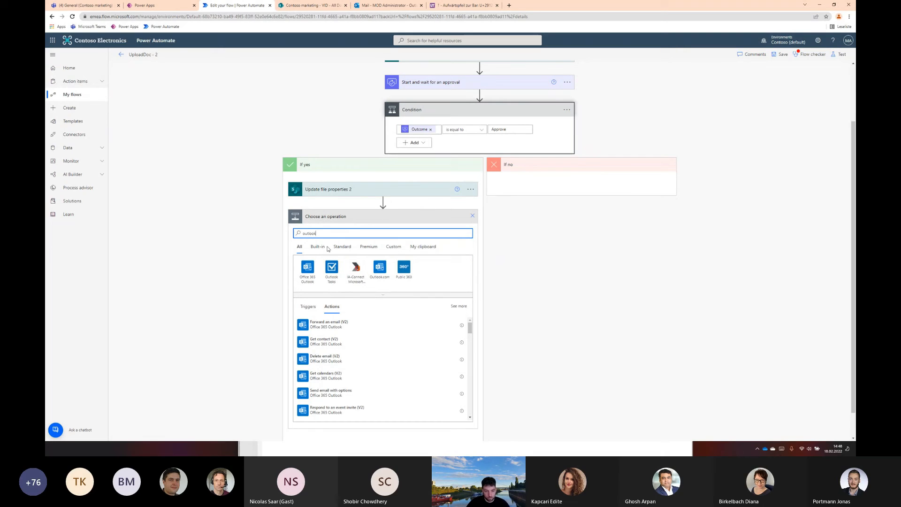
double_click(327, 234)
text(send email)
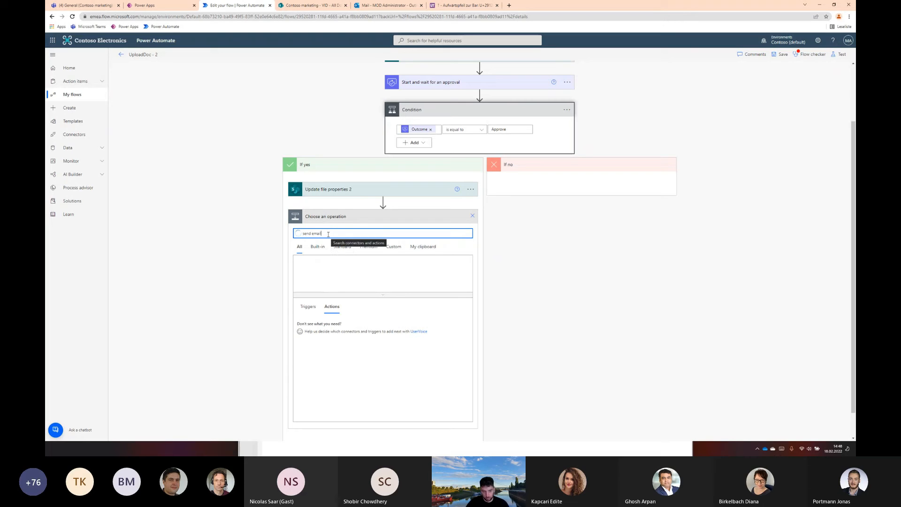
key(BackSpace)
key(BackSpace)
key(BackSpace)
key(BackSpace)
key(BackSpace)
key(BackSpace)
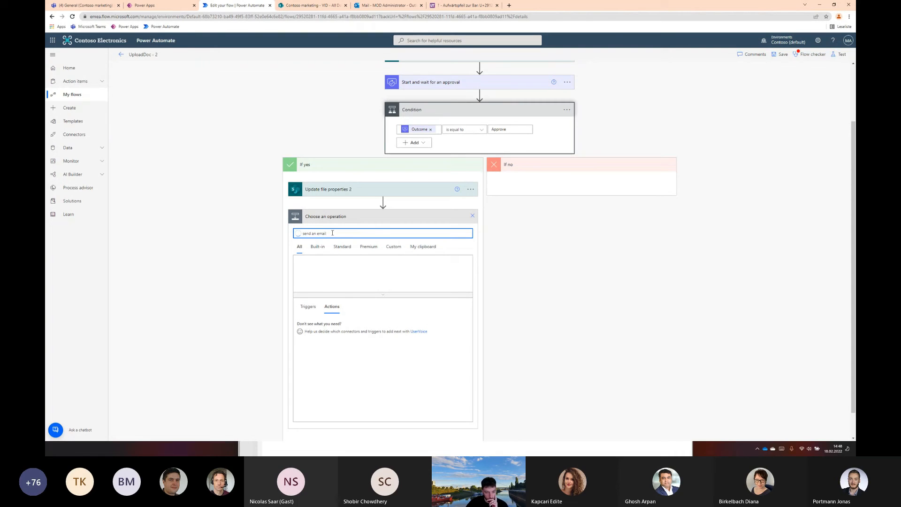
key(Return)
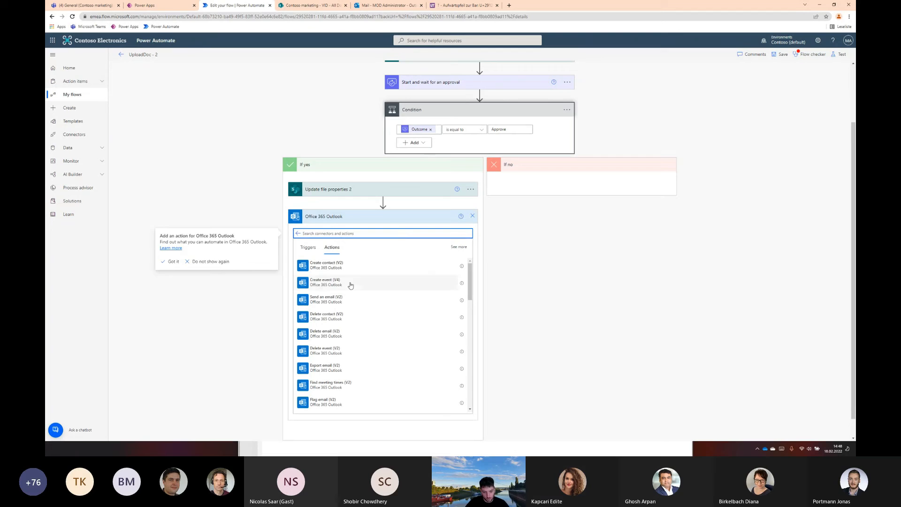
scroll(350, 286, down, 1)
scroll(347, 317, down, 2)
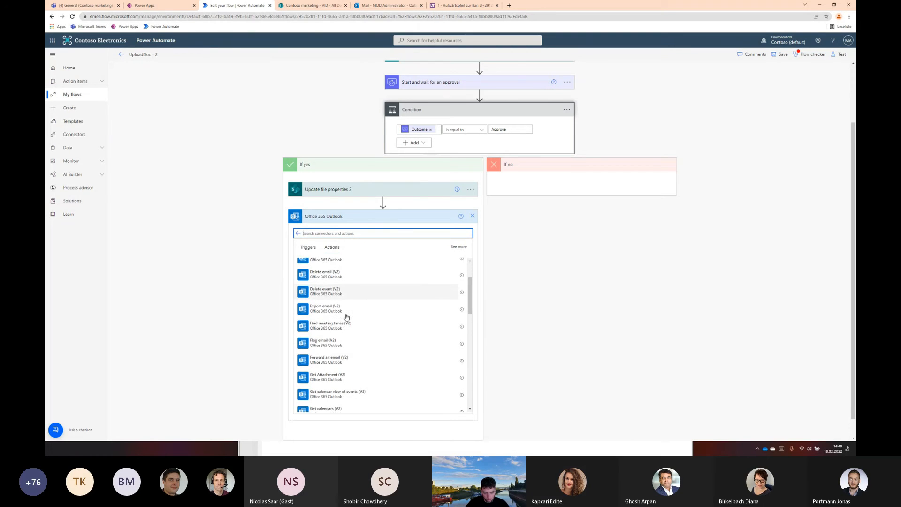
scroll(346, 317, down, 3)
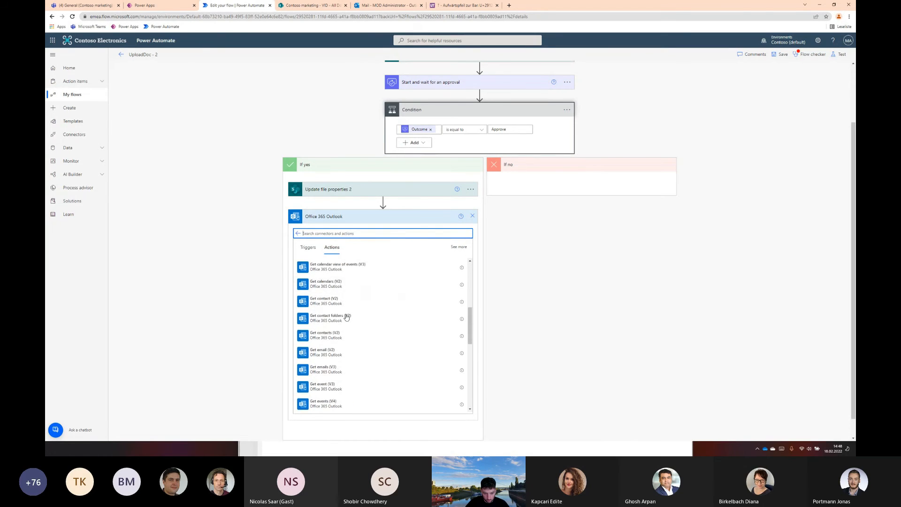
scroll(346, 318, down, 4)
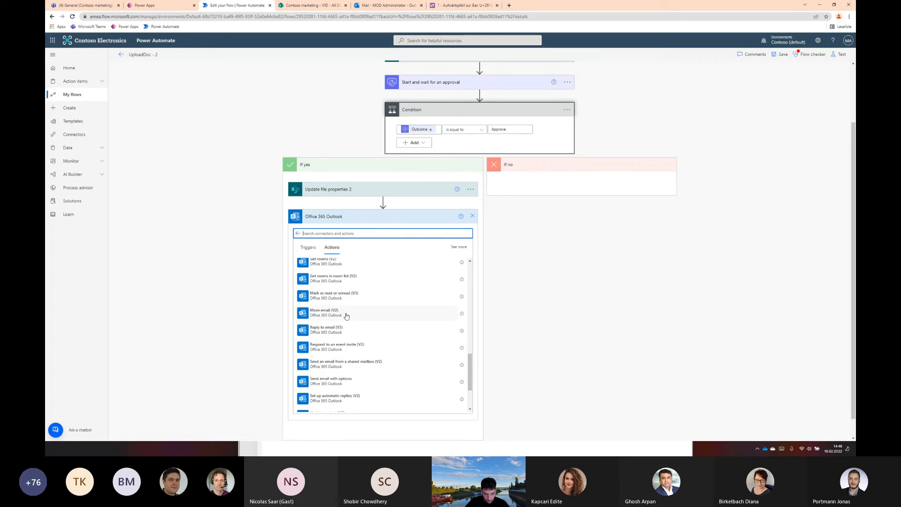
scroll(346, 317, down, 3)
scroll(347, 318, up, 3)
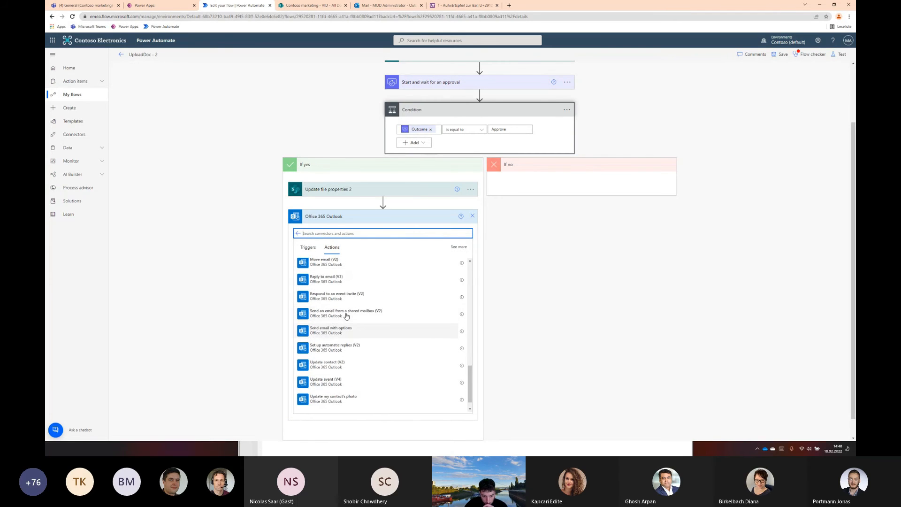
scroll(347, 316, up, 10)
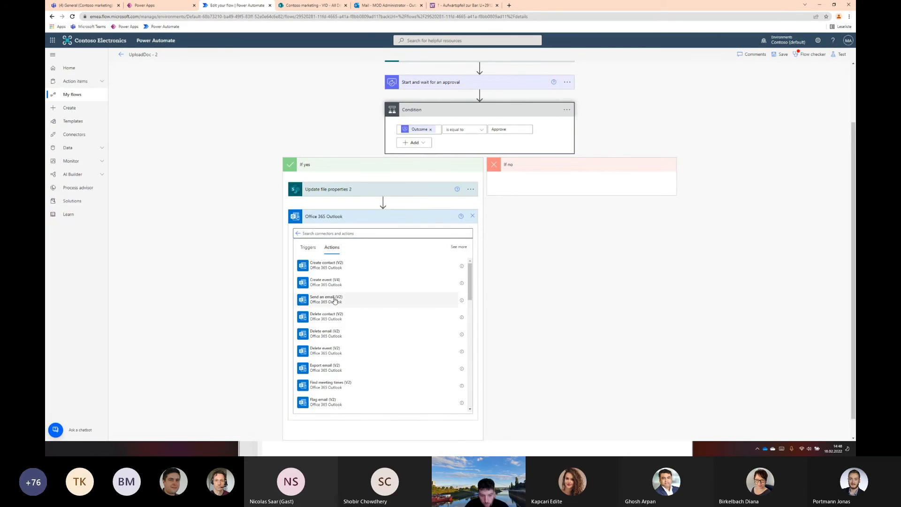
click(334, 300)
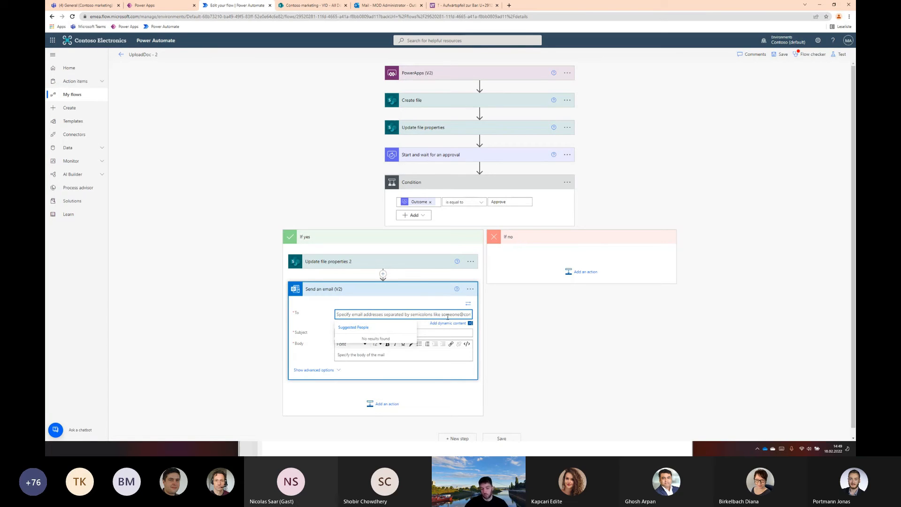
Set the email's To to Created By Email from Update file properties and its Subject to "Your Document has been approved!"
click(440, 325)
click(440, 324)
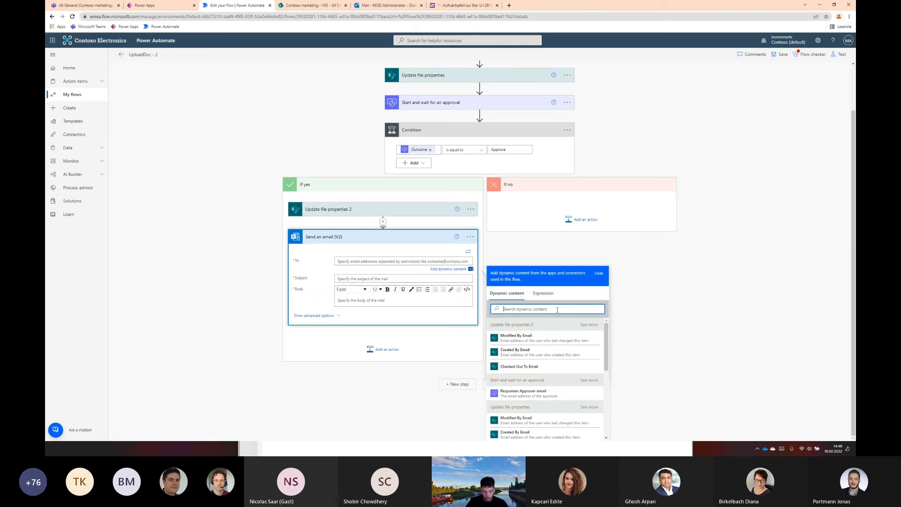
text(created)
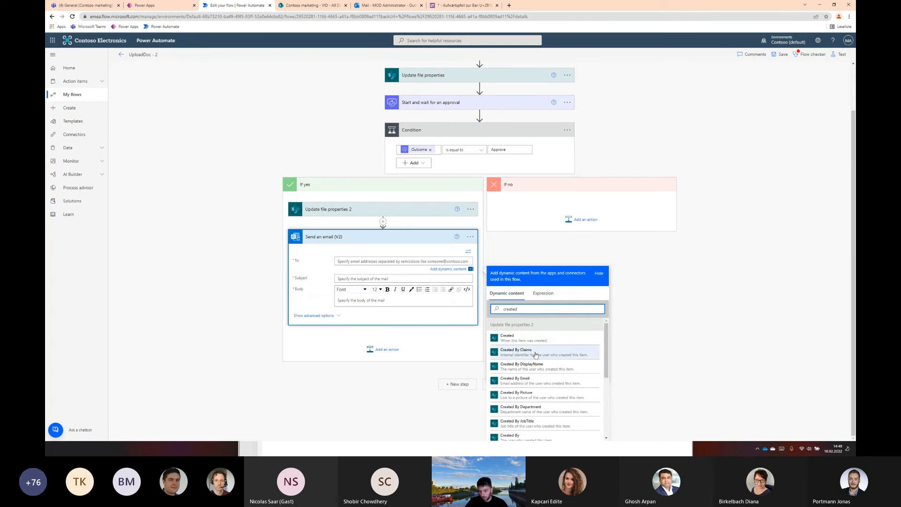
scroll(526, 359, down, 5)
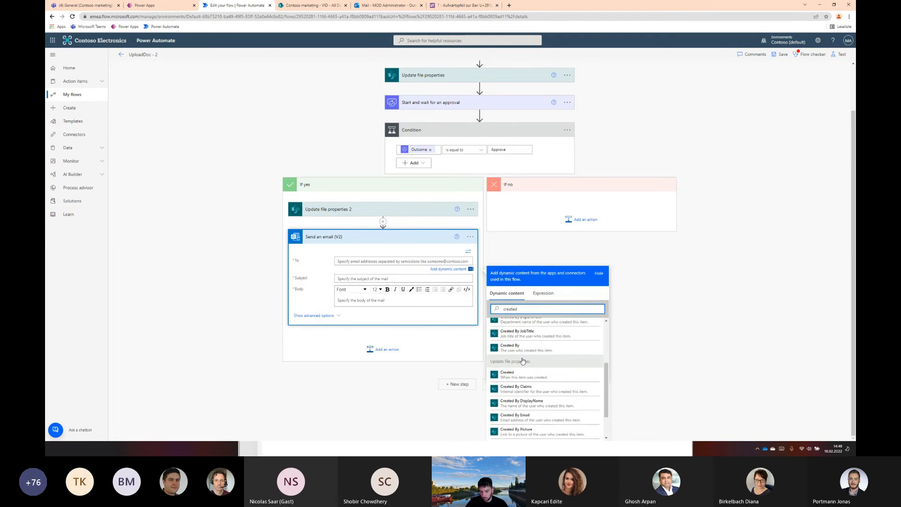
scroll(532, 354, up, 3)
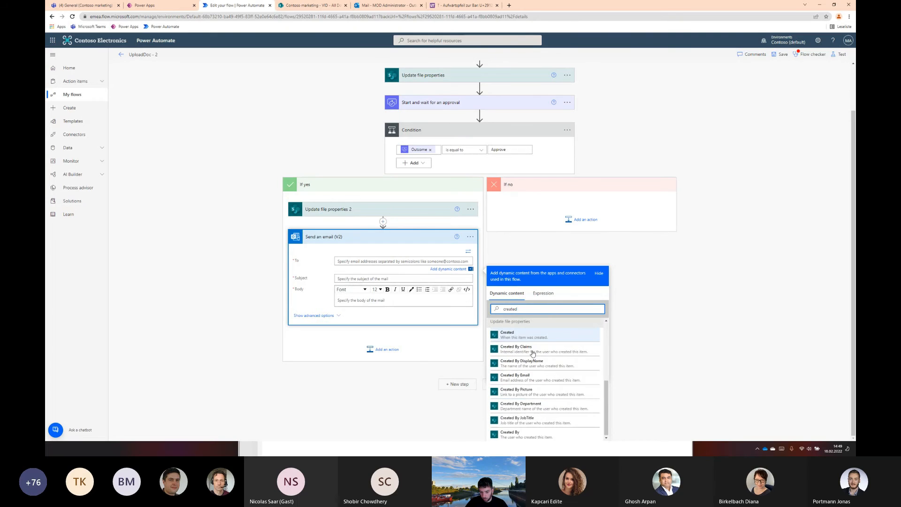
scroll(533, 359, down, 2)
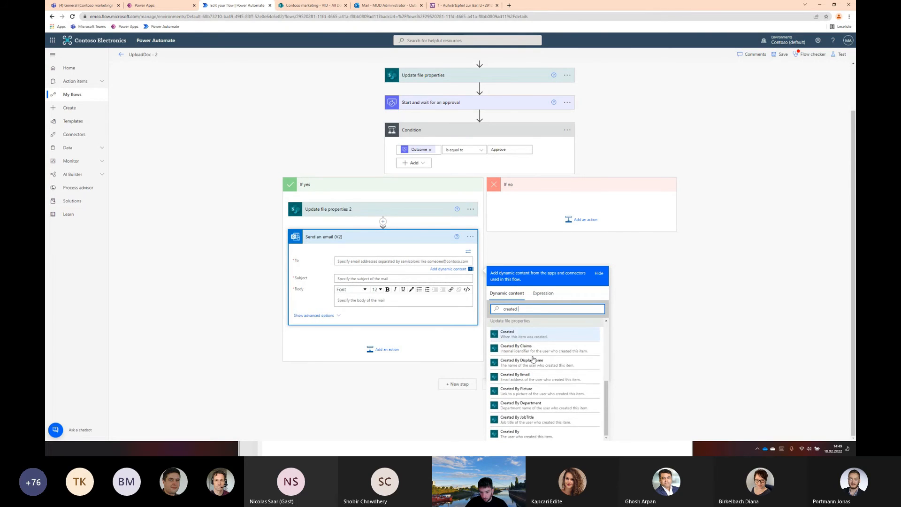
click(533, 374)
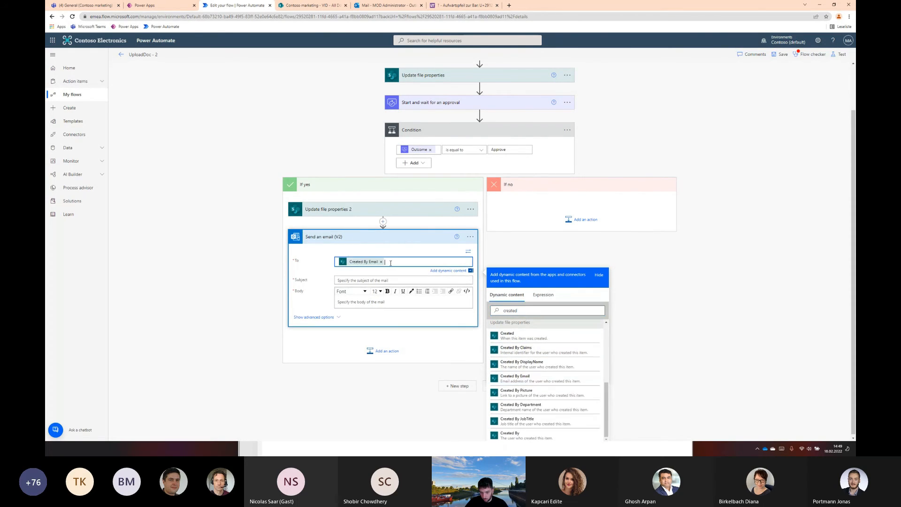
click(370, 281)
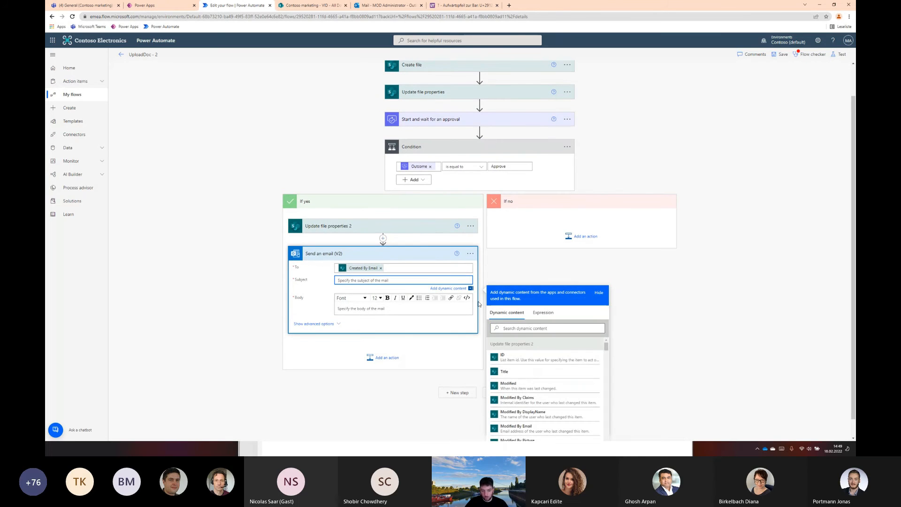
text(Your Document has been approved!)
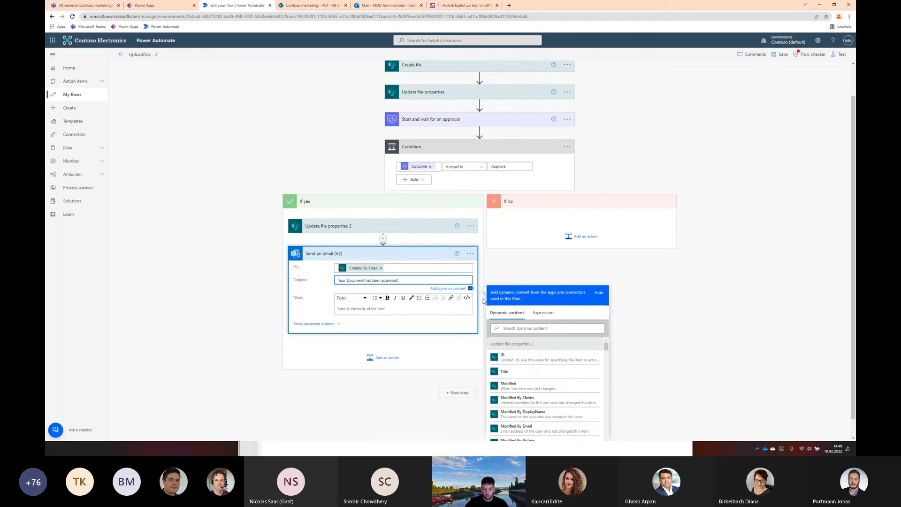
Begin the email body with the greeting "Dear", the Created By DisplayName value from Update file properties 2, and a comma
click(379, 305)
text(Dear)
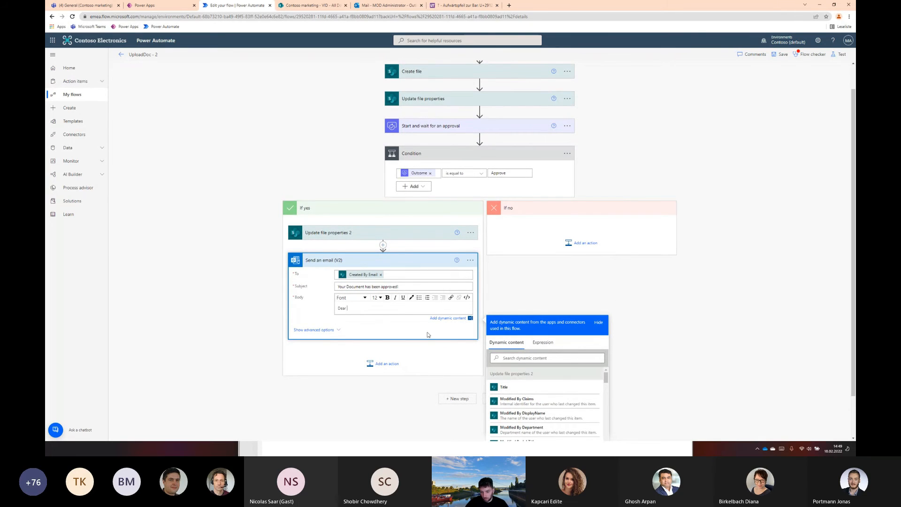
click(510, 358)
text(c)
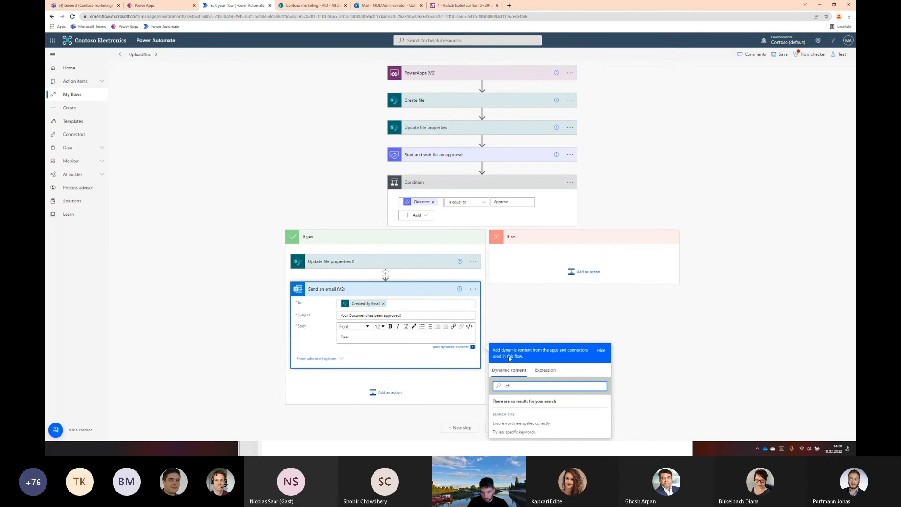
text(reated)
click(521, 419)
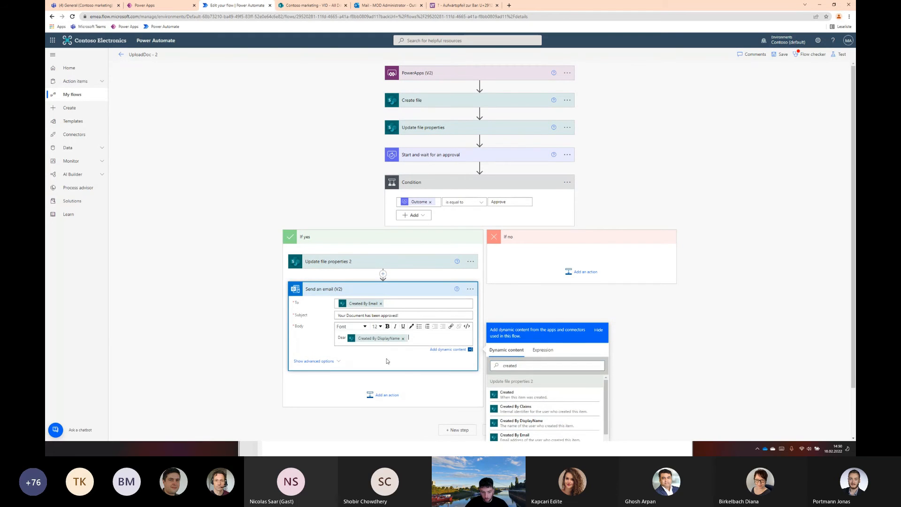
text(,)
key(Return)
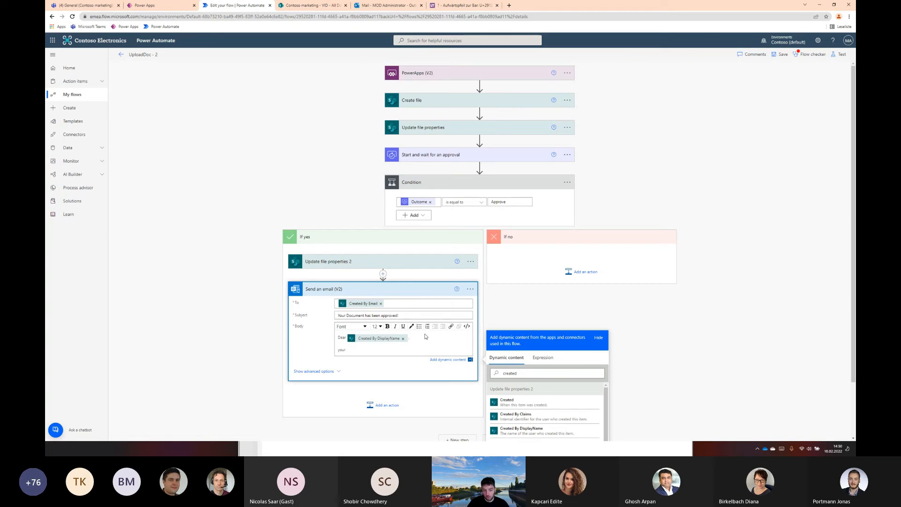
Complete the email body with "your document has been approved." and the closing lines "Thank you" and "Power Automate"
scroll(223, 292, down, 3)
text(your document)
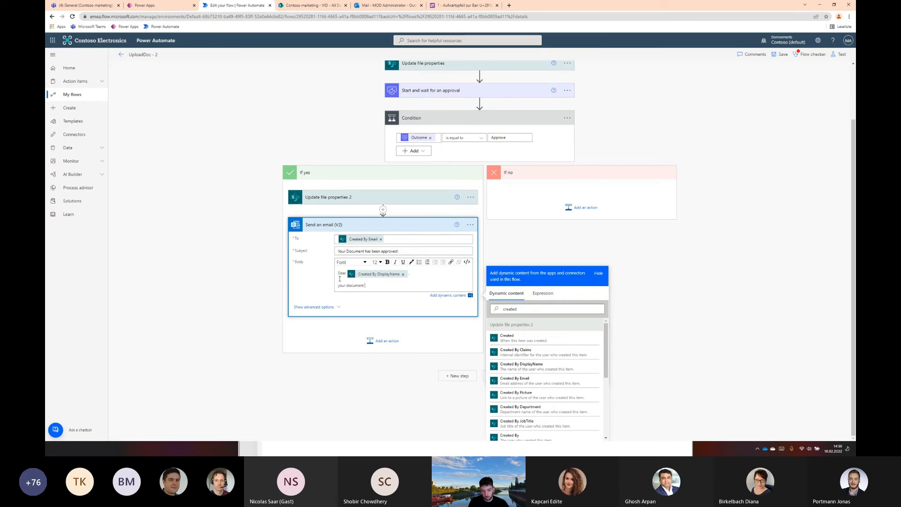
text( has been approved.)
key(Return)
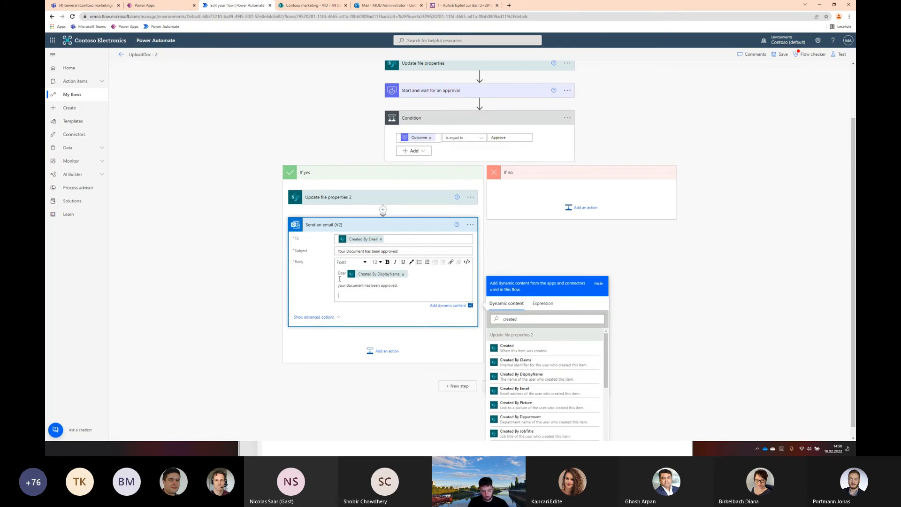
key(Return)
text(Power Autoamte)
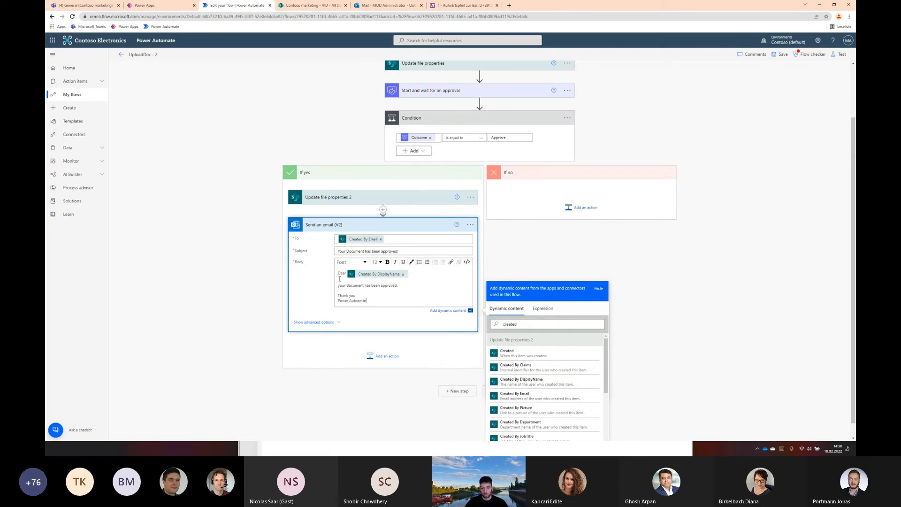
text(a)
click(641, 140)
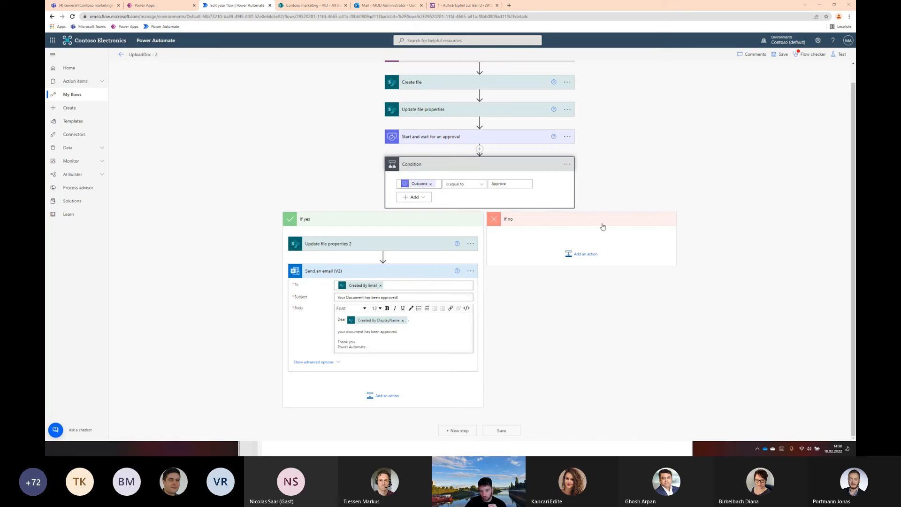
Paste the copied Update file properties action into the If no branch and set its Status Value to Declined
click(588, 257)
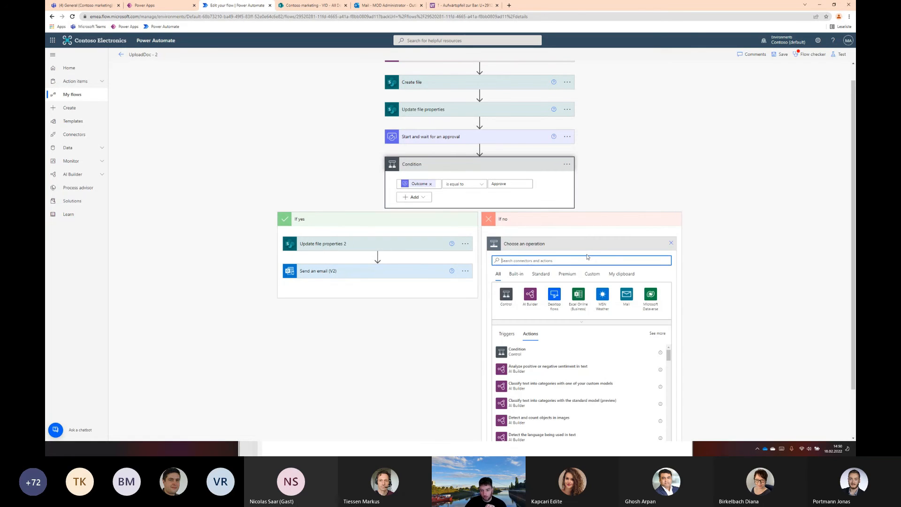
click(465, 244)
click(504, 243)
click(621, 274)
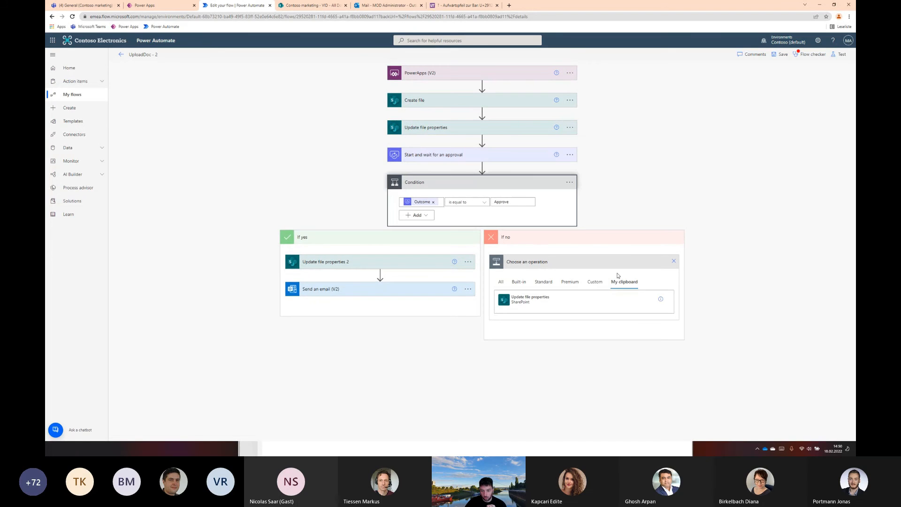
click(535, 299)
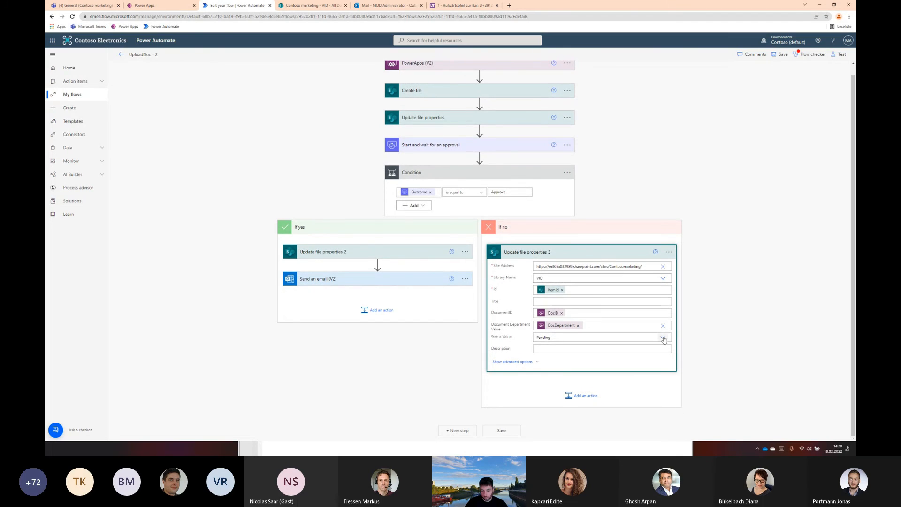
click(663, 337)
click(550, 357)
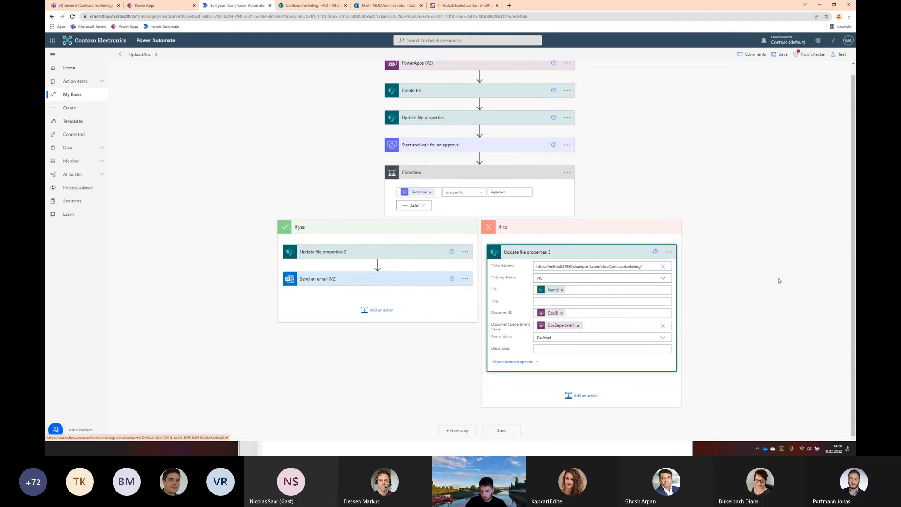
Copy the Send an email (V2) action from the If yes branch to after Update file properties 3 in the If no branch
click(584, 396)
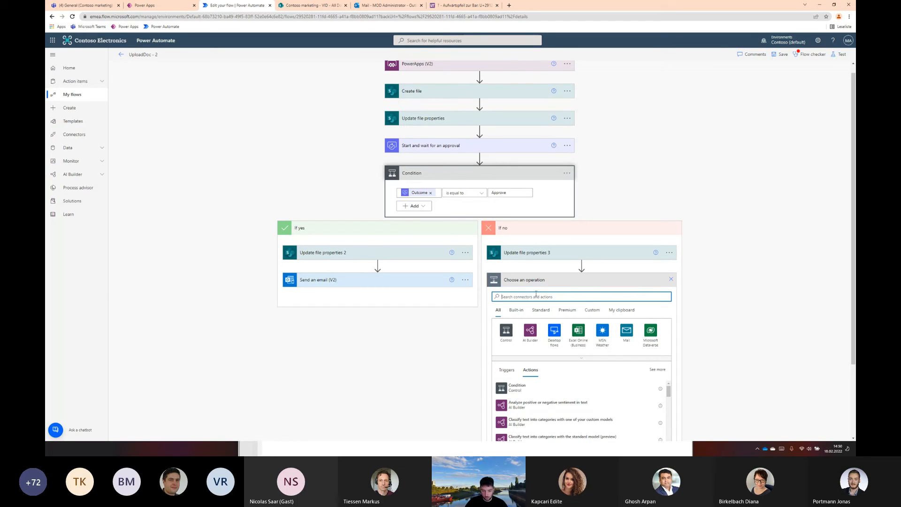
click(465, 280)
click(504, 282)
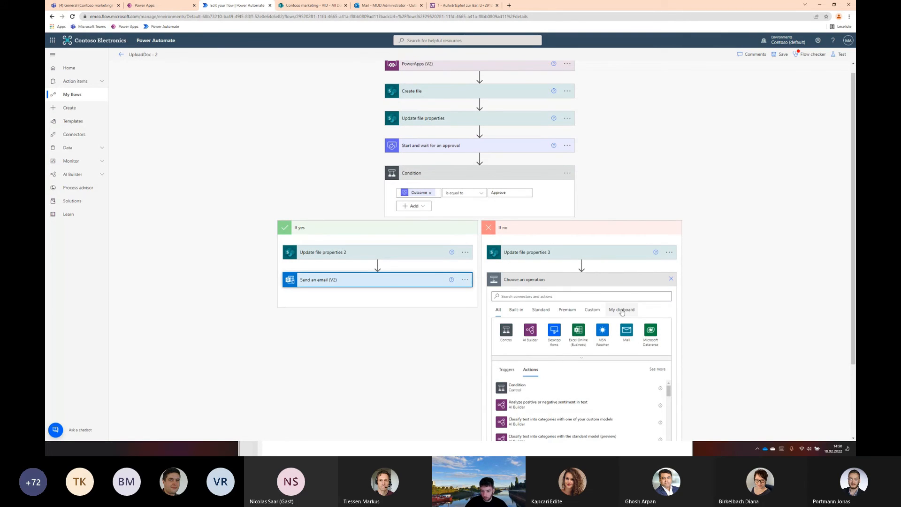
click(622, 310)
click(587, 324)
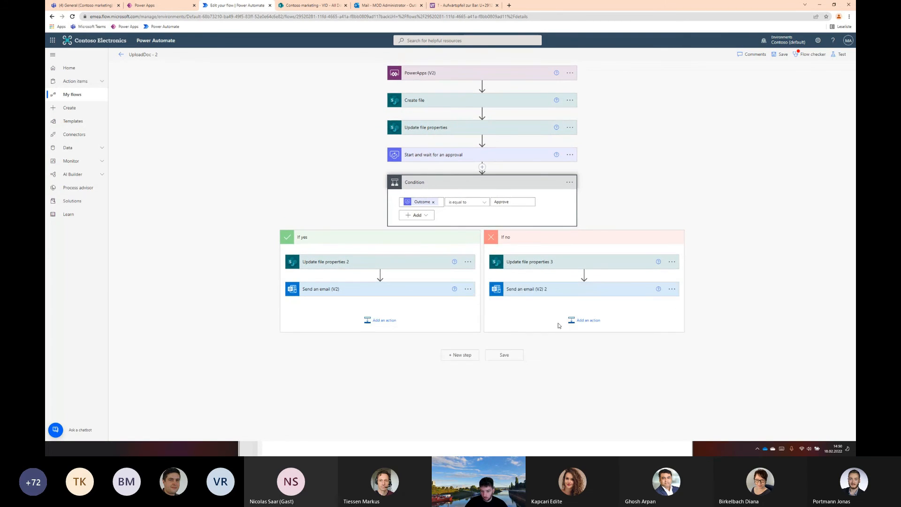
Change "approved" to "declined" in the subject and body of Send an email (V2) 2 in the If no branch
click(567, 294)
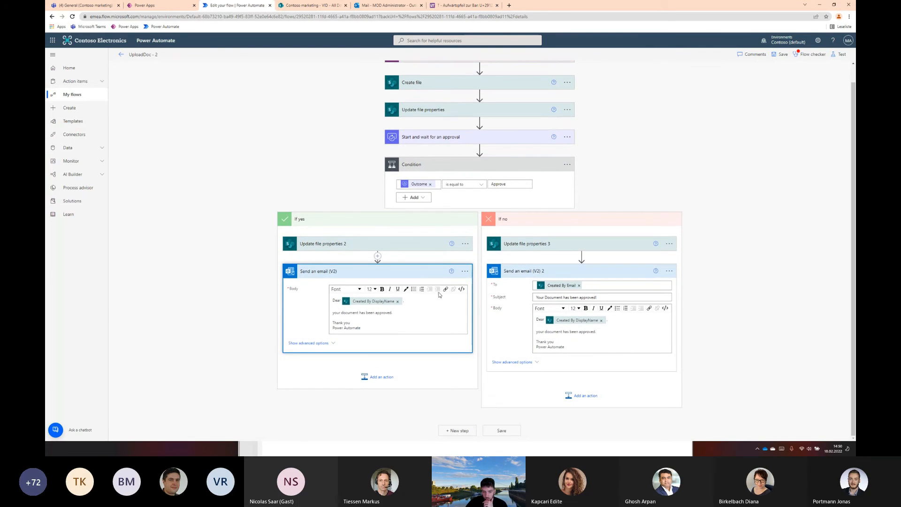
click(359, 271)
click(357, 271)
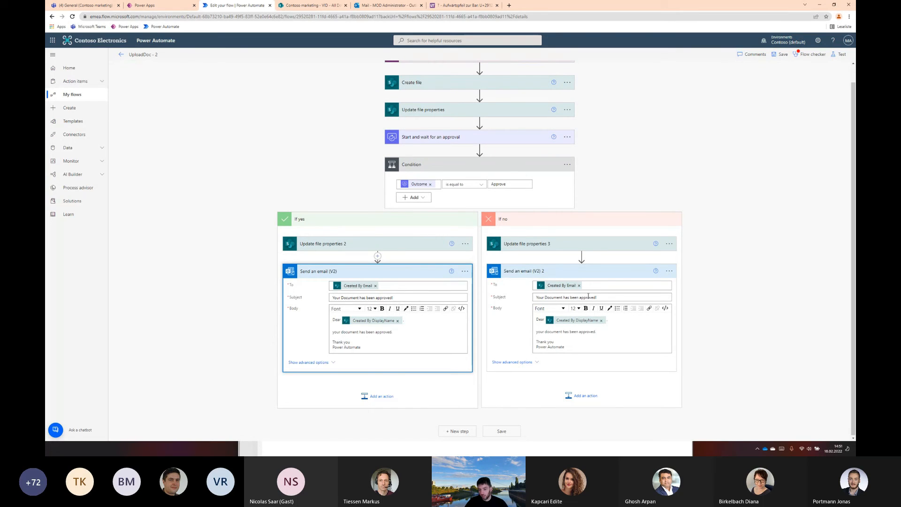
double_click(590, 296)
text(declin)
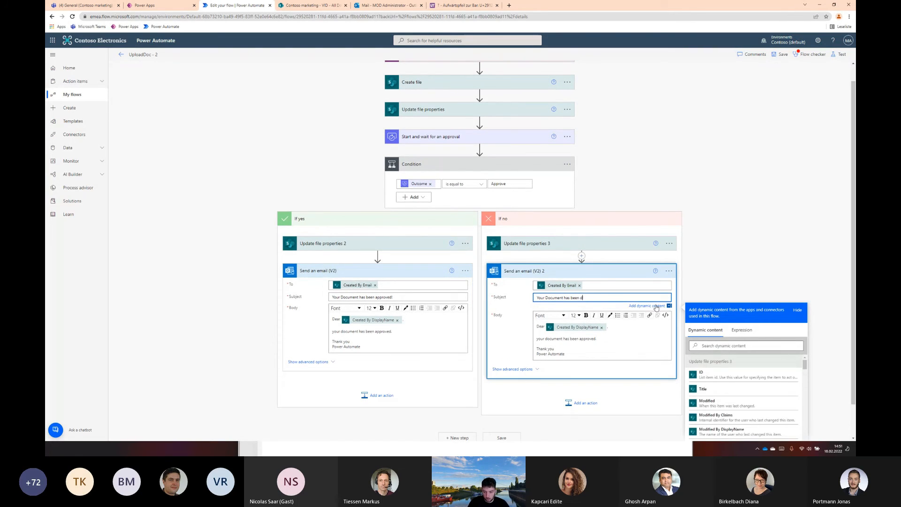
double_click(579, 339)
text(declined)
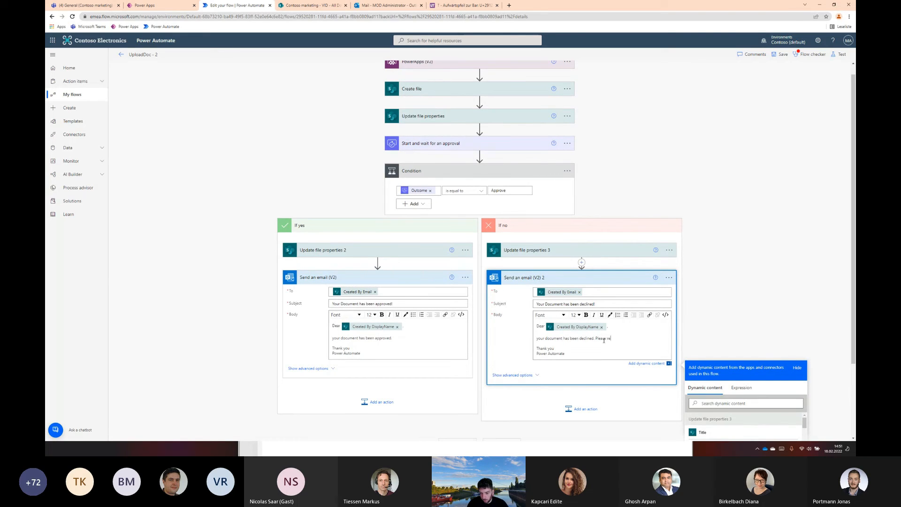
Extend the declined email's body with "Please reach out to" and the Responses Approver name value from the approval action
text(Please reach out to)
scroll(749, 375, down, 5)
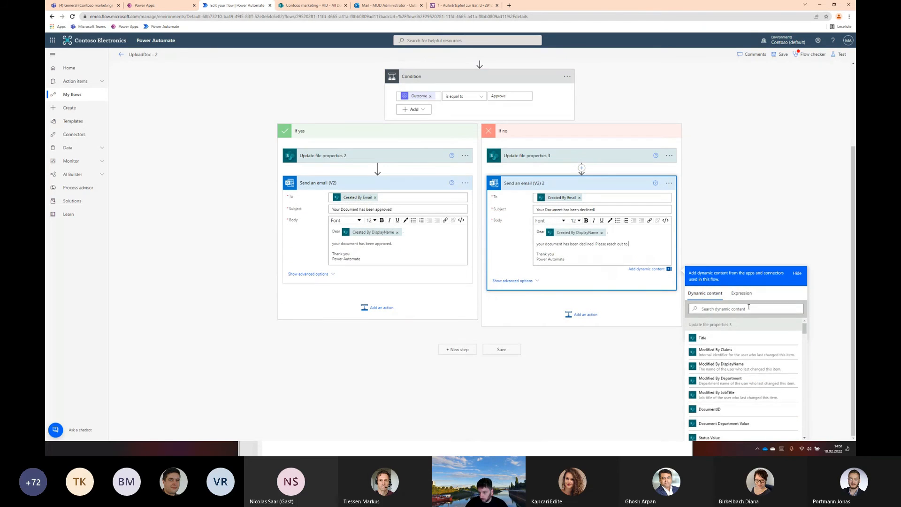
scroll(748, 359, down, 10)
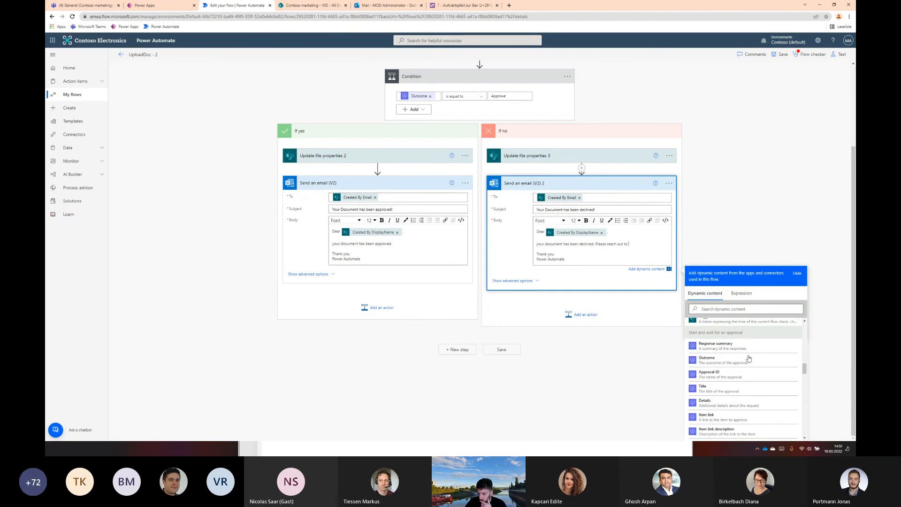
scroll(749, 359, down, 8)
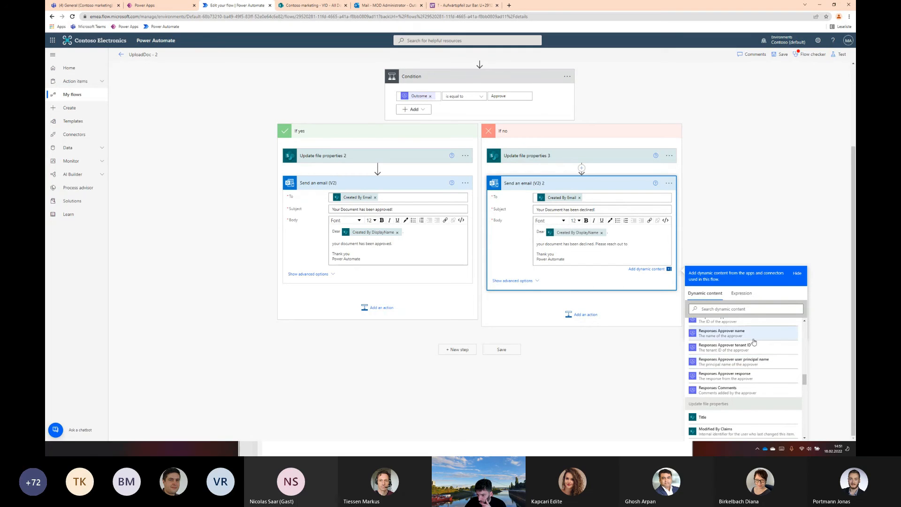
click(739, 334)
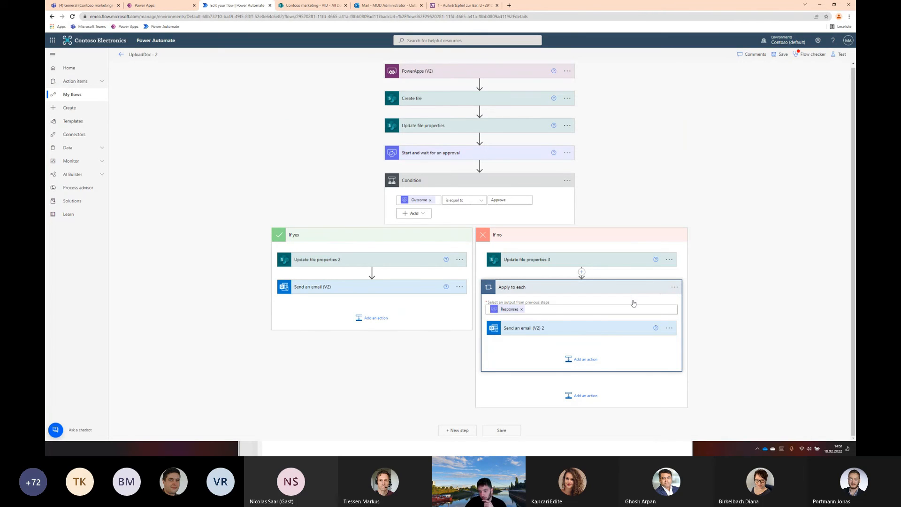
Remove the Responses input from Apply to each and try to move Send an email (V2) 2 out of the loop
click(588, 331)
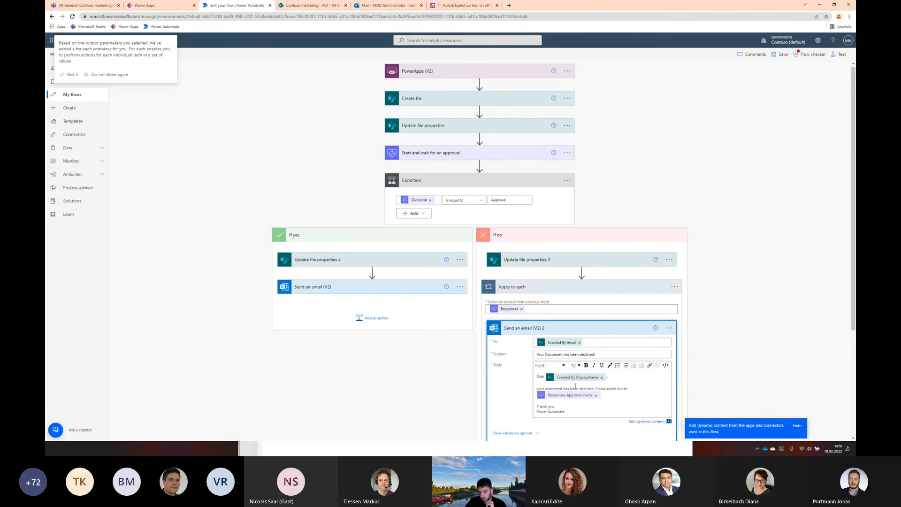
click(522, 309)
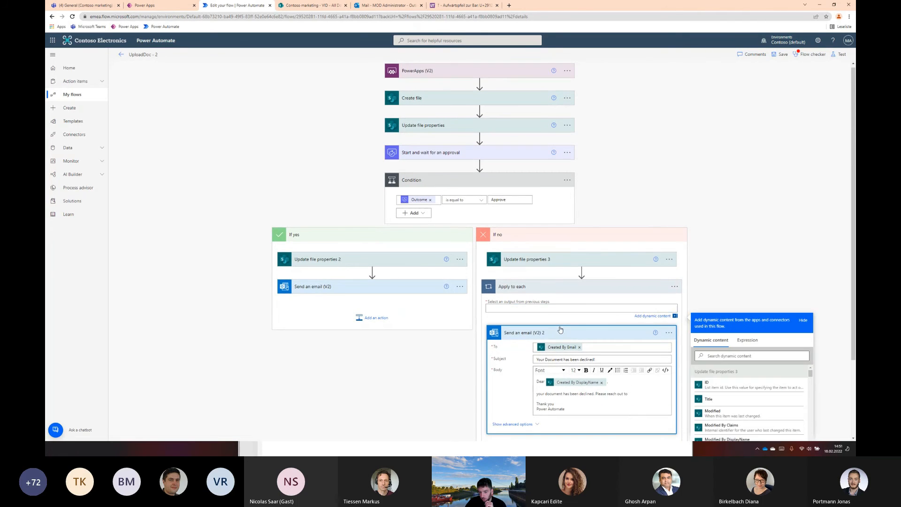
click(563, 330)
click(572, 336)
drag(572, 331, 608, 295)
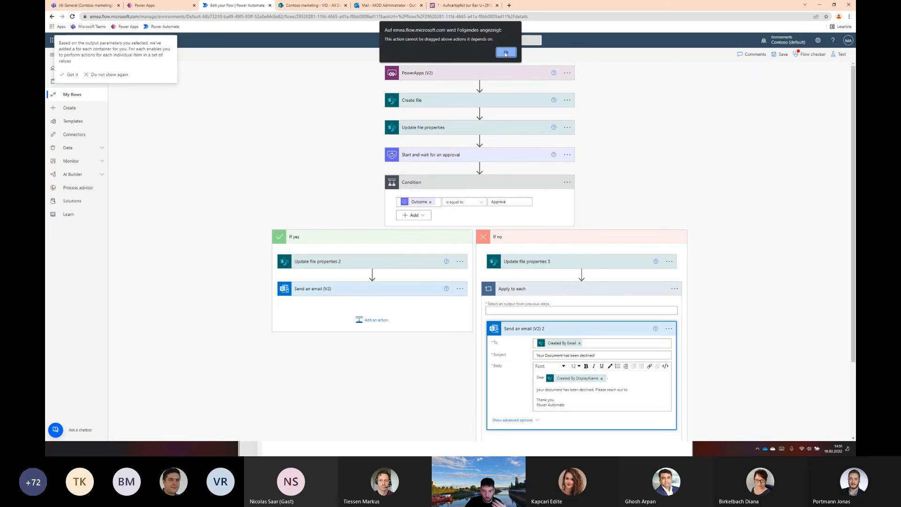
click(507, 52)
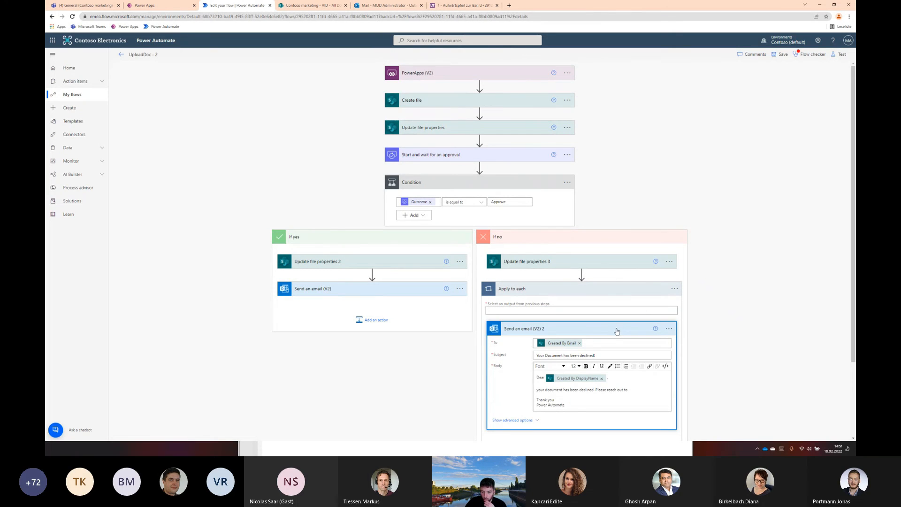
scroll(580, 315, down, 2)
drag(574, 271, 538, 411)
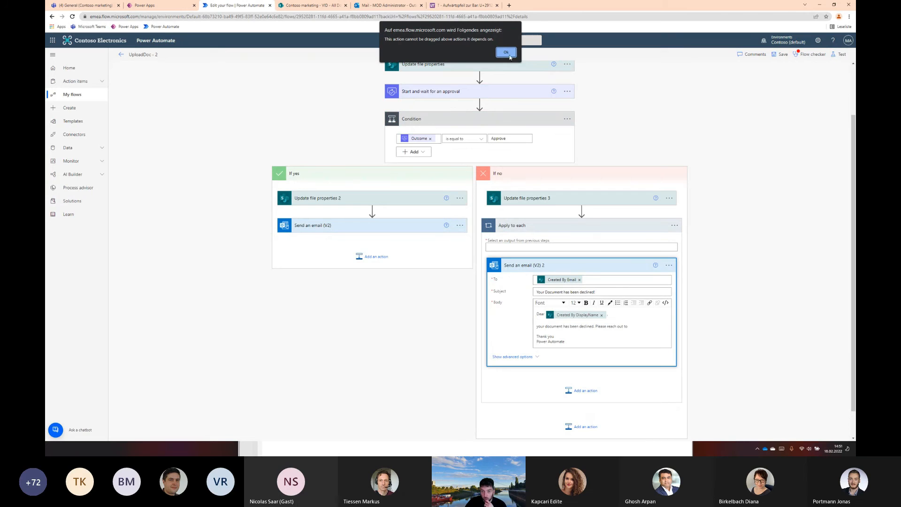
click(507, 53)
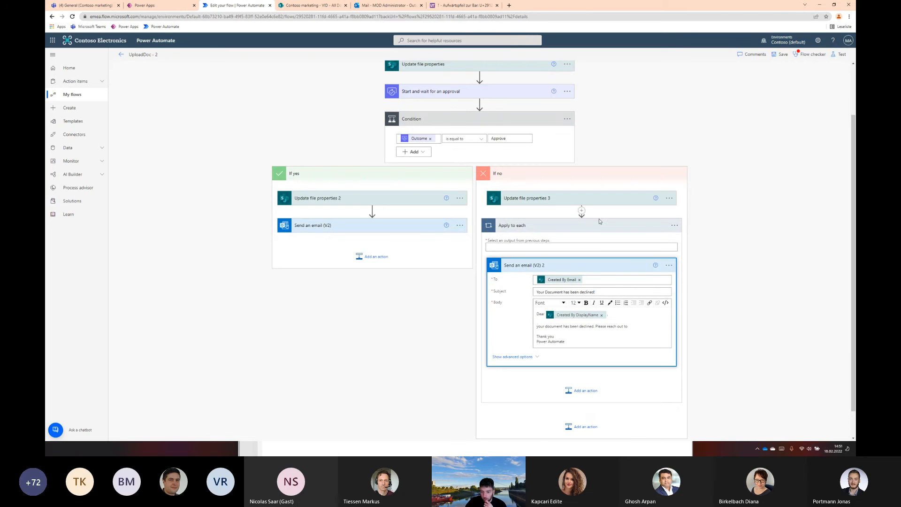
Move Send an email (V2) 2 out of Apply to each after removing its Created By values, and delete the emptied loop
click(602, 315)
click(580, 279)
drag(585, 265, 584, 216)
click(669, 361)
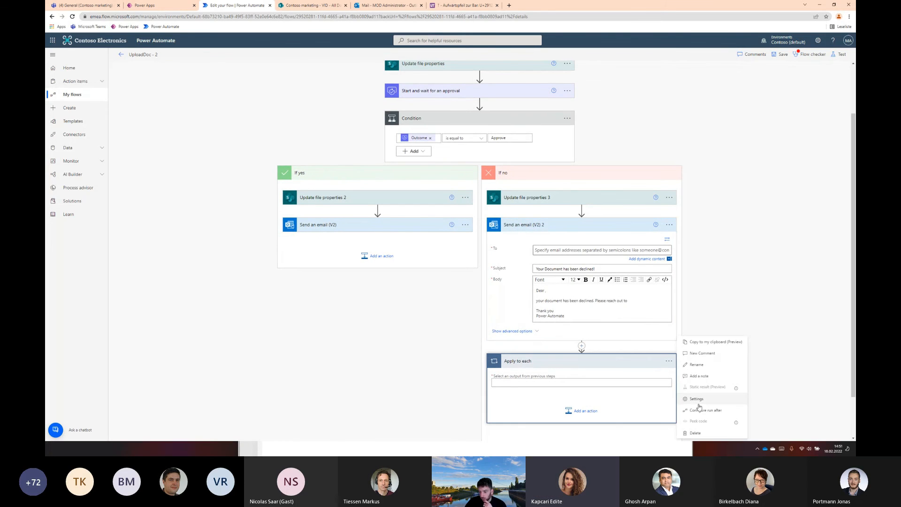
click(695, 432)
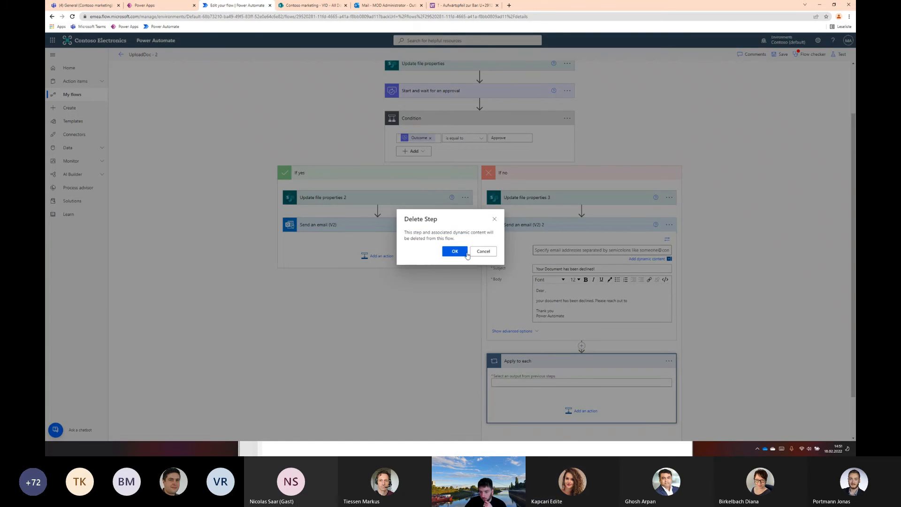
click(455, 251)
Replace Send an email (V2) 2 in the If no branch with a fresh copy of the Send an email (V2) action
click(560, 283)
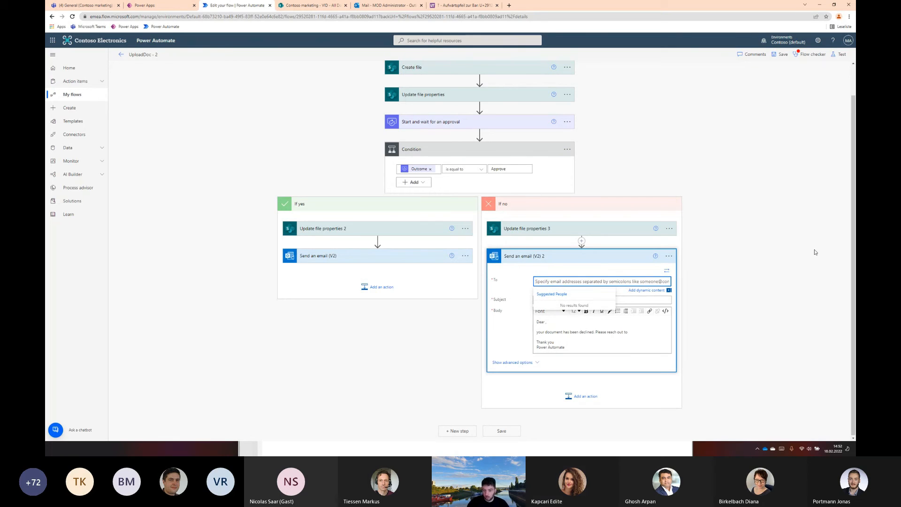
click(650, 292)
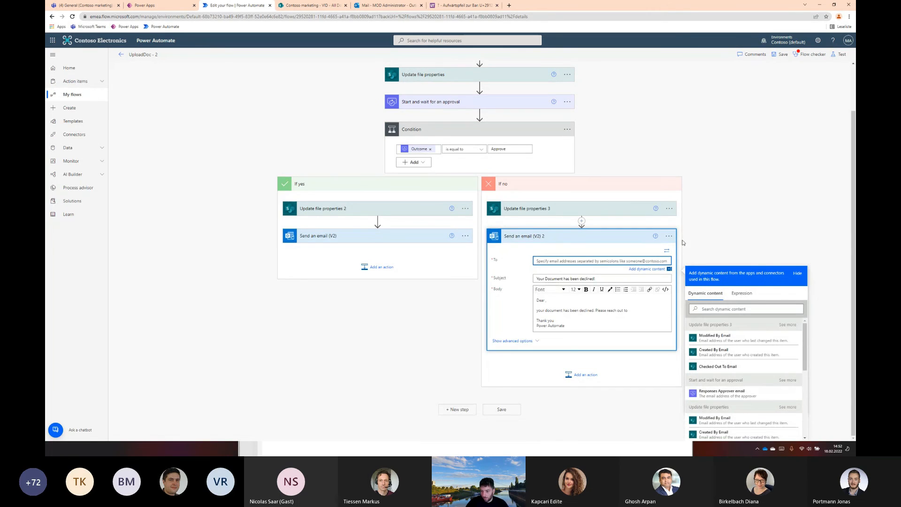
click(669, 236)
click(669, 264)
click(696, 354)
click(455, 251)
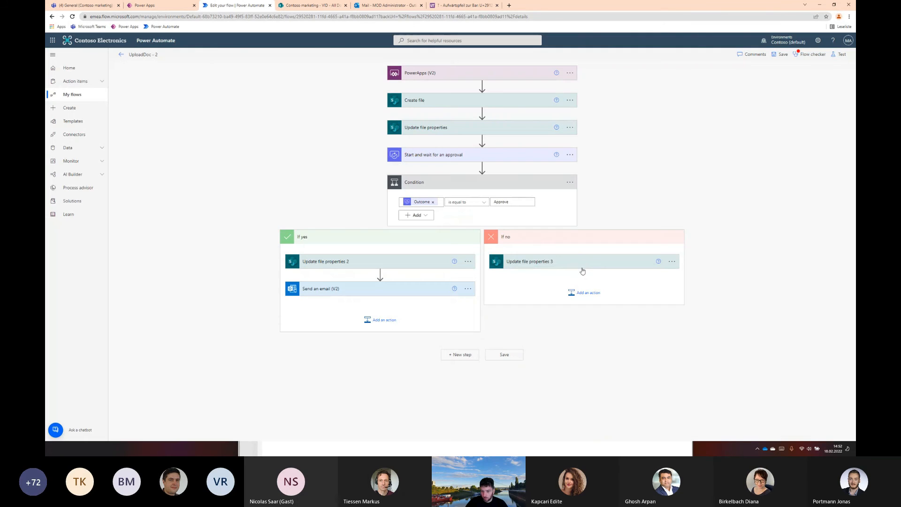
click(585, 293)
click(624, 309)
click(565, 331)
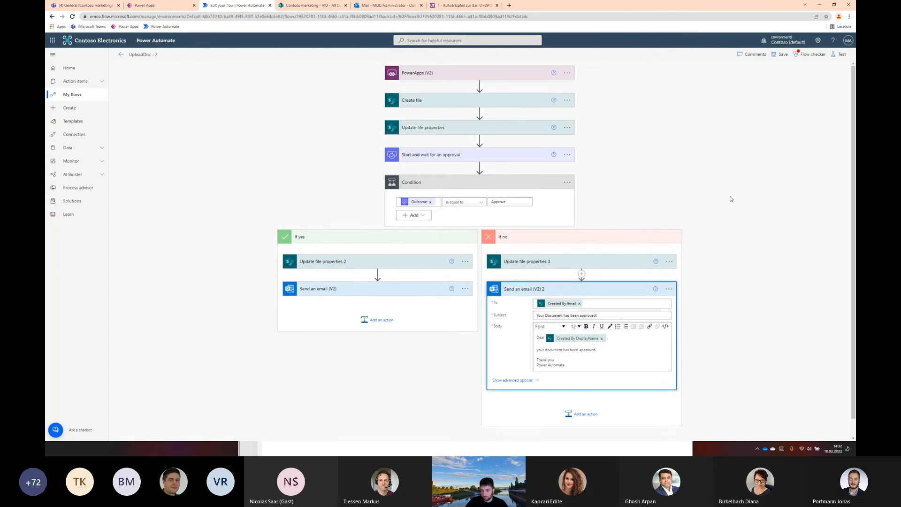
Set the subject of Send an email (V2) 2 to "Your Document has been declined!"
click(422, 275)
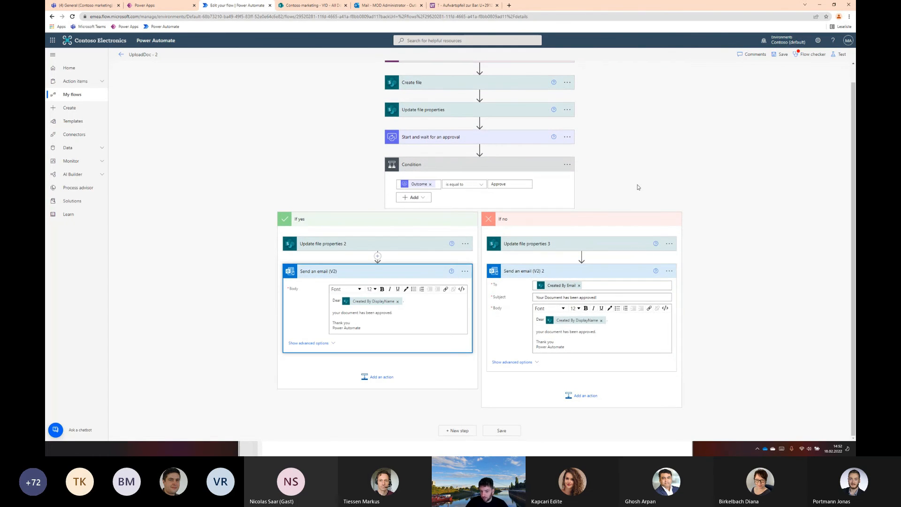
drag(582, 297, 728, 271)
text(dec)
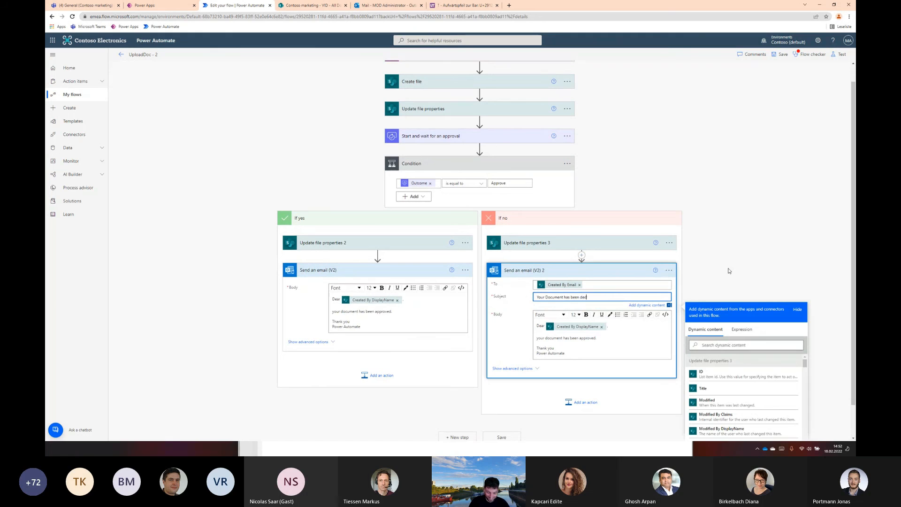
text(lined)
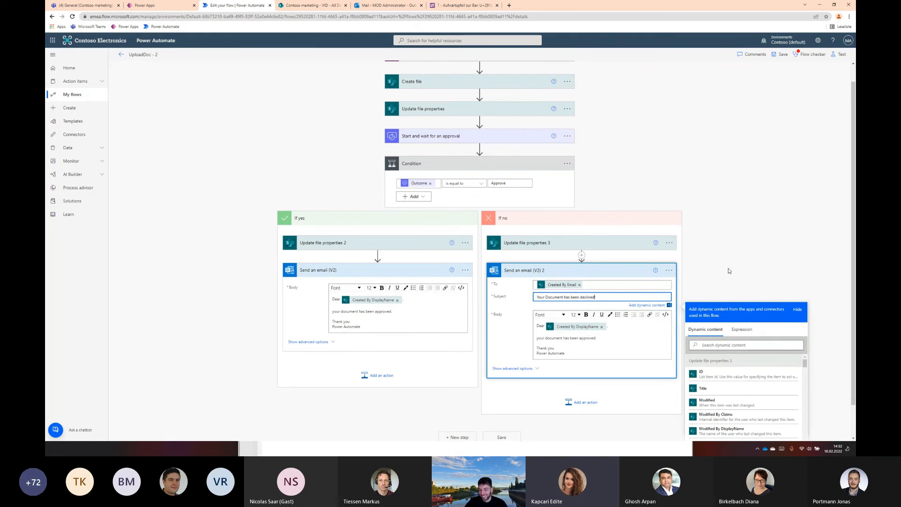
text(!)
Change the body sentence of Send an email (V2) 2 to "your document has been declined."
scroll(729, 271, down, 1)
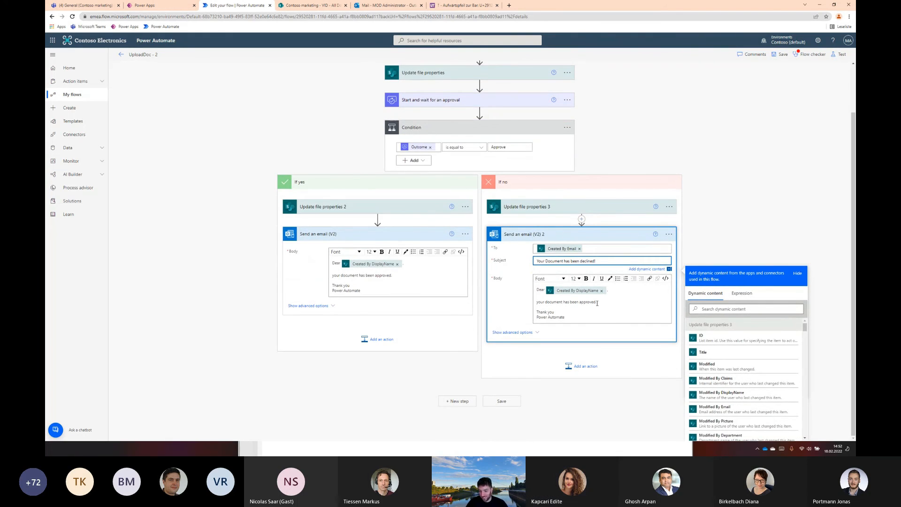
drag(598, 303, 575, 303)
text(declined)
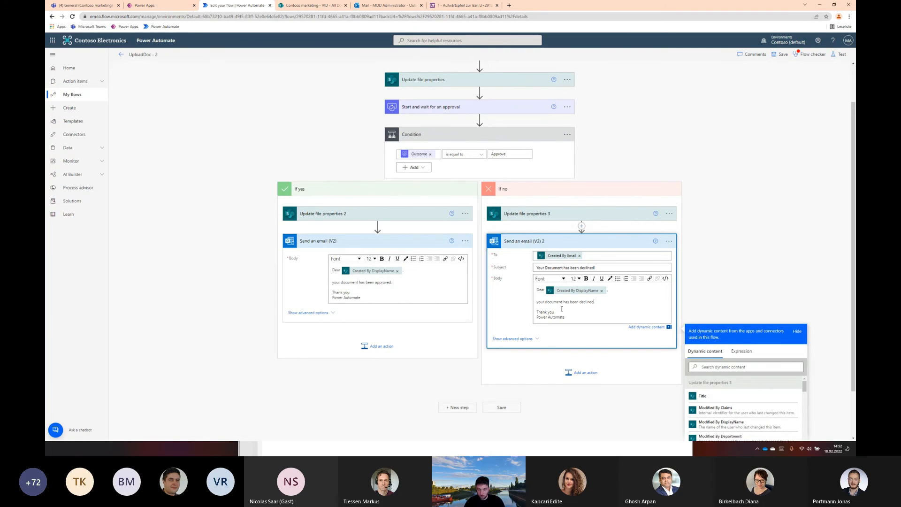
click(688, 260)
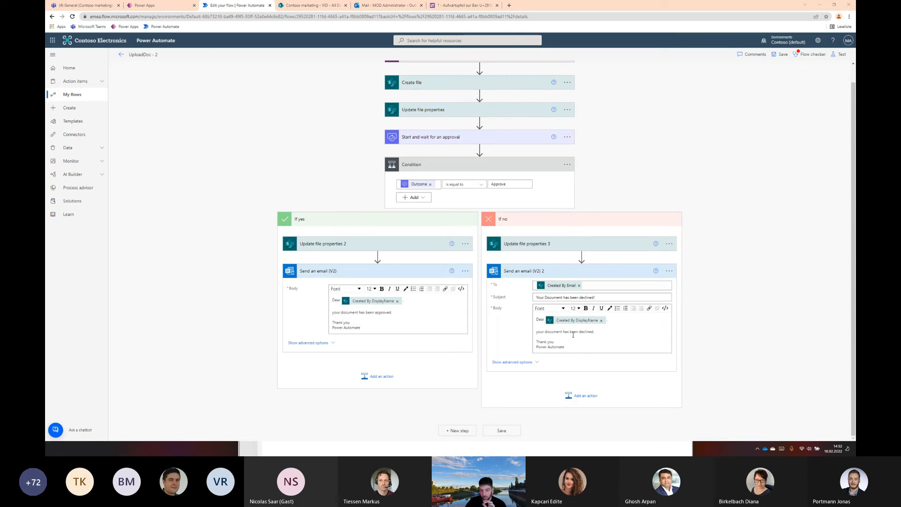
Add a Send an HTTP request to SharePoint action after Send an email (V2) 2 in the If no branch
click(573, 394)
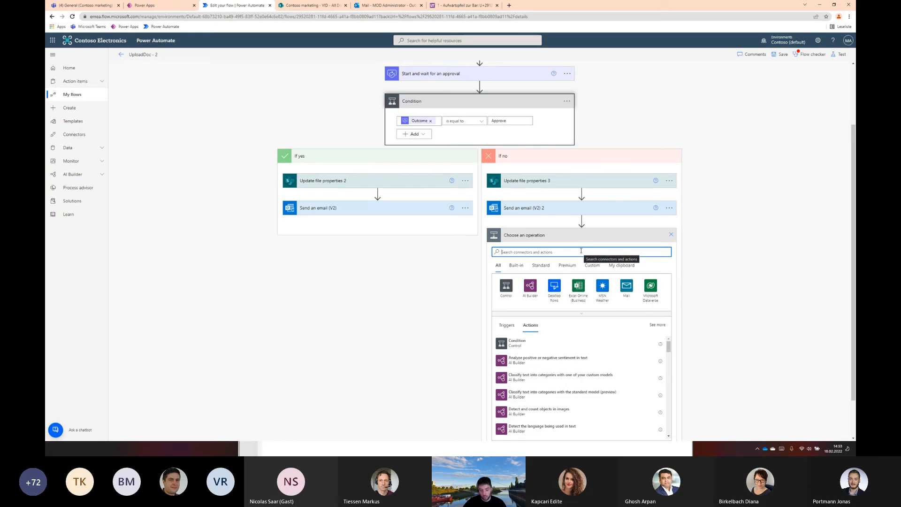
text(http)
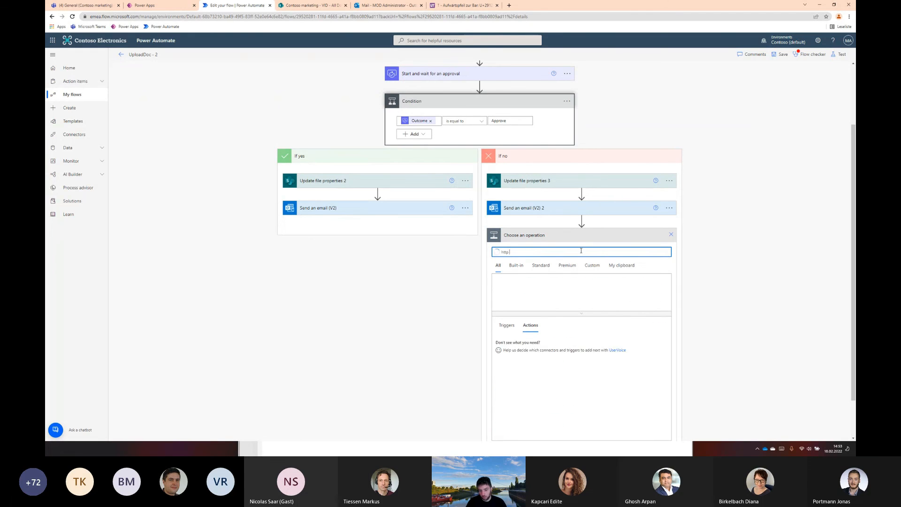
click(556, 344)
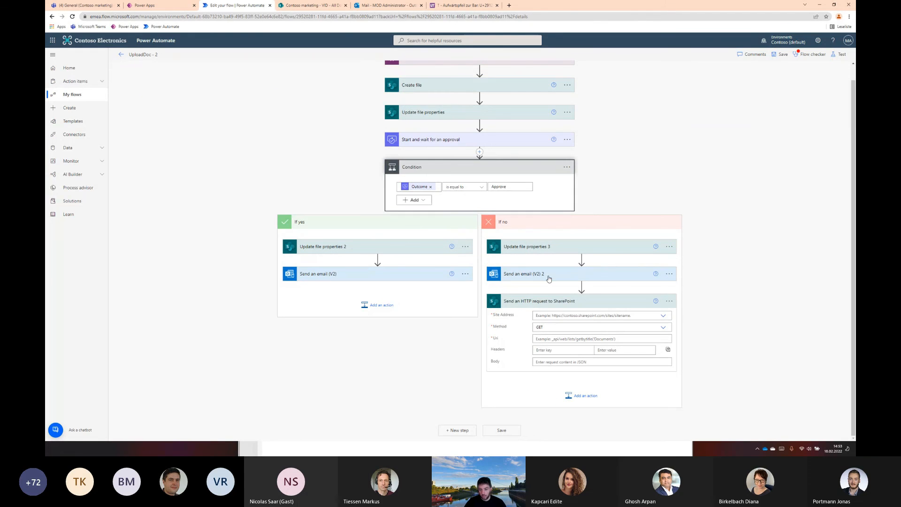
Set the HTTP request's Site Address as a custom value to the Contoso marketing site URL, copied from the open SharePoint page
click(643, 315)
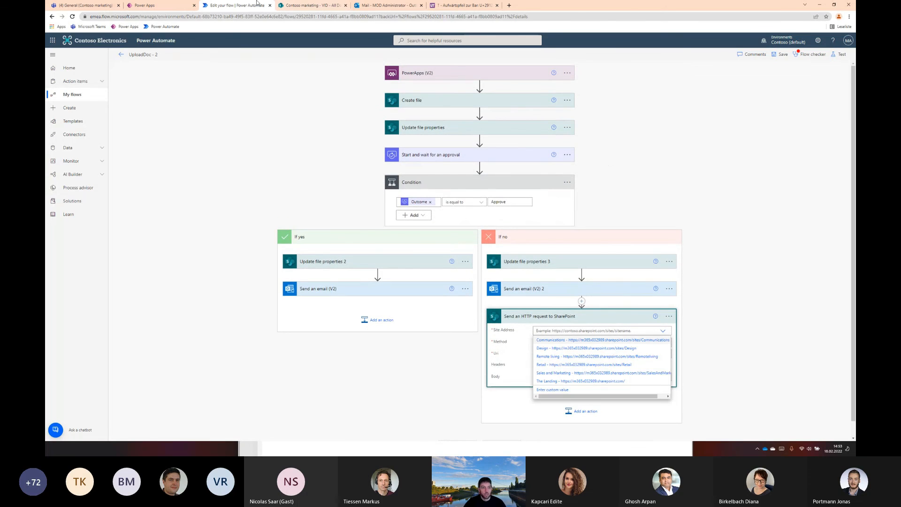
click(313, 5)
click(189, 17)
click(203, 16)
drag(213, 17, 89, 17)
key(ctrl+c)
click(243, 7)
key(ctrl+v)
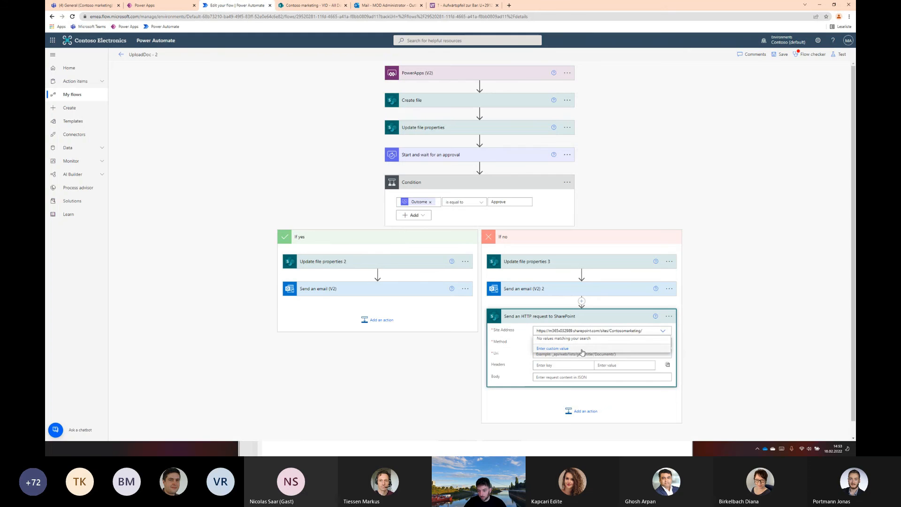
click(662, 331)
click(590, 389)
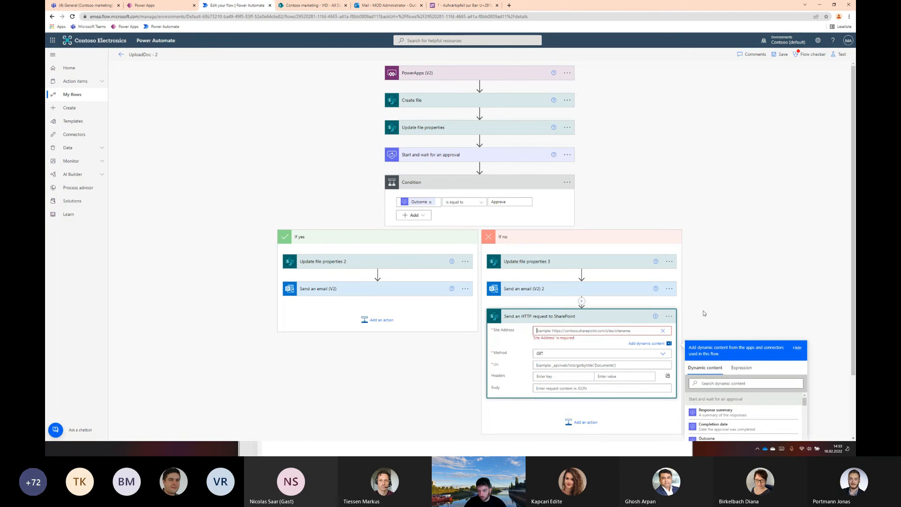
key(ctrl+v)
click(568, 291)
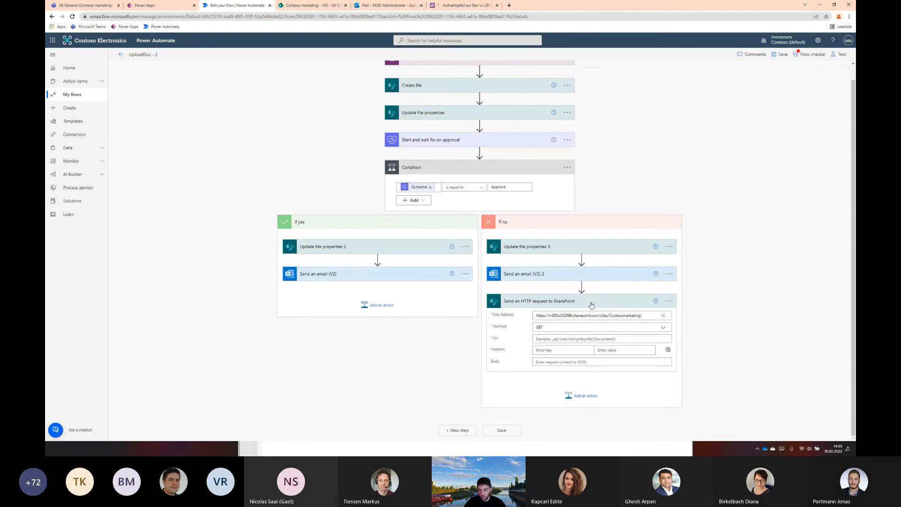
Set the HTTP request's Method to POST and paste a Uri using Lists/getById with the list ID, GetItemById with the dynamic ID, and /recycle
click(662, 327)
click(543, 353)
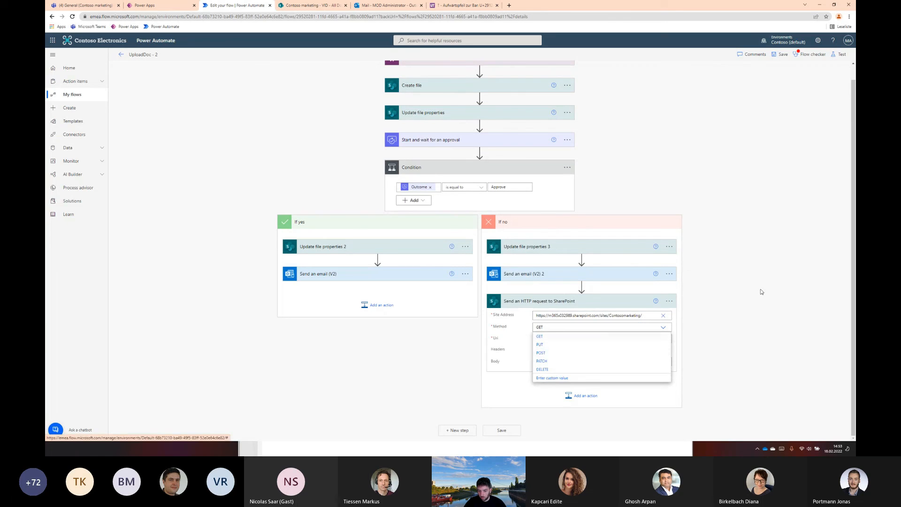
click(586, 339)
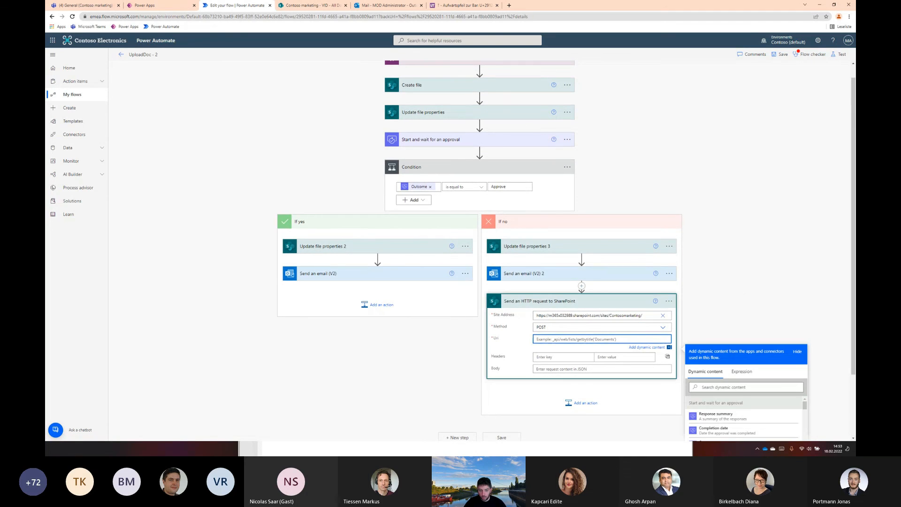
key(alt+Tab)
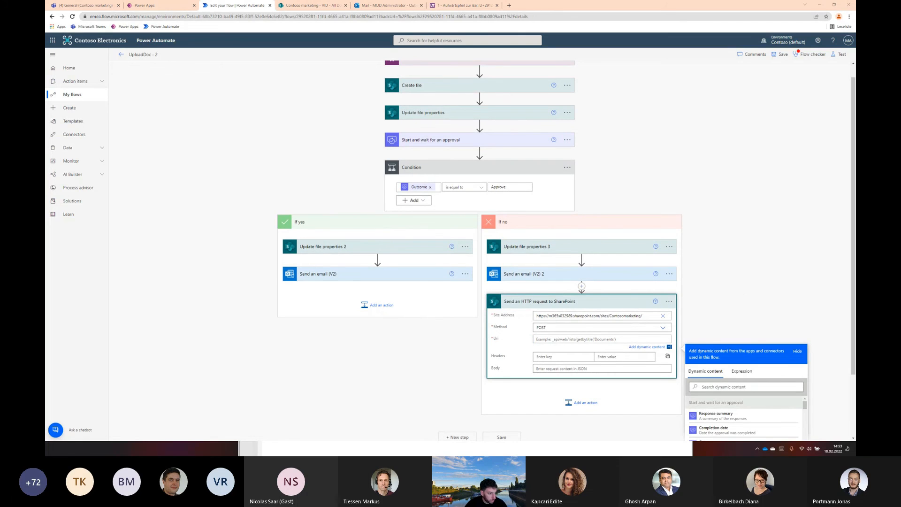
click(555, 339)
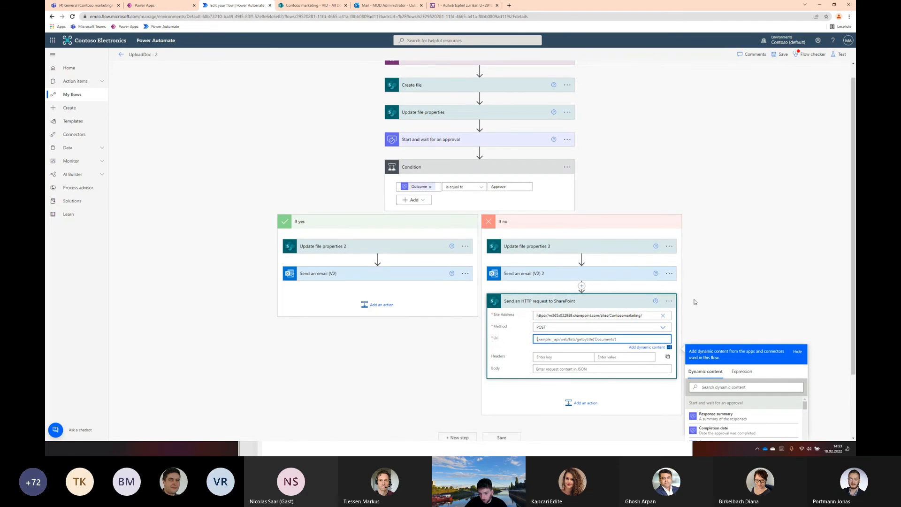
key(ctrl+v)
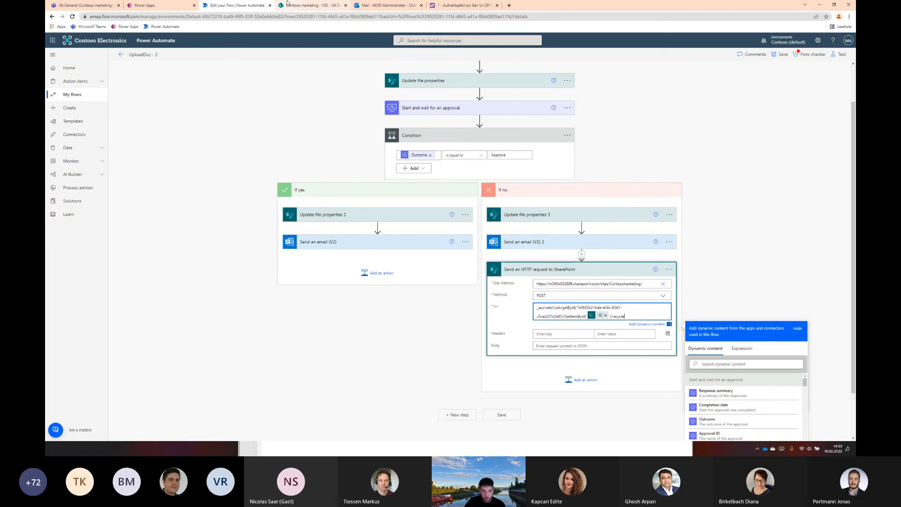
Examine the list ID in the address of the VID library's settings page in SharePoint and return to the flow
click(312, 5)
click(434, 169)
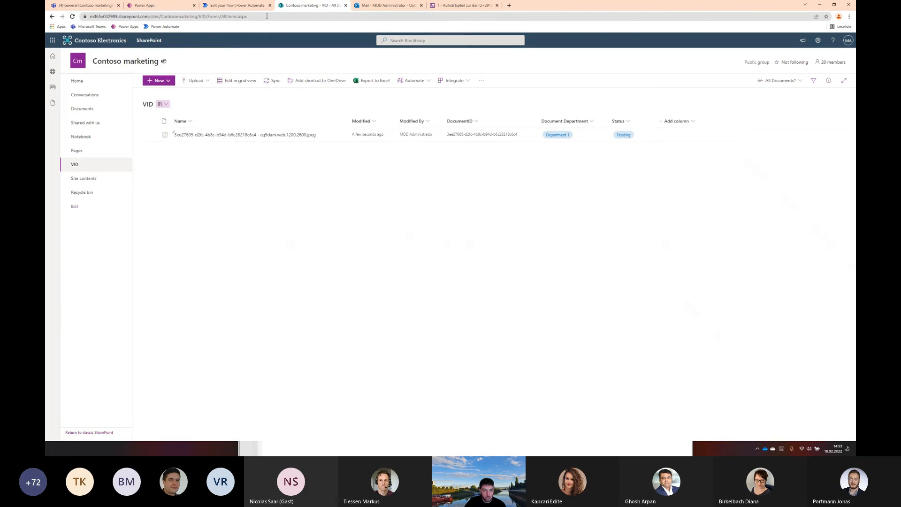
click(818, 40)
click(774, 106)
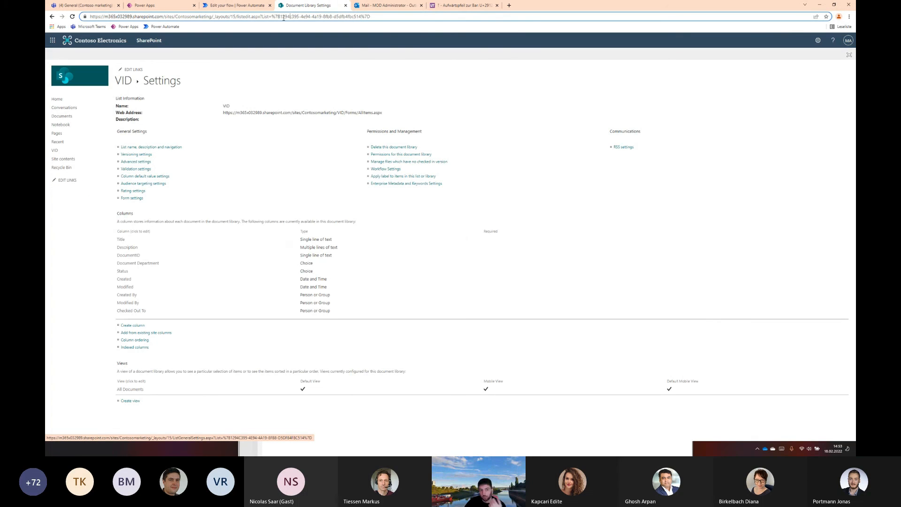
drag(281, 16, 362, 17)
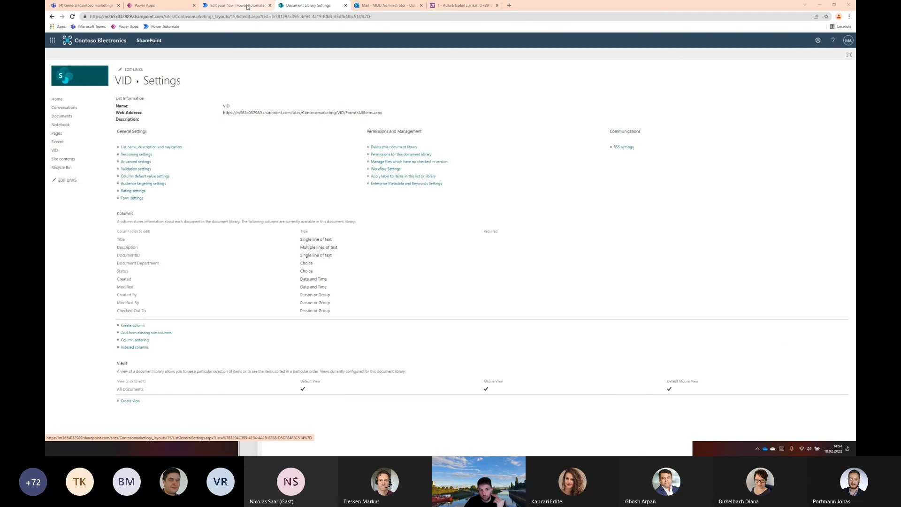
click(247, 6)
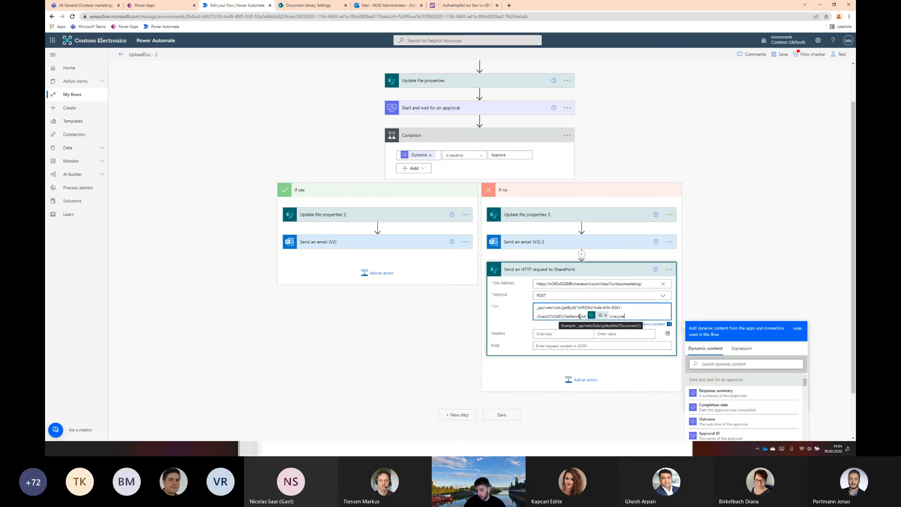
text(le)
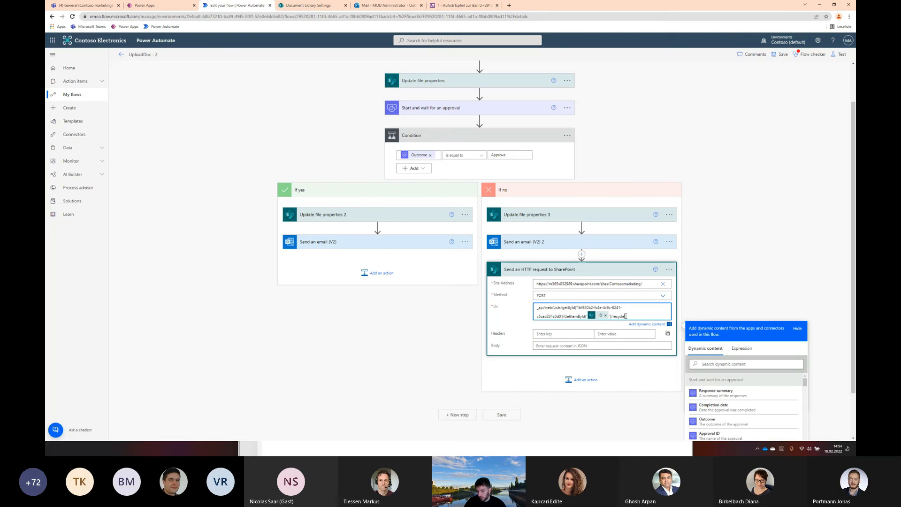
Add the header Prefer with the value bypass-shared-lock to the HTTP request and try to save the flow
click(575, 332)
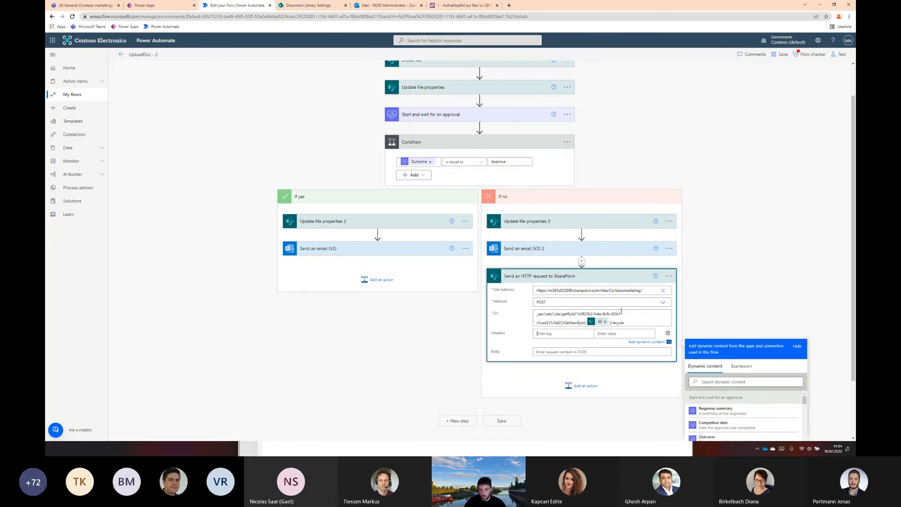
text(Prefer)
key(Tab)
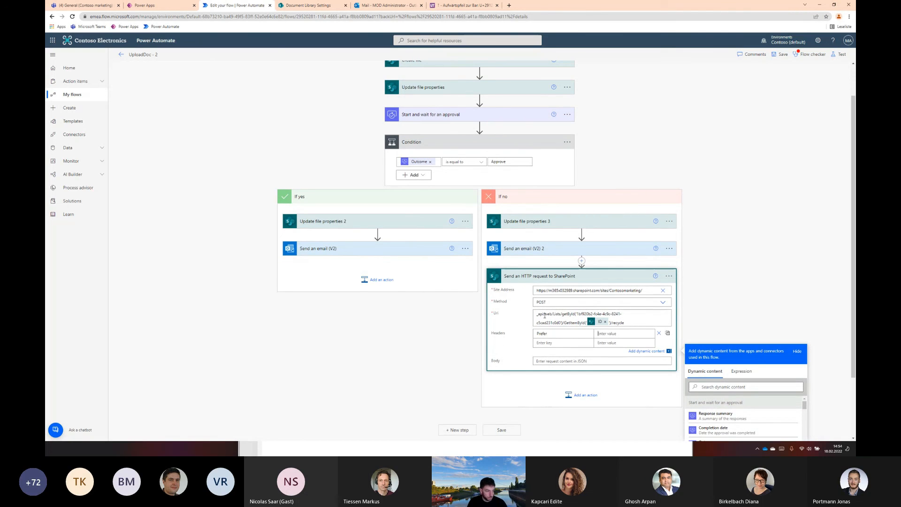
text(bypass-shared-lock)
click(773, 279)
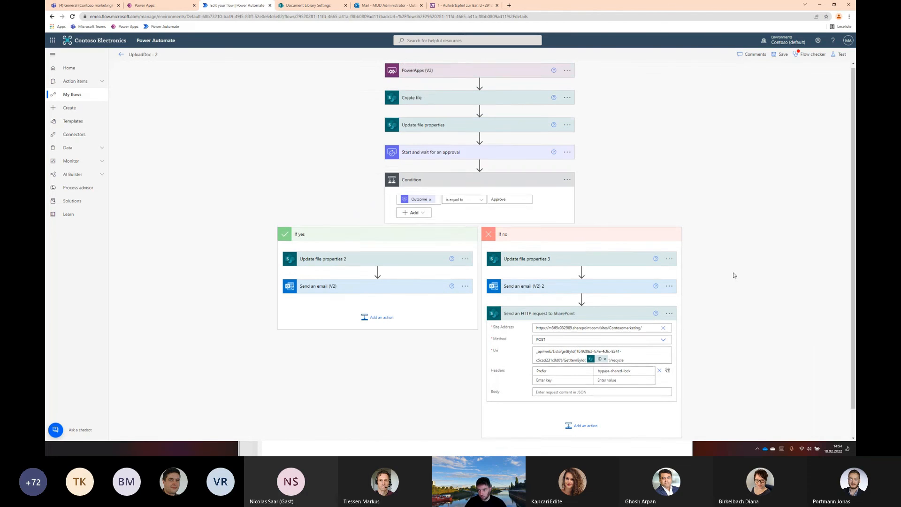
click(781, 55)
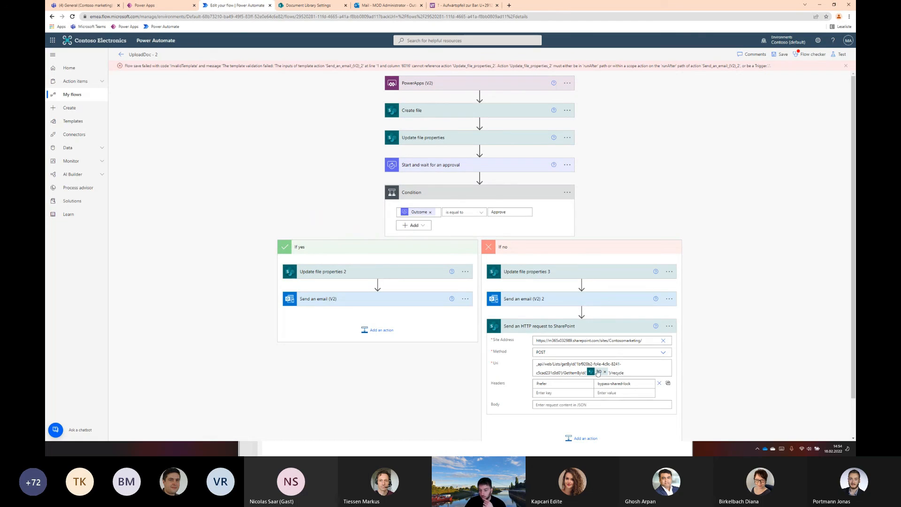
Replace the greeting's name token in Send an email (V2) 2 with Created By DisplayName from Update file properties
mouse_move(599, 372)
click(521, 299)
mouse_move(574, 350)
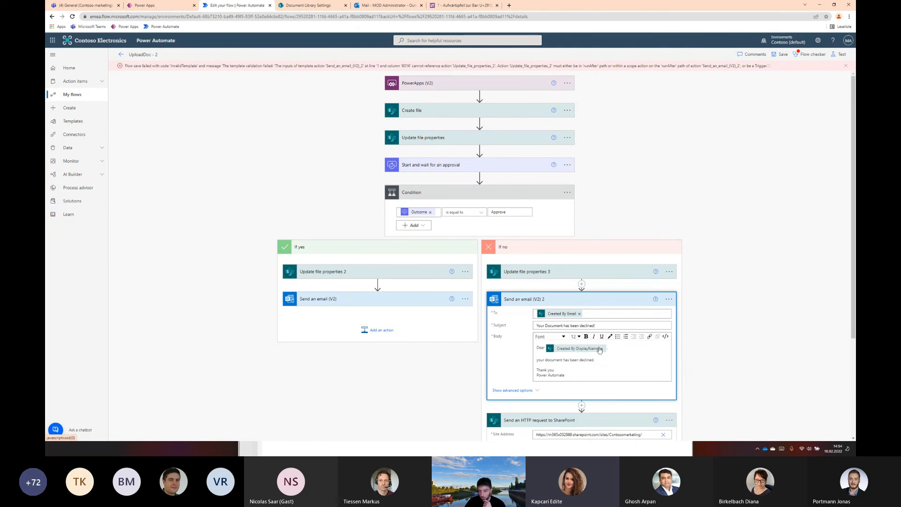
click(602, 348)
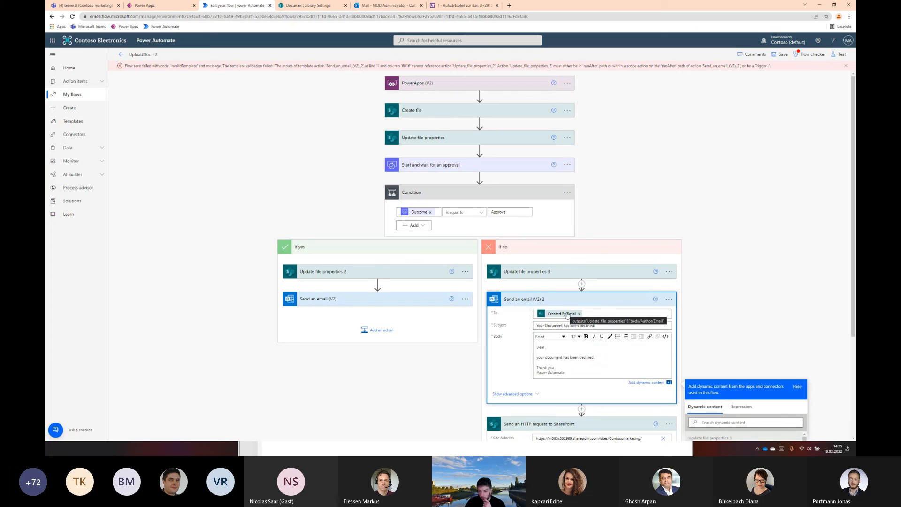
click(585, 347)
scroll(733, 374, down, 3)
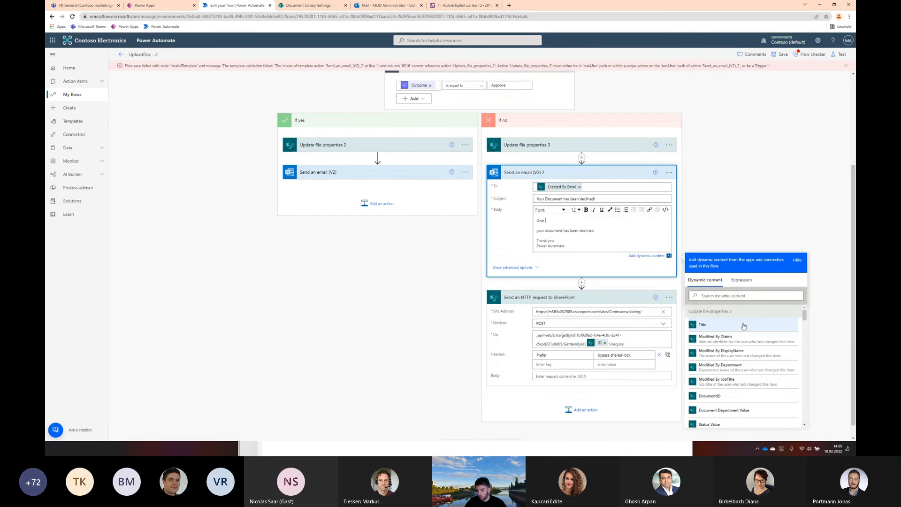
click(739, 297)
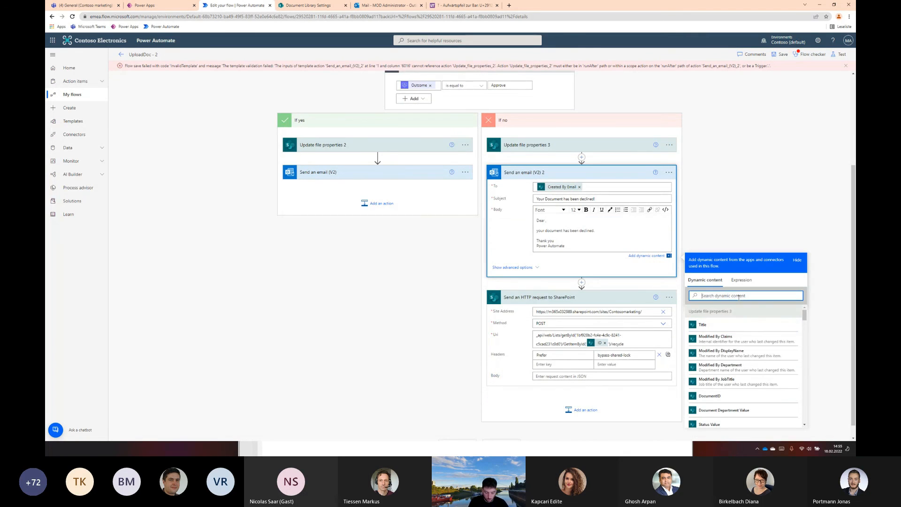
text(created)
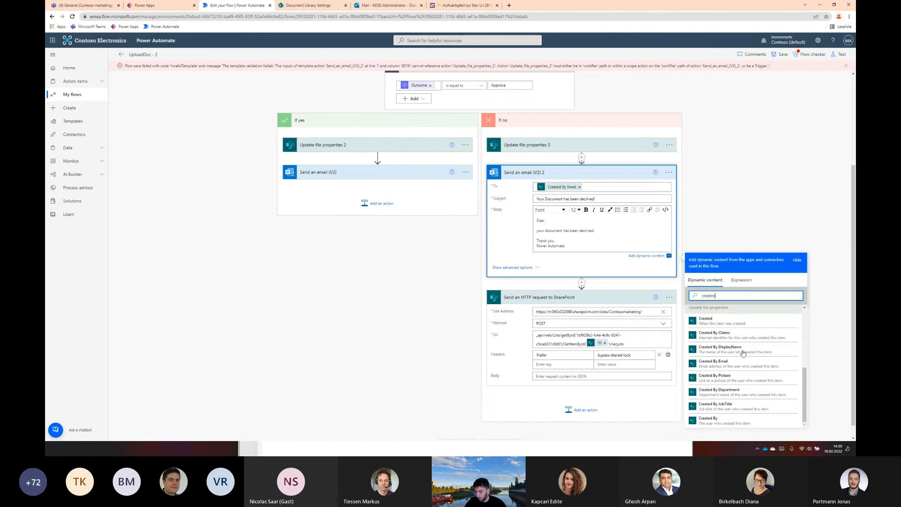
click(744, 350)
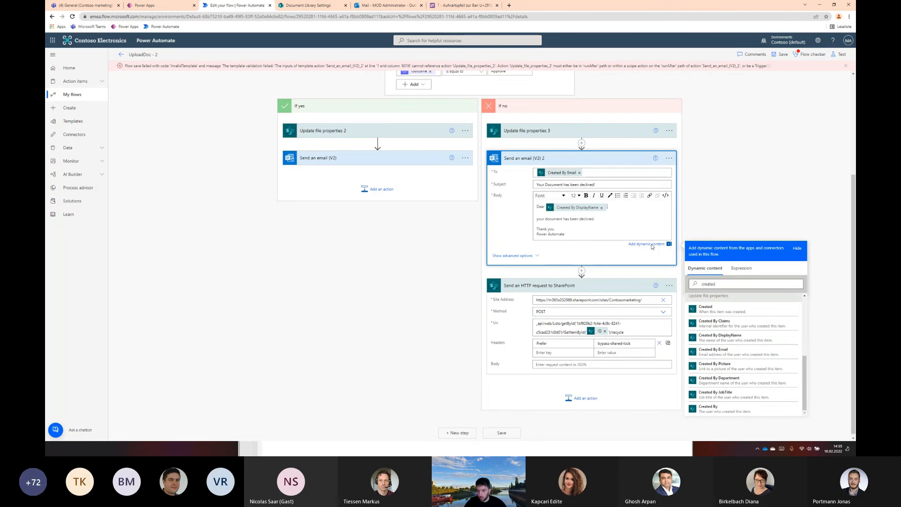
Save the corrected UploadDoc flow
click(754, 54)
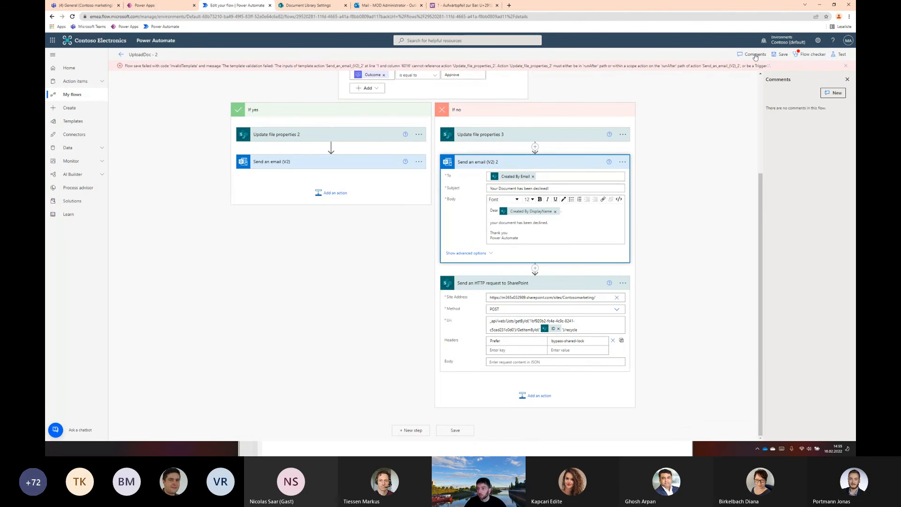
click(755, 55)
click(781, 54)
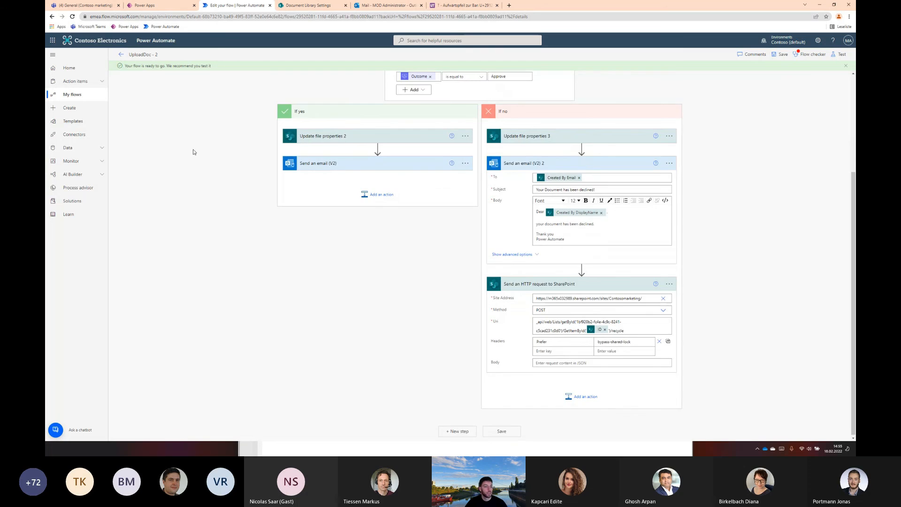
Review the flow from trigger to both condition branches and inspect the errors and warnings in the flow checker
scroll(194, 153, up, 3)
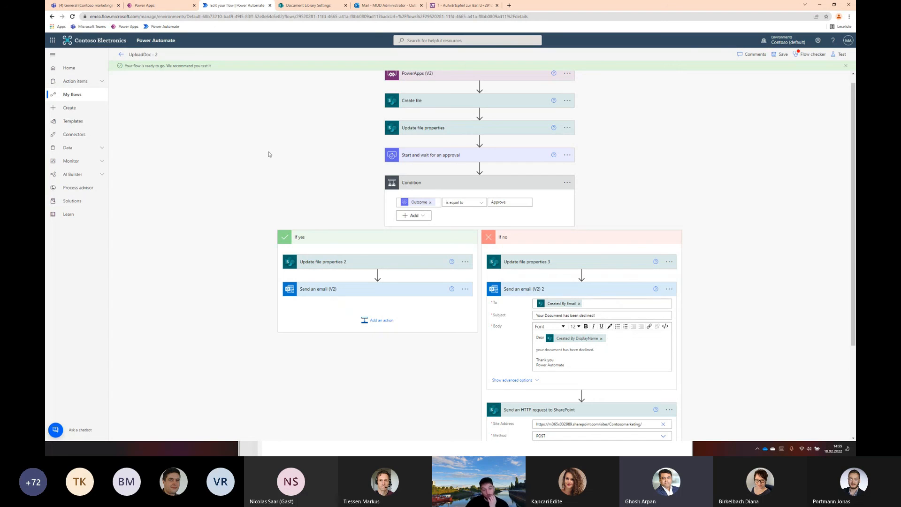
scroll(269, 156, down, 2)
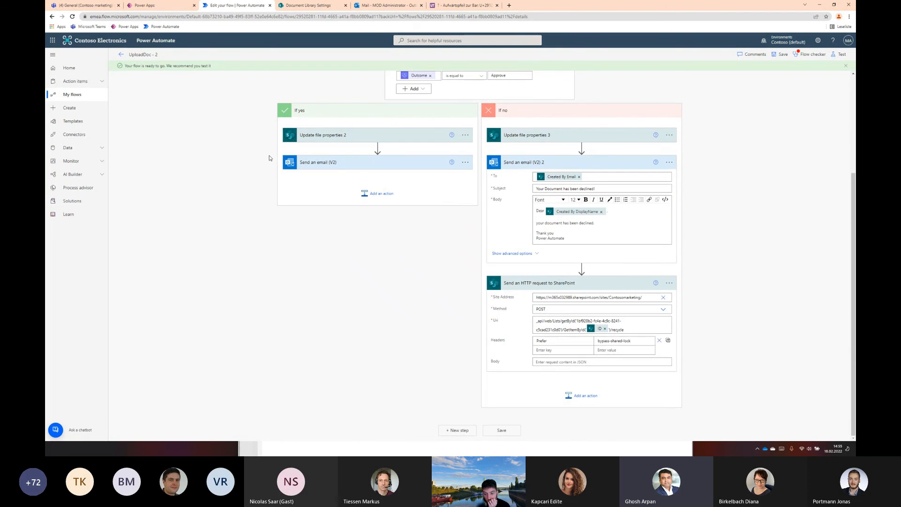
scroll(269, 157, up, 3)
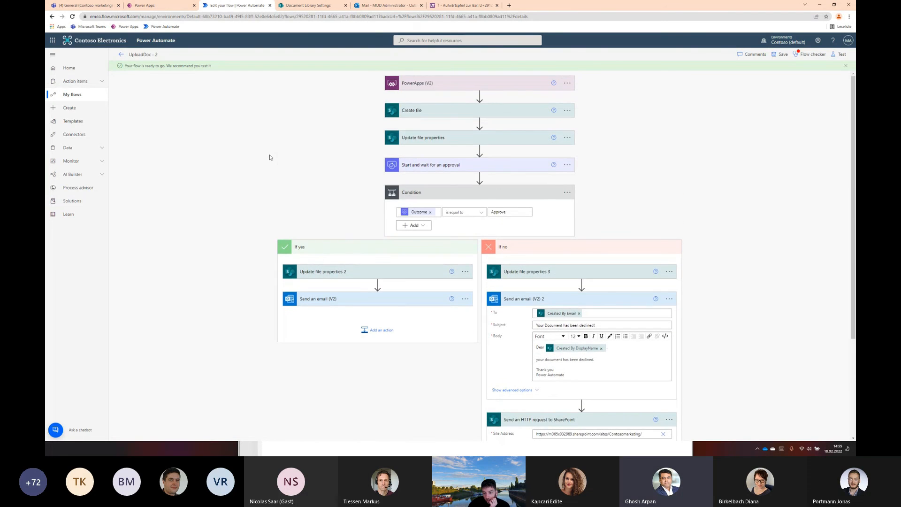
scroll(269, 158, down, 2)
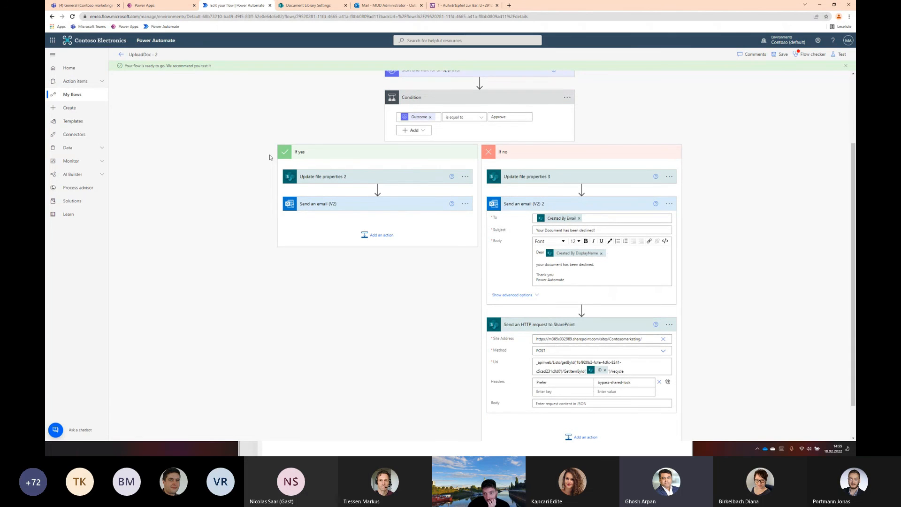
click(810, 54)
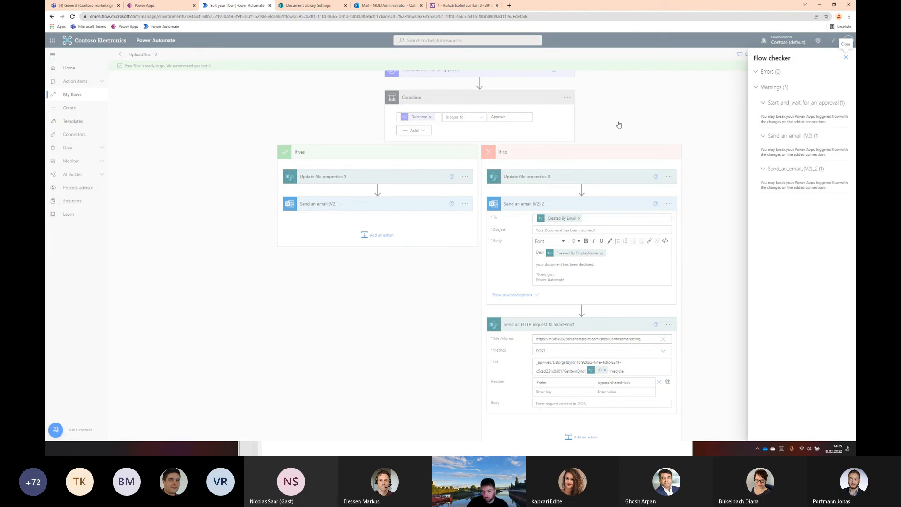
click(844, 58)
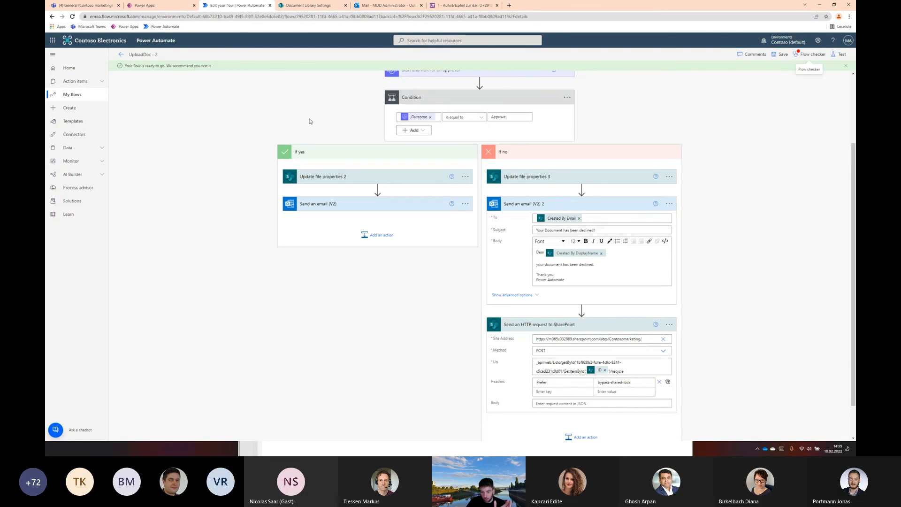
scroll(523, 361, down, 2)
scroll(329, 141, up, 3)
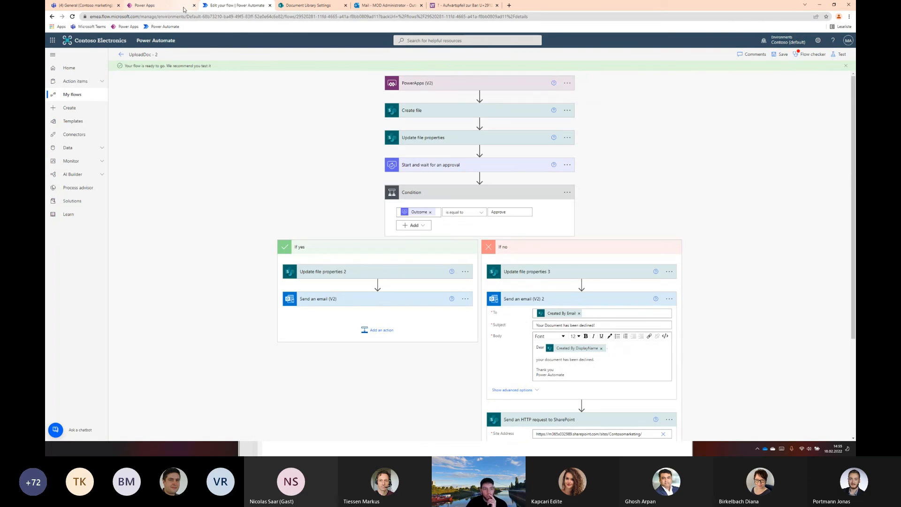
Switch to SharePoint, delete the uploaded JPEG document from the VID library and return to the flow
click(155, 6)
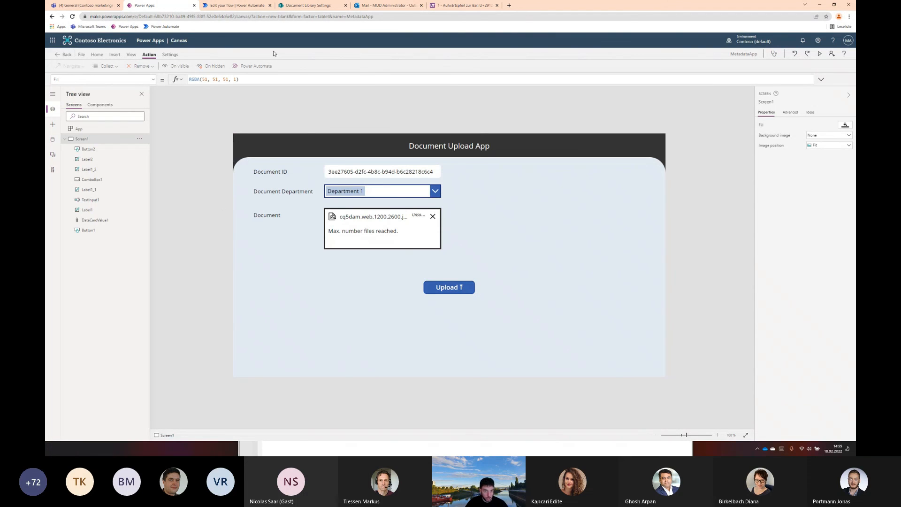
click(295, 4)
click(123, 80)
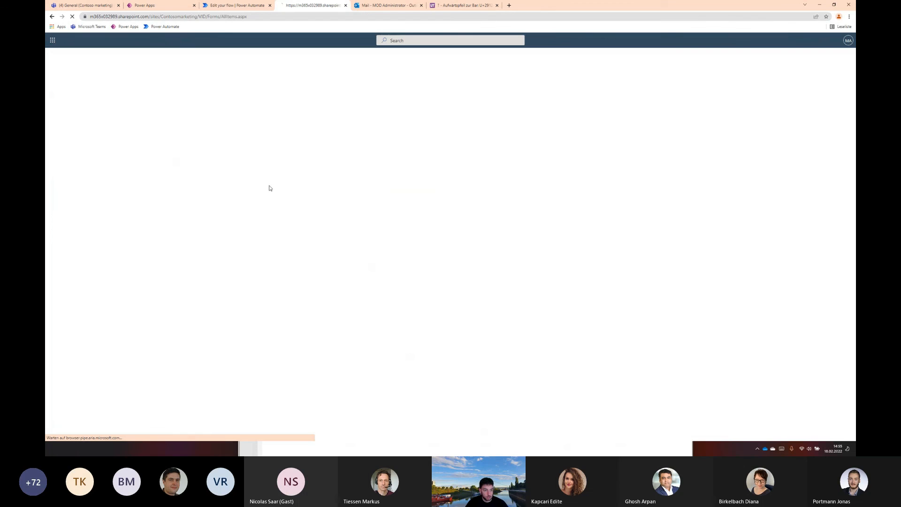
click(150, 135)
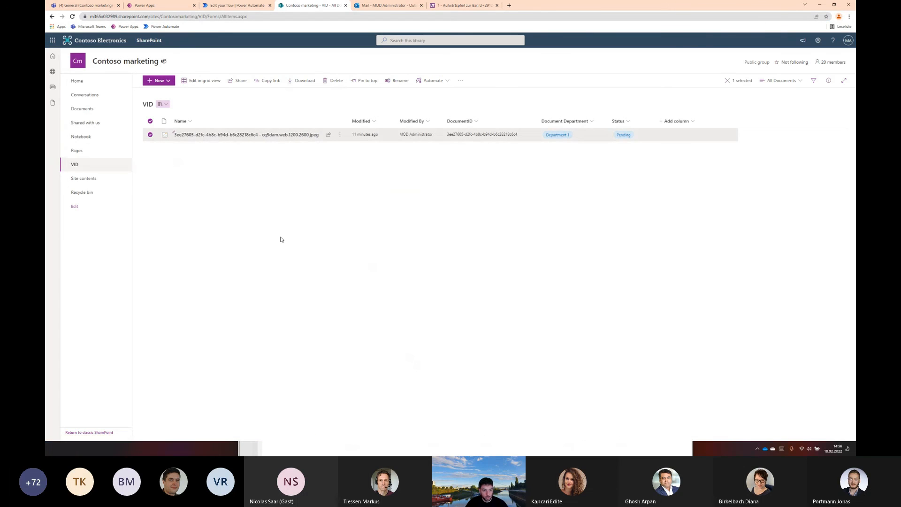
key(Delete)
key(Return)
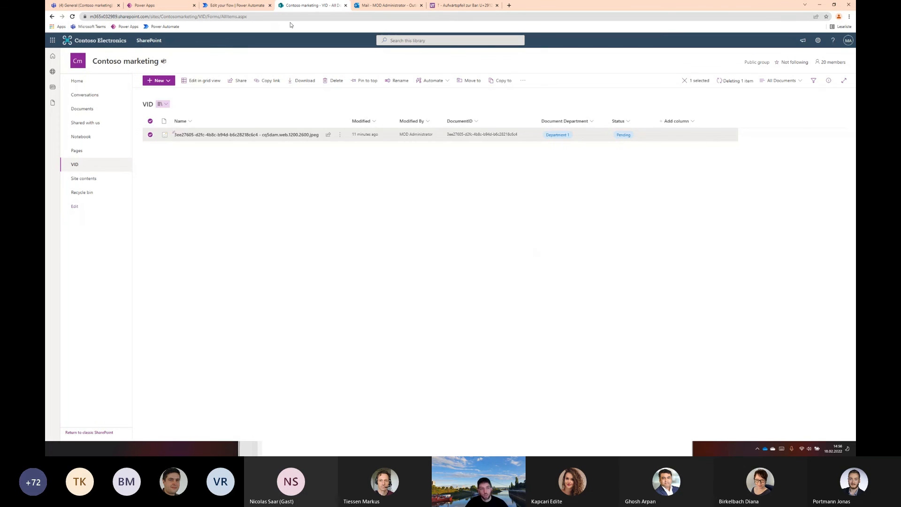
click(237, 5)
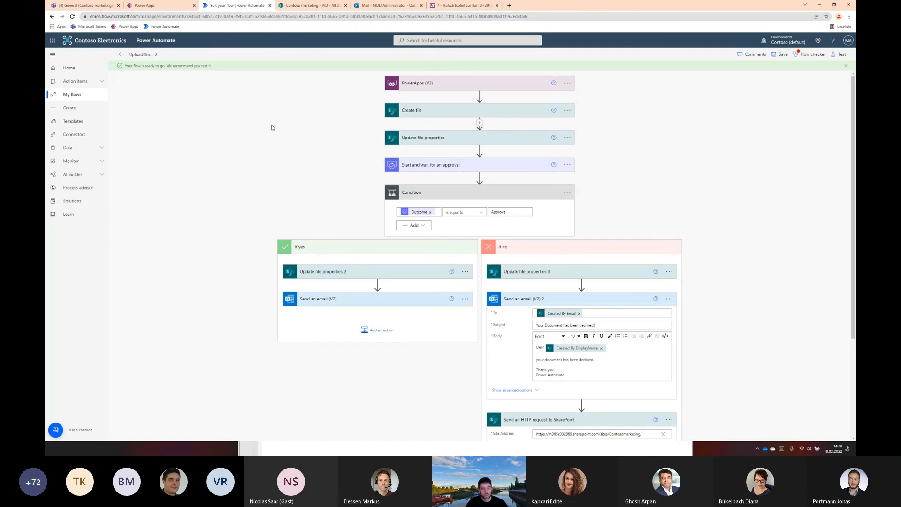
Switch to Power Apps, try uploading the attached document and inspect the Upload button's OnSelect formula for errors
click(147, 5)
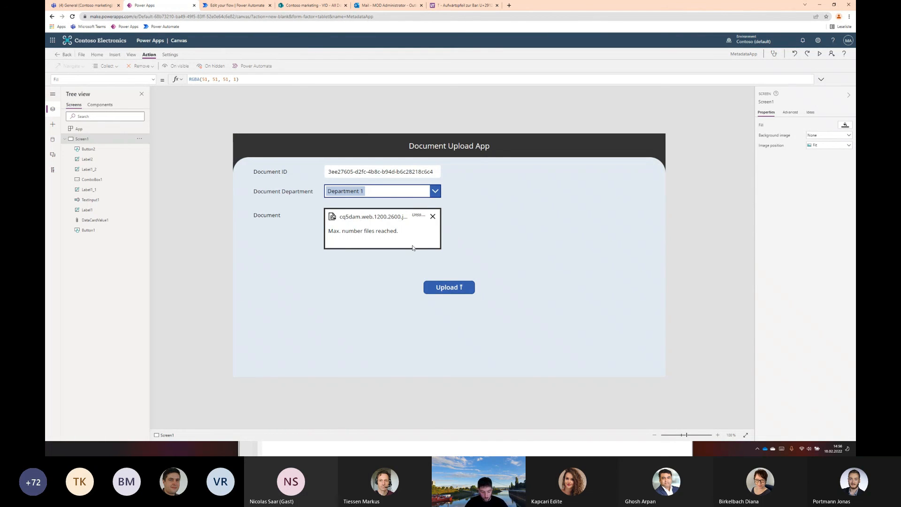
click(451, 288)
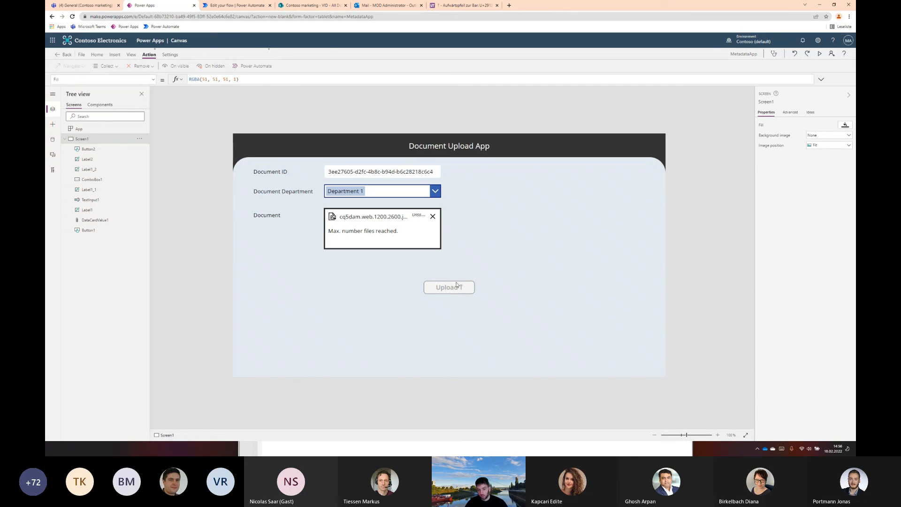
click(483, 287)
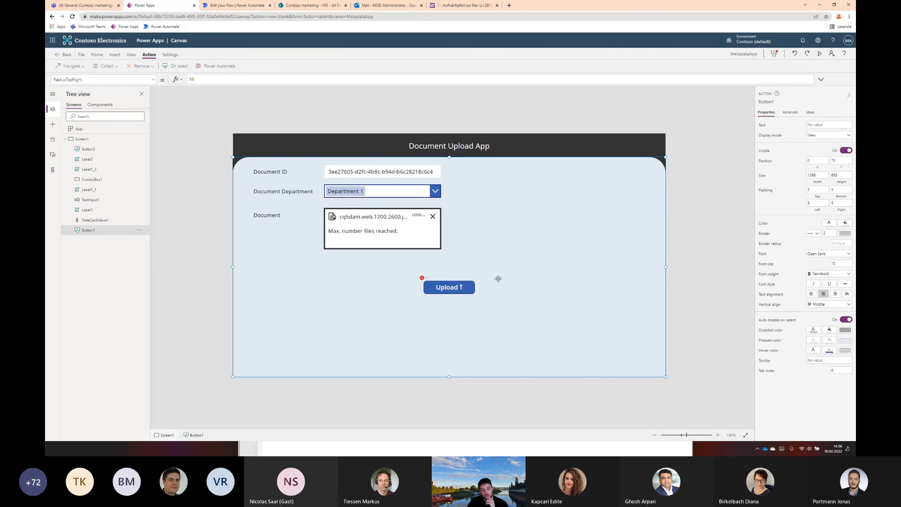
click(425, 284)
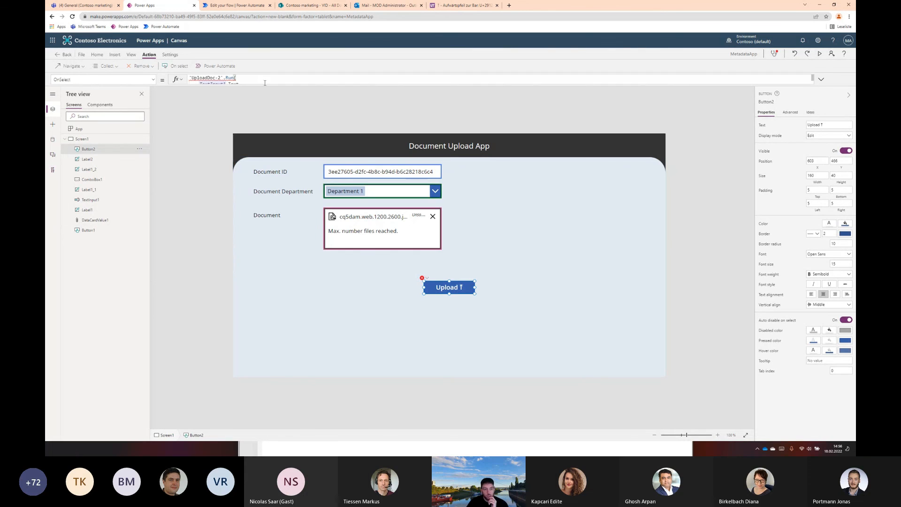
drag(264, 85, 271, 139)
mouse_move(265, 114)
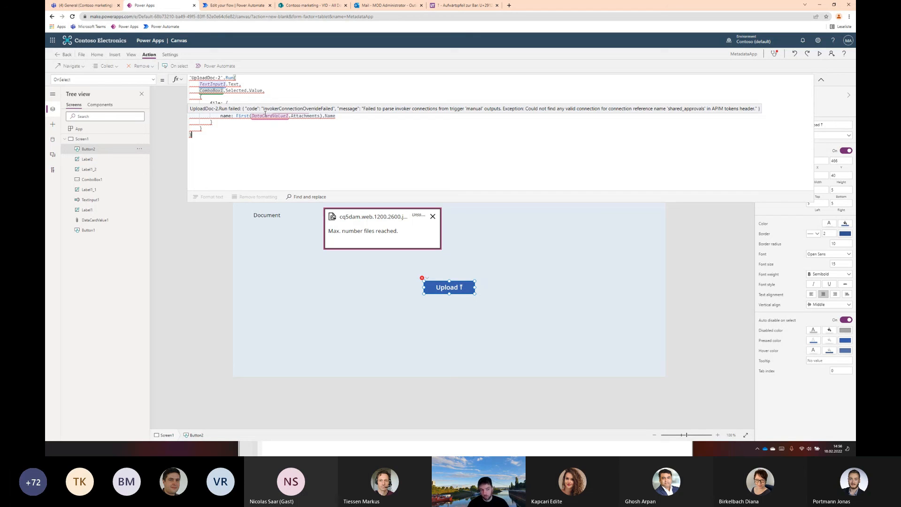
click(821, 81)
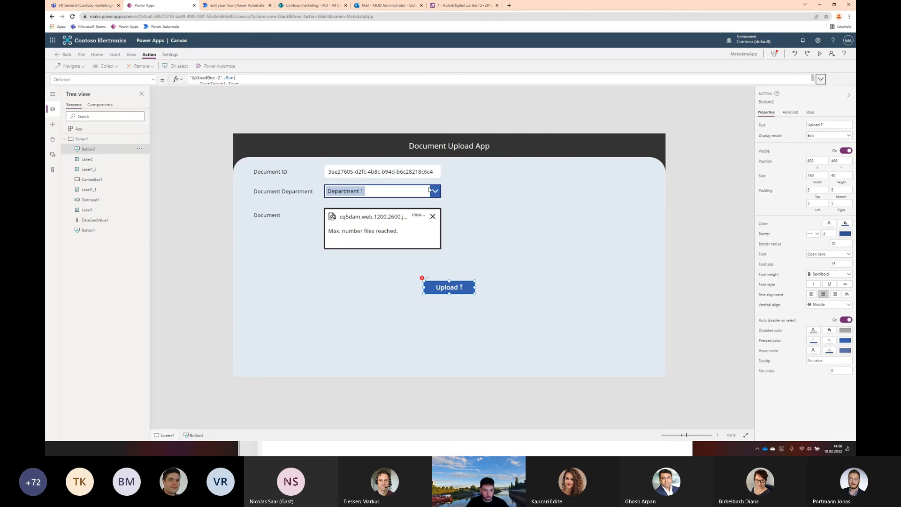
click(652, 170)
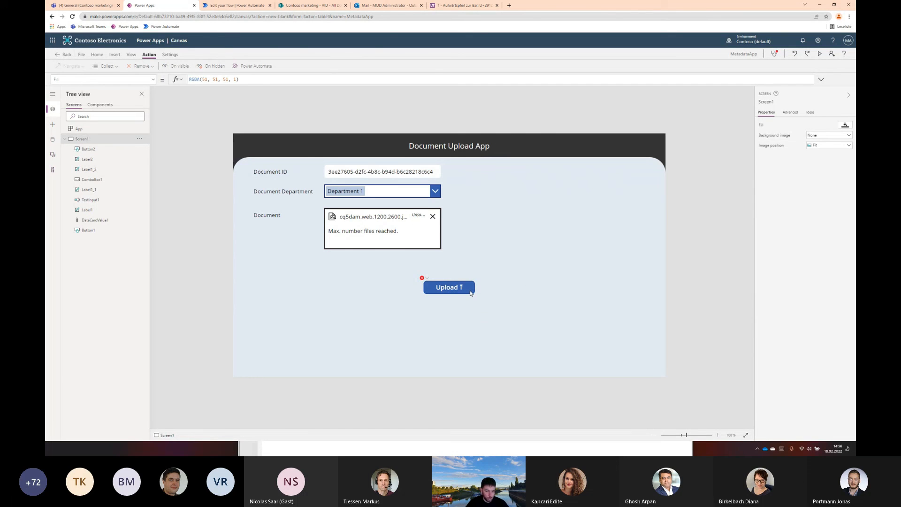
Remove the UploadDoc-2 flow from the app's data sources
click(471, 292)
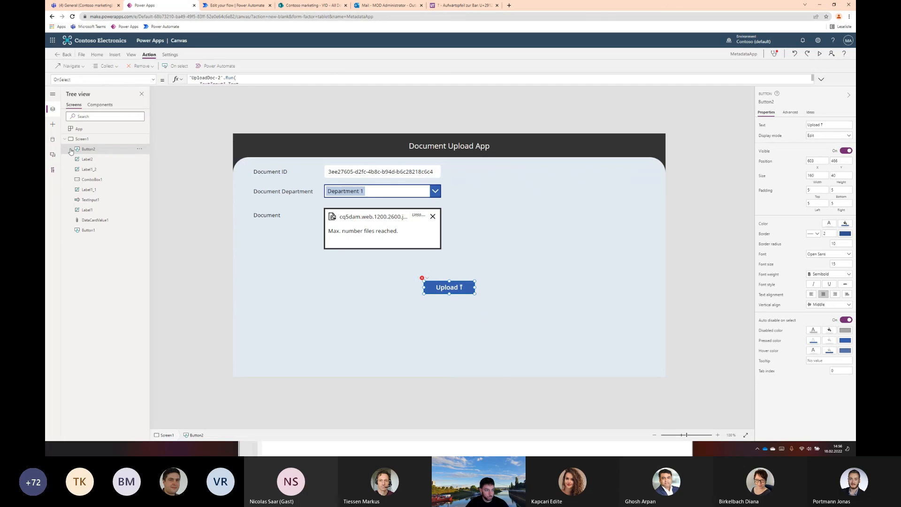
click(56, 142)
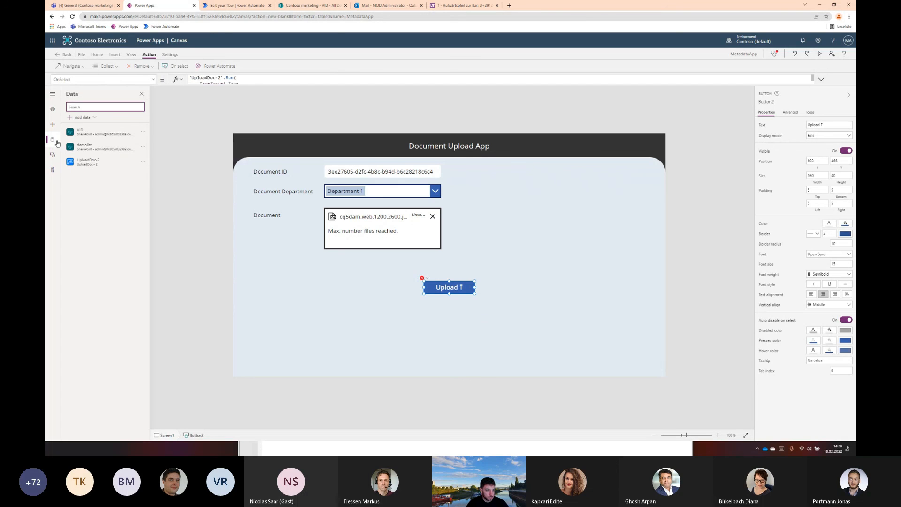
click(143, 161)
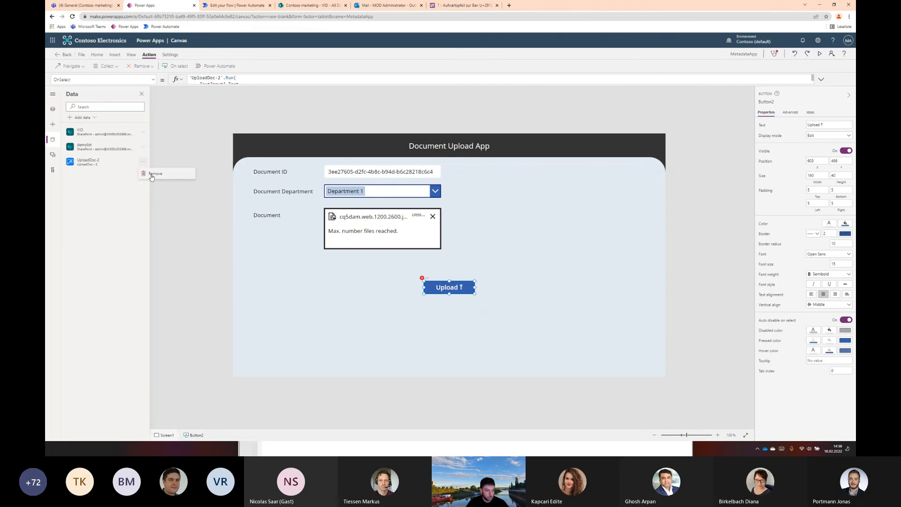
click(151, 177)
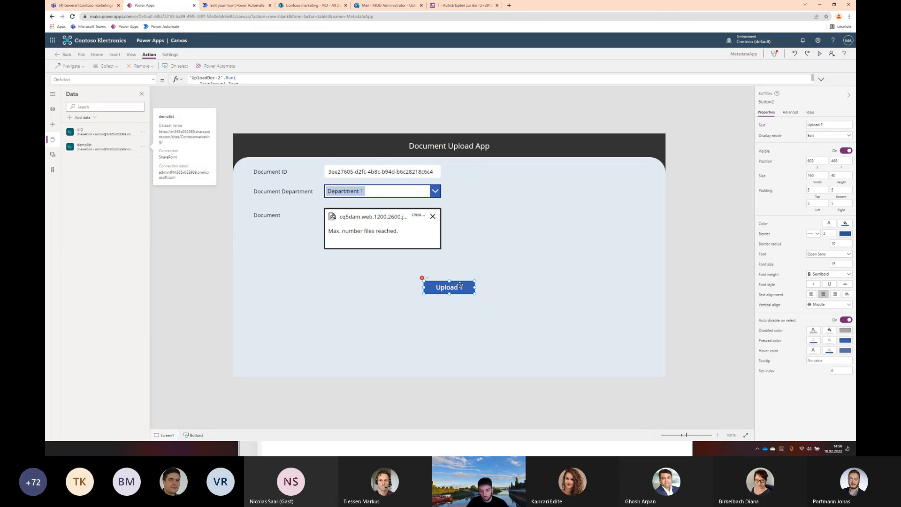
Cut the entire UploadDoc-2 Run formula from the Upload button's OnSelect property
drag(276, 84, 280, 212)
drag(213, 145, 237, 79)
click(354, 149)
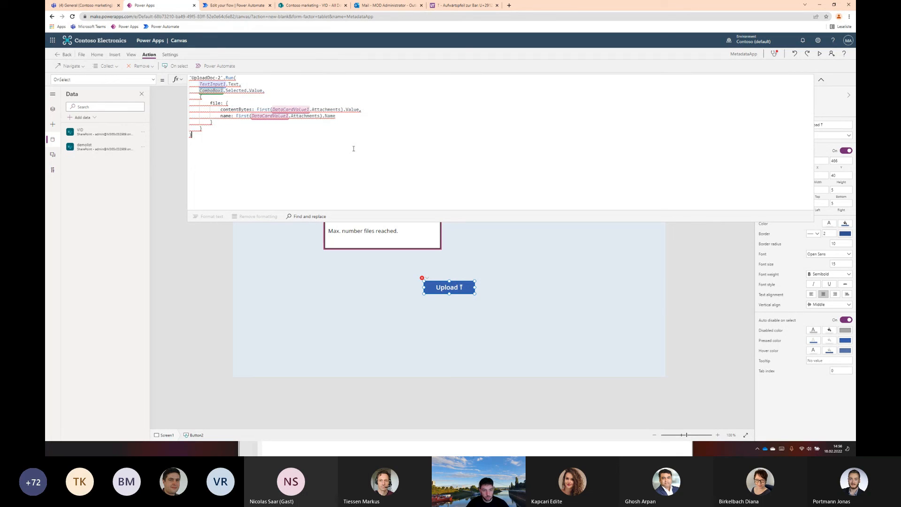
click(456, 287)
click(271, 127)
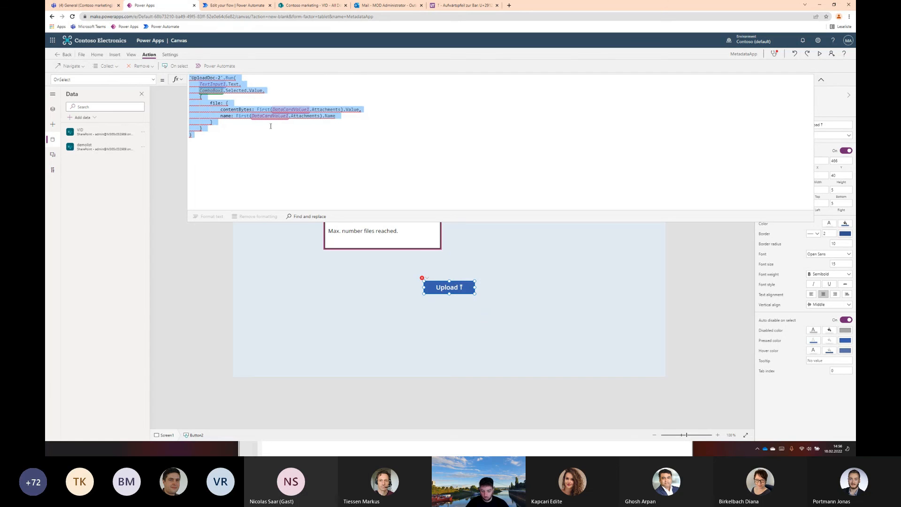
key(ctrl+x)
Attach the UploadDoc - 2 flow to the Upload button again and paste the cut Run formula into its OnSelect property
click(211, 68)
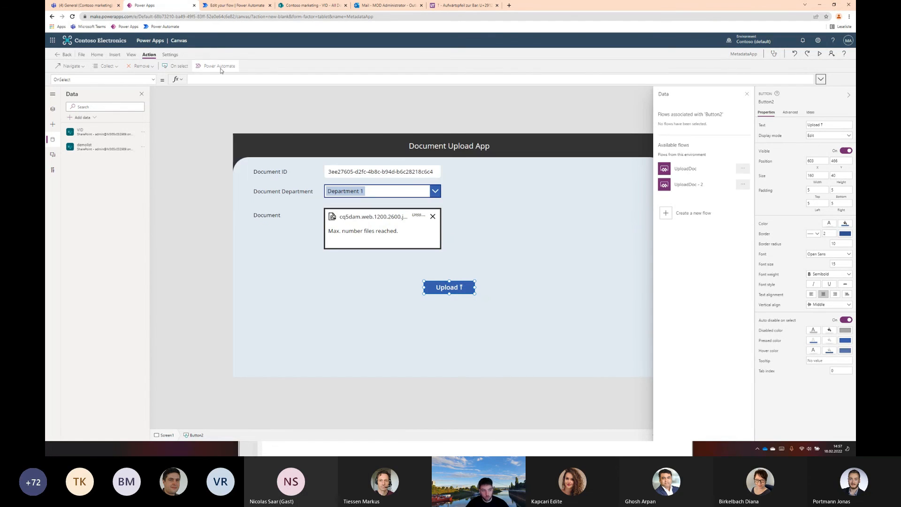
click(690, 184)
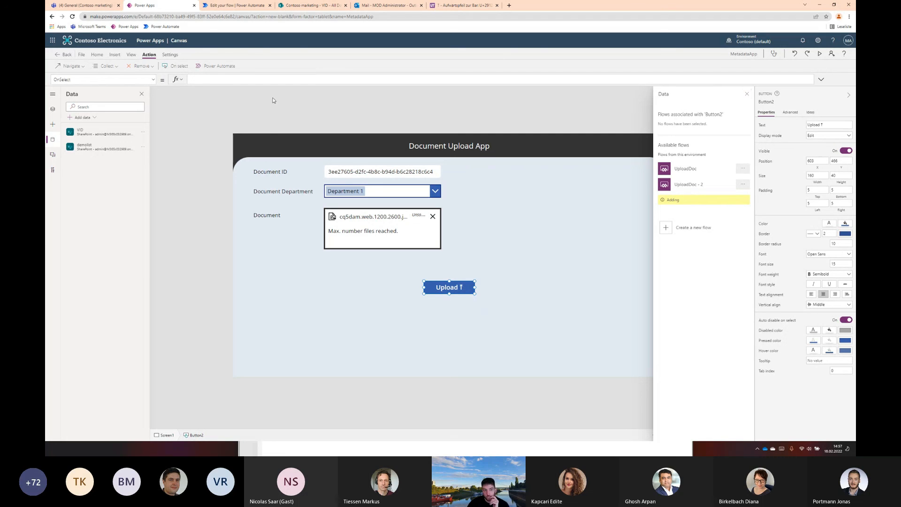
click(317, 94)
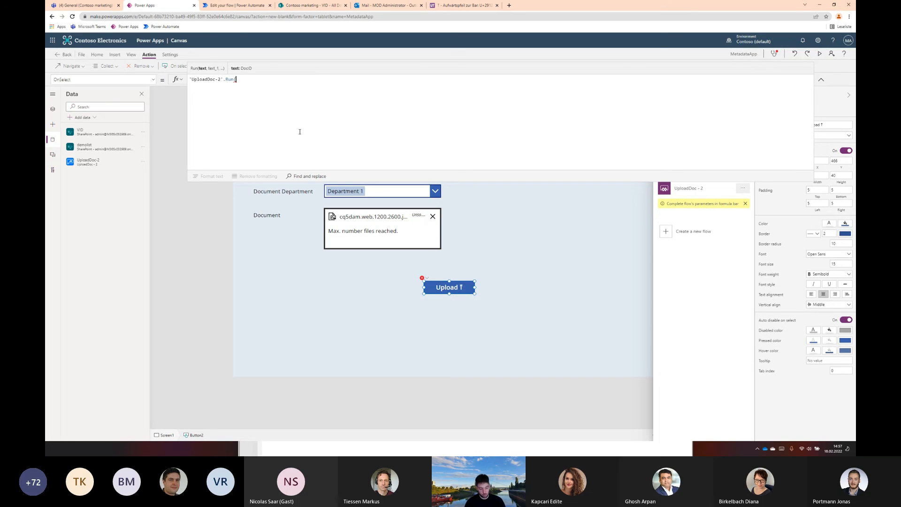
key(ctrl+v)
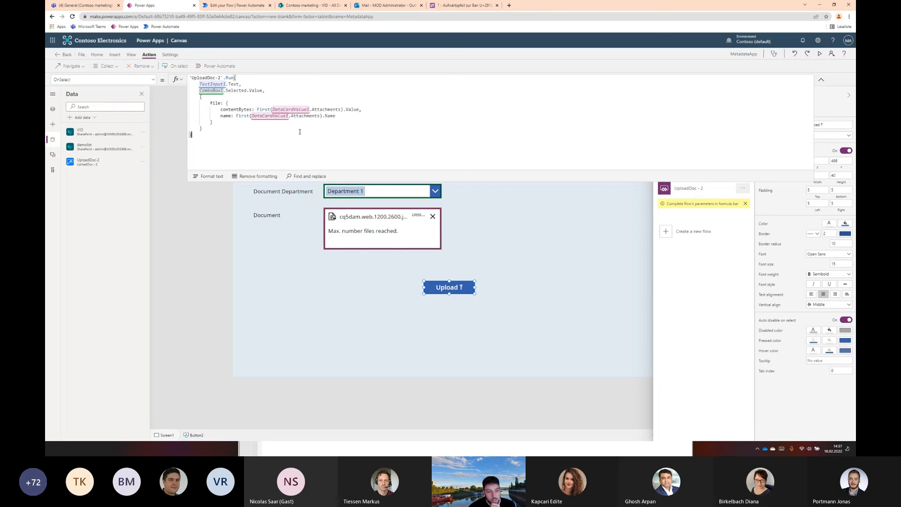
click(821, 79)
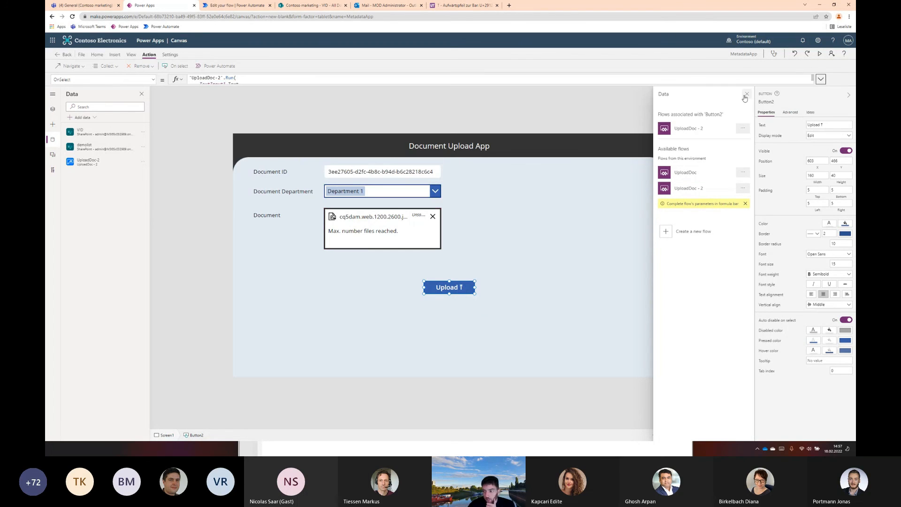
click(747, 94)
click(662, 229)
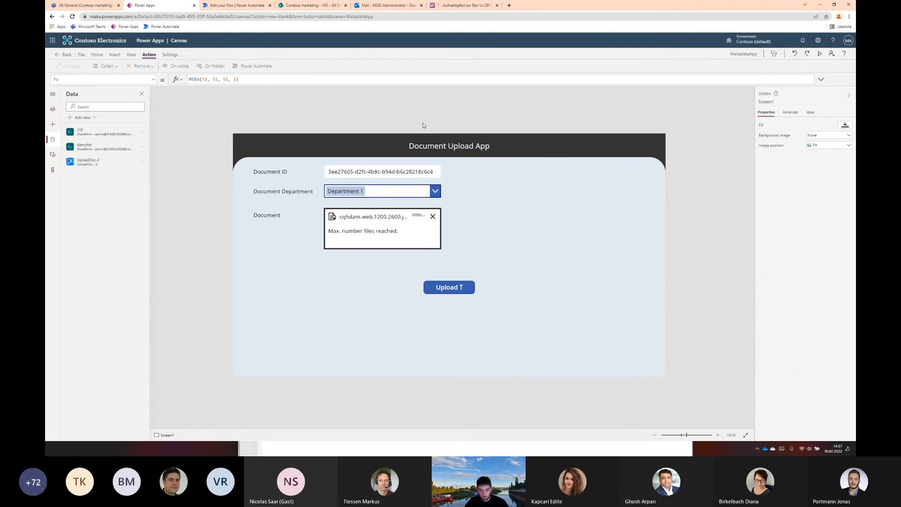
Open the latest UploadDoc - 2 run in Power Automate and check the document's metadata in the refreshed SharePoint VID library
click(243, 10)
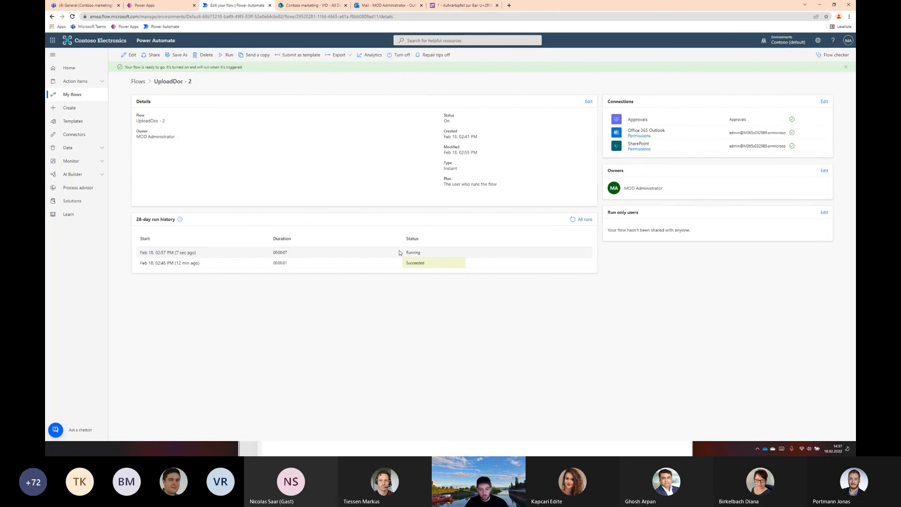
click(181, 253)
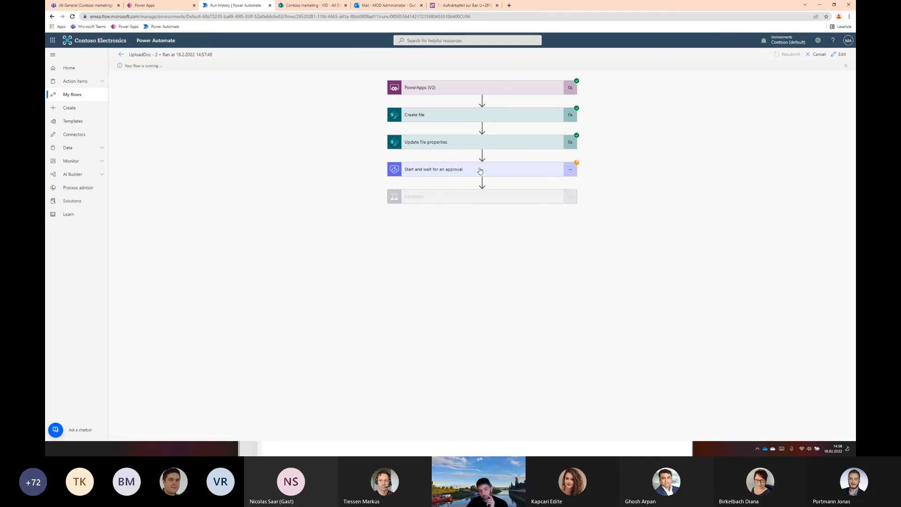
click(302, 7)
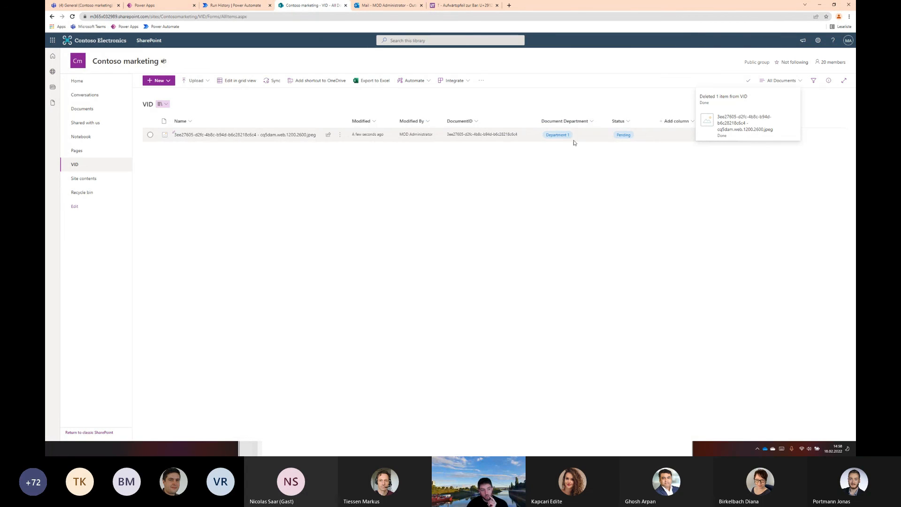
key(F5)
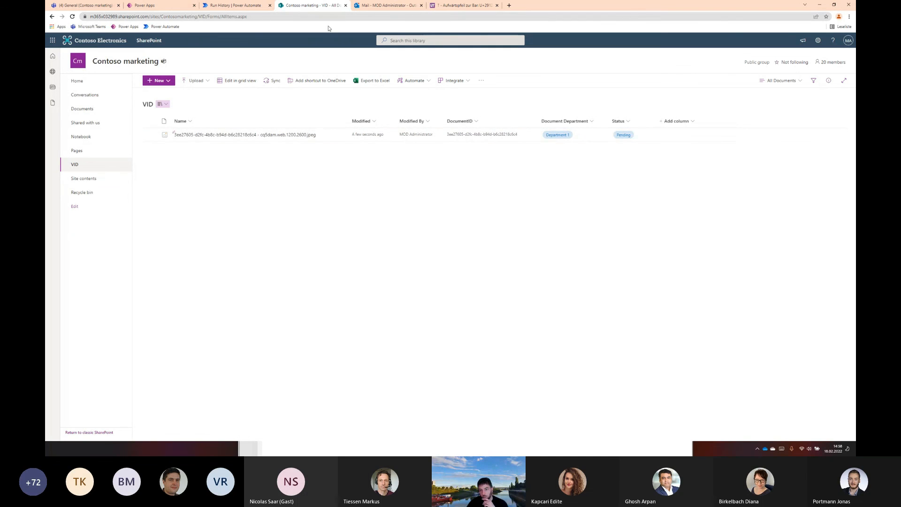
Switch to Outlook, open the New Document to approve email and view the document behind its link
click(370, 7)
click(174, 105)
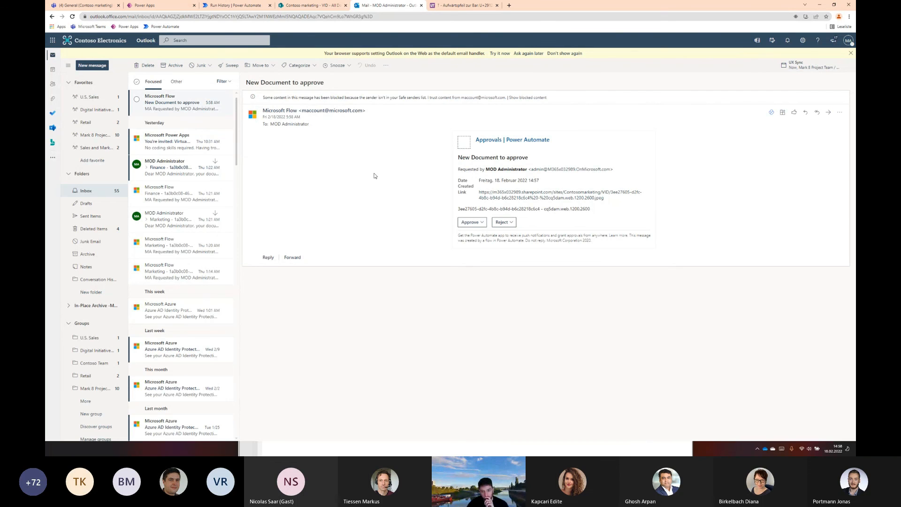
click(594, 195)
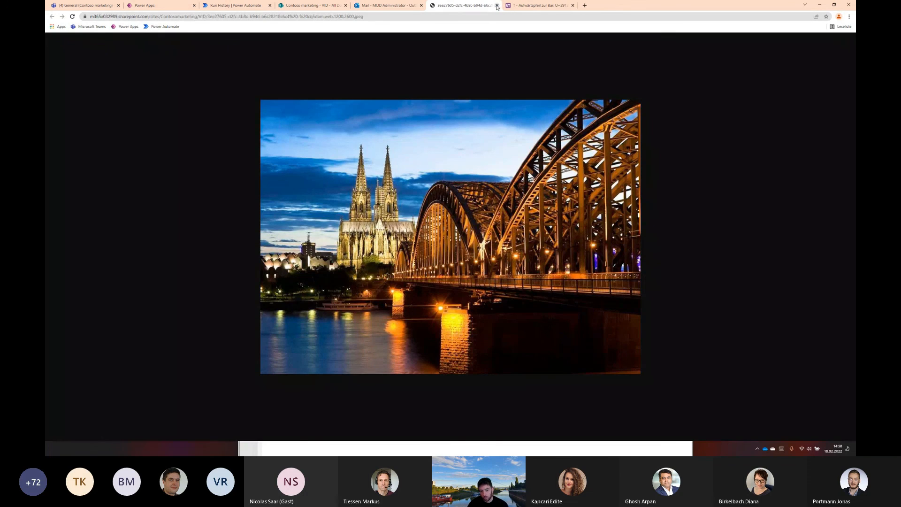
click(497, 6)
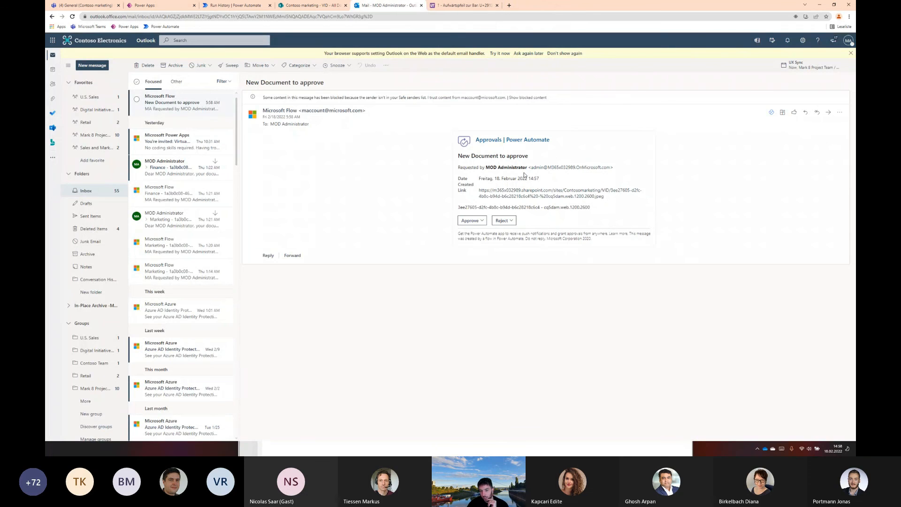
Approve the document from the email with the comment "Well done, looks good!"
click(472, 220)
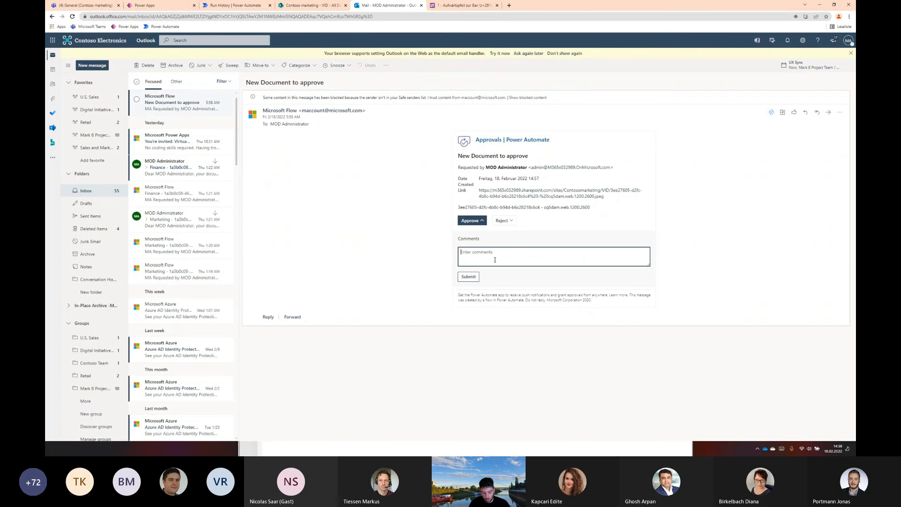
text(Well done, looks good!)
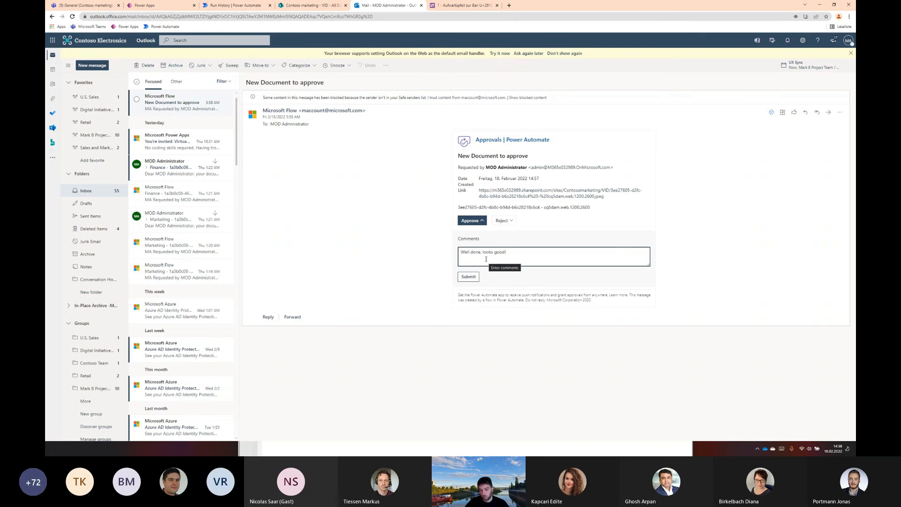
click(468, 278)
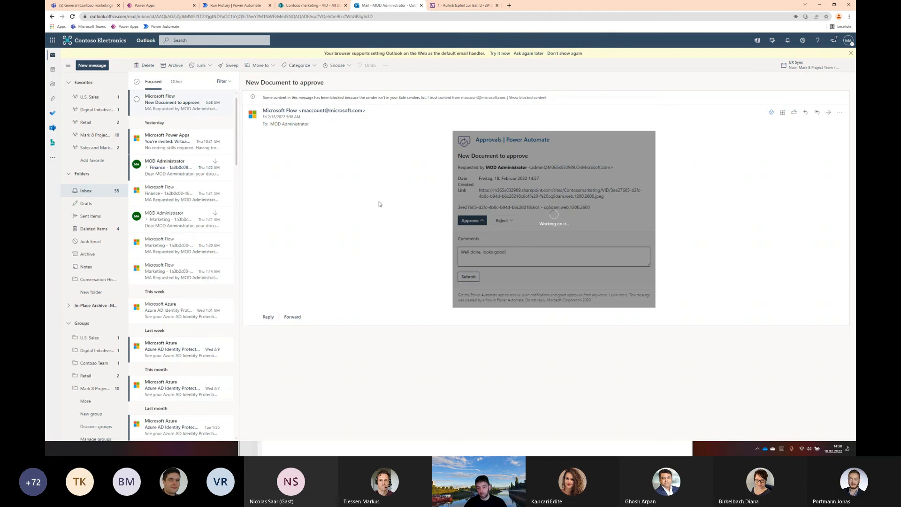
Inspect the Condition's result and branches in the Power Automate run, and read the approval notification email in Outlook
click(240, 5)
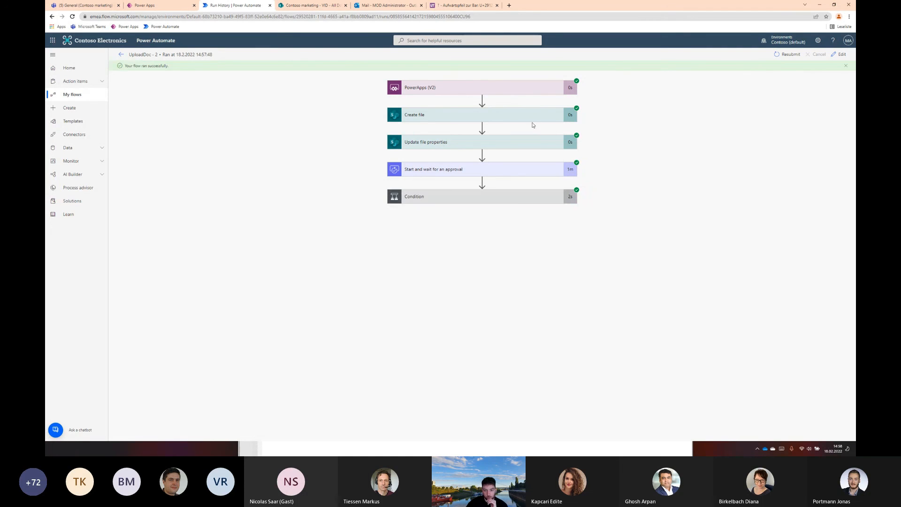
click(520, 201)
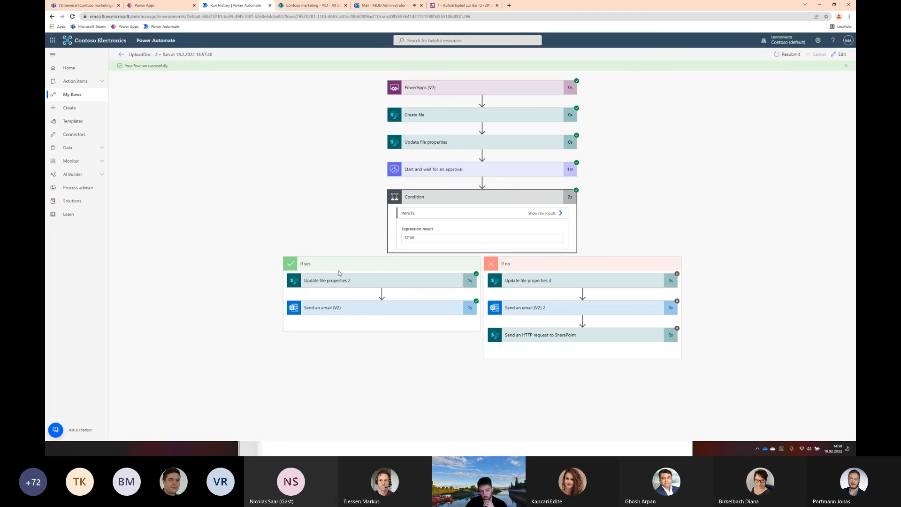
click(379, 6)
click(159, 106)
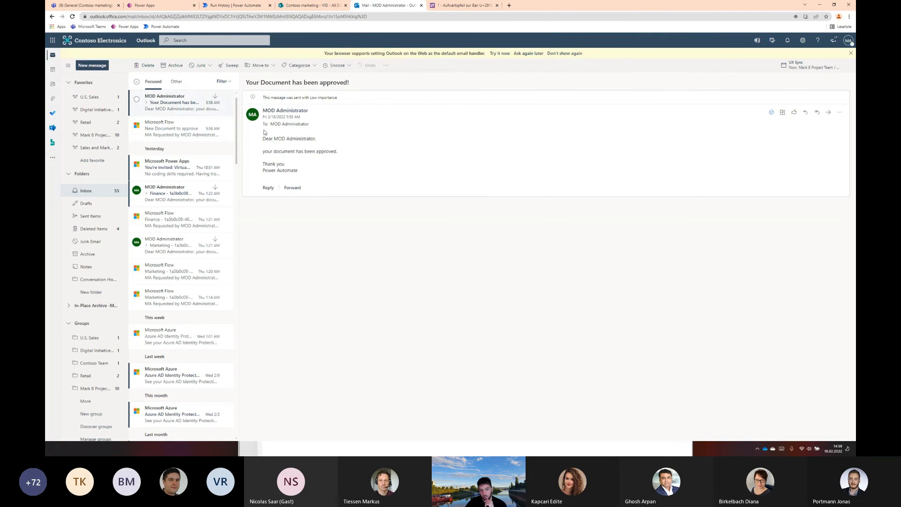
drag(264, 142, 339, 154)
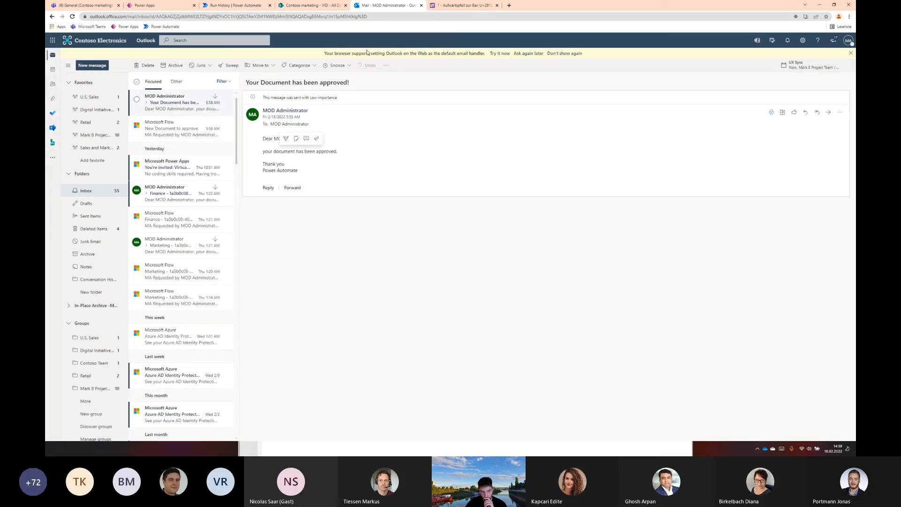